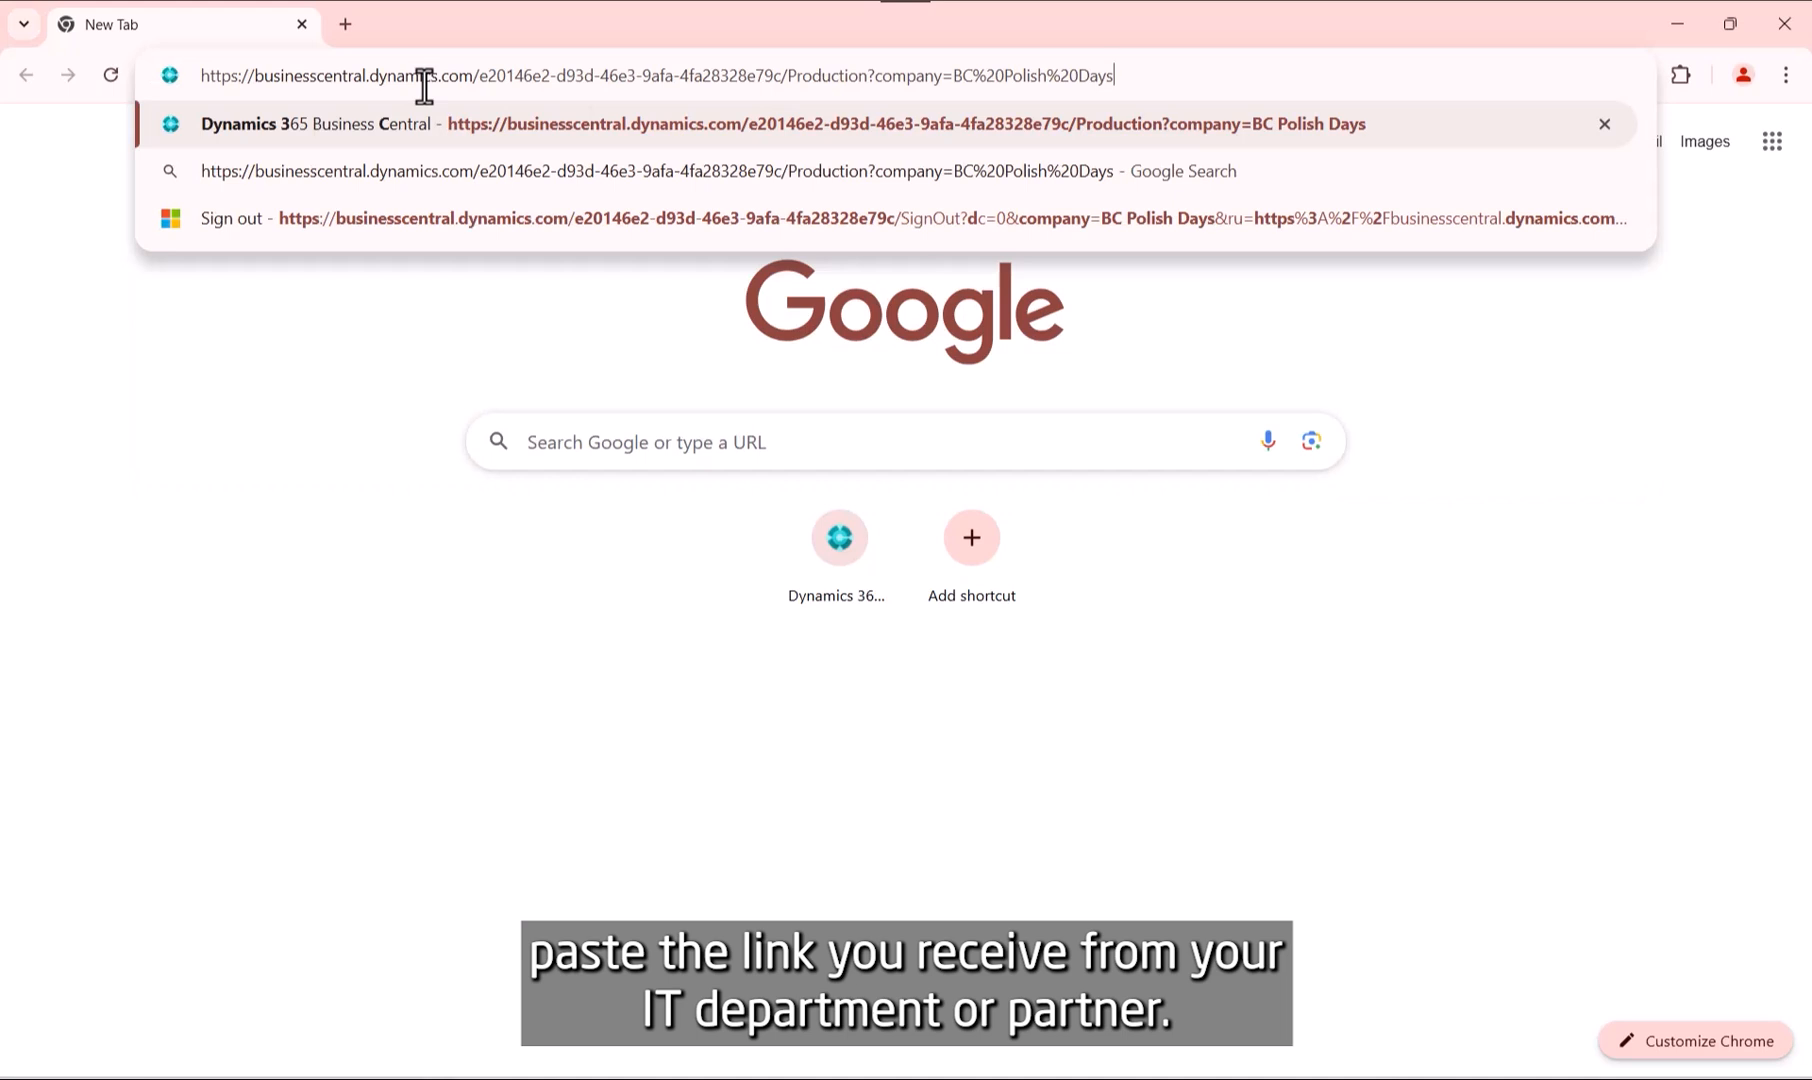
# Load the Business Central production link and sign in with the administrator account and its account password.
pyautogui.press('Return')
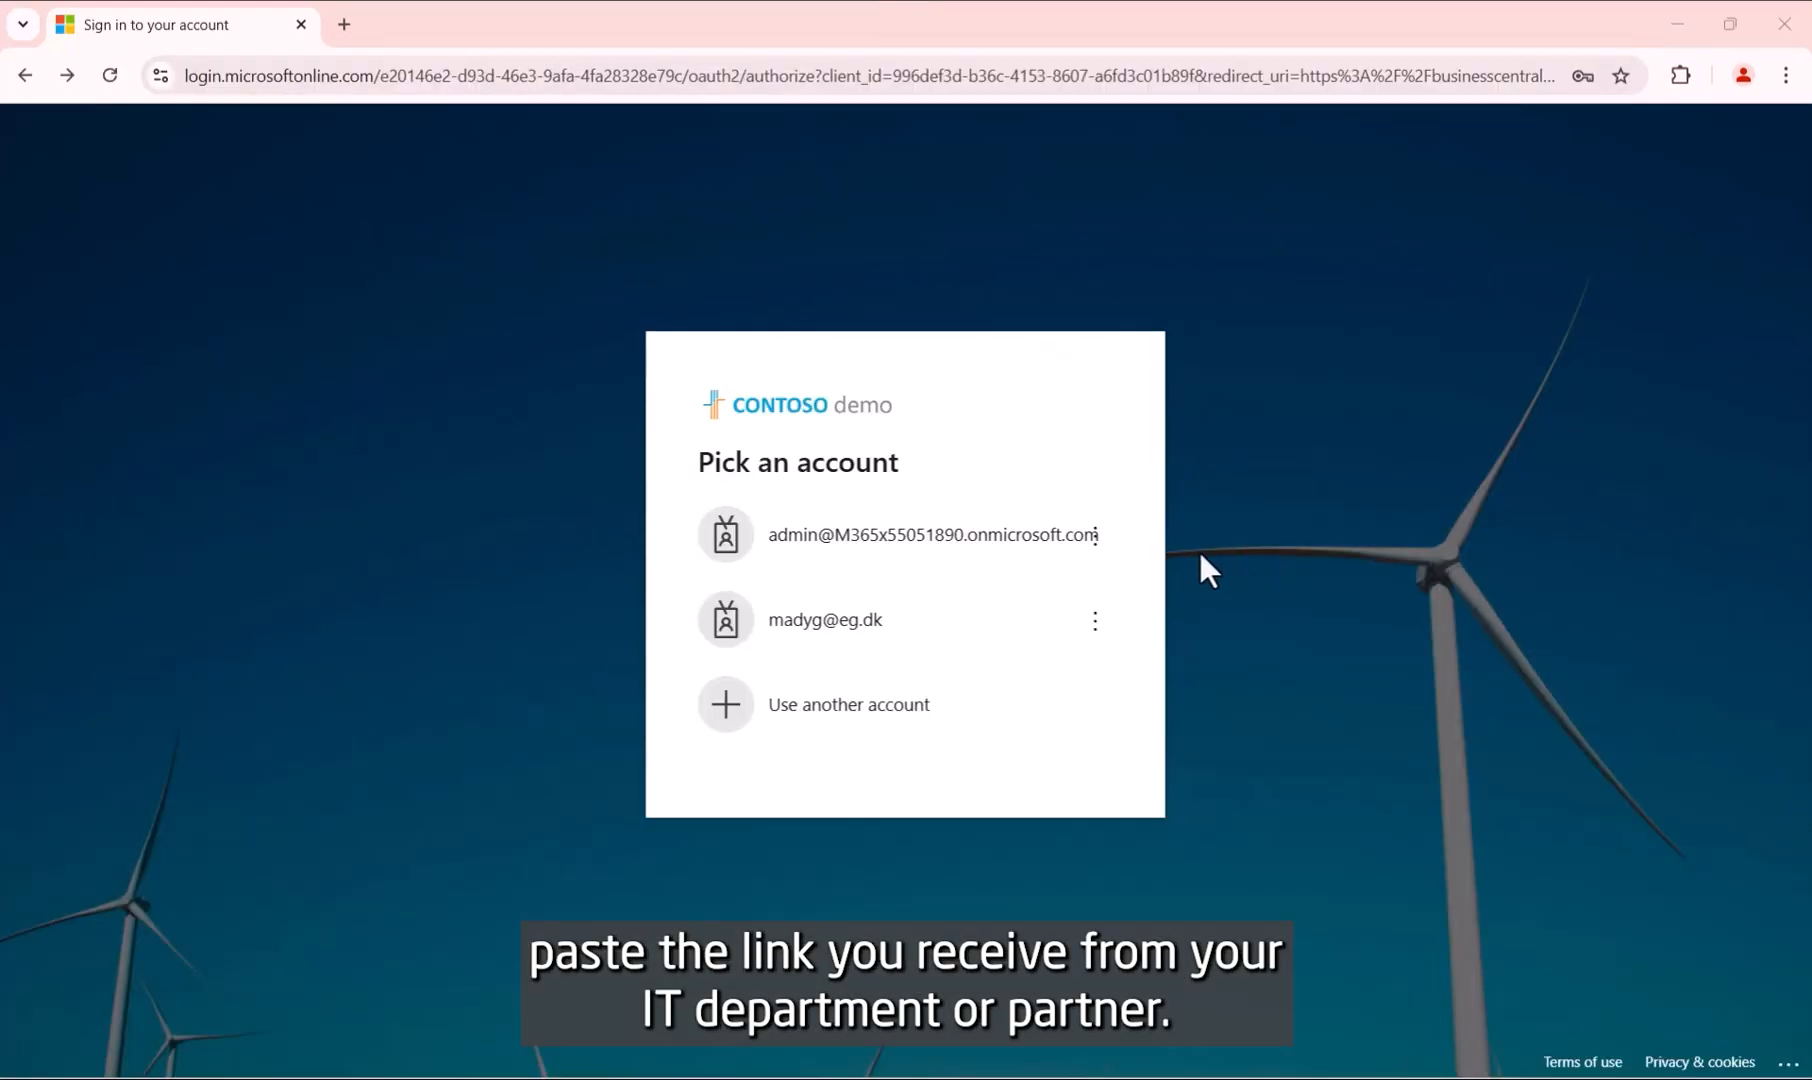
pyautogui.click(971, 546)
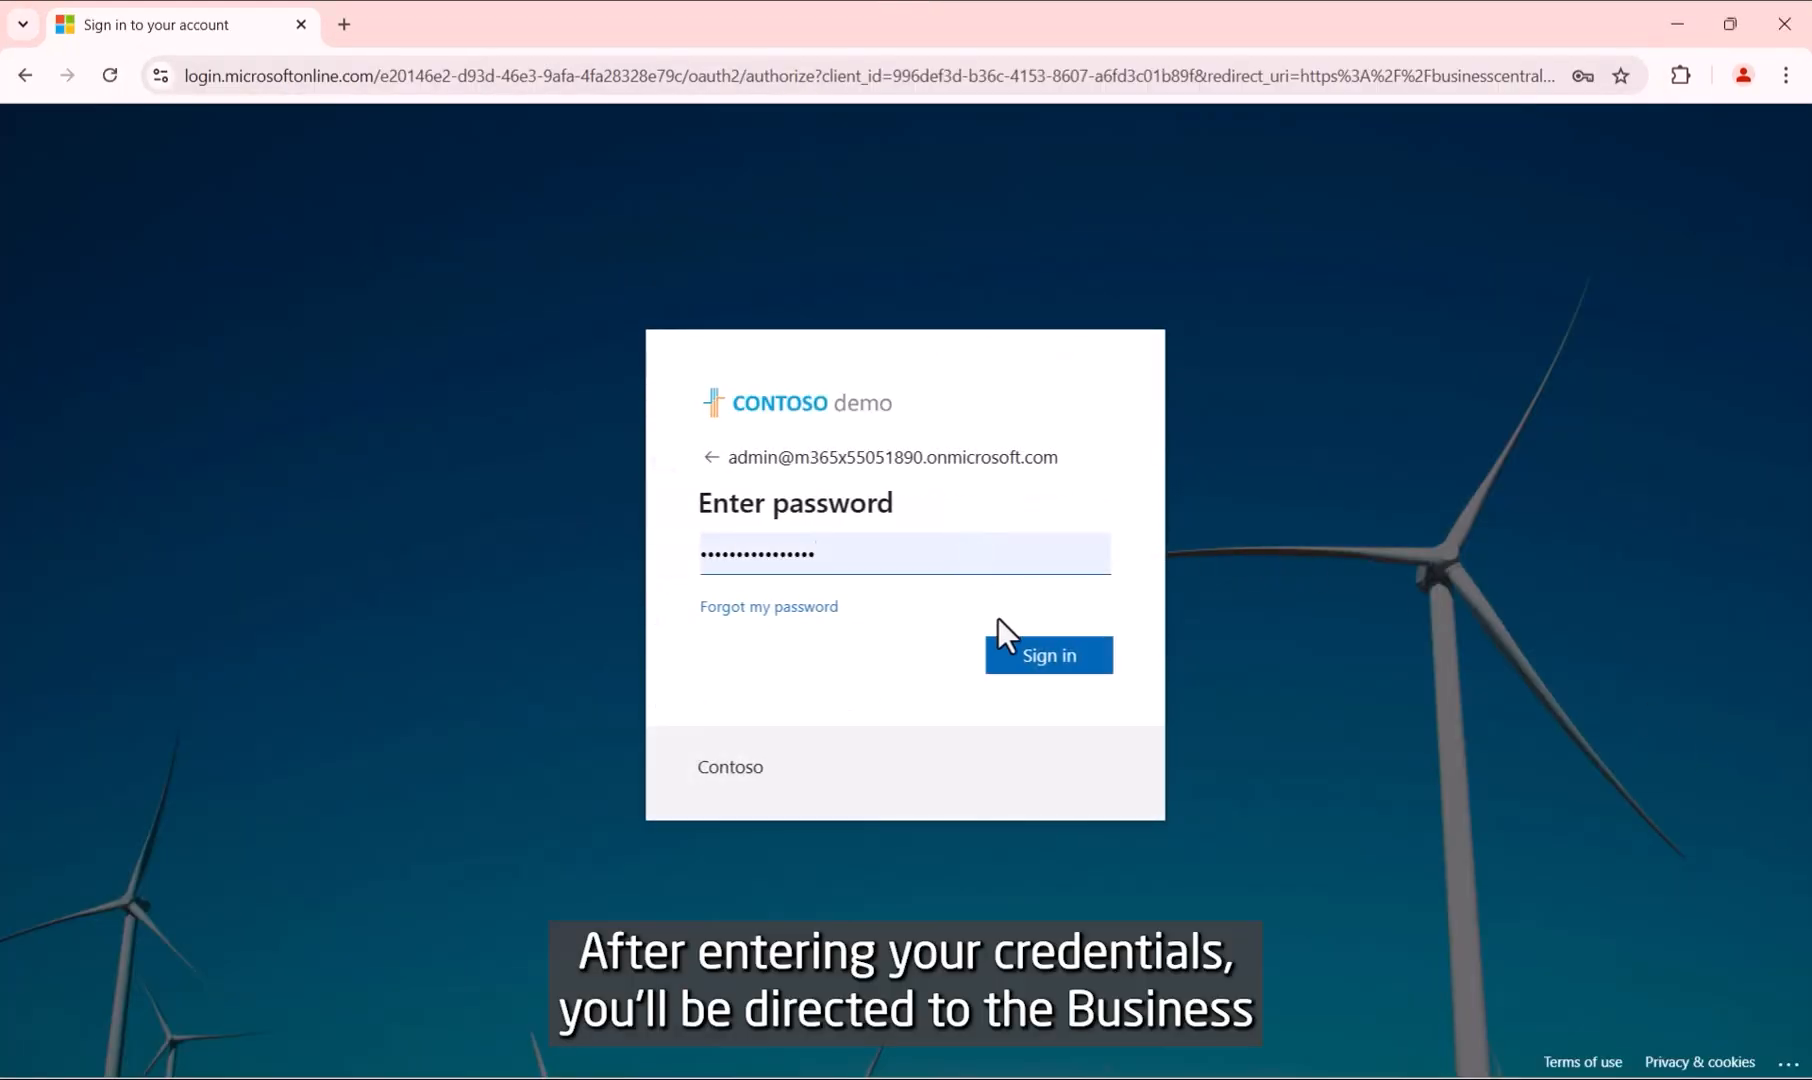
pyautogui.click(1019, 676)
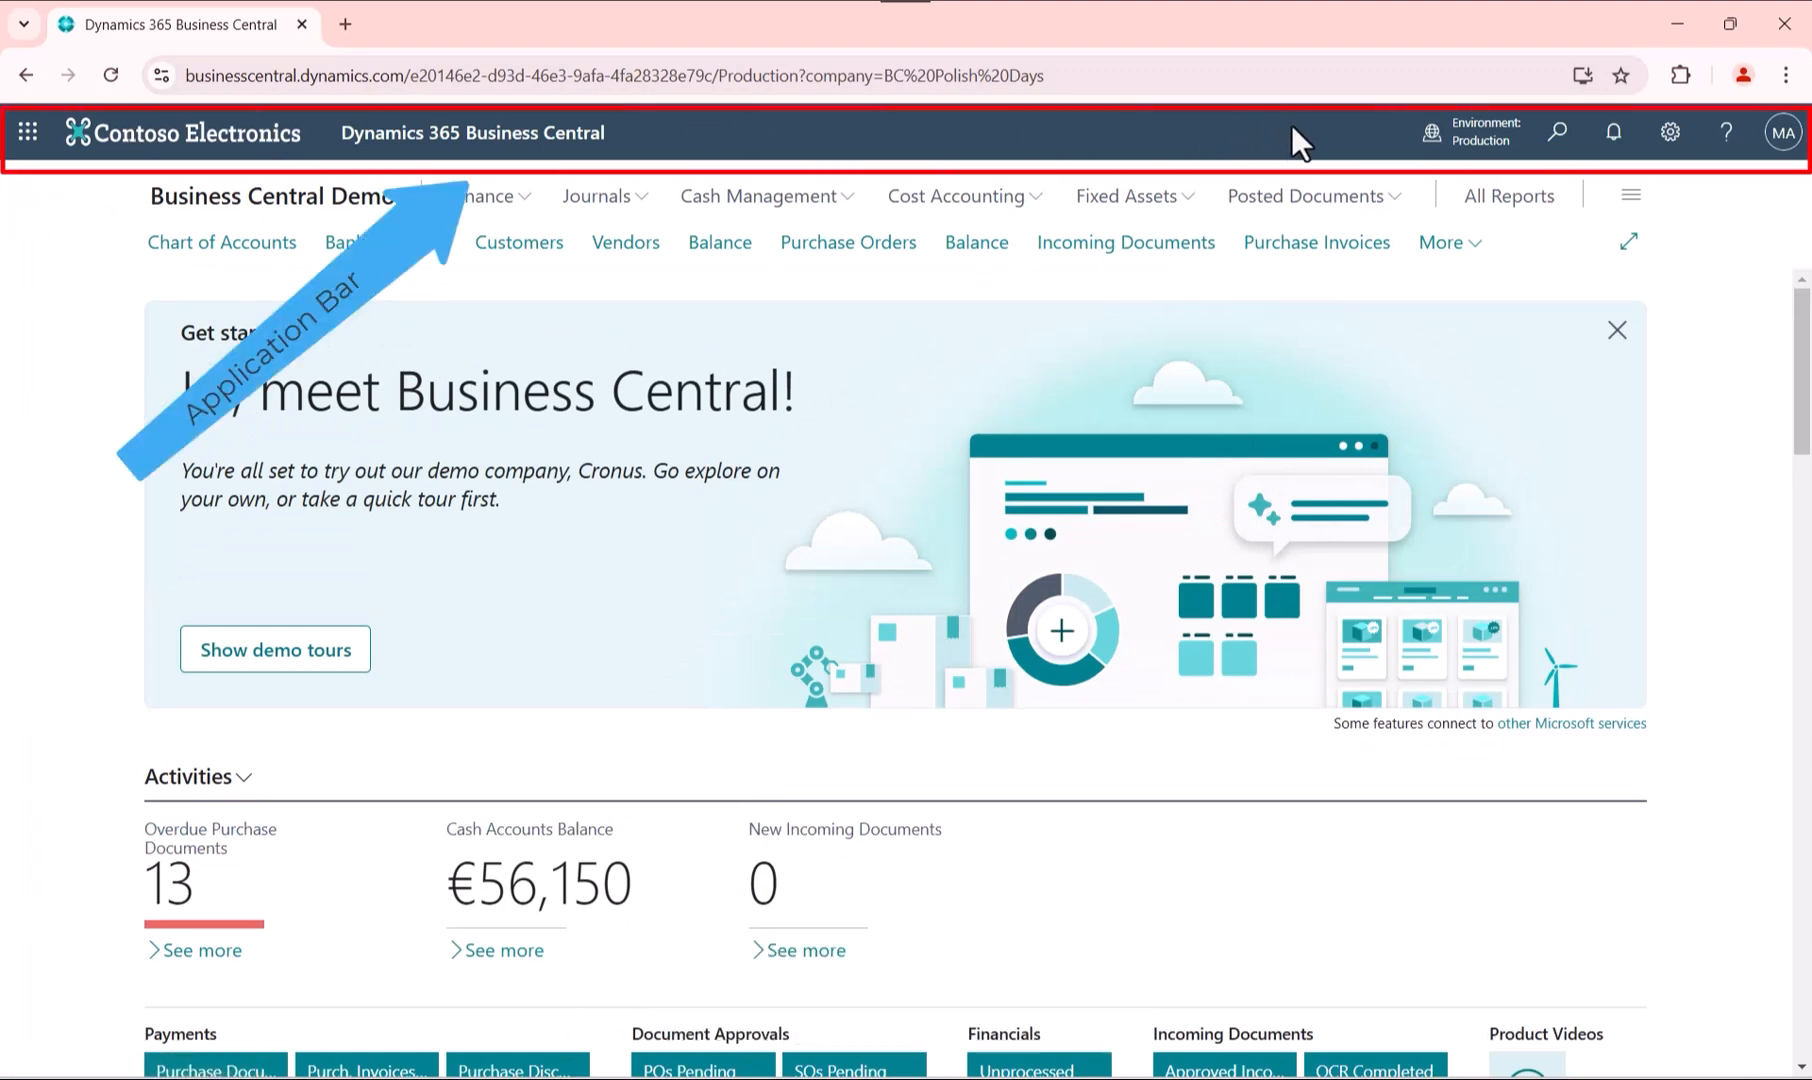
# View the Microsoft app launcher and the list of available companies and environments, closing each again.
pyautogui.click(27, 132)
pyautogui.click(27, 132)
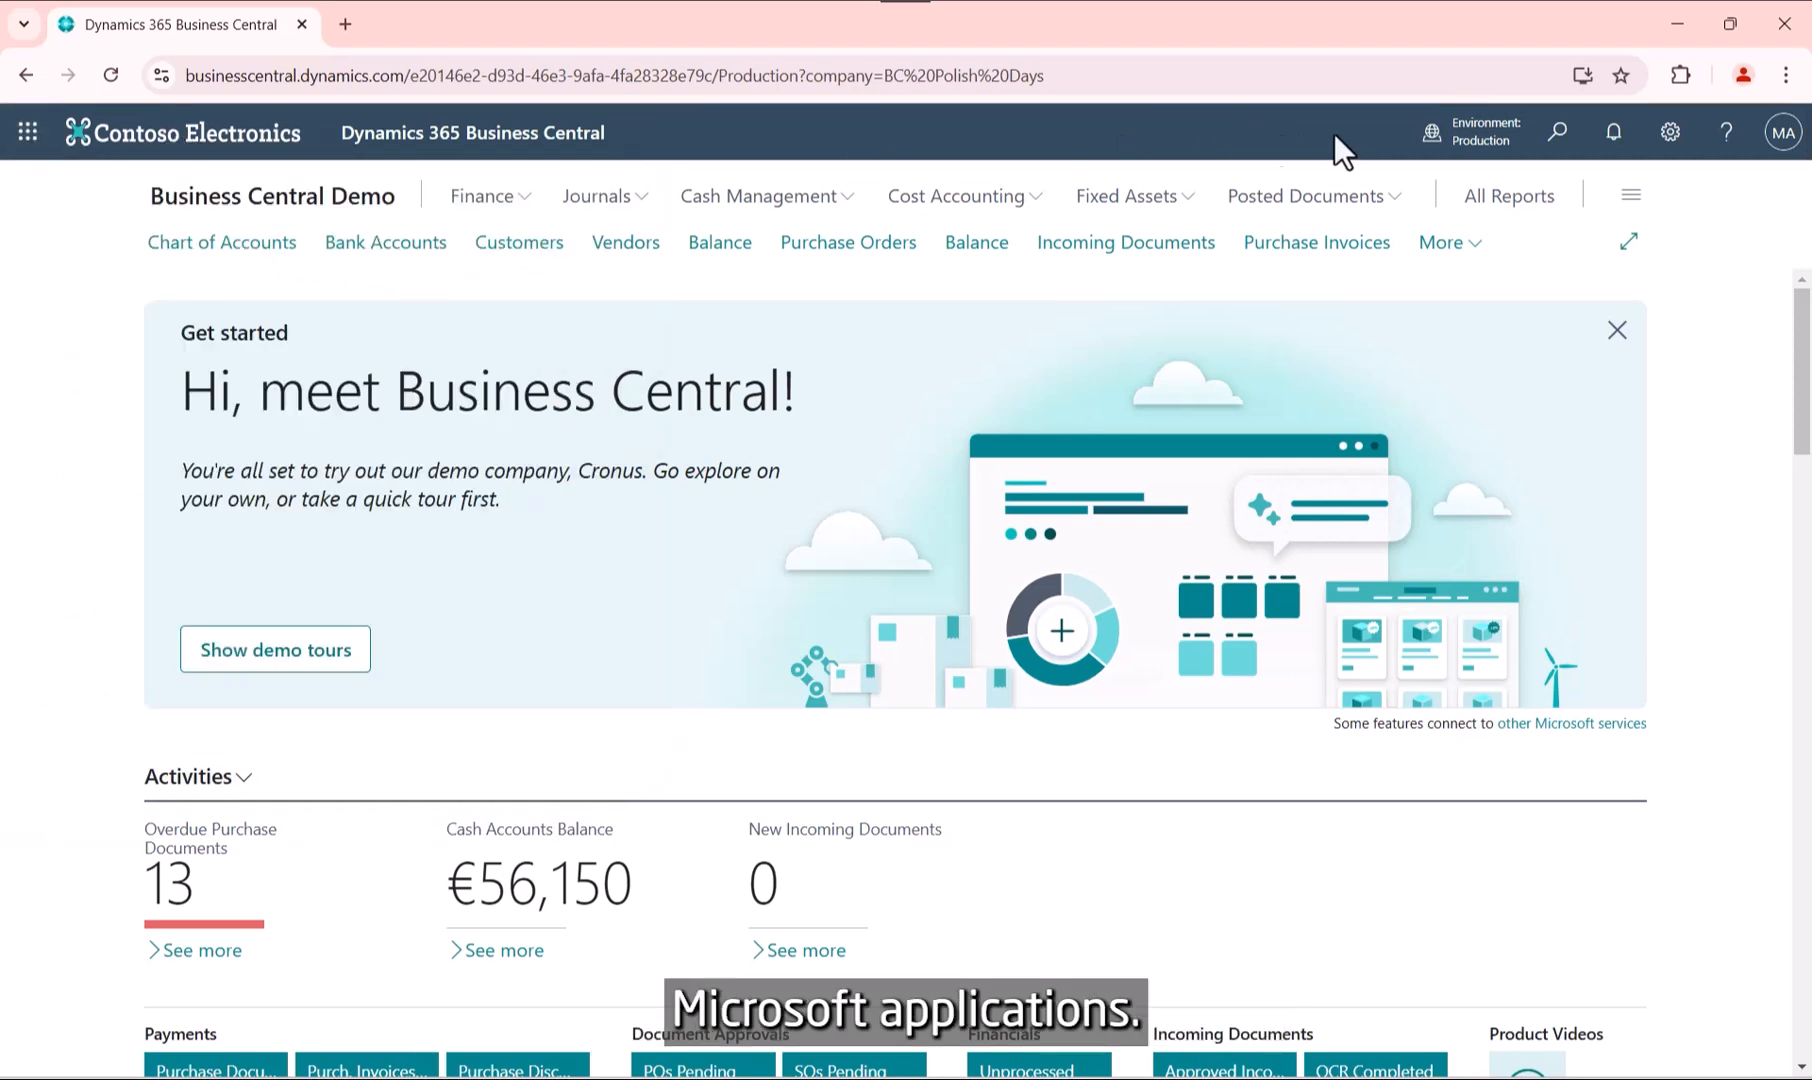
pyautogui.click(1485, 140)
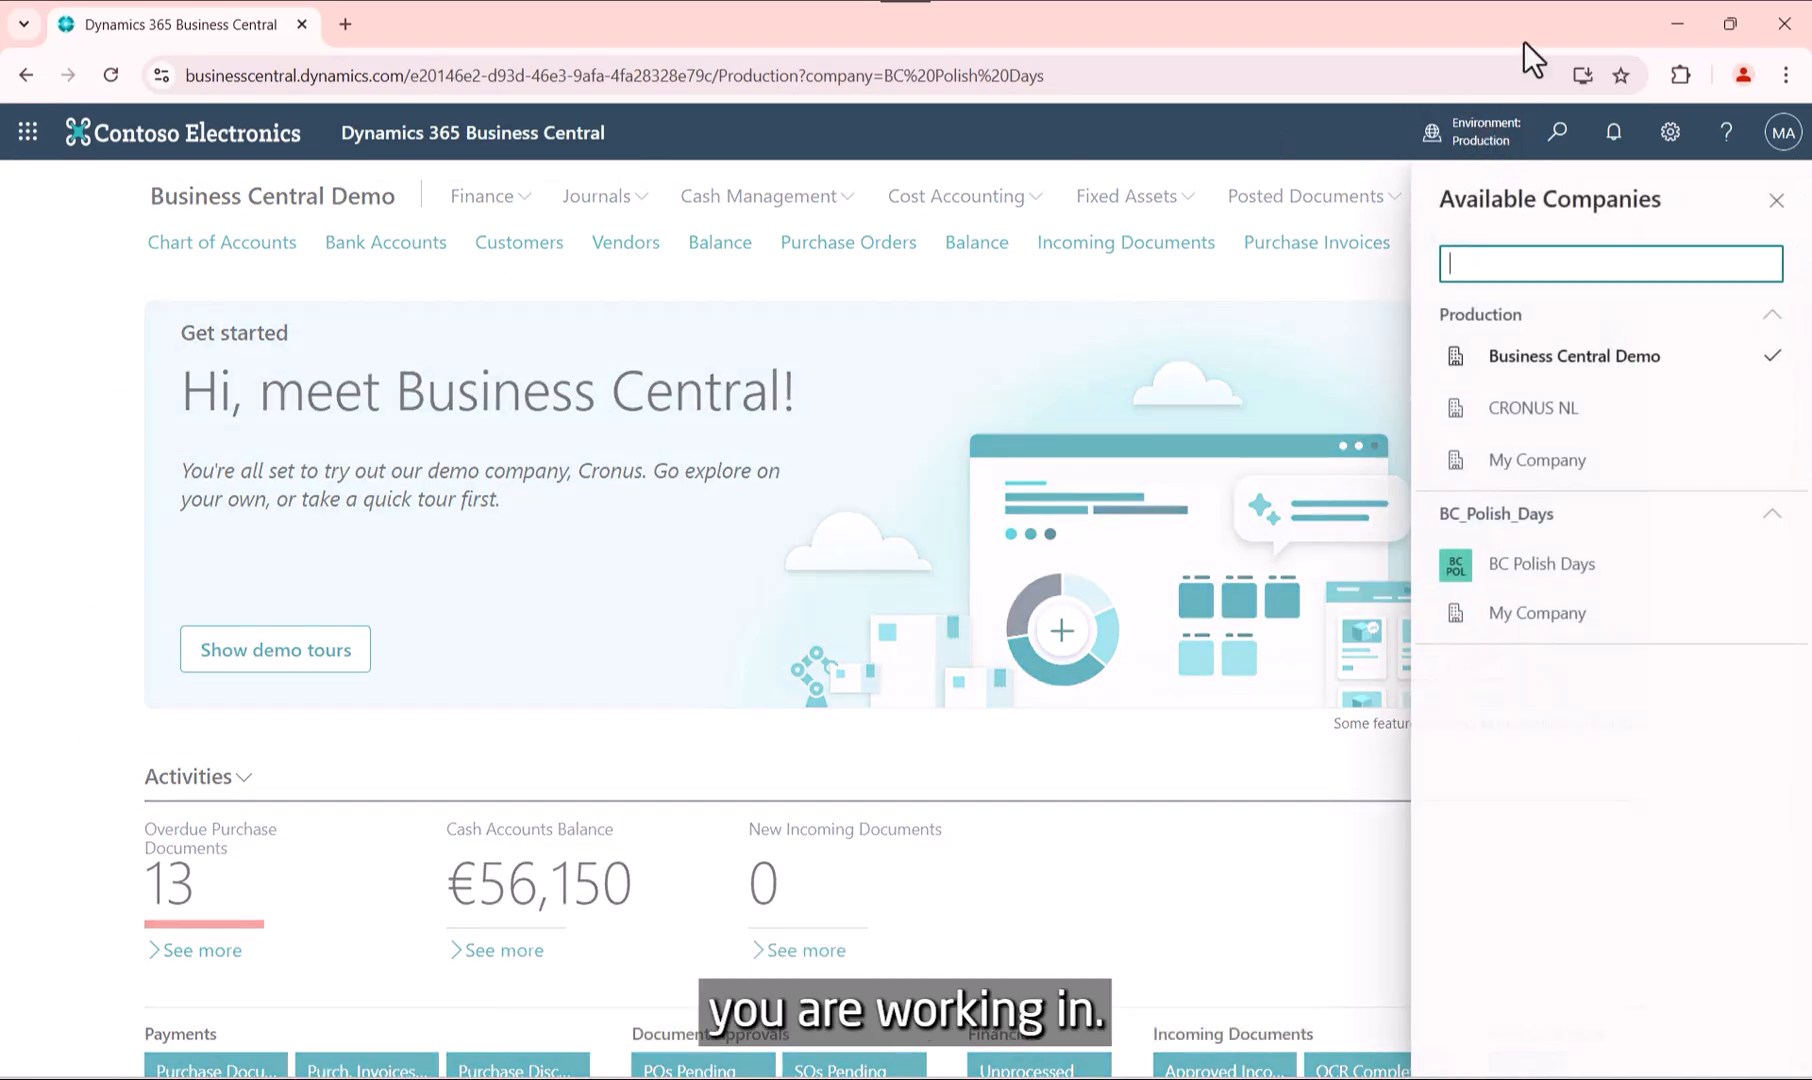
pyautogui.click(1500, 131)
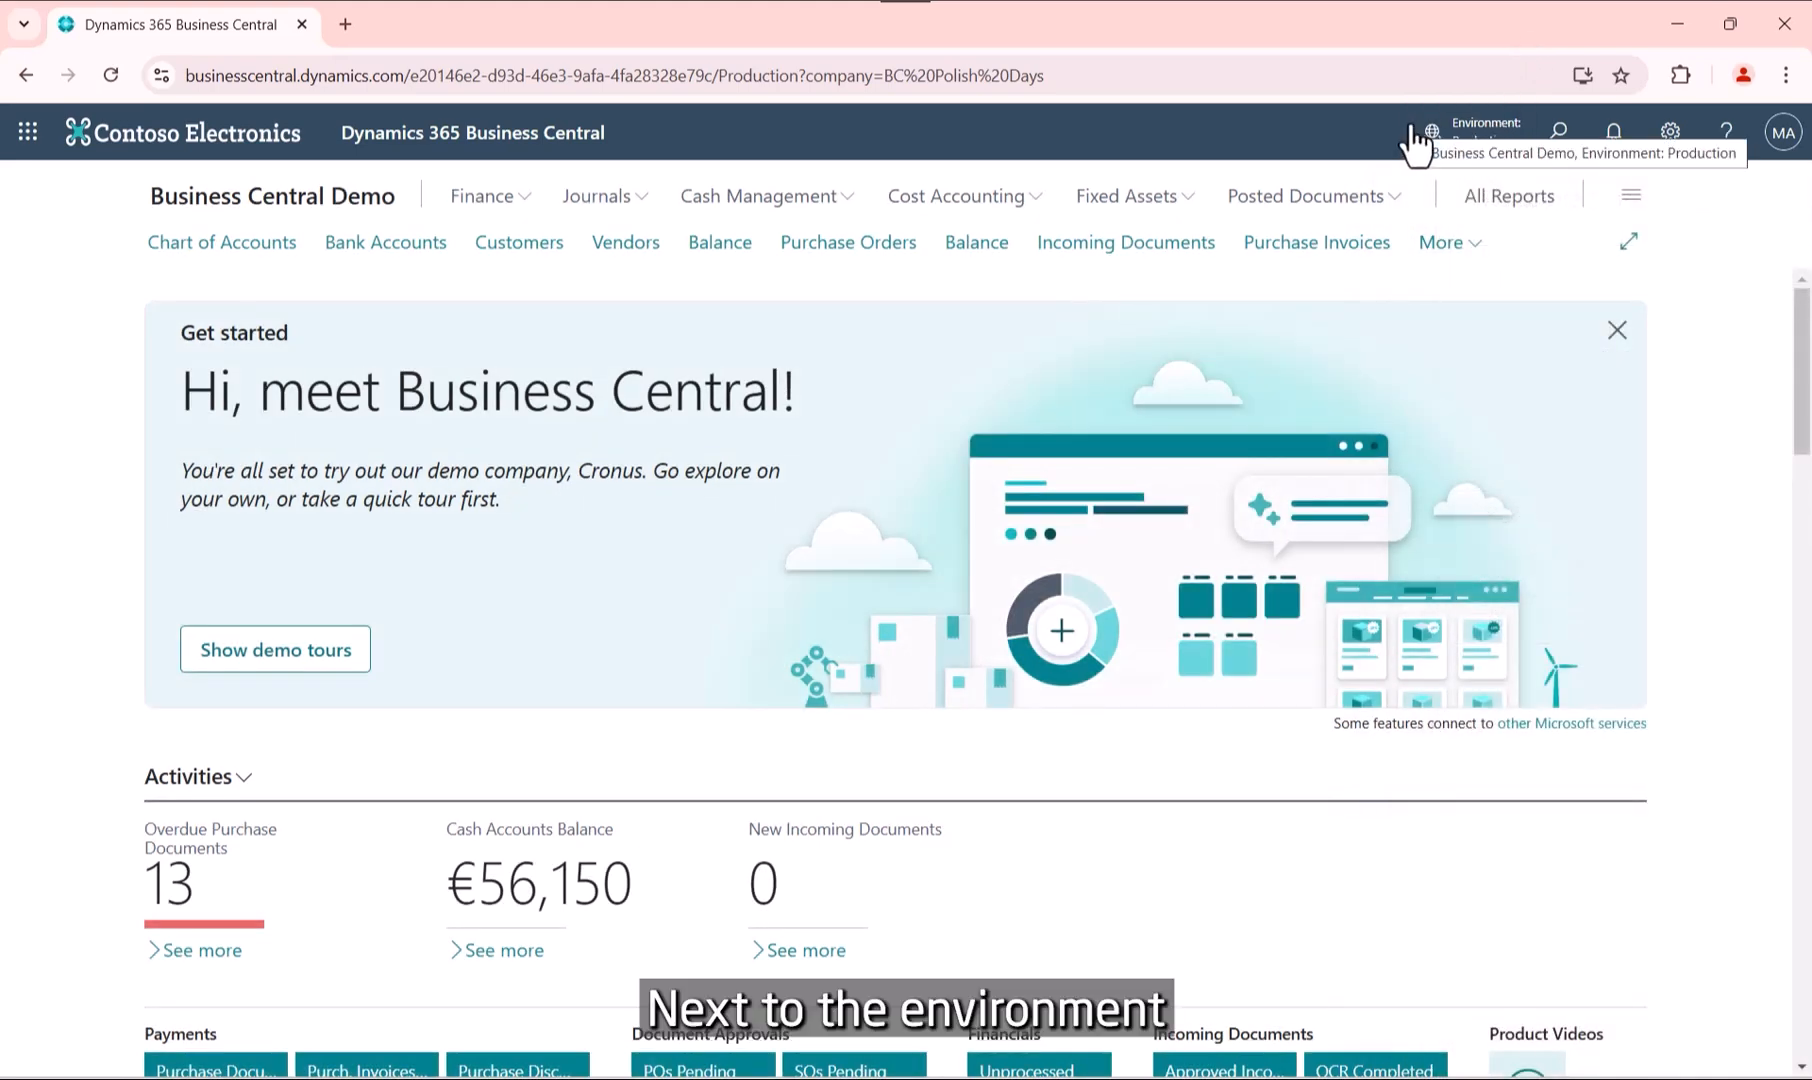
# Search for "pur ord" with Tell me, look through all matching pages and tasks, and close the search.
pyautogui.click(1557, 135)
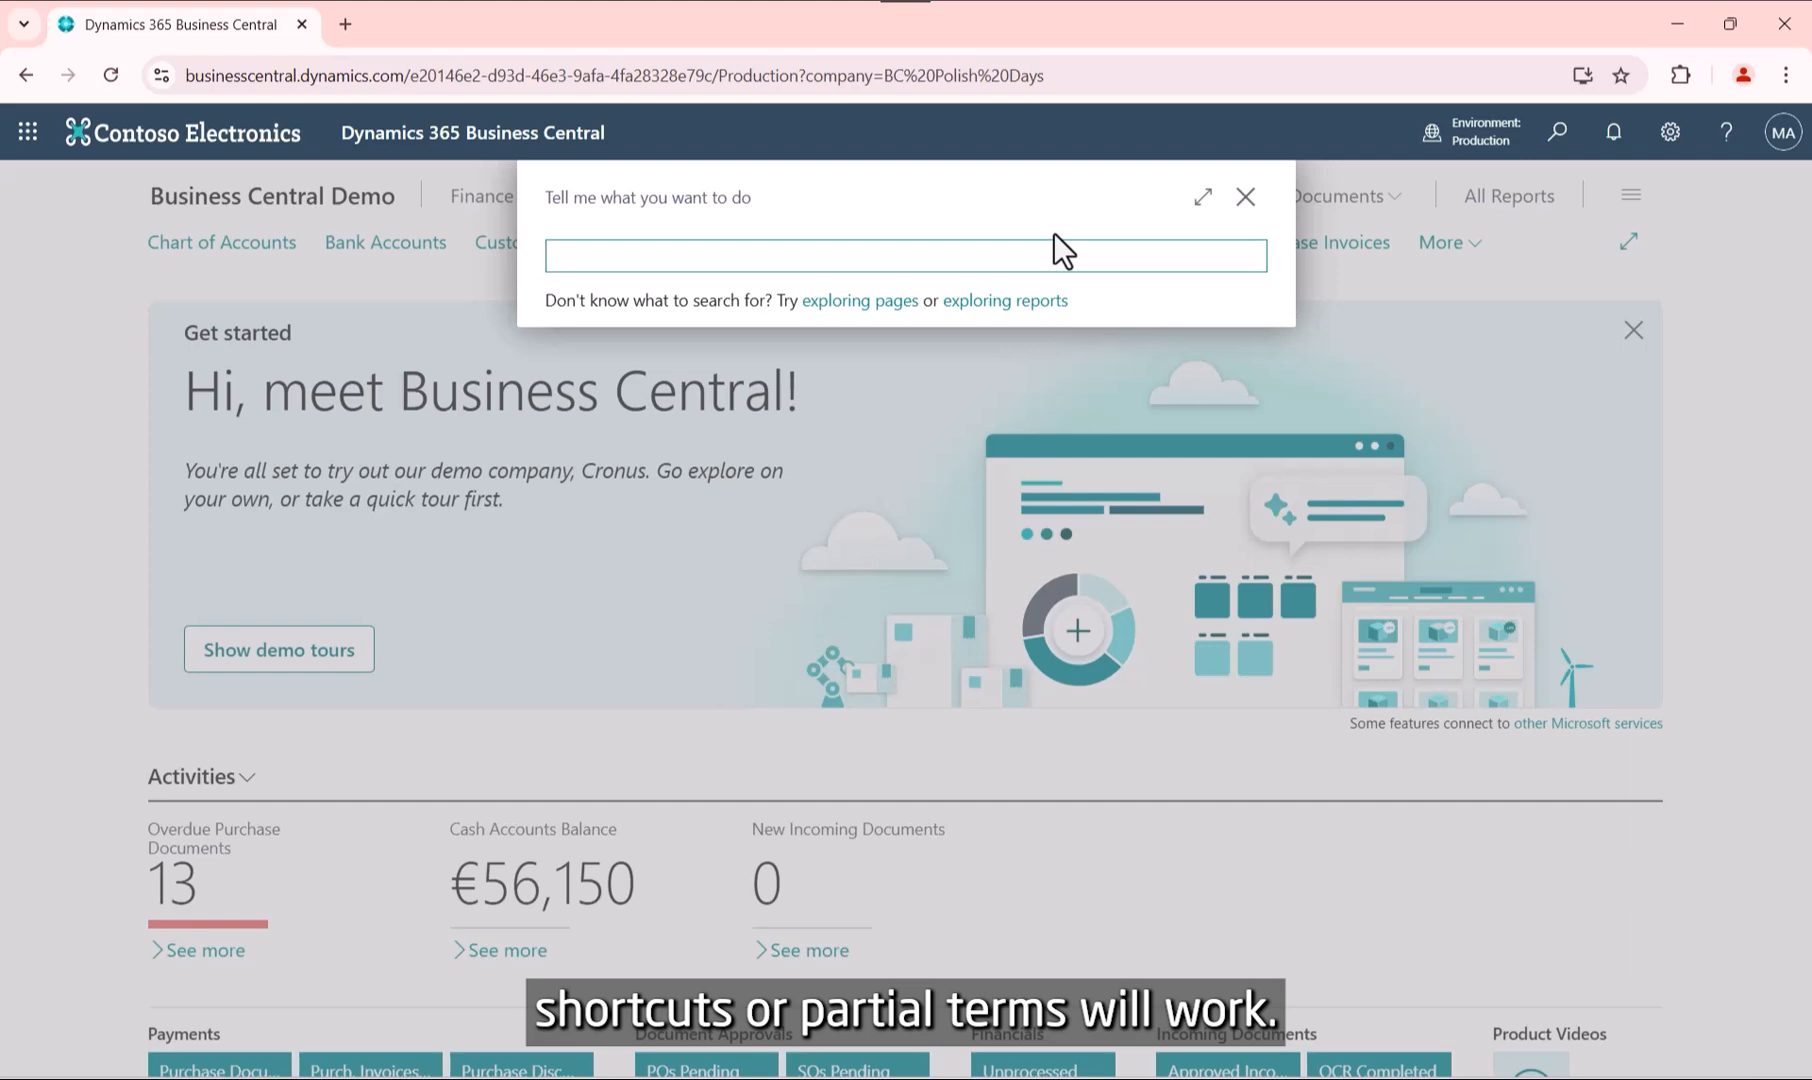
pyautogui.write('pur')
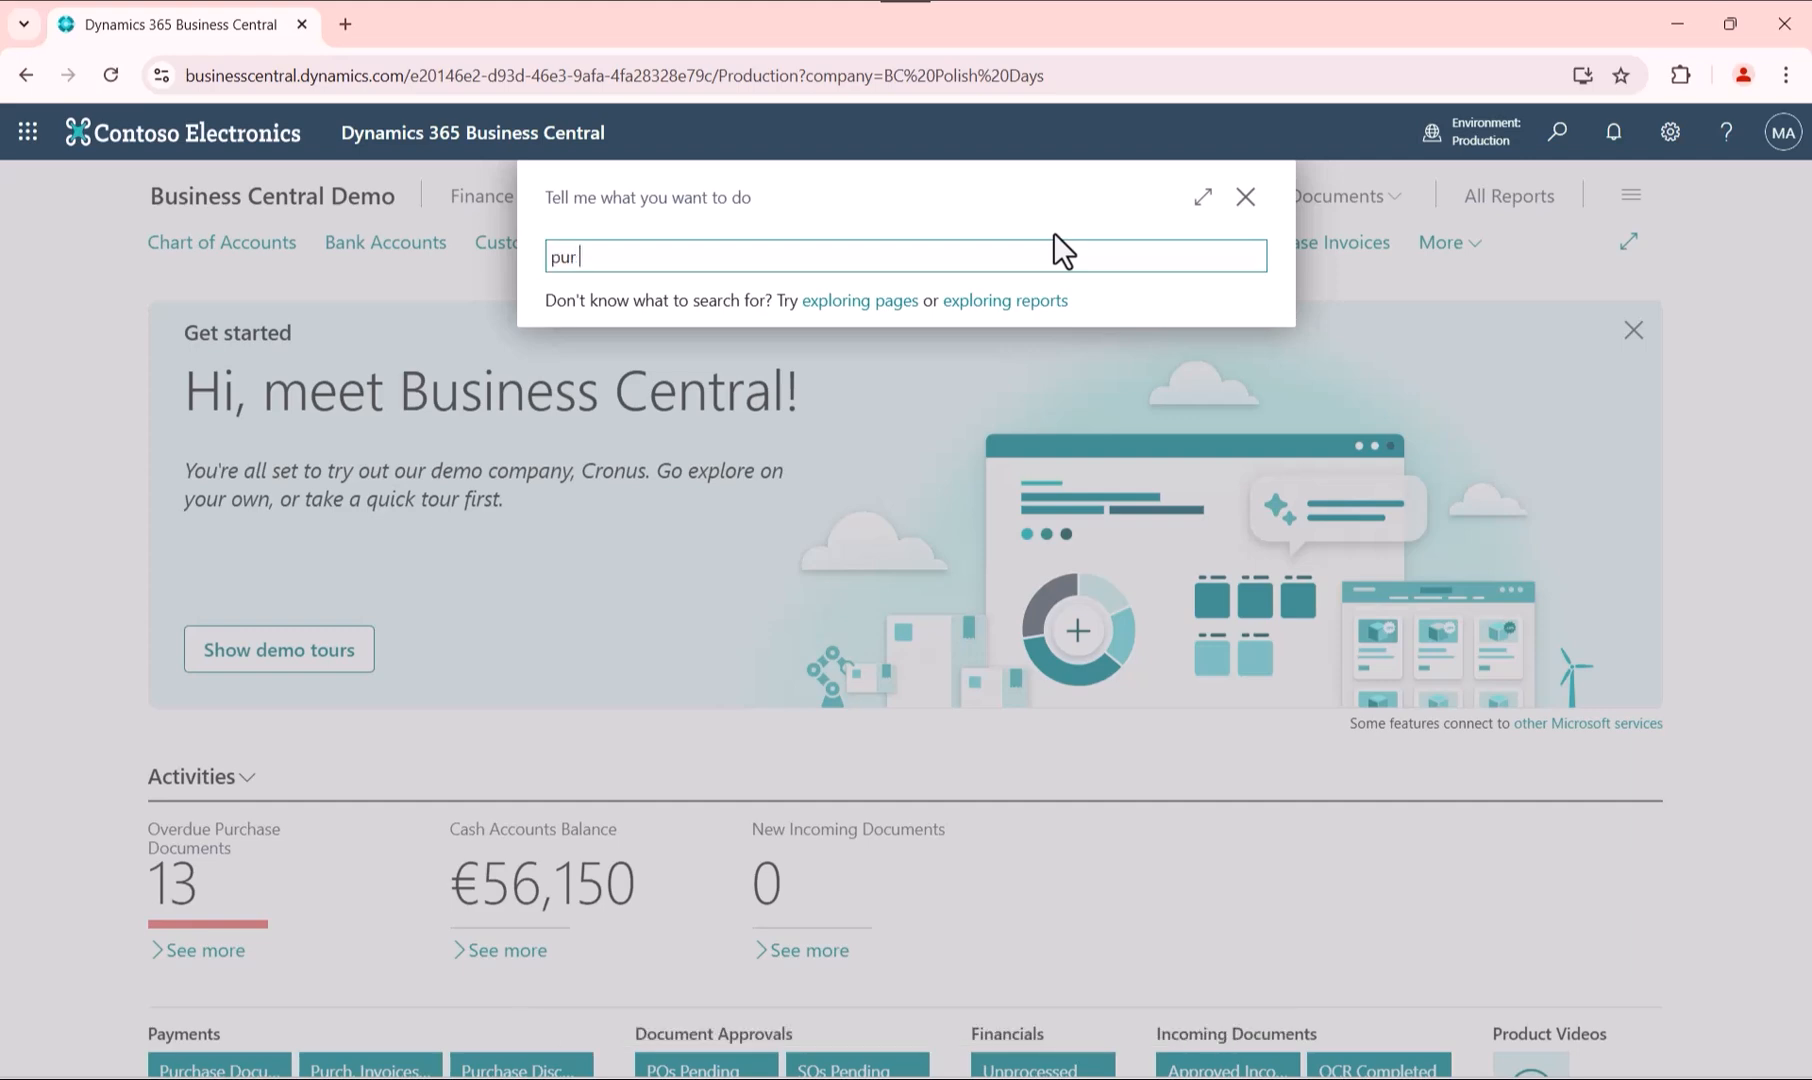
pyautogui.write(' ord')
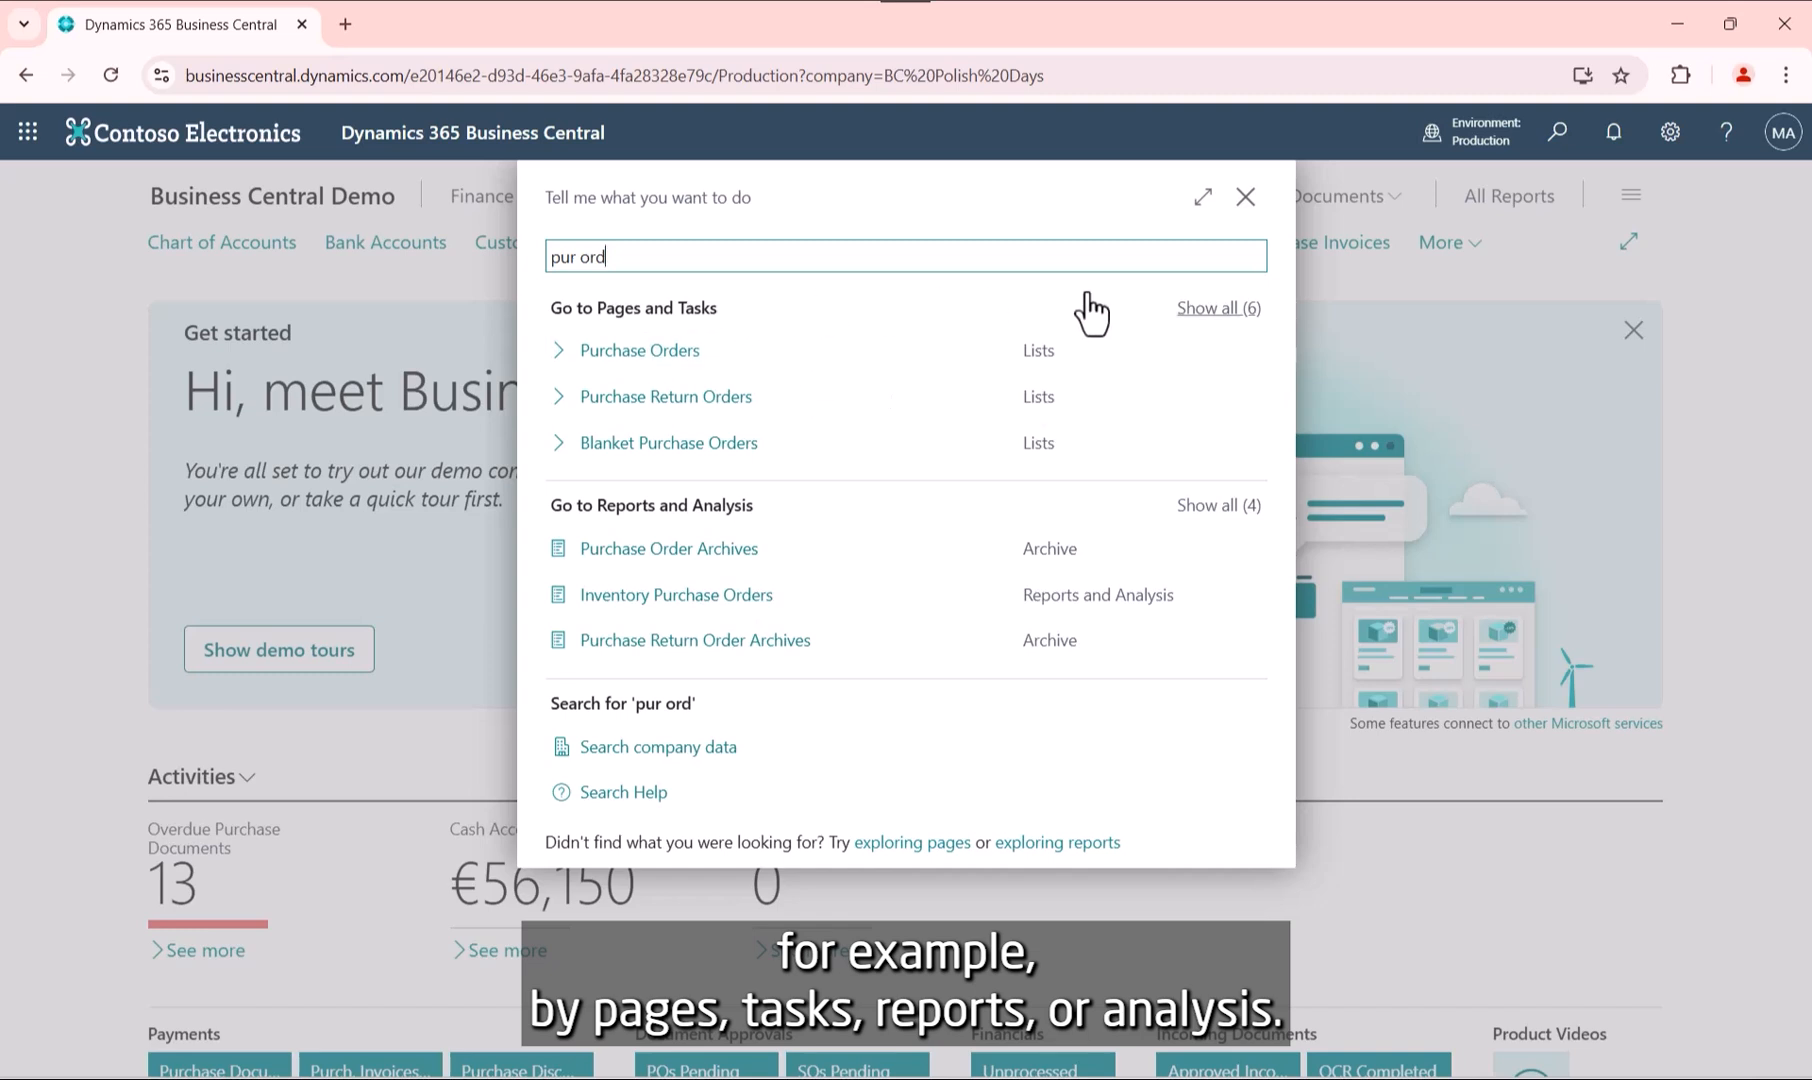
pyautogui.click(1192, 308)
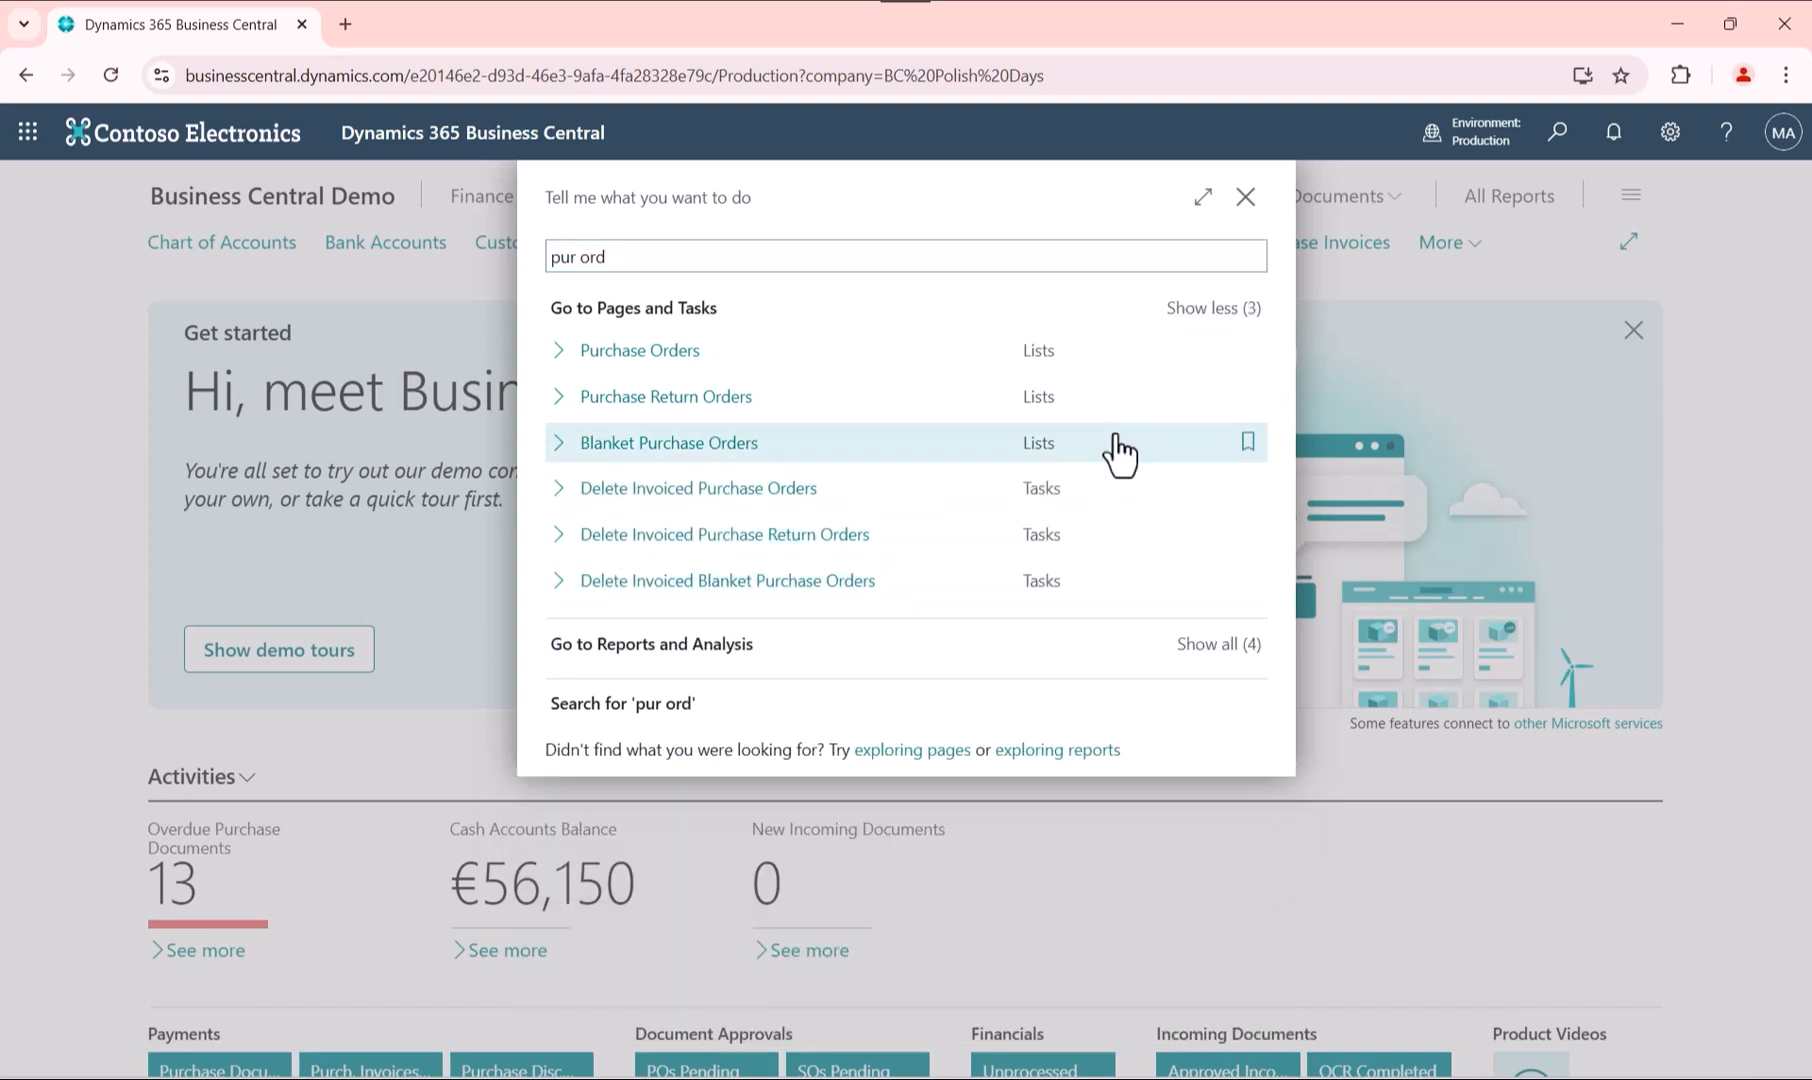
pyautogui.click(1190, 310)
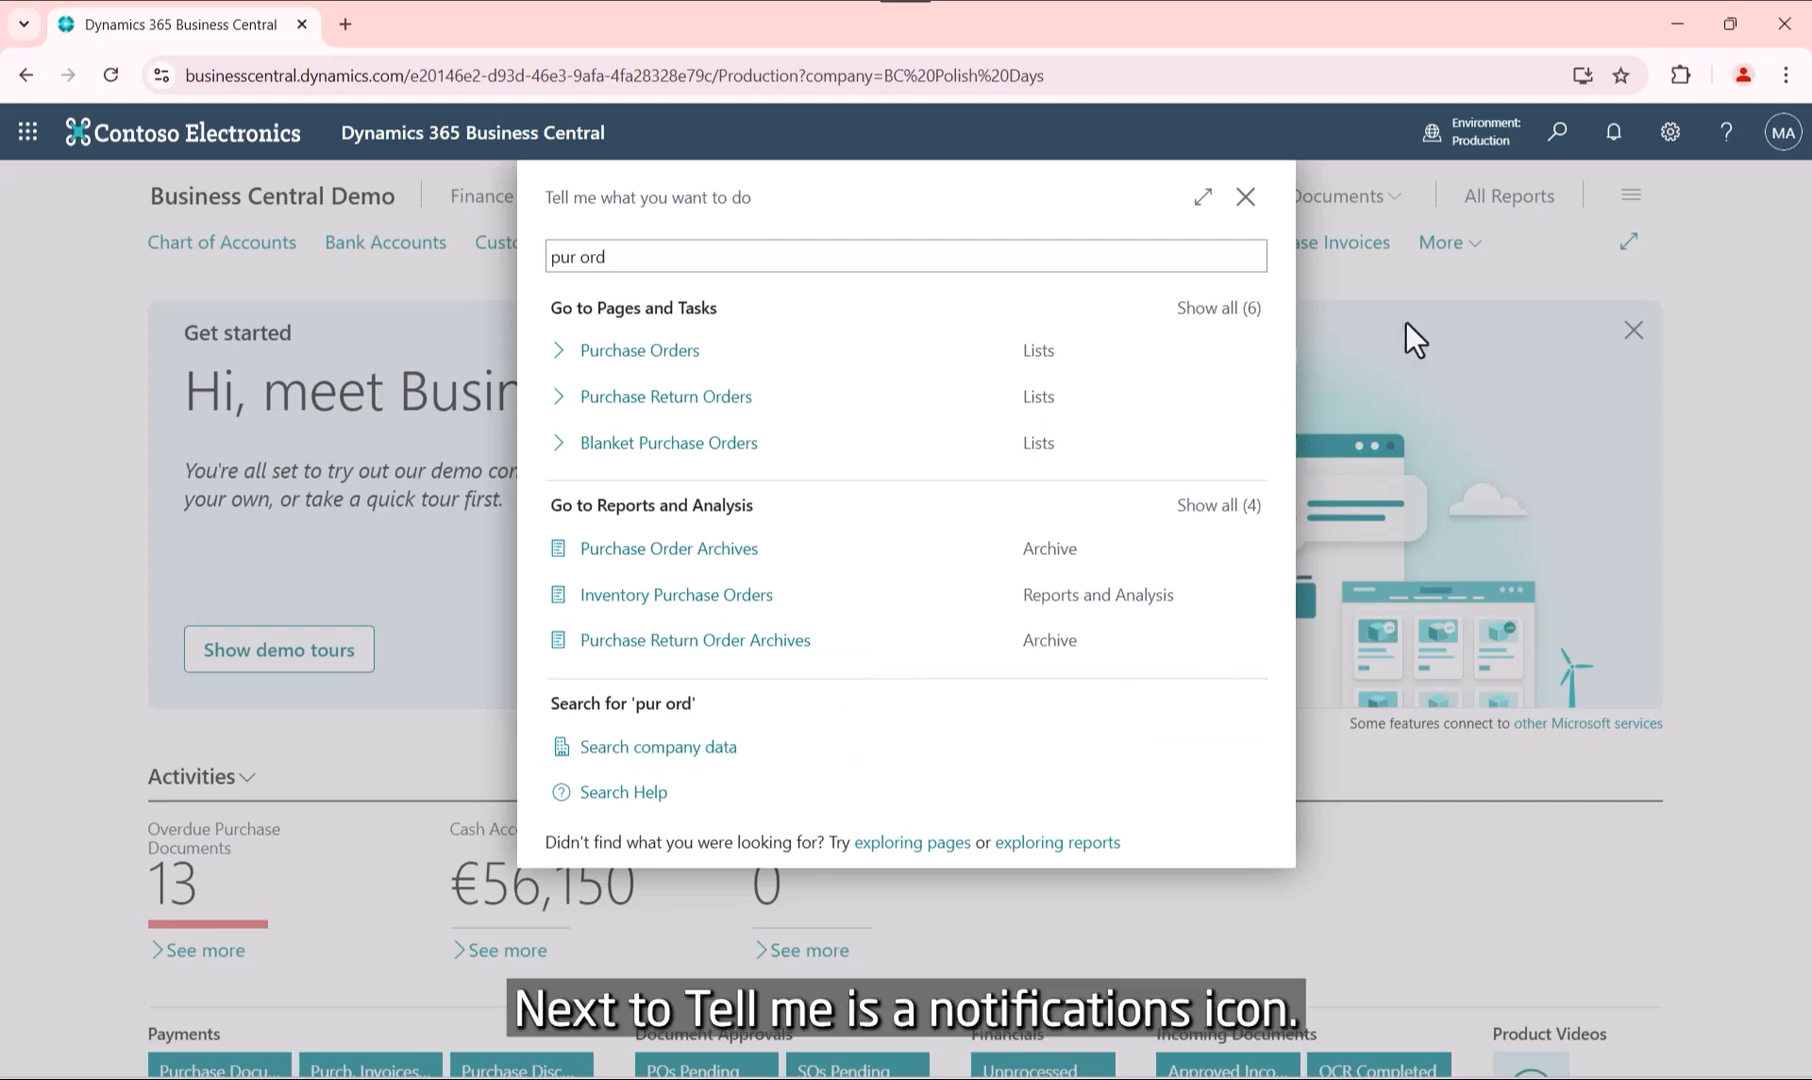
pyautogui.click(1245, 197)
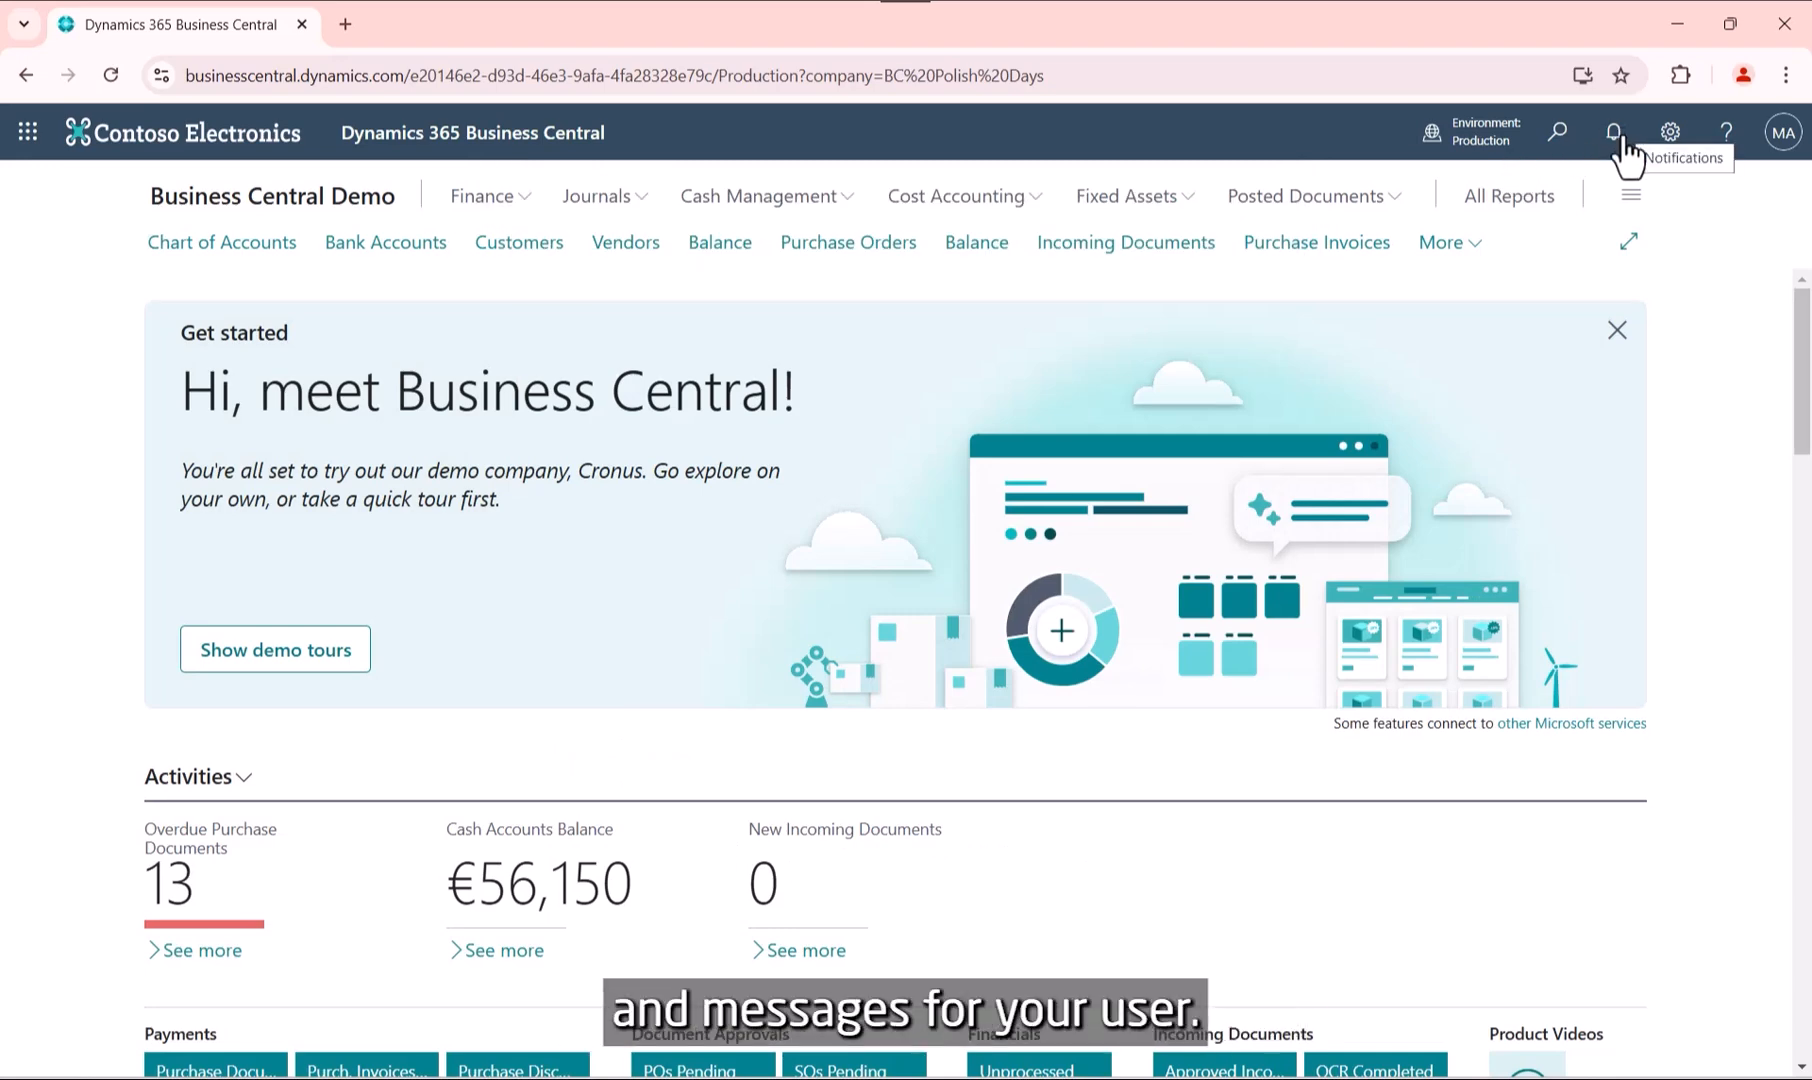
# Review the role, company, work date, region, language and Legacy Action Bar options in My Settings, and close without changes.
pyautogui.click(1671, 136)
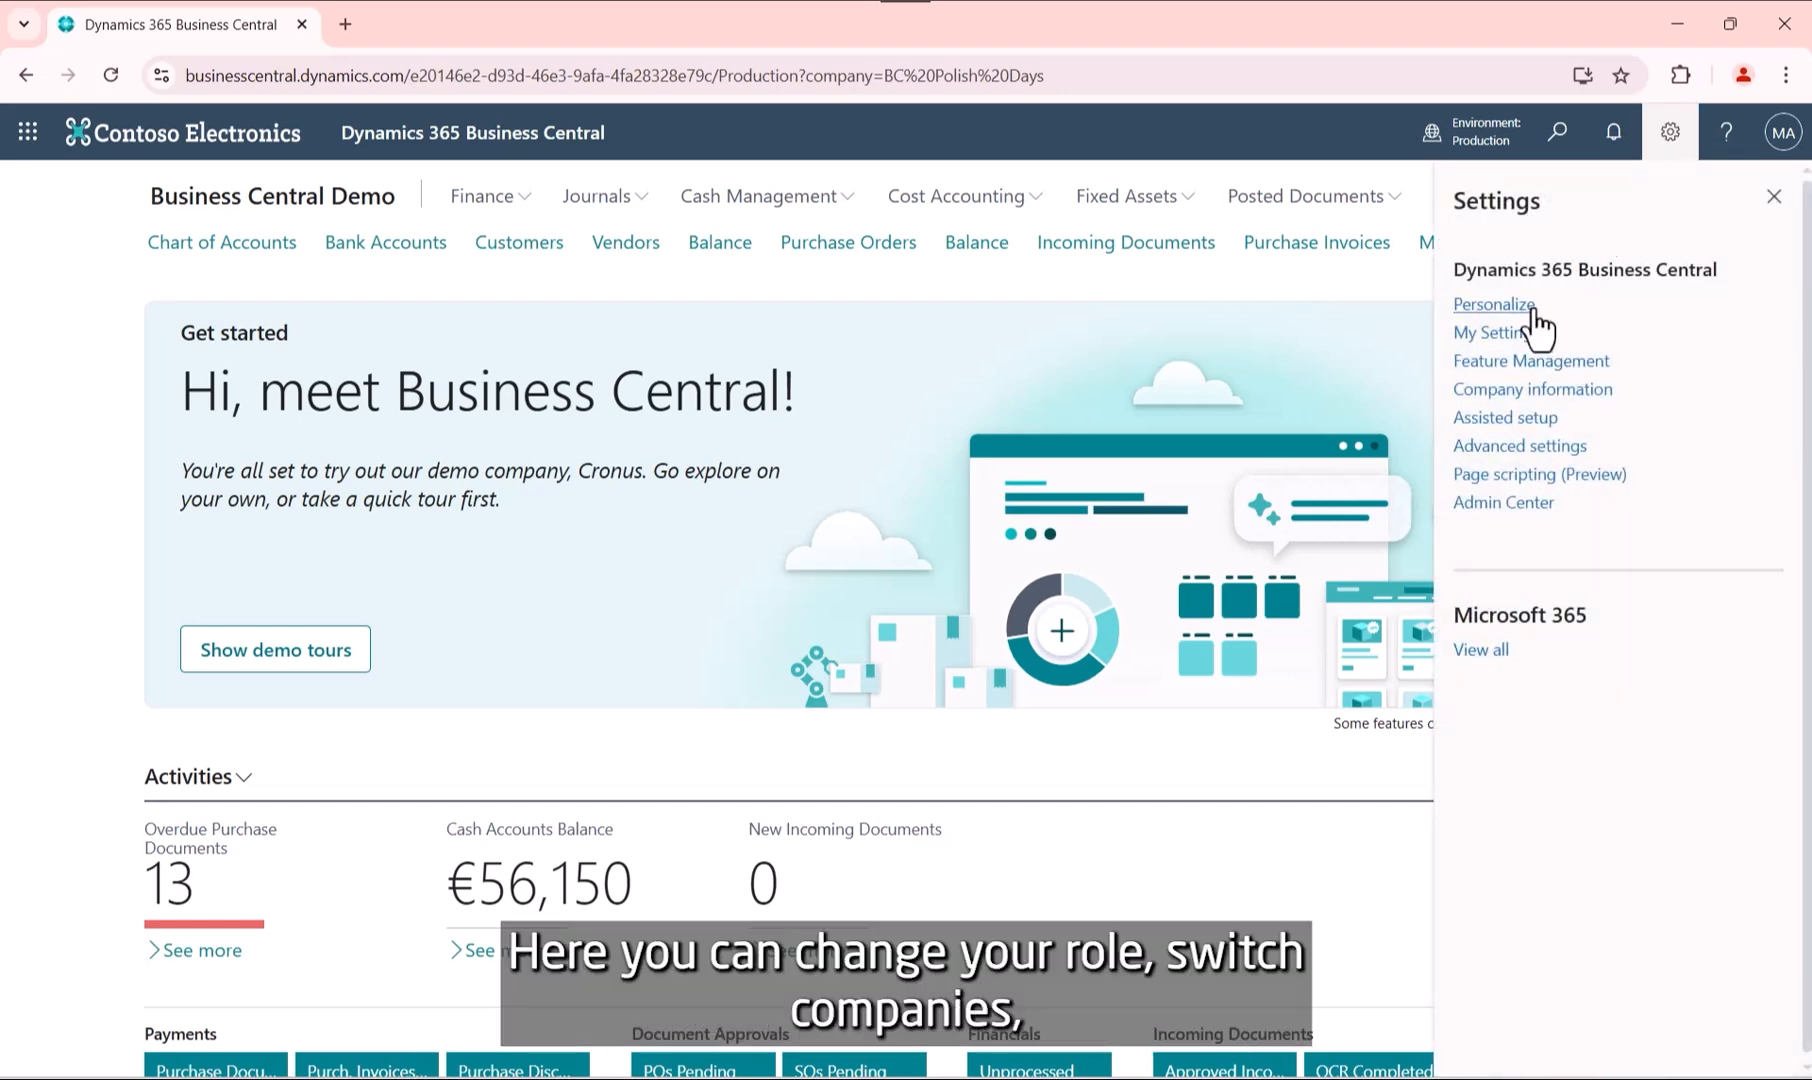
pyautogui.click(1515, 336)
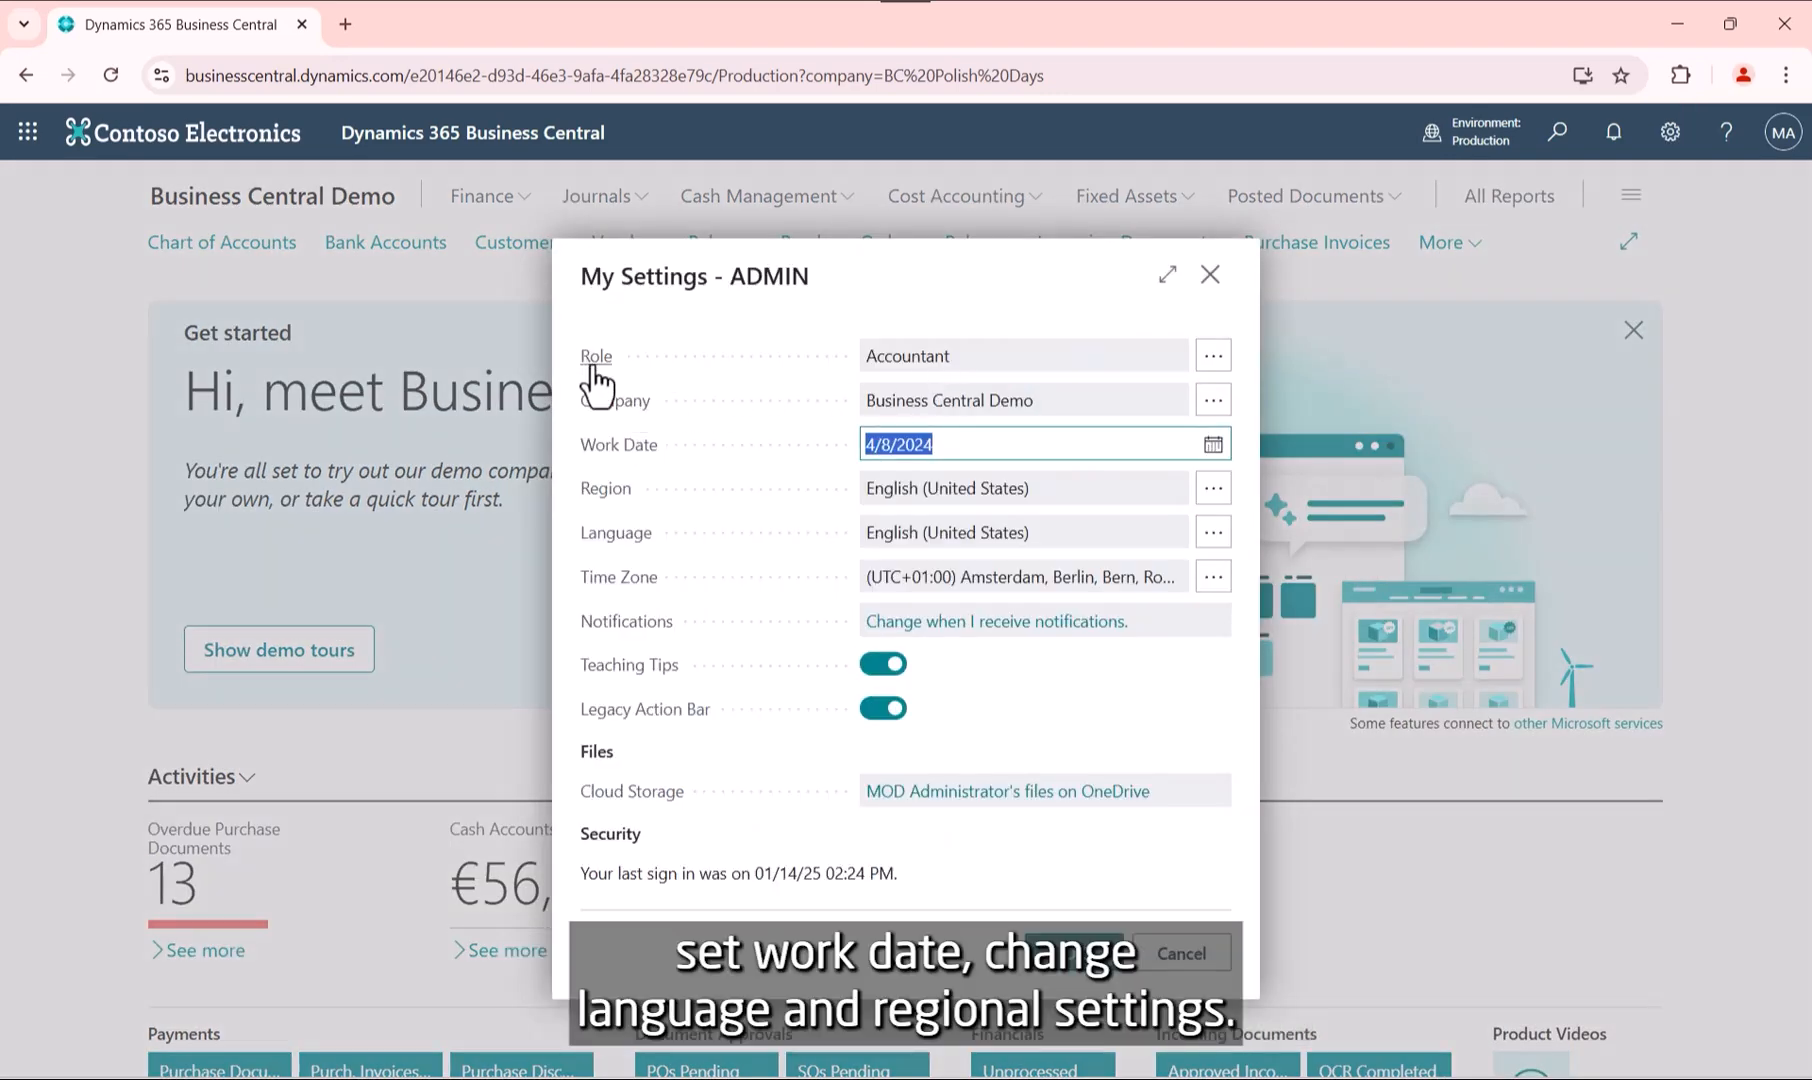
pyautogui.moveTo(595, 382)
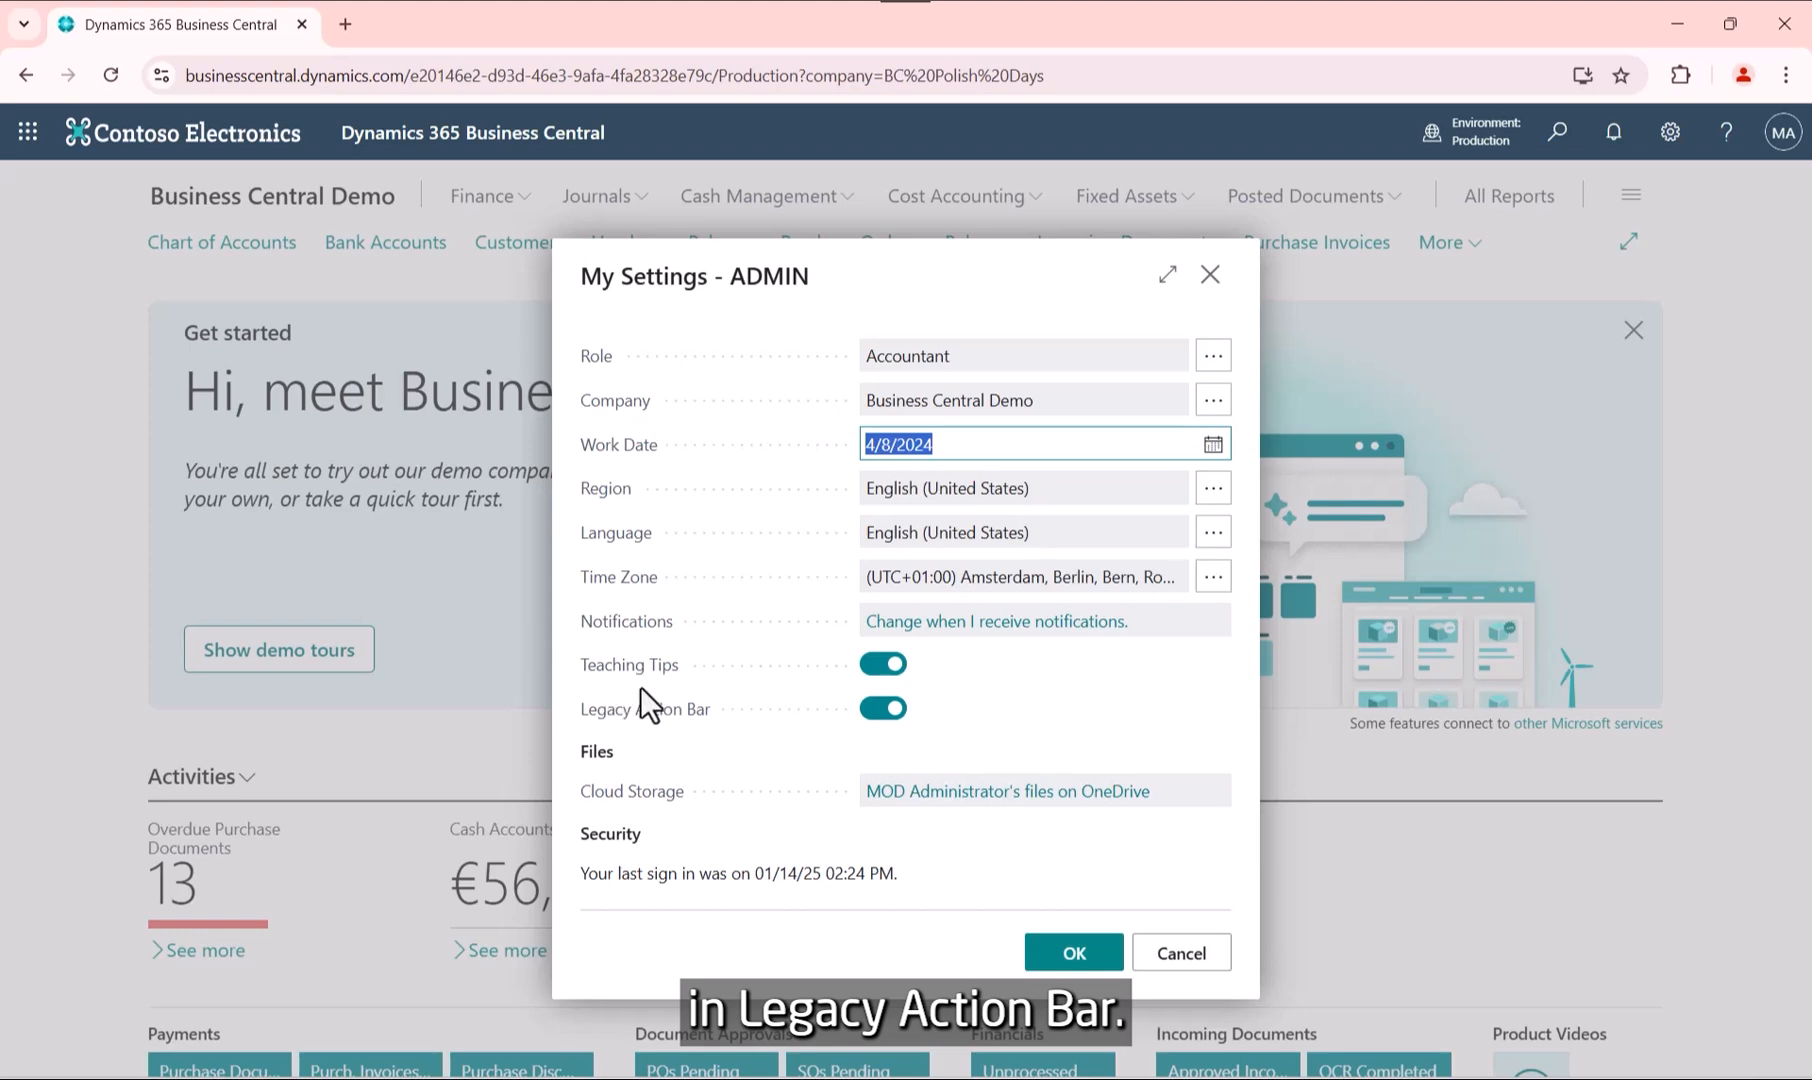
pyautogui.moveTo(660, 712)
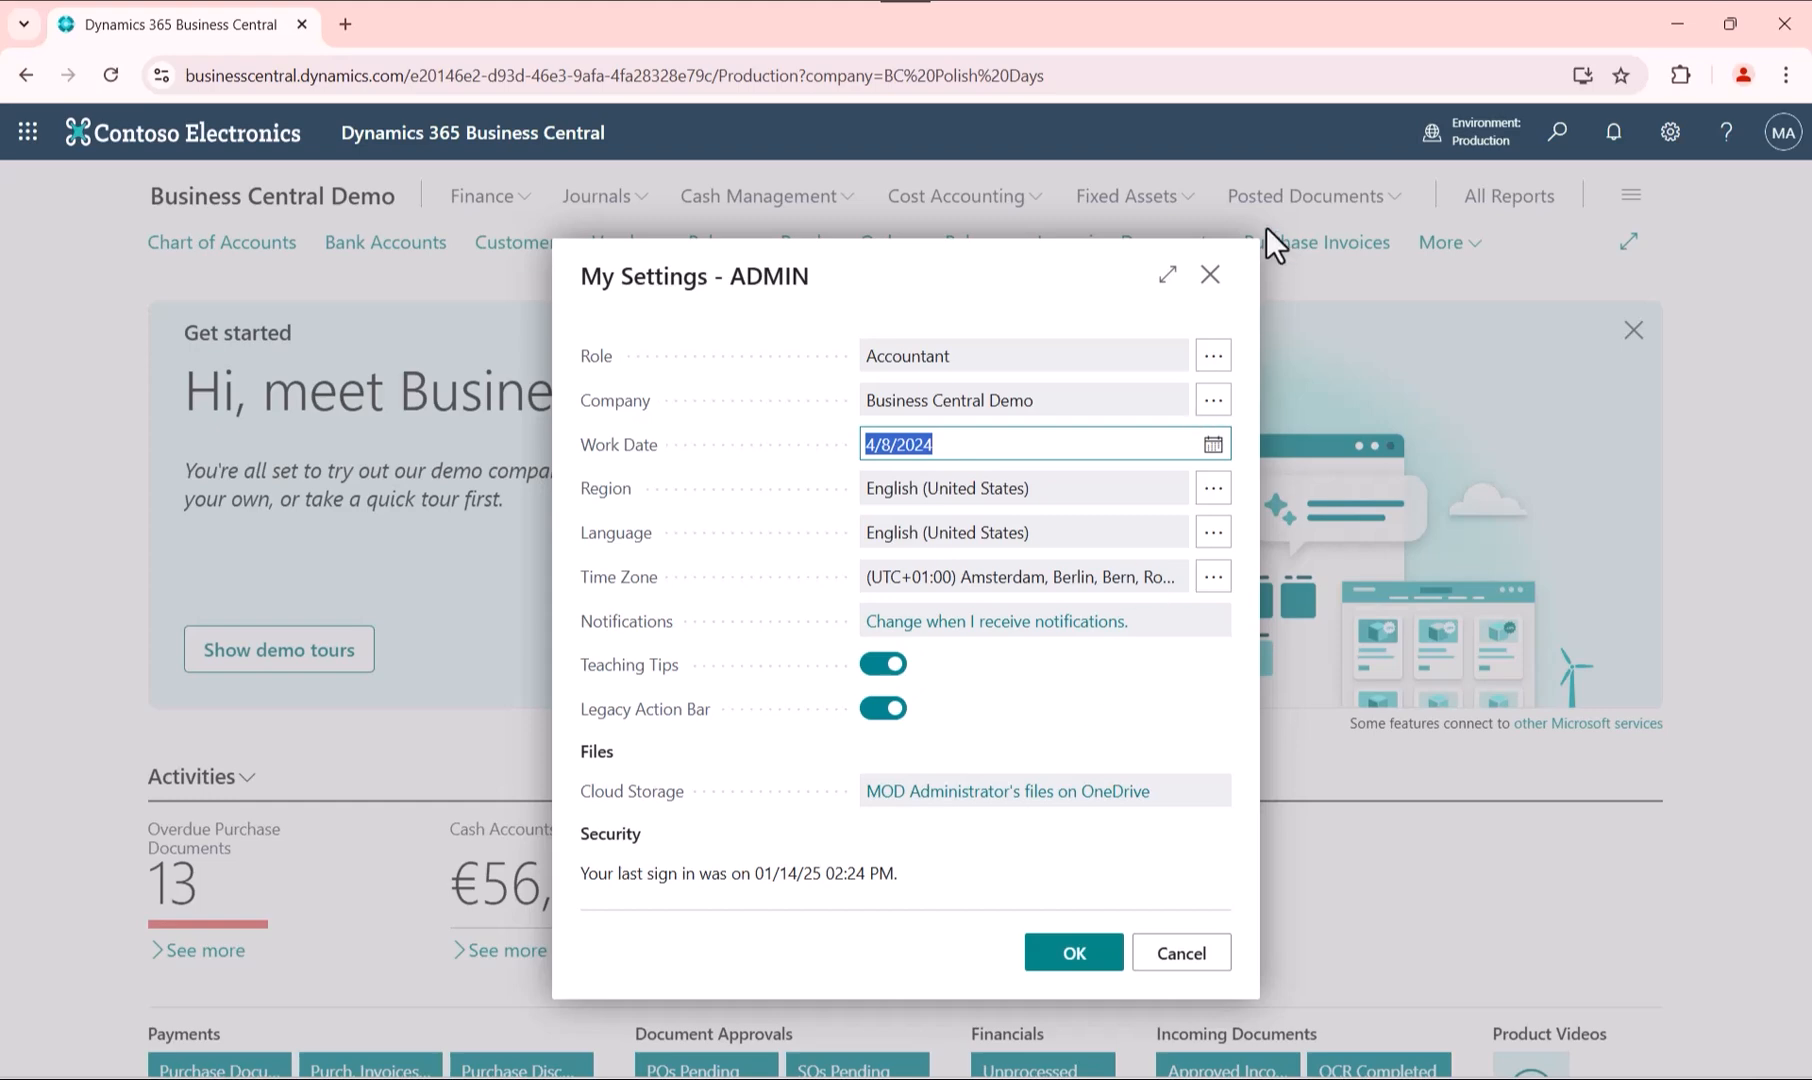
pyautogui.click(1210, 279)
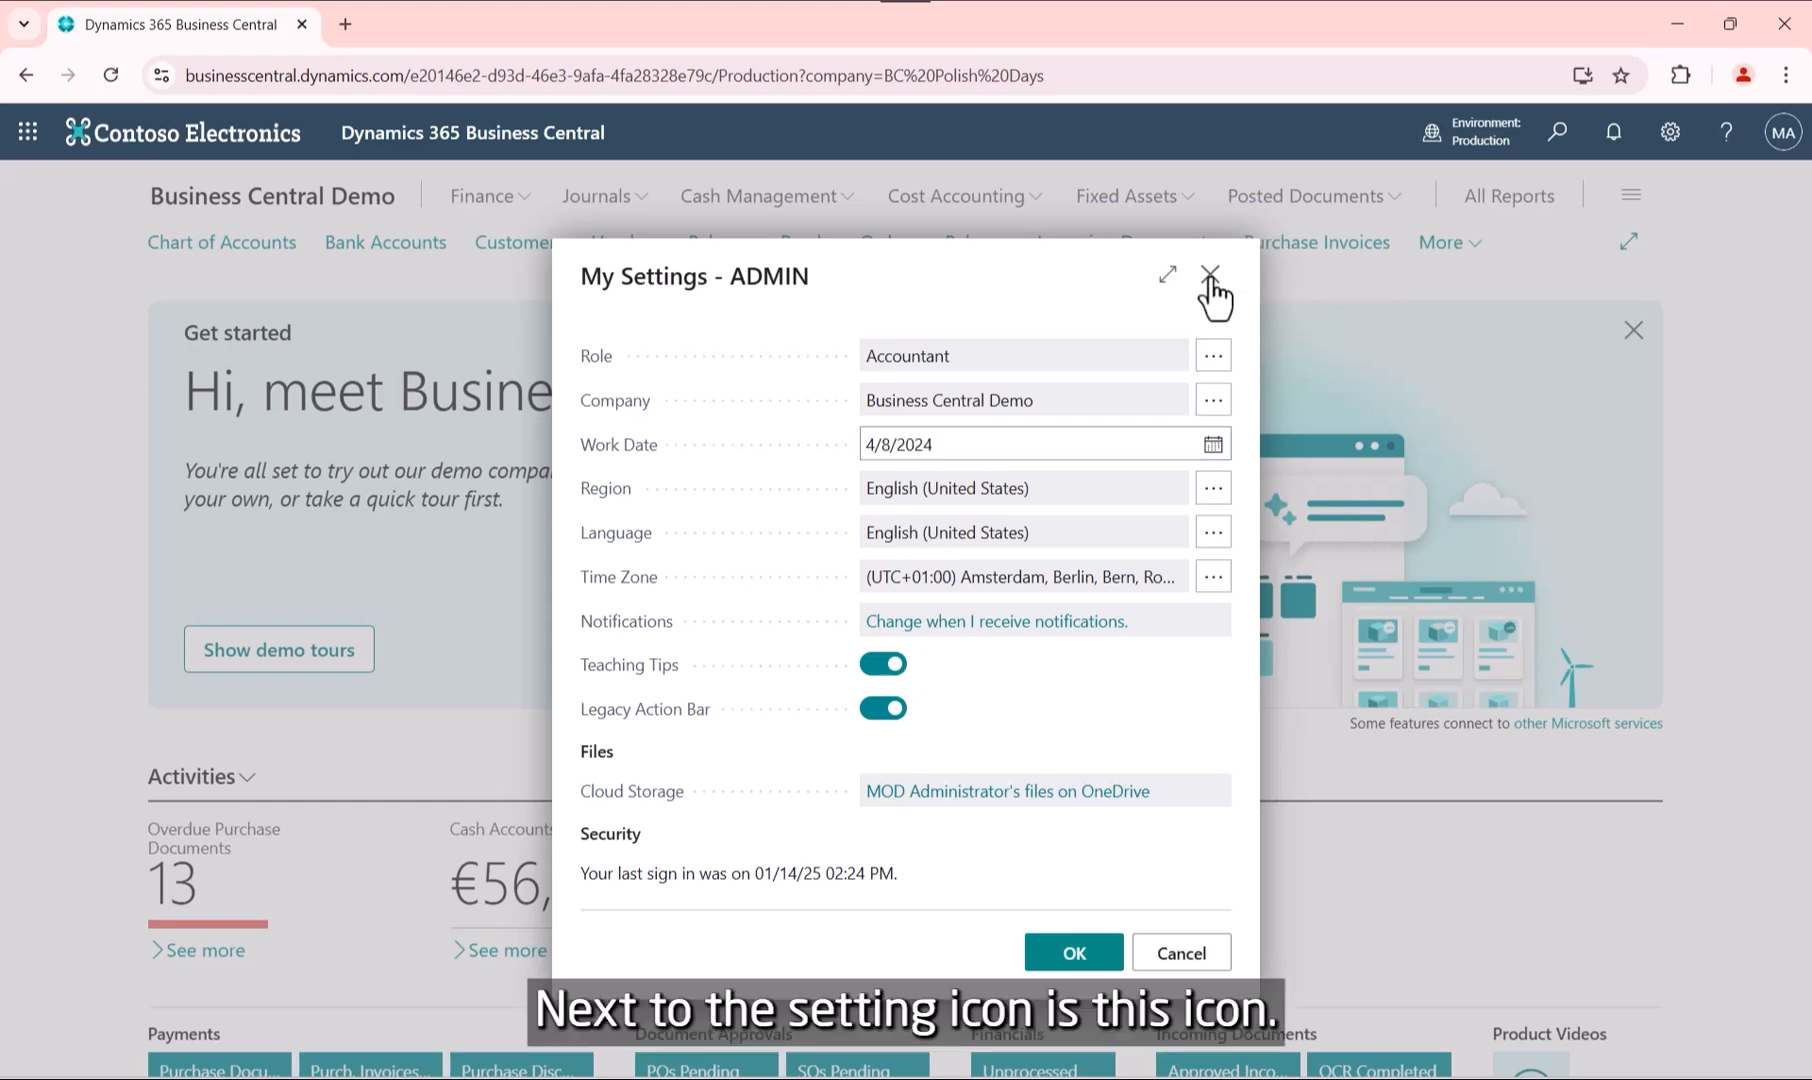
# View the Help resources and the signed-in user's account information, closing each again.
pyautogui.click(1726, 131)
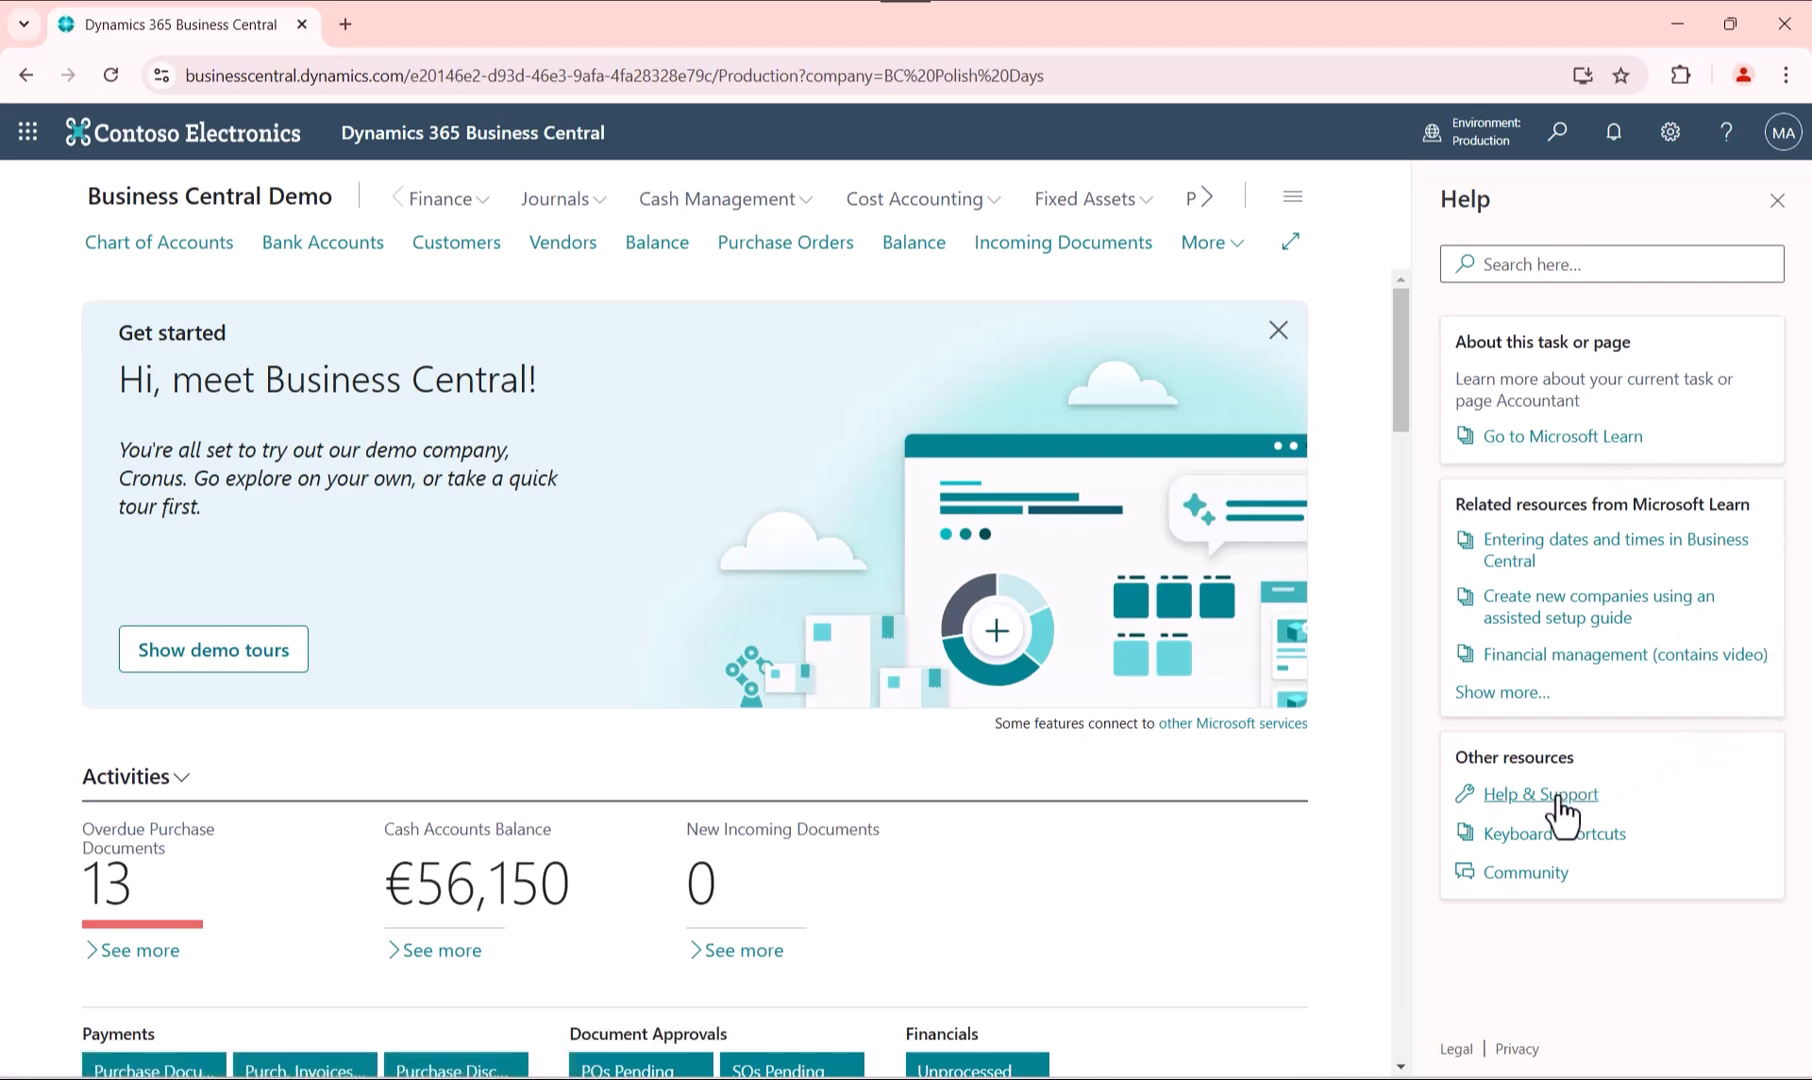
pyautogui.click(1777, 201)
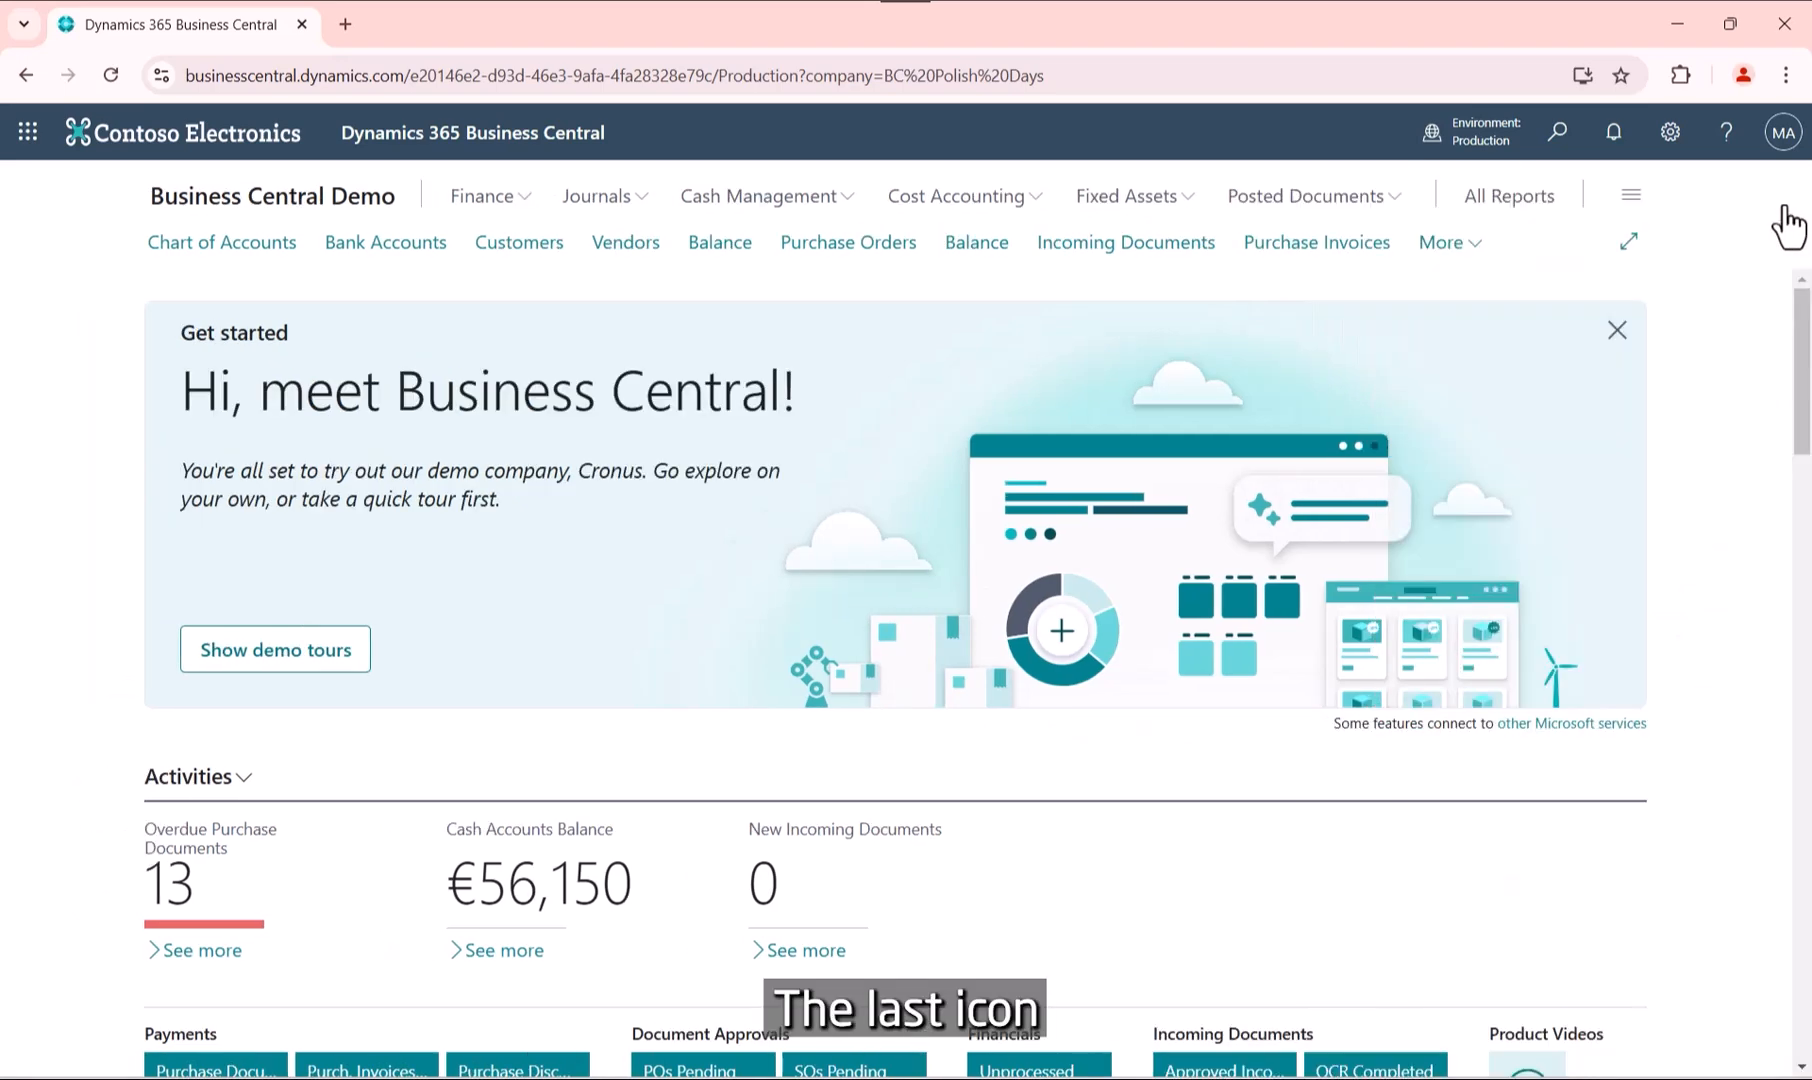
pyautogui.click(1784, 140)
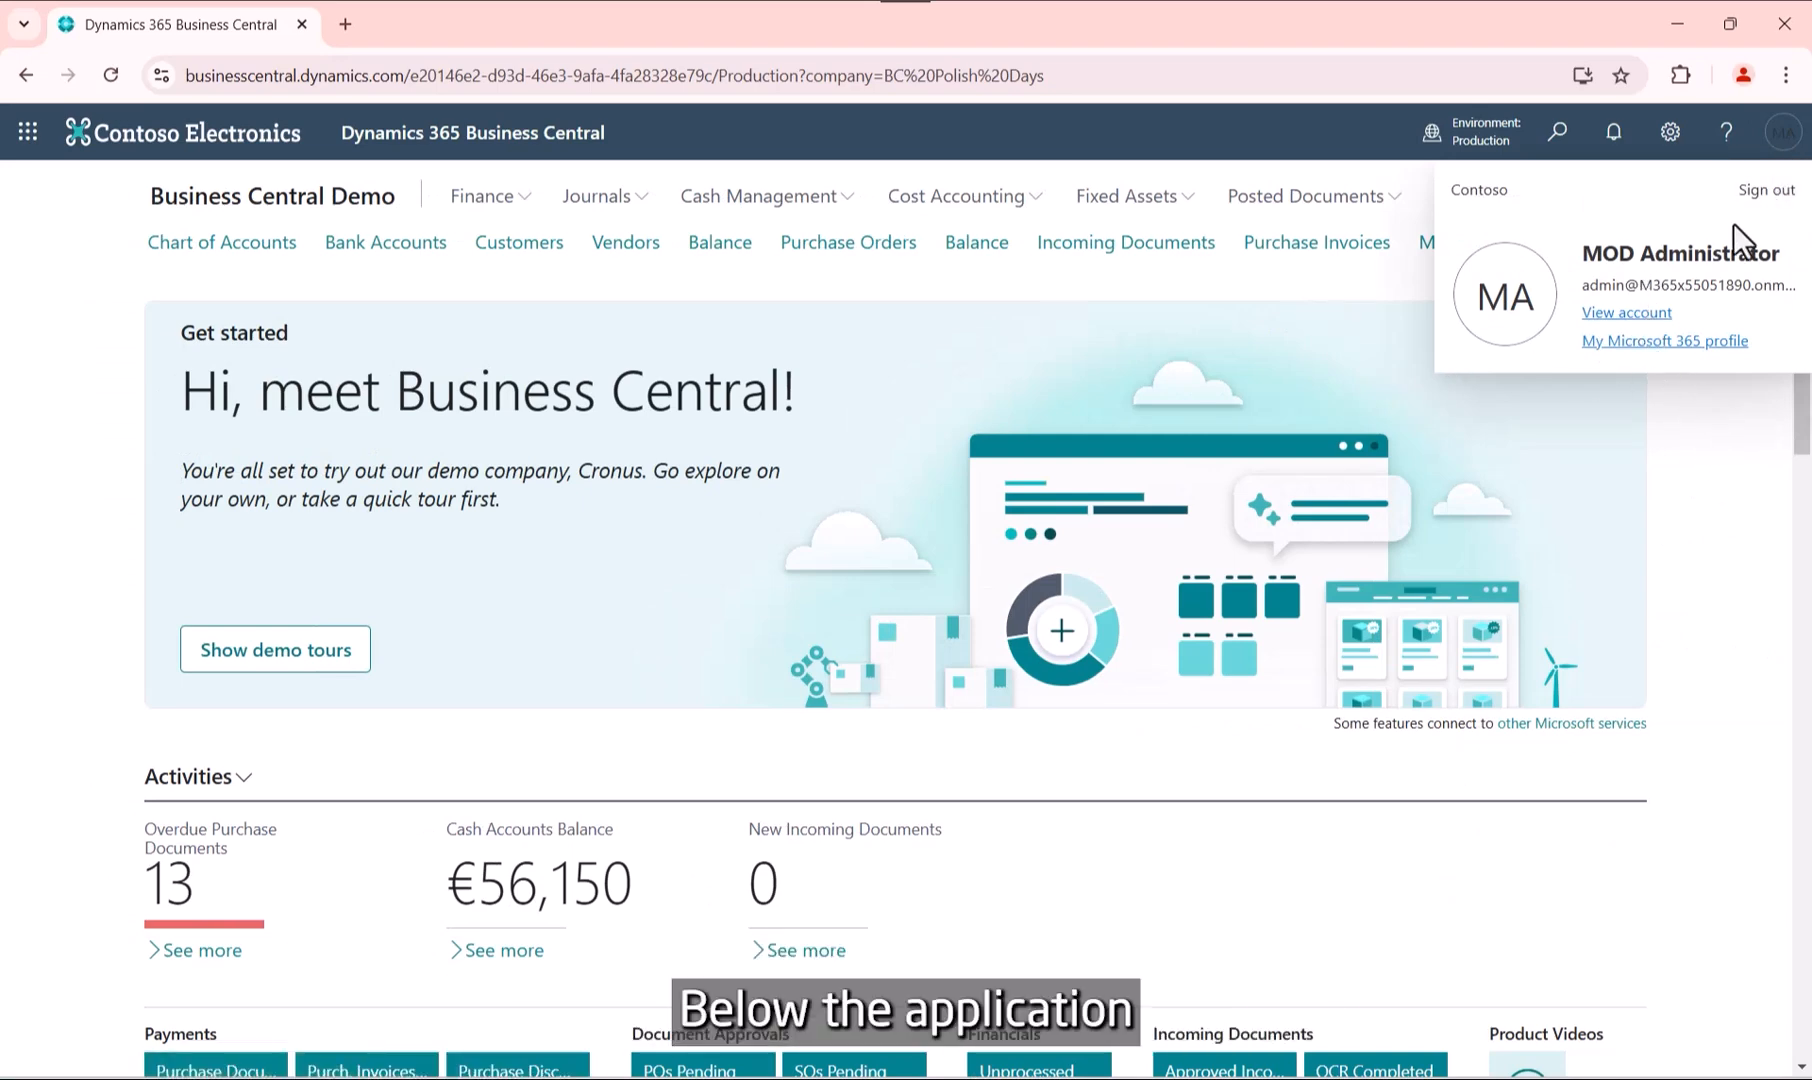
pyautogui.click(1784, 132)
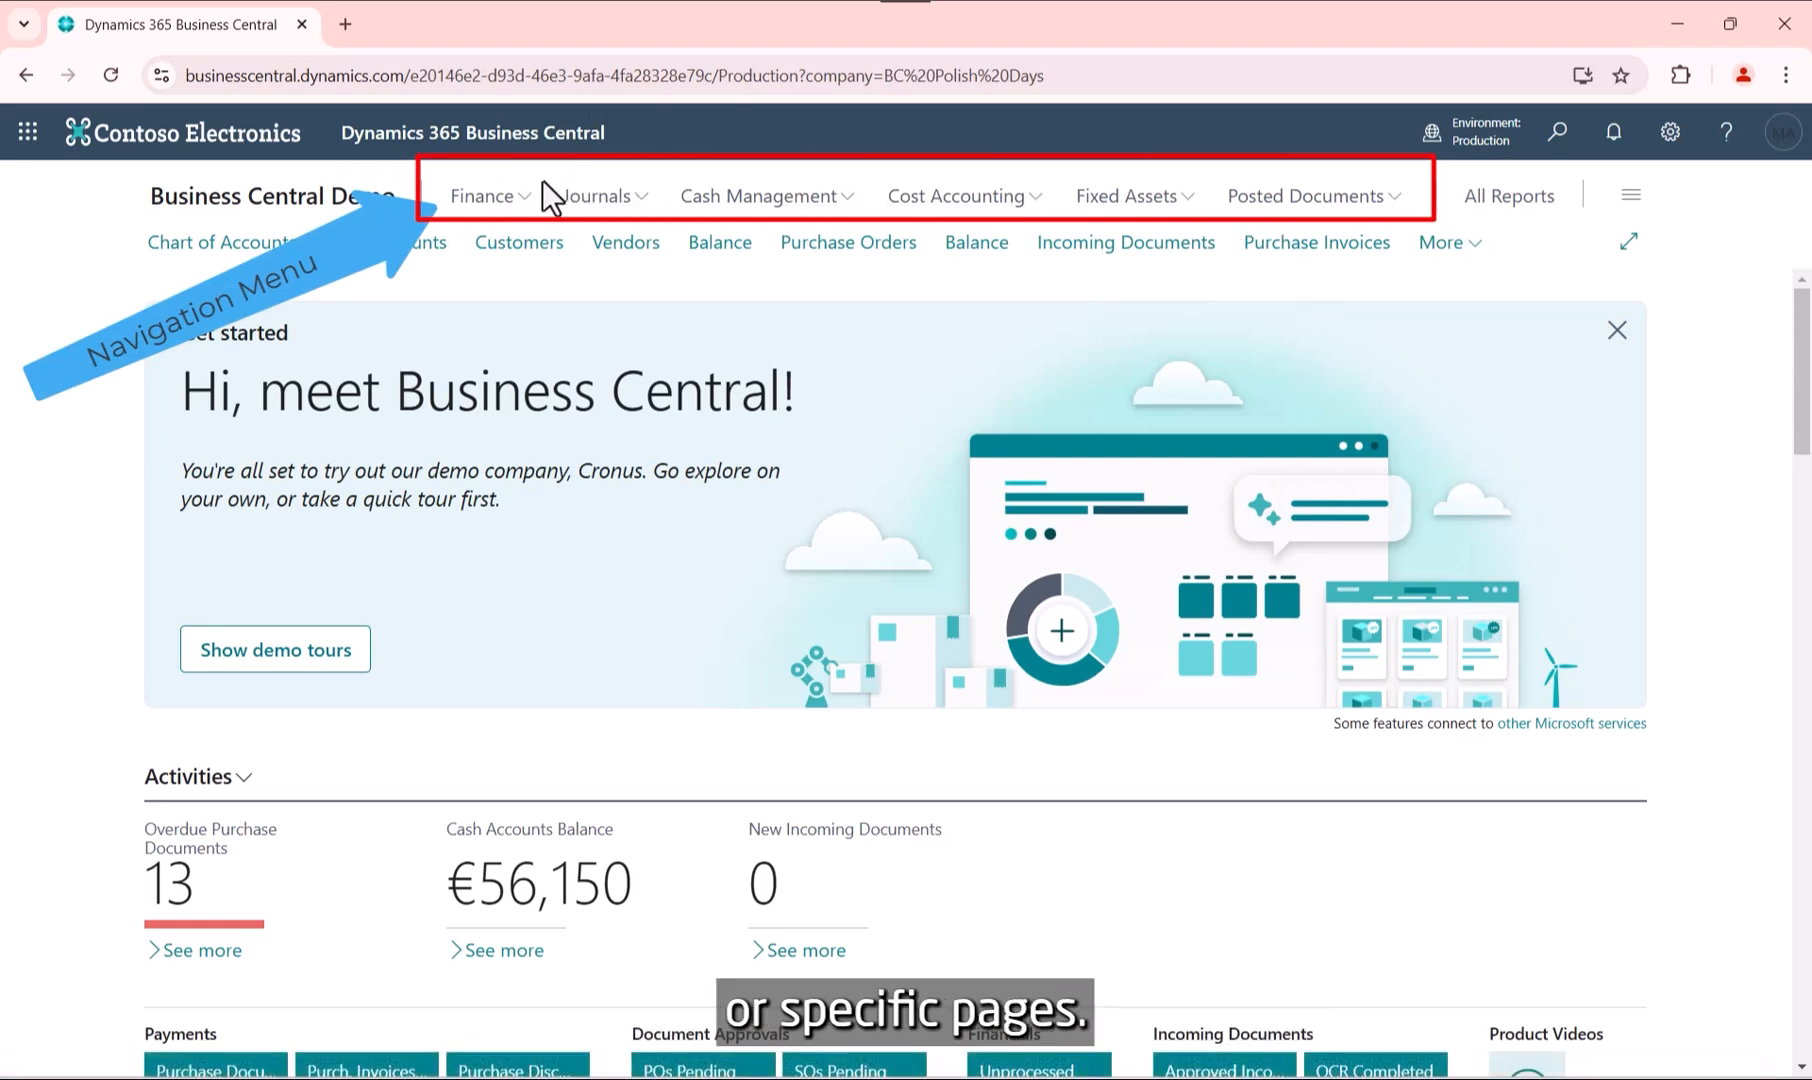
# View the pages available under the Finance navigation category and collapse the list again.
pyautogui.click(520, 203)
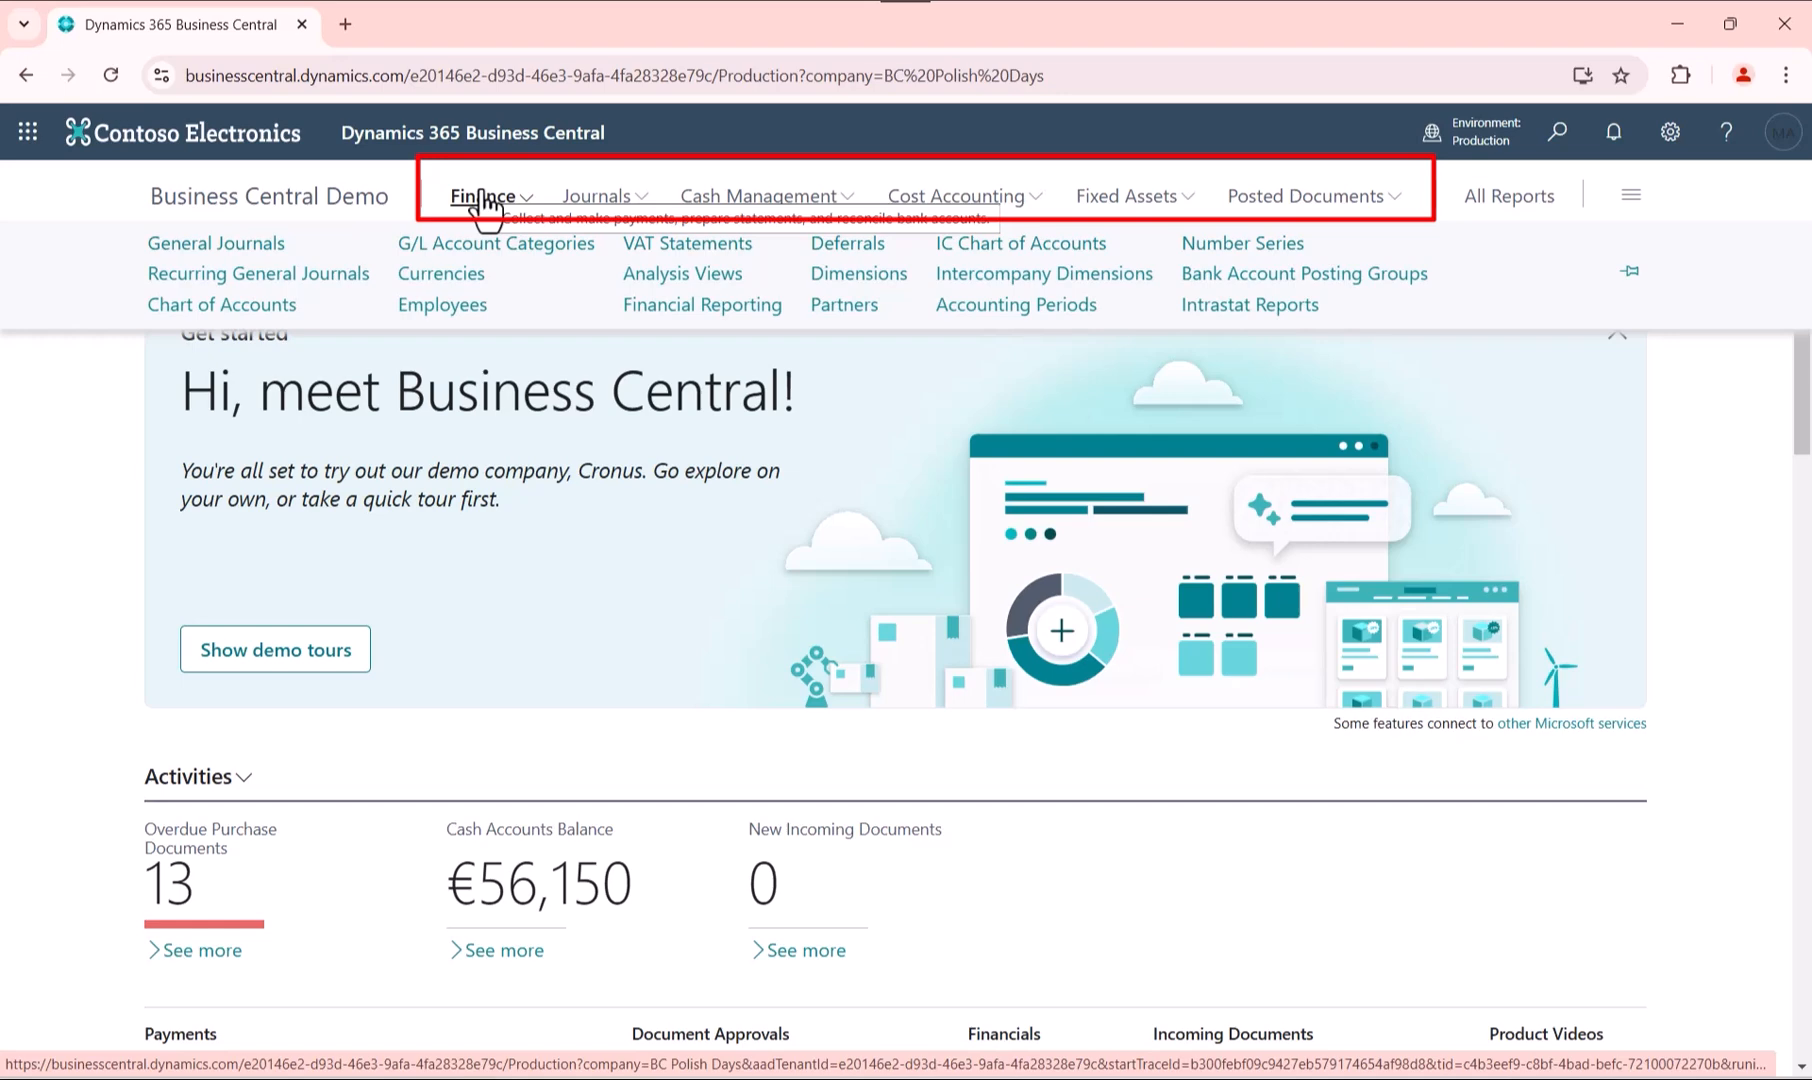
pyautogui.click(64, 379)
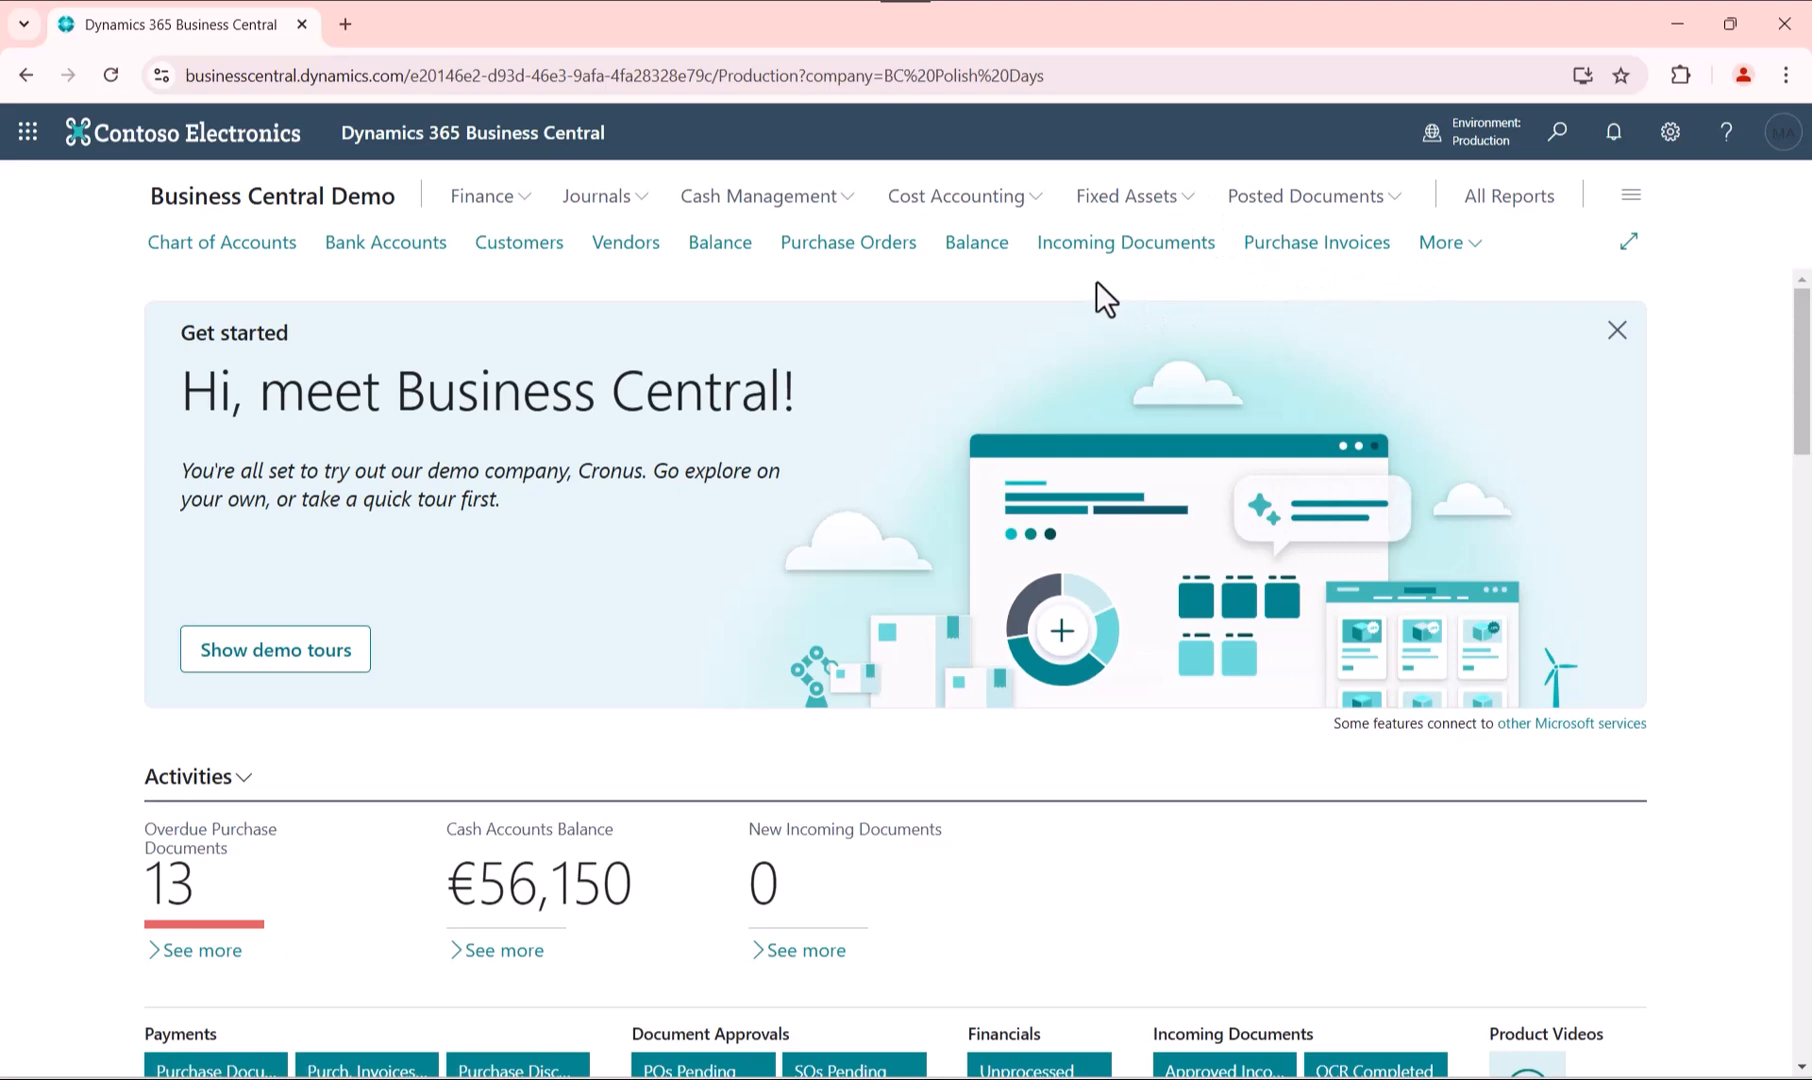
# Dismiss the Get started banner on the home page and show the third headline insight.
pyautogui.scroll(-2, 81, 400)
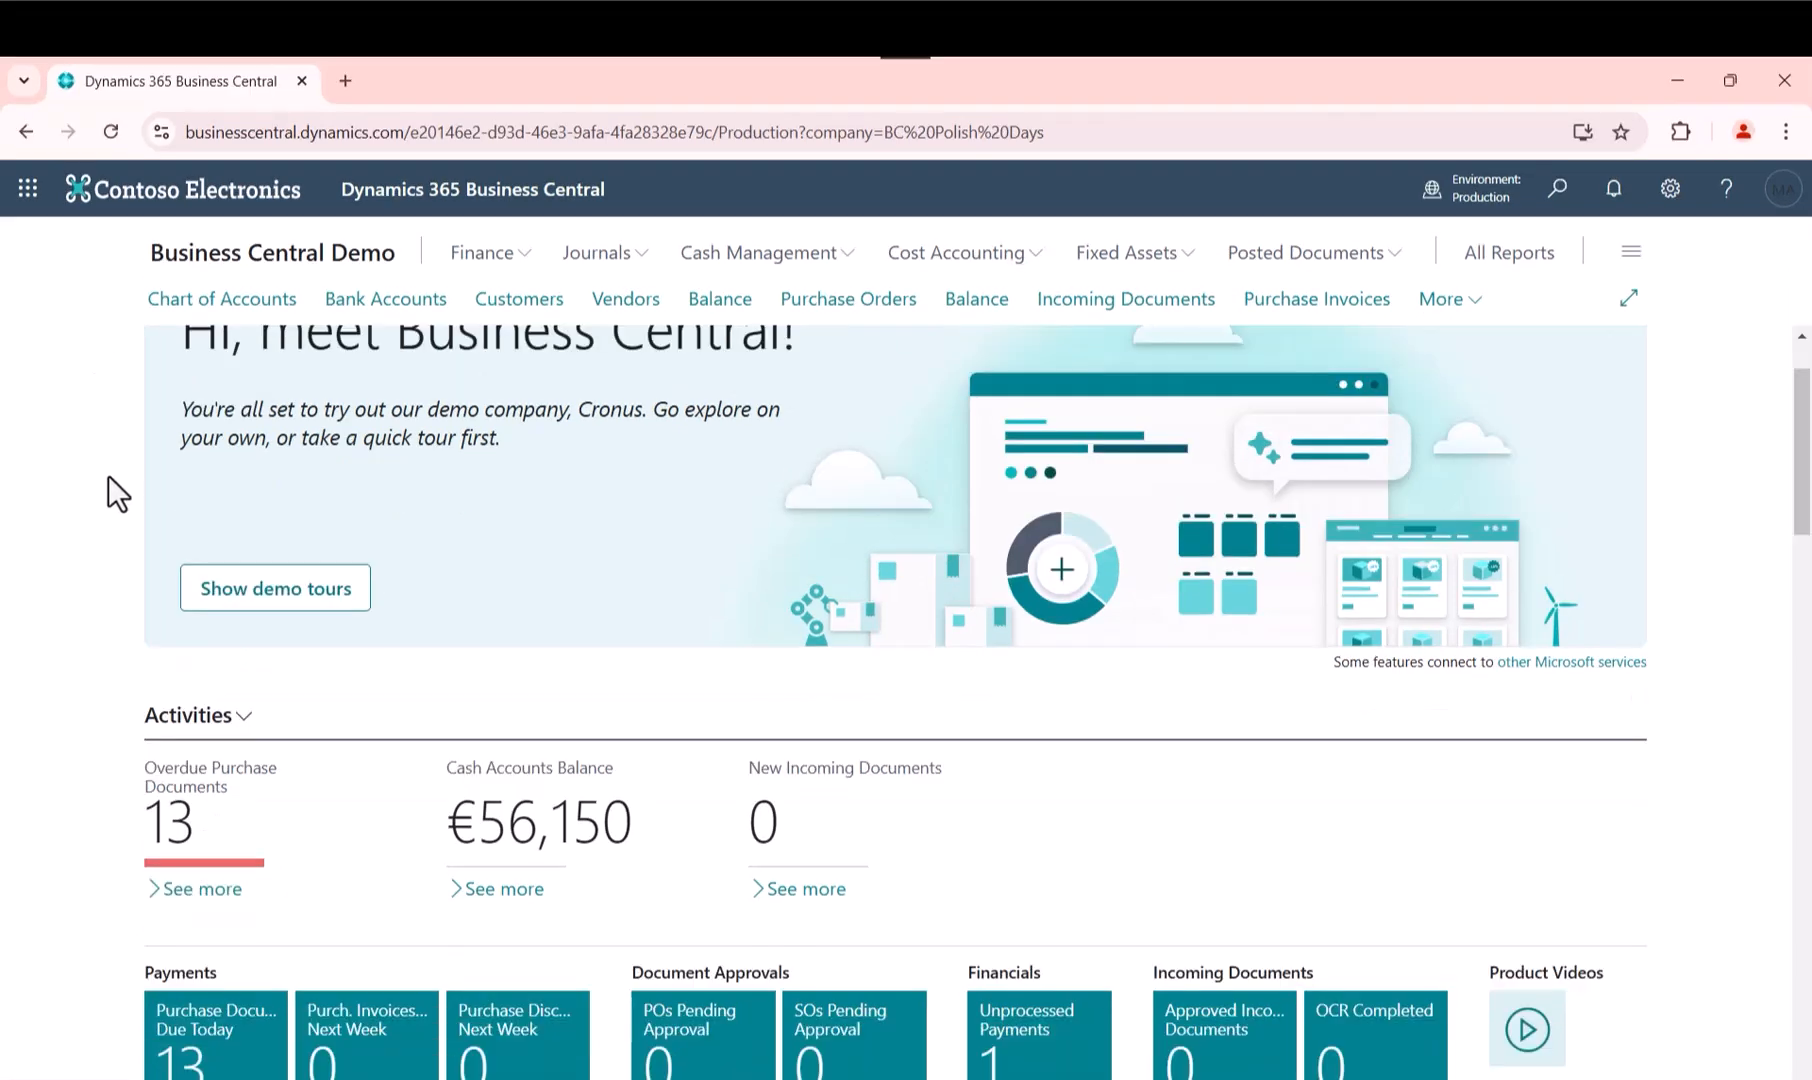
pyautogui.scroll(2, 110, 478)
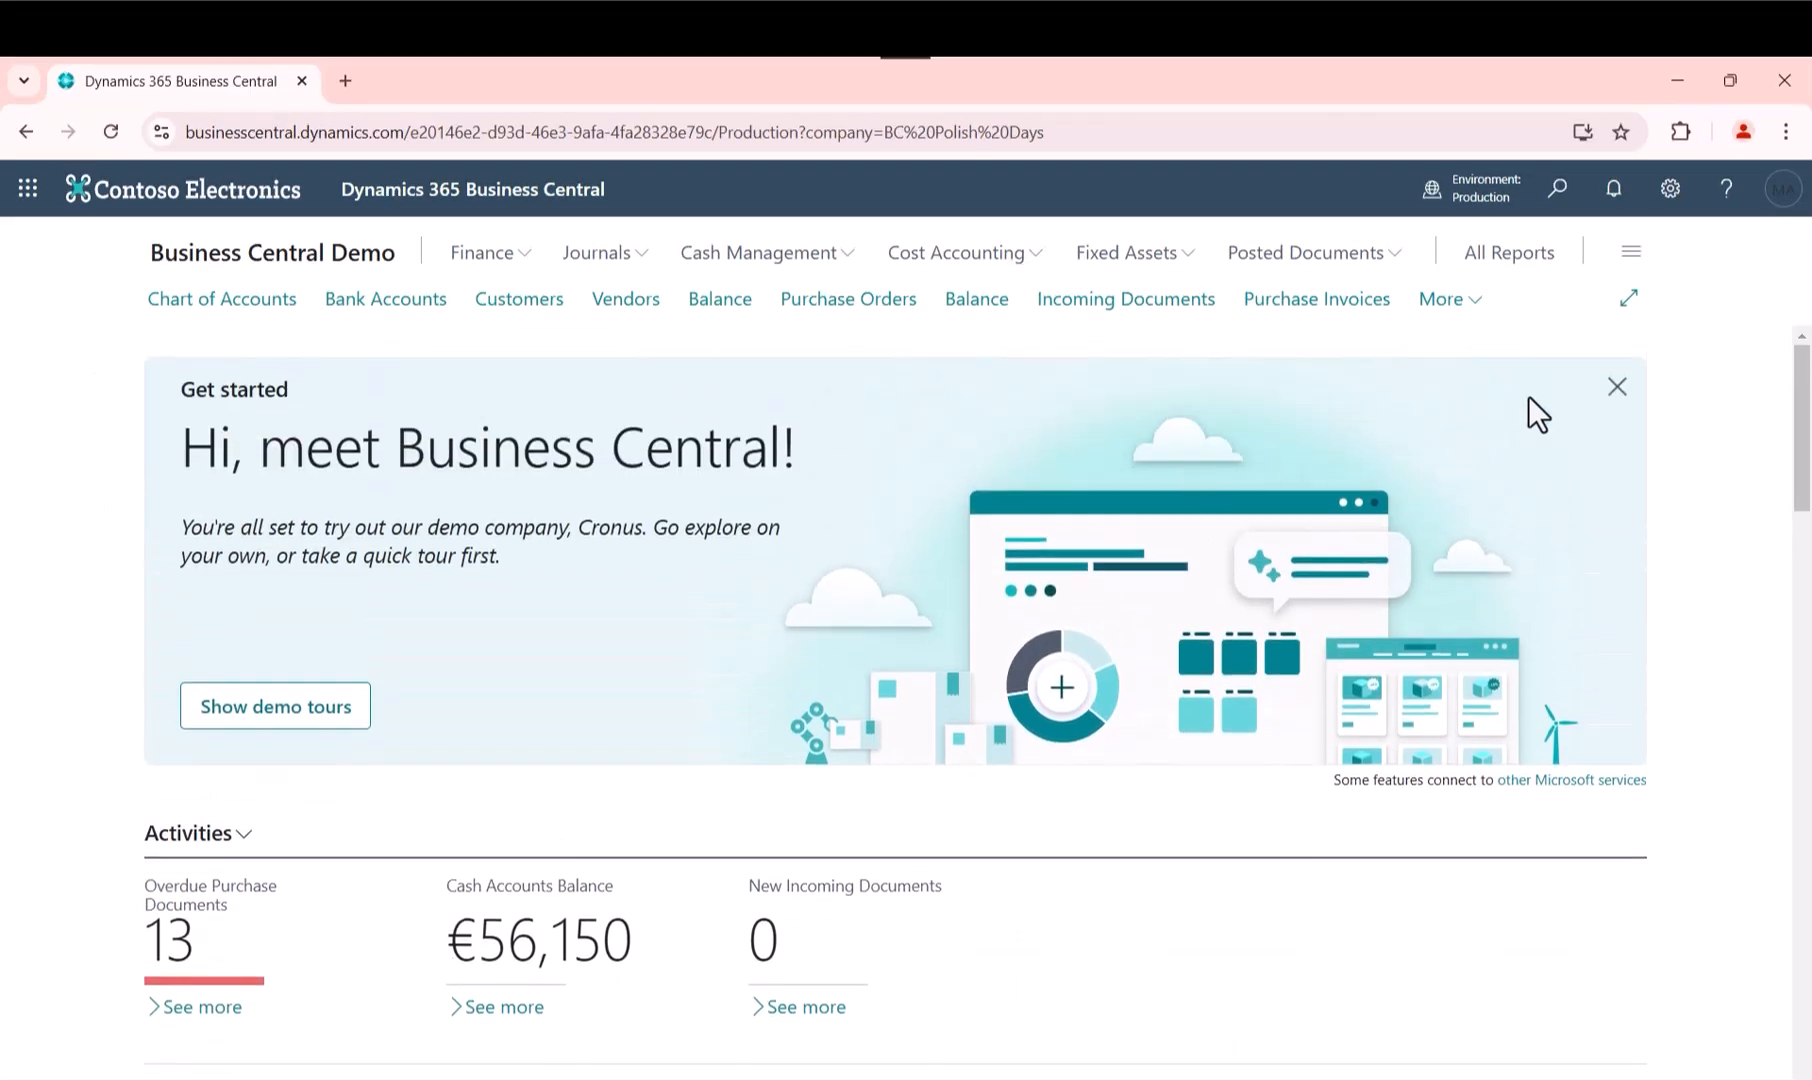
pyautogui.click(1617, 386)
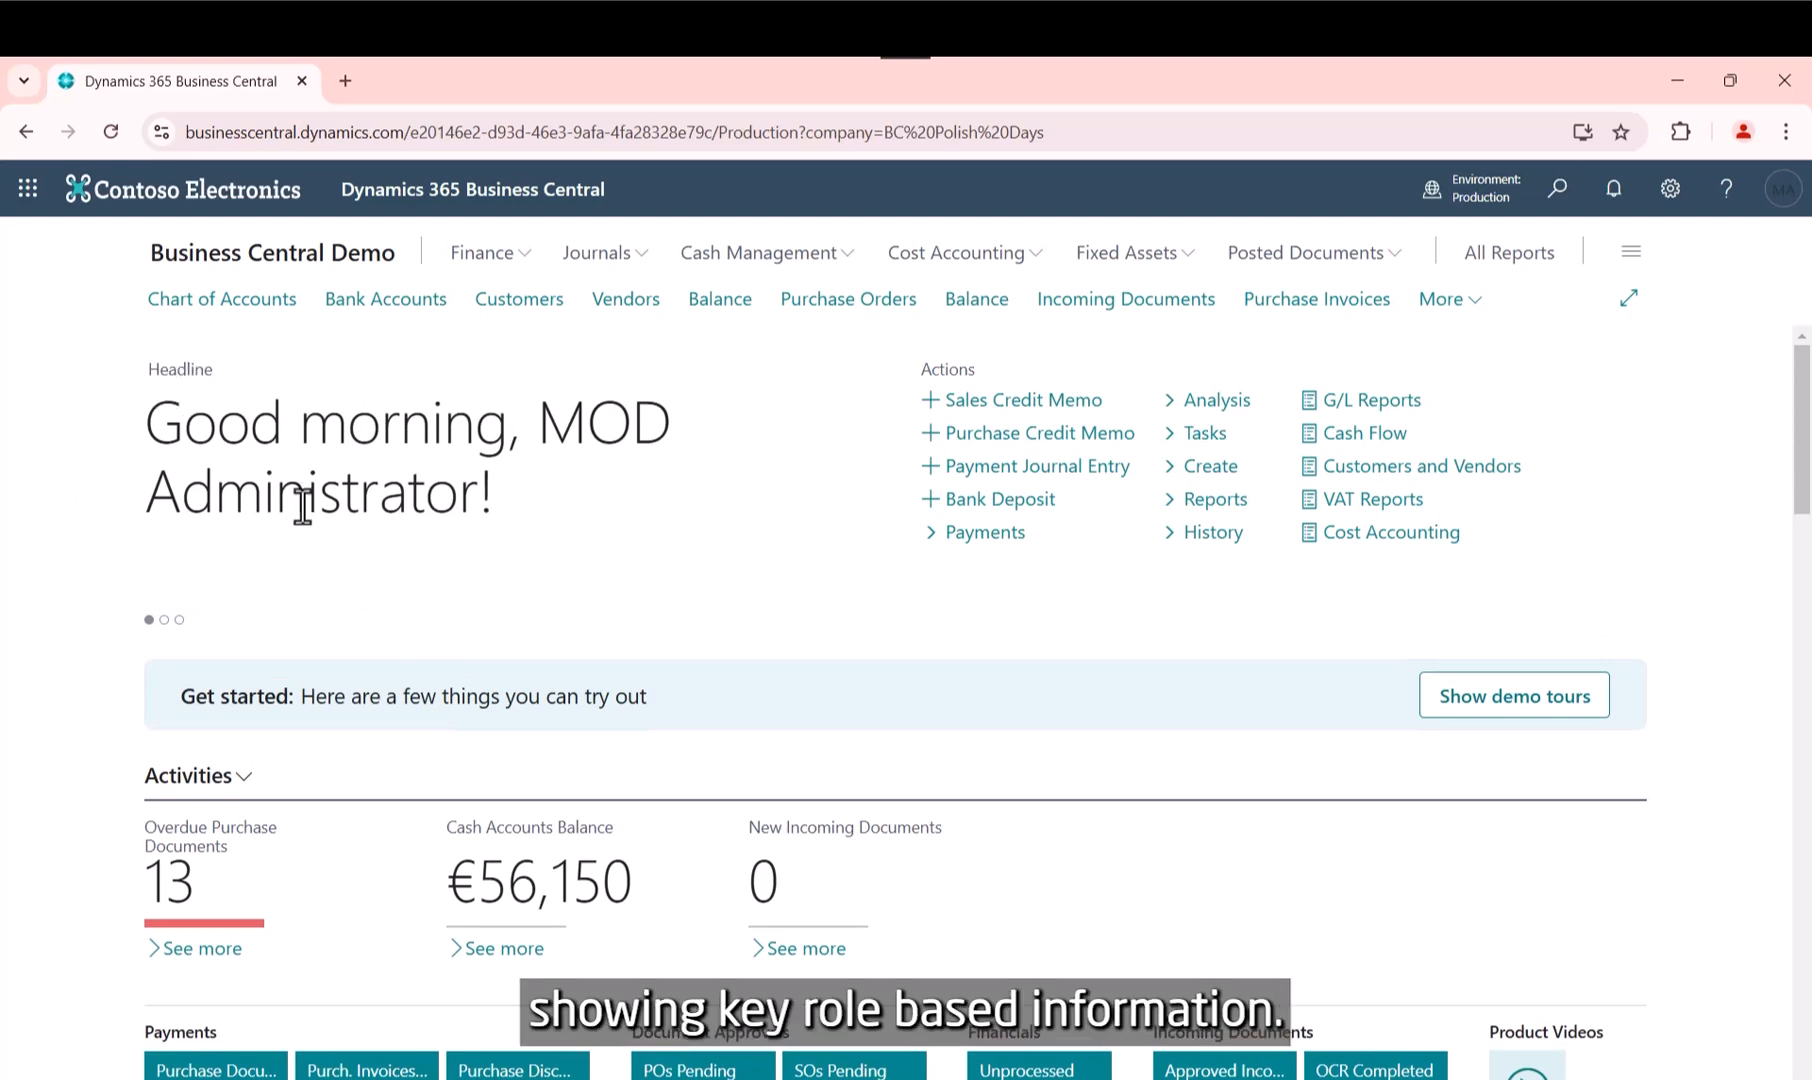
pyautogui.click(179, 620)
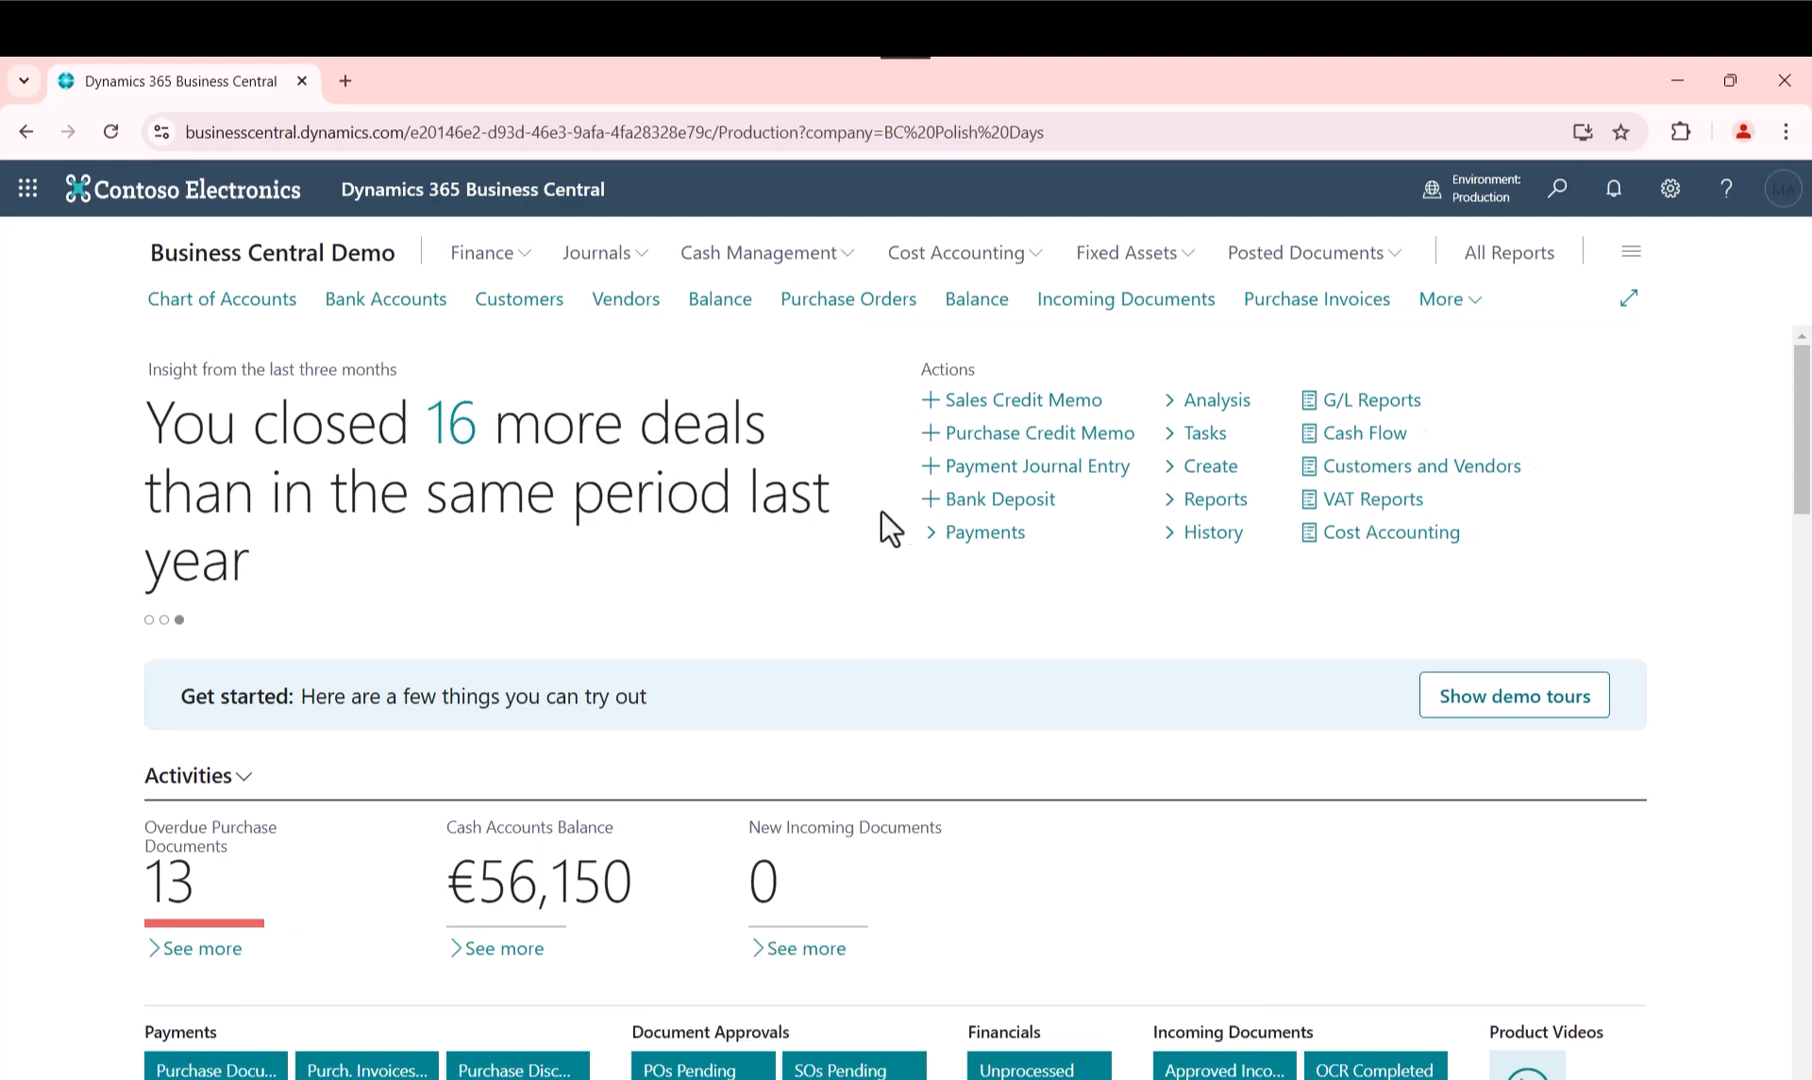
# Look through the home page's Activities, Payments, Intercompany, User Tasks and Job Queue tiles, ending back at the headline.
pyautogui.scroll(-1, 701, 592)
pyautogui.scroll(-2, 701, 594)
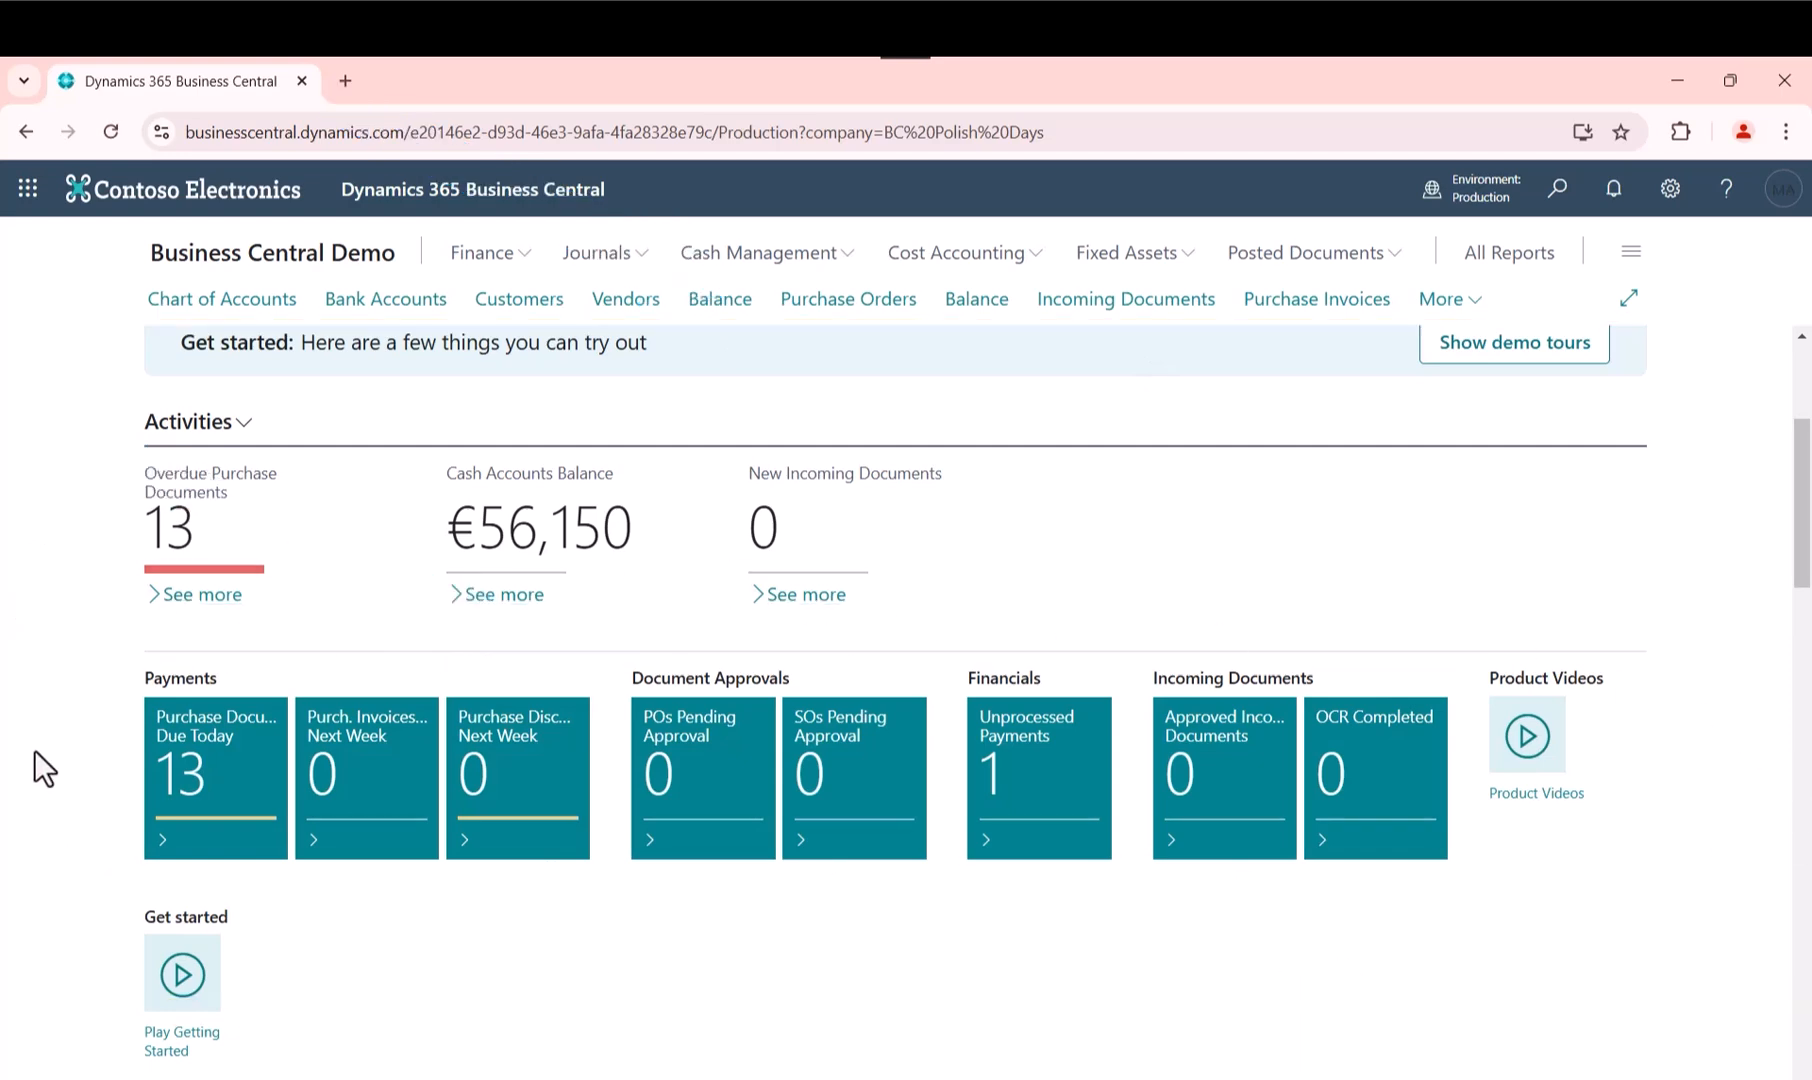
pyautogui.scroll(-5, 40, 757)
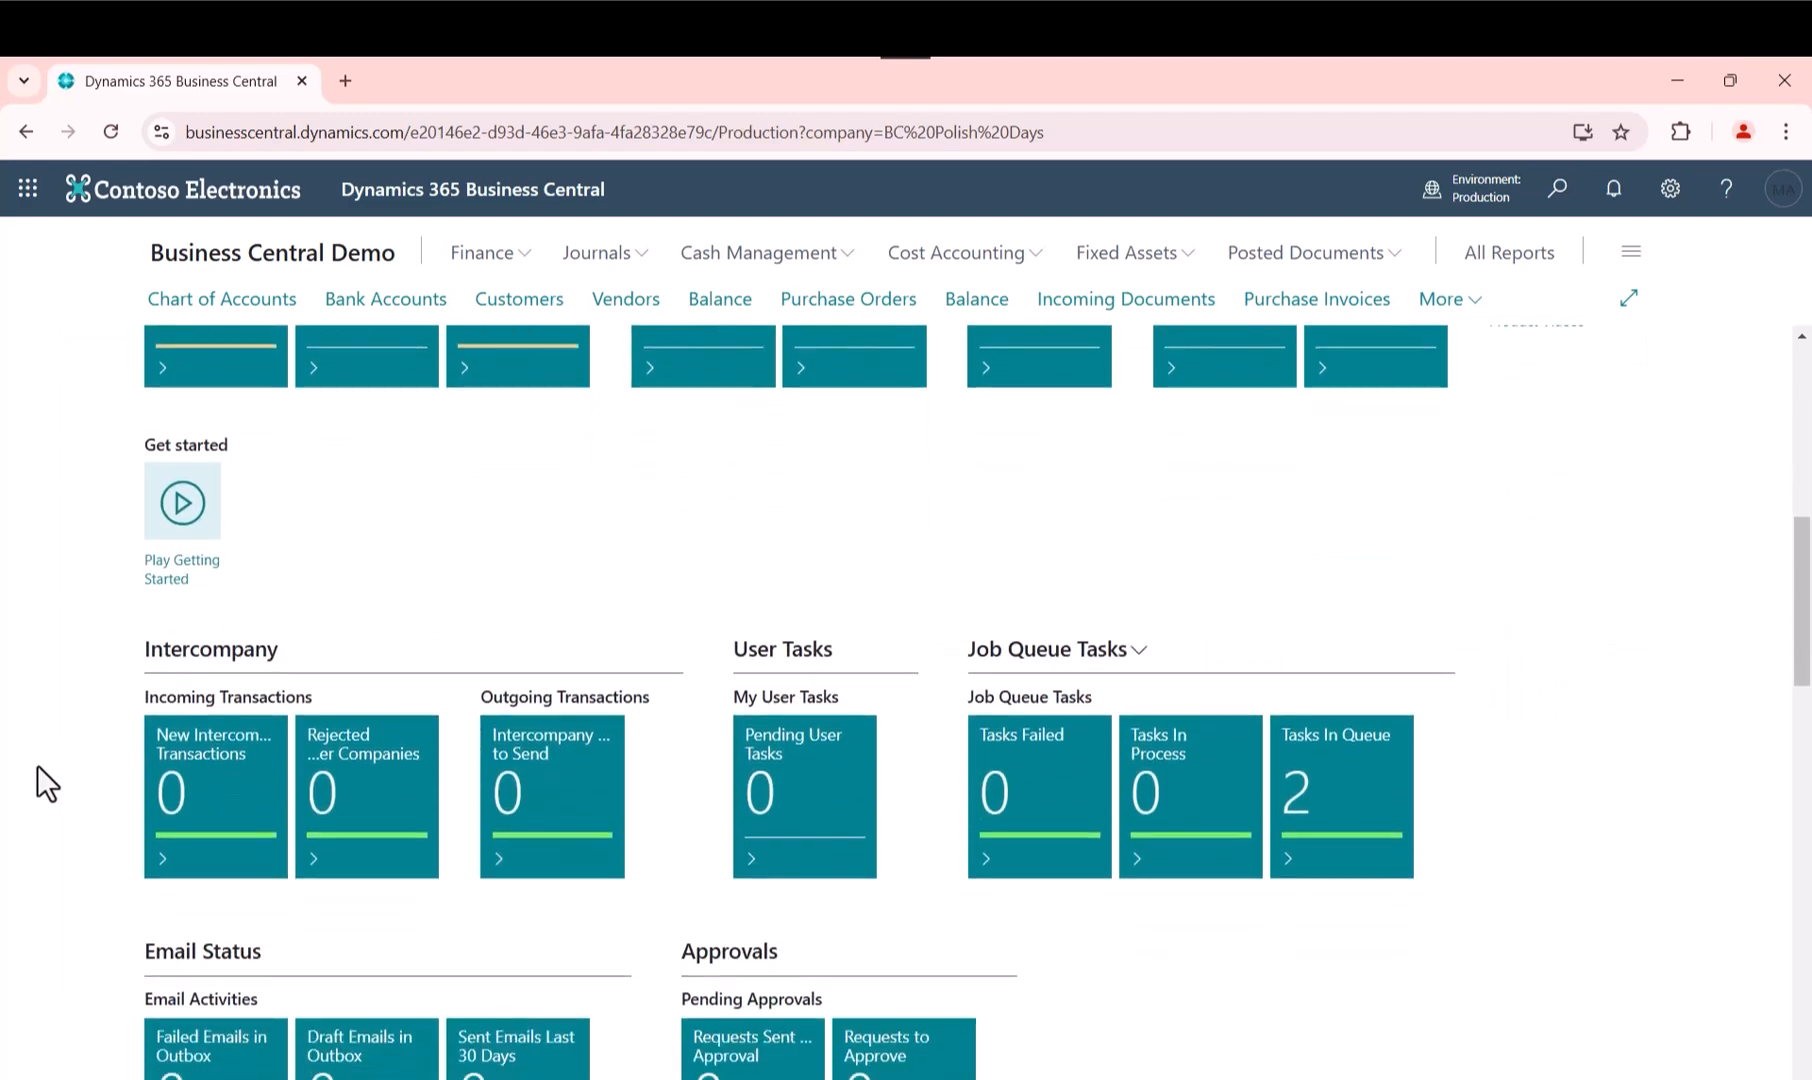
pyautogui.scroll(5, 37, 764)
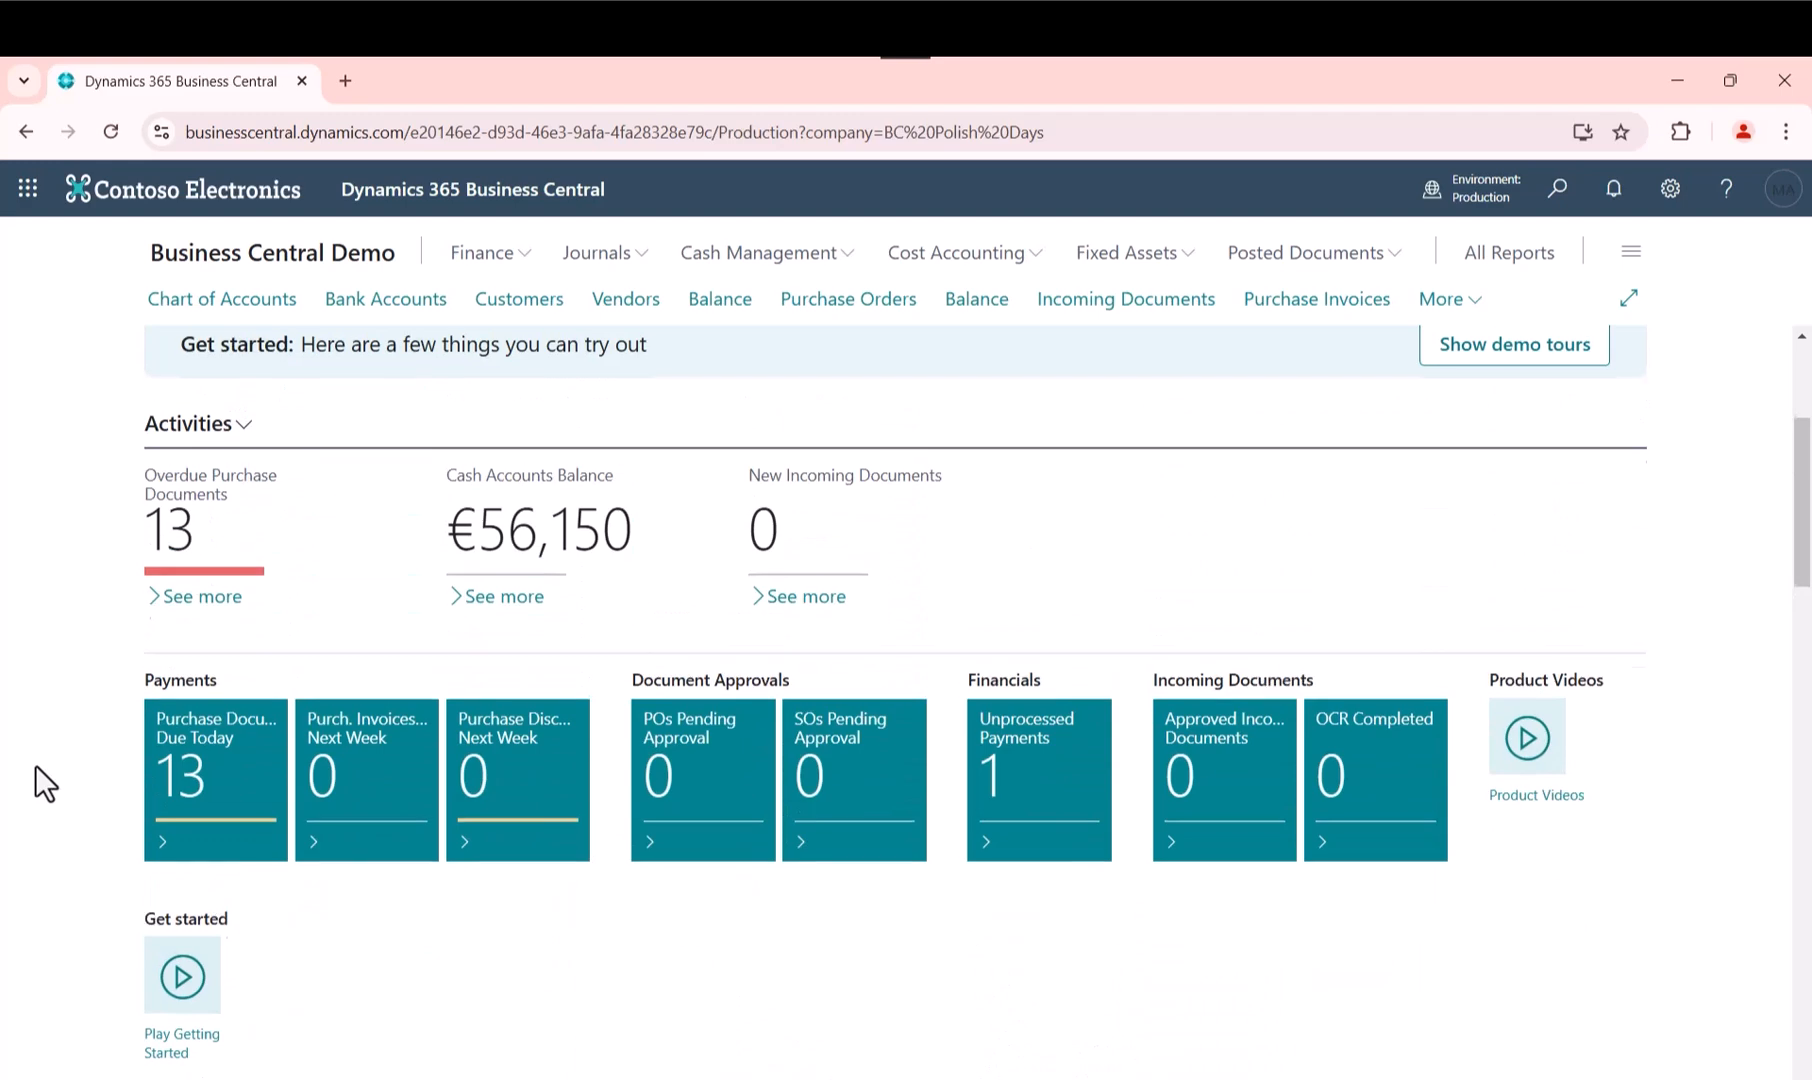
pyautogui.scroll(4, 33, 764)
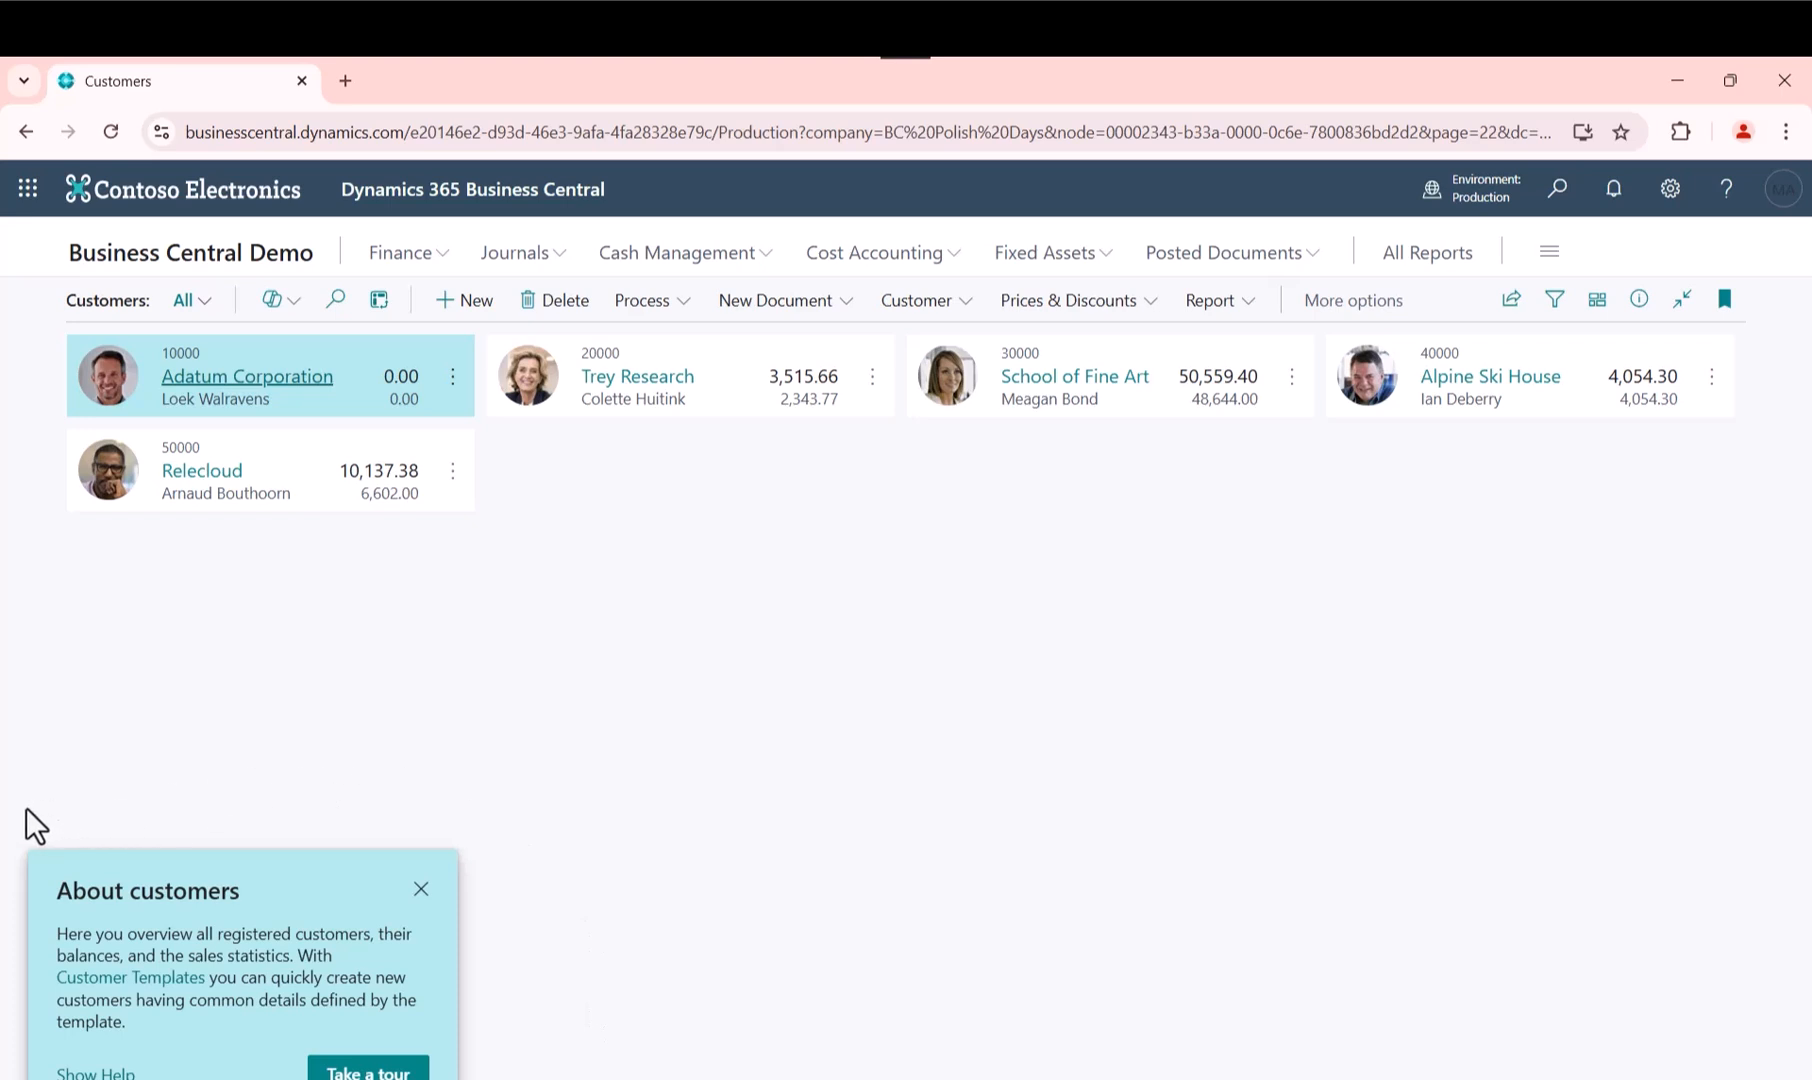
# On the Customers page, dismiss the About customers tip and switch the layout to List view.
pyautogui.click(421, 890)
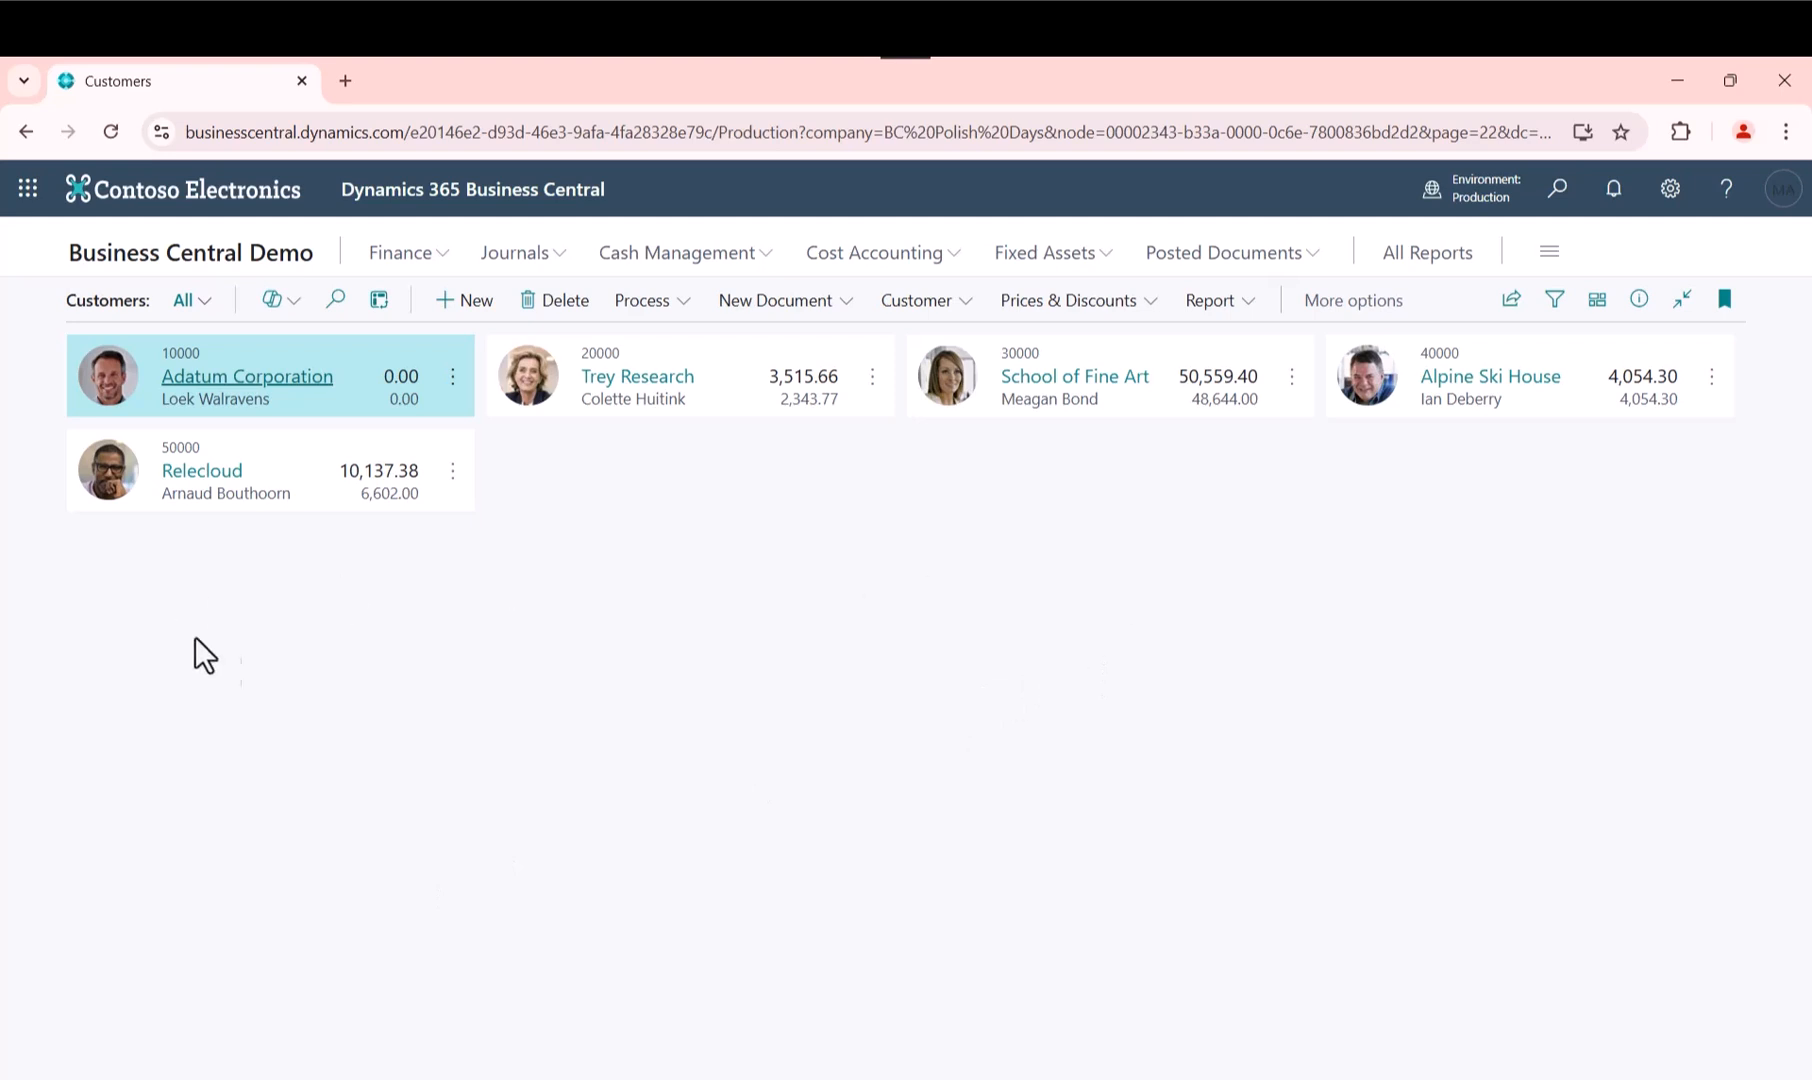
pyautogui.click(1597, 300)
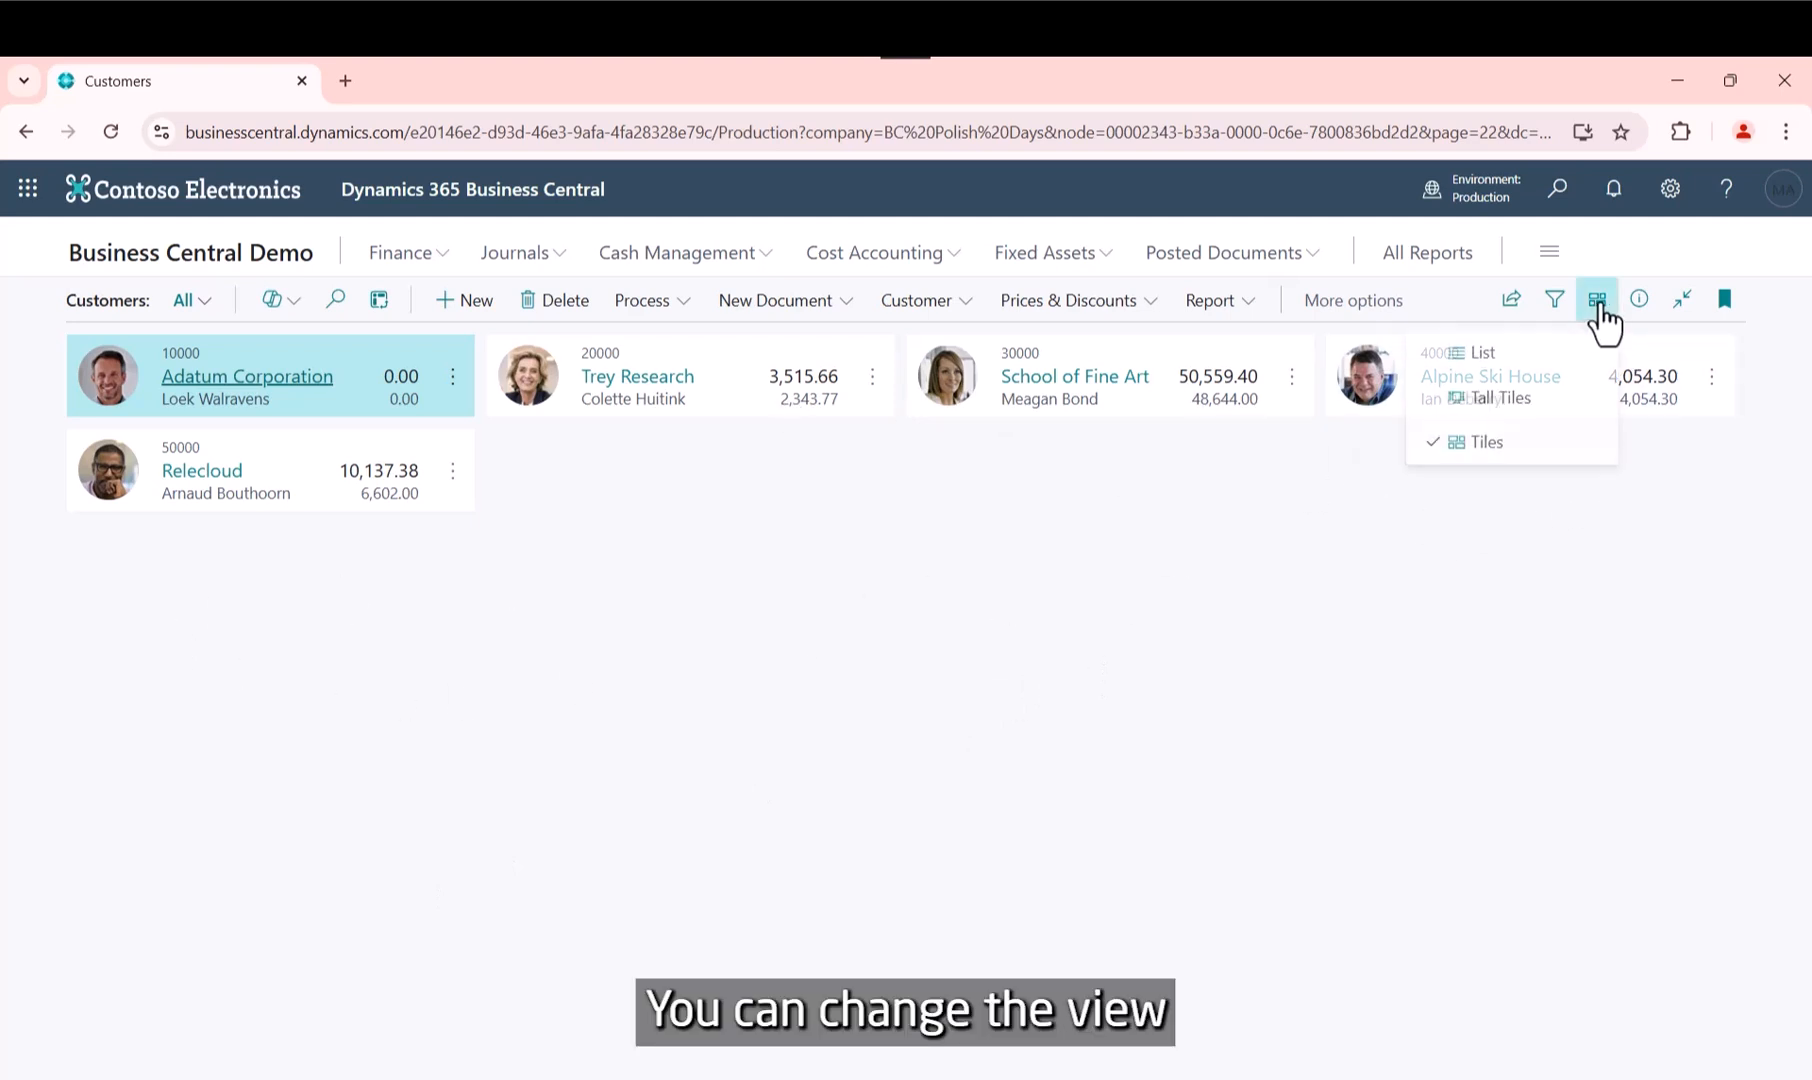
pyautogui.click(1507, 362)
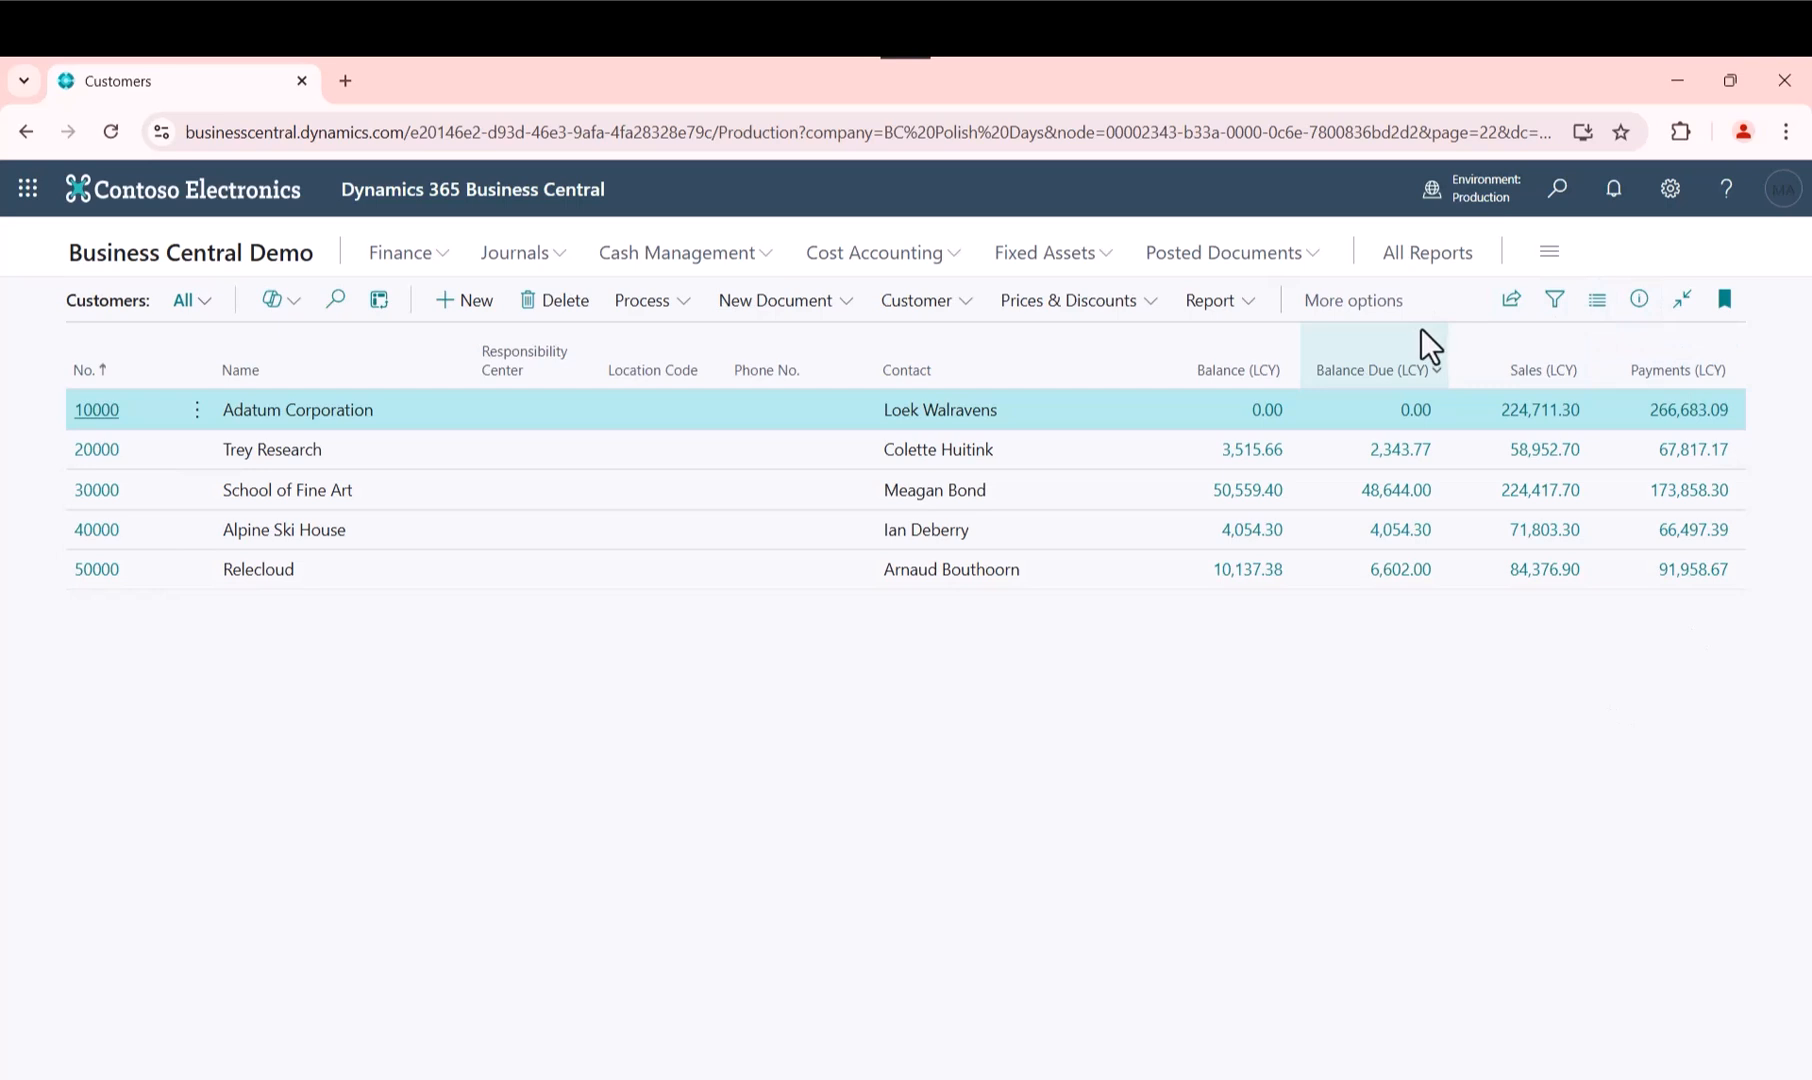
pyautogui.moveTo(1421, 329)
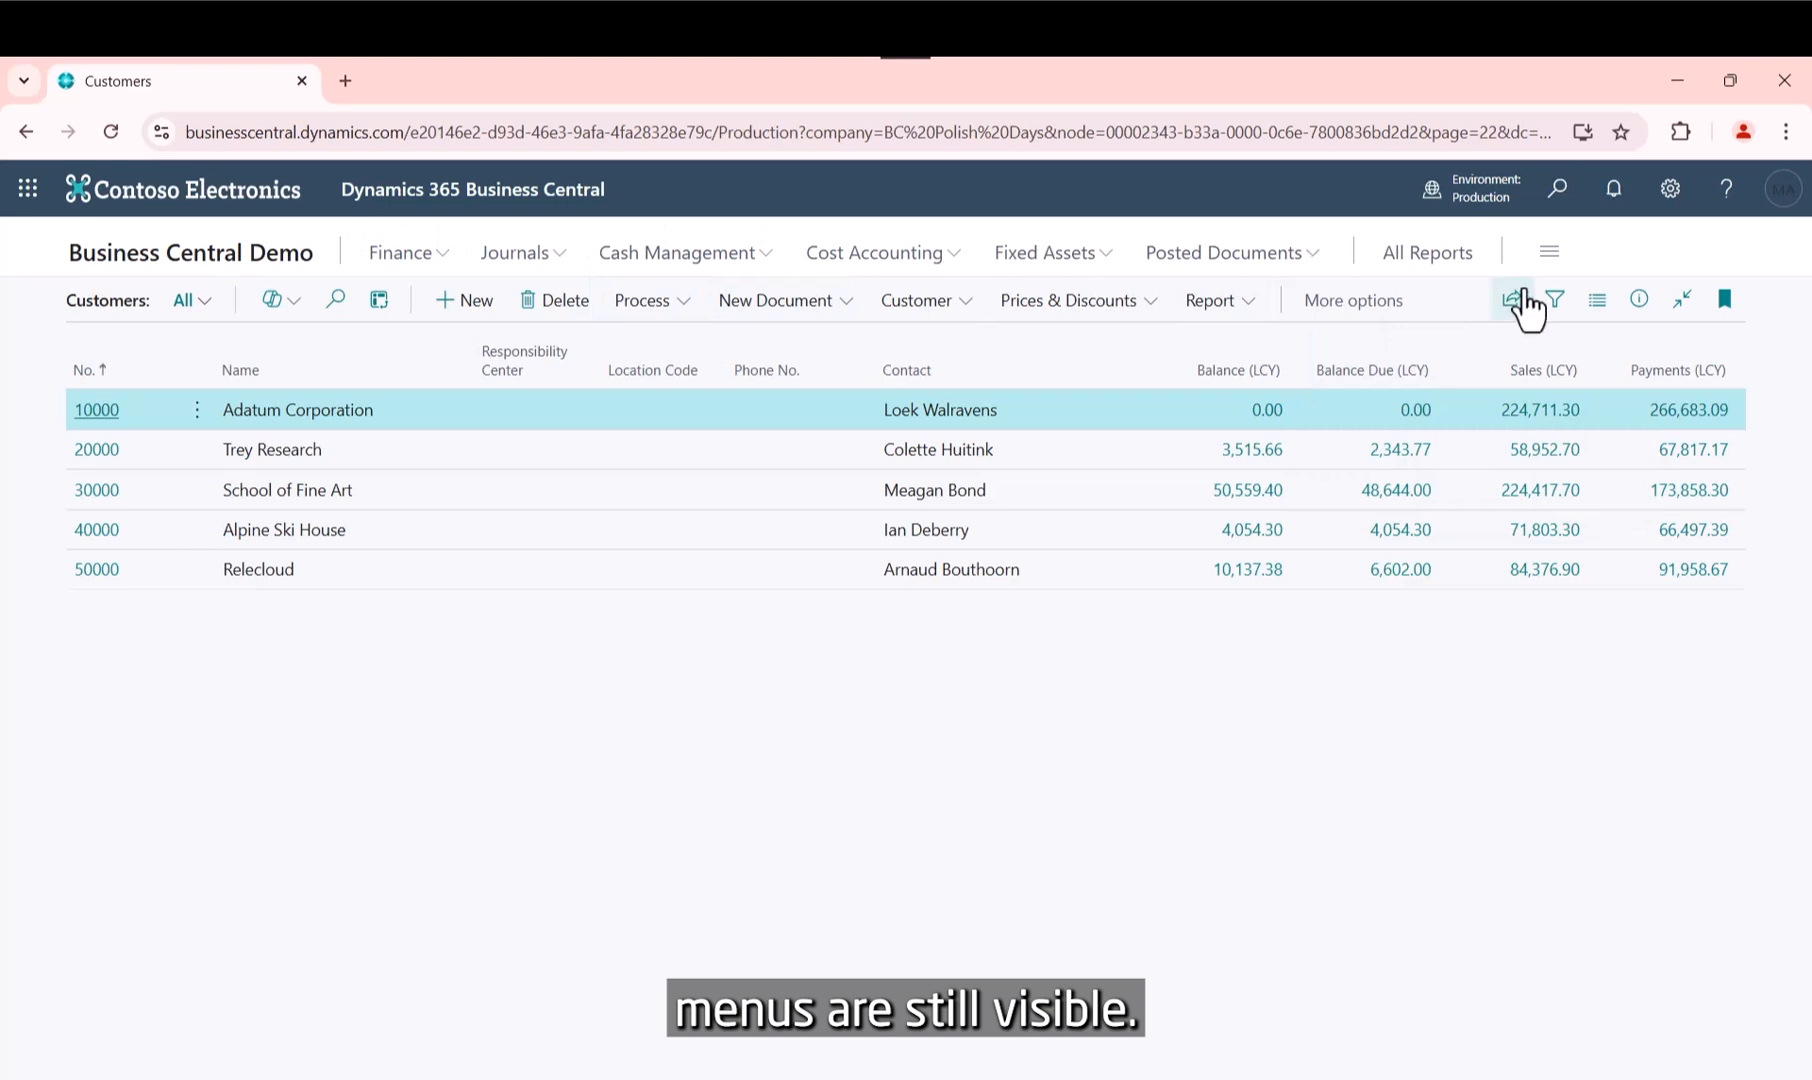
# Show the FactBox beside the customer list, look through its Attachments, Links and Notes sections, and hide it again.
pyautogui.click(143, 306)
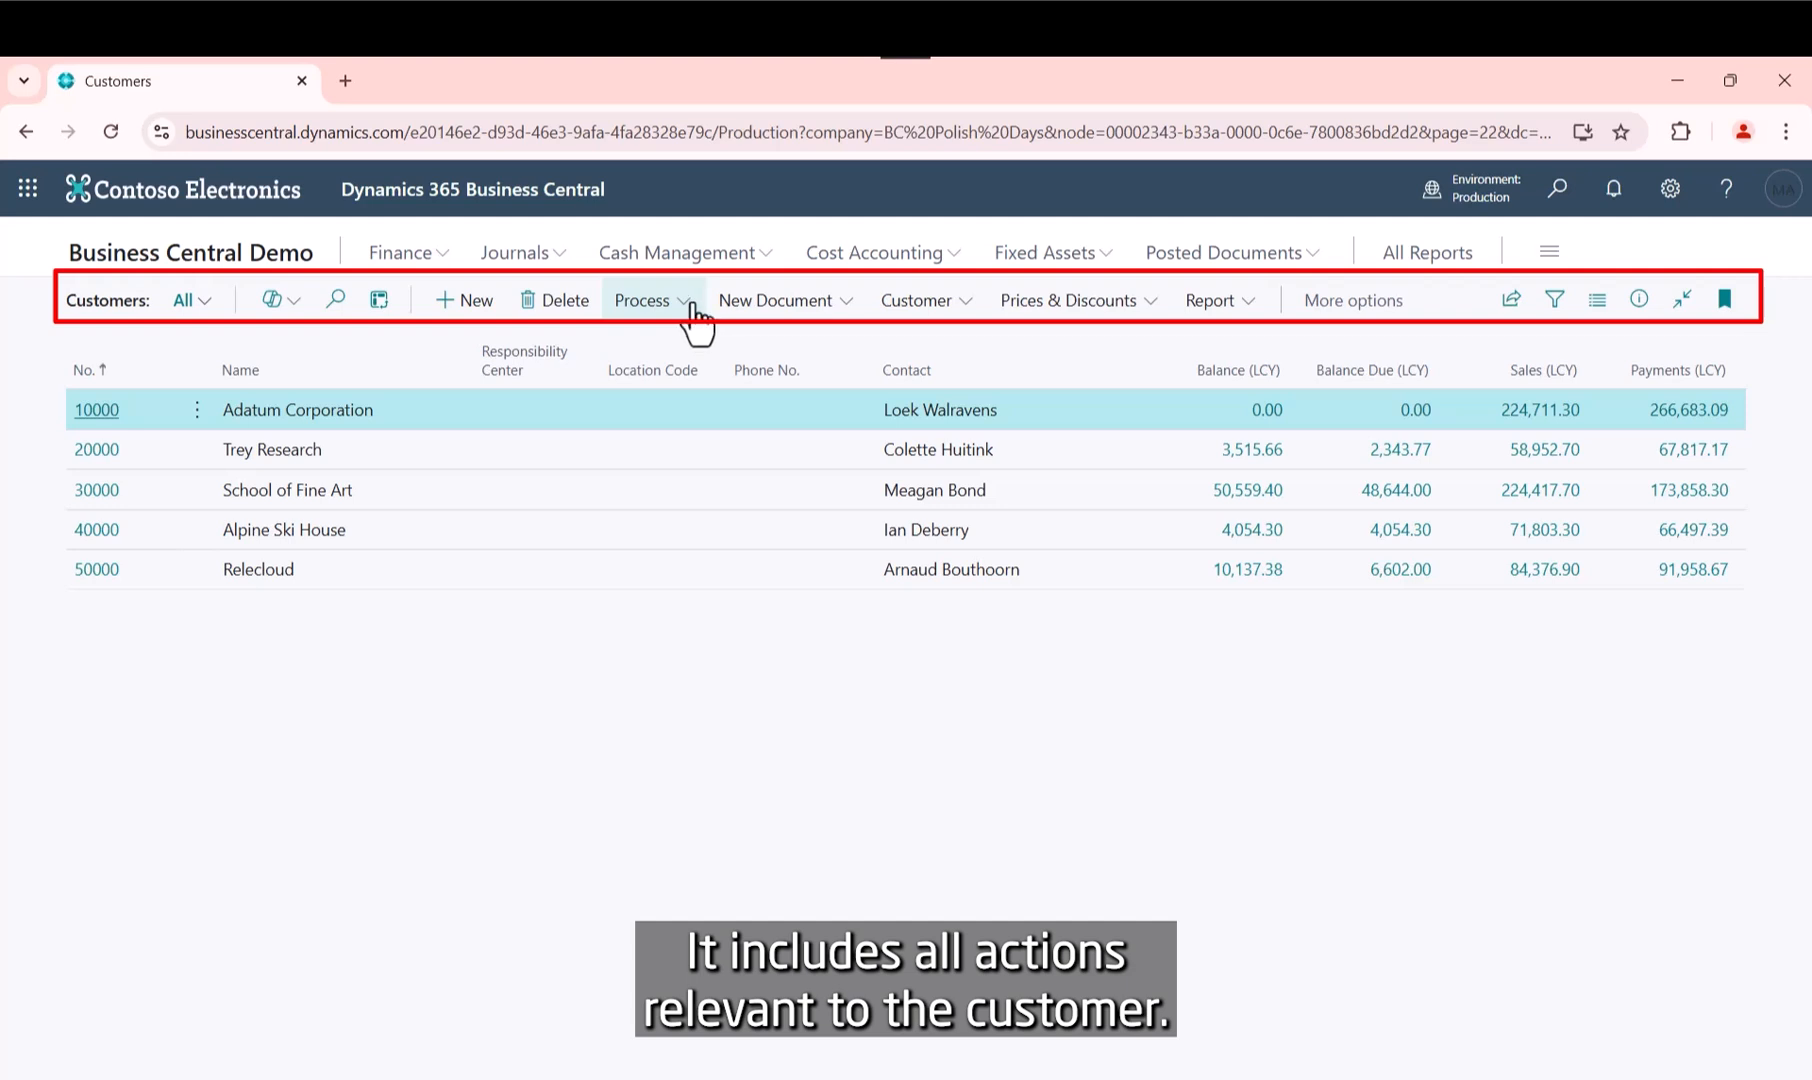
pyautogui.click(1637, 302)
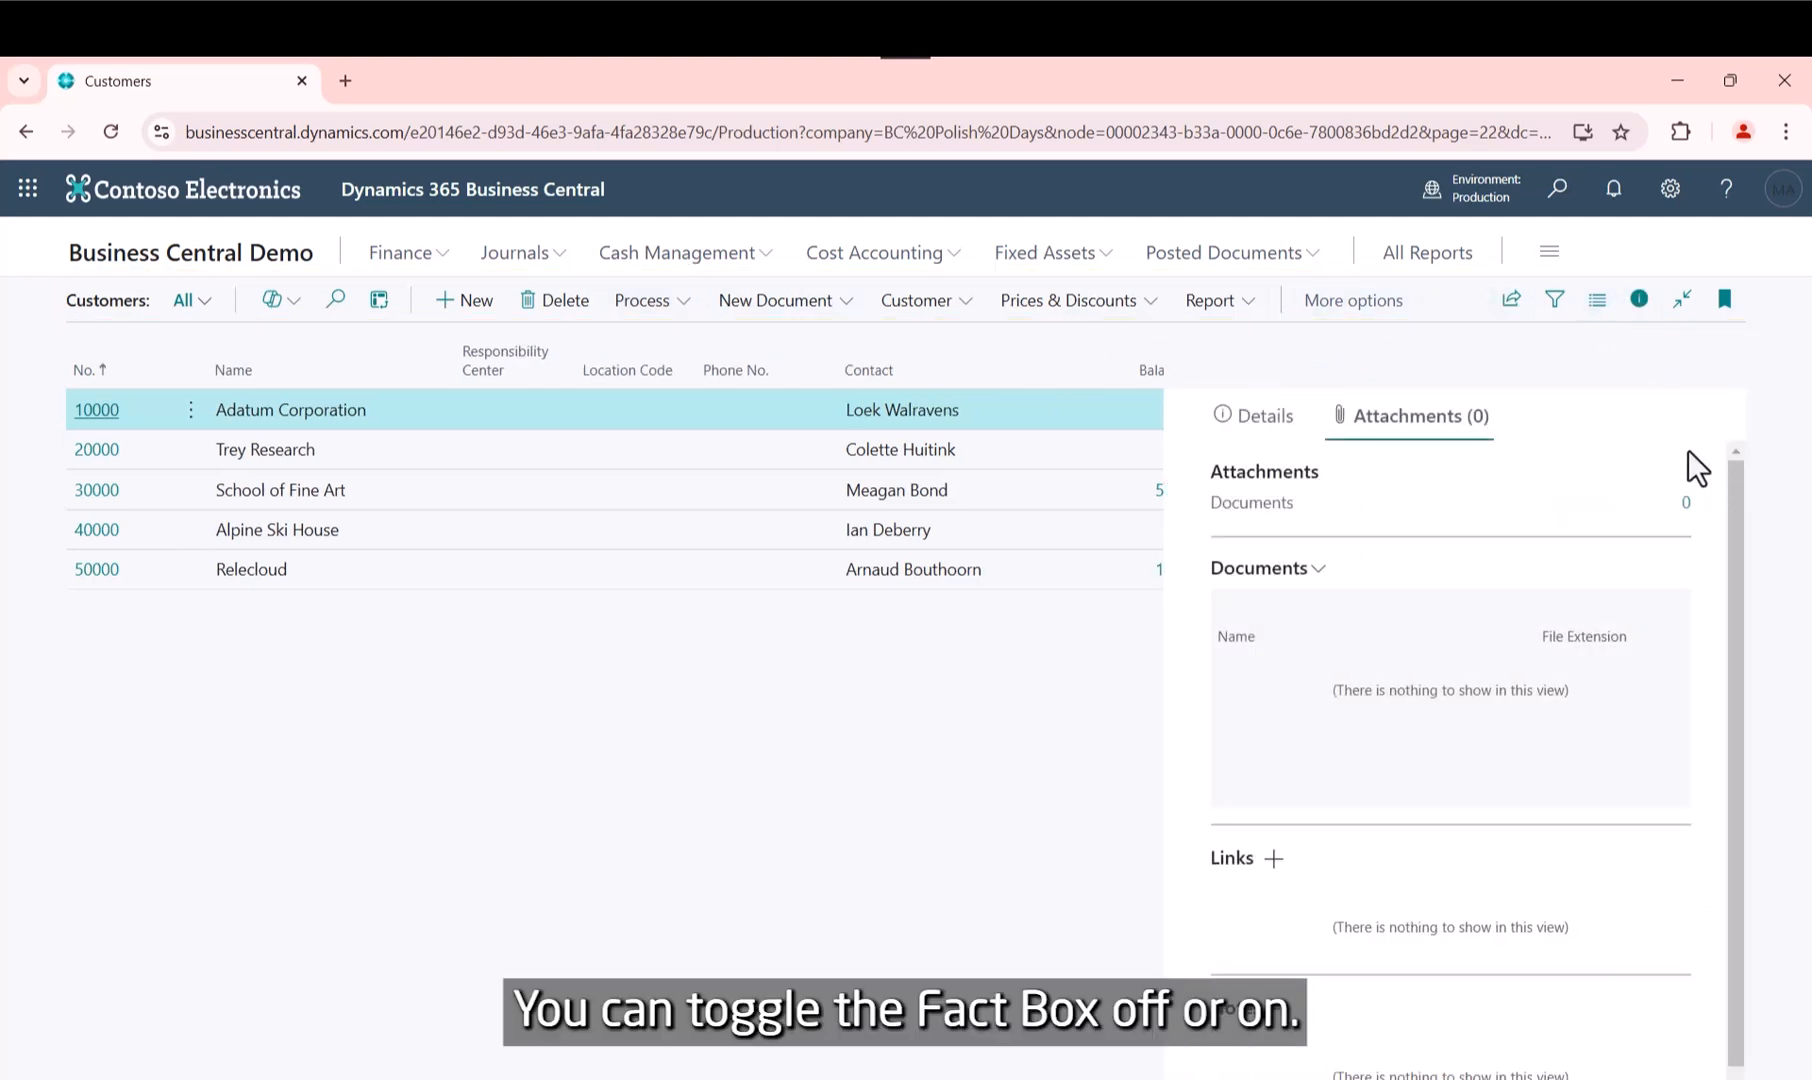
pyautogui.scroll(-1, 1595, 481)
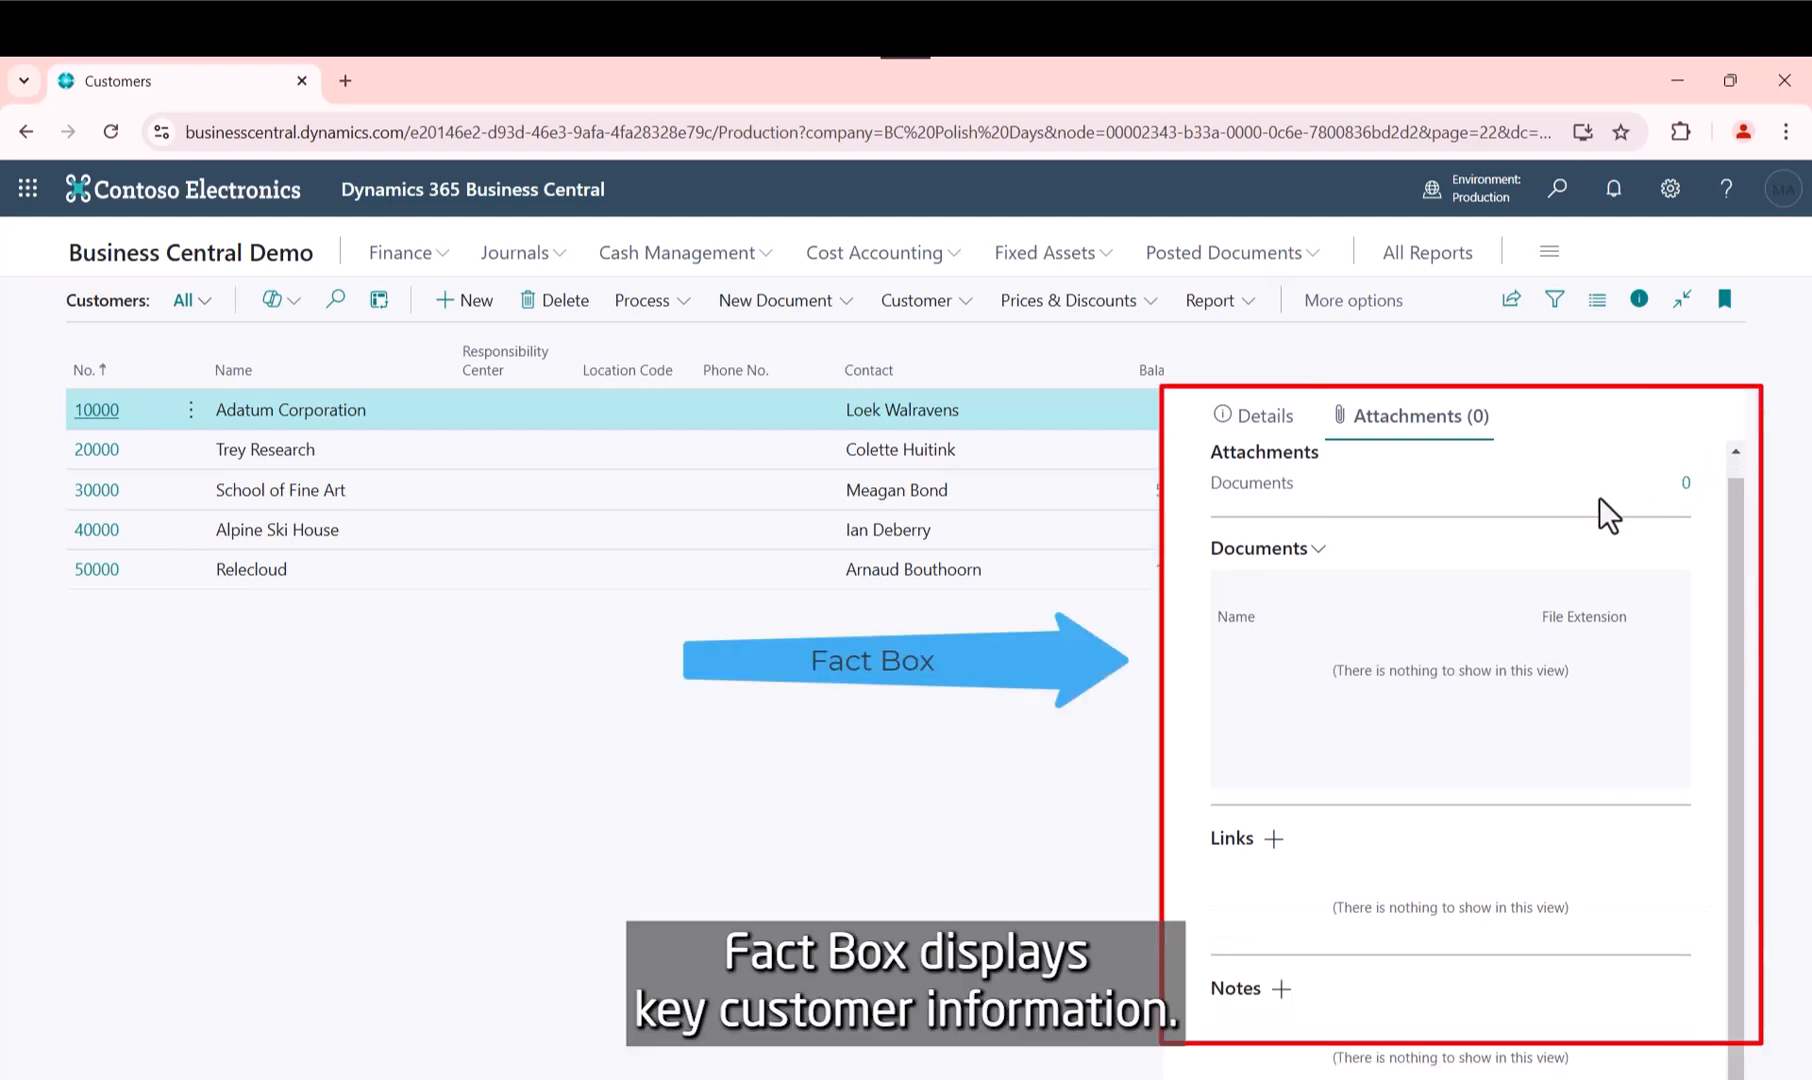
pyautogui.scroll(1, 1600, 494)
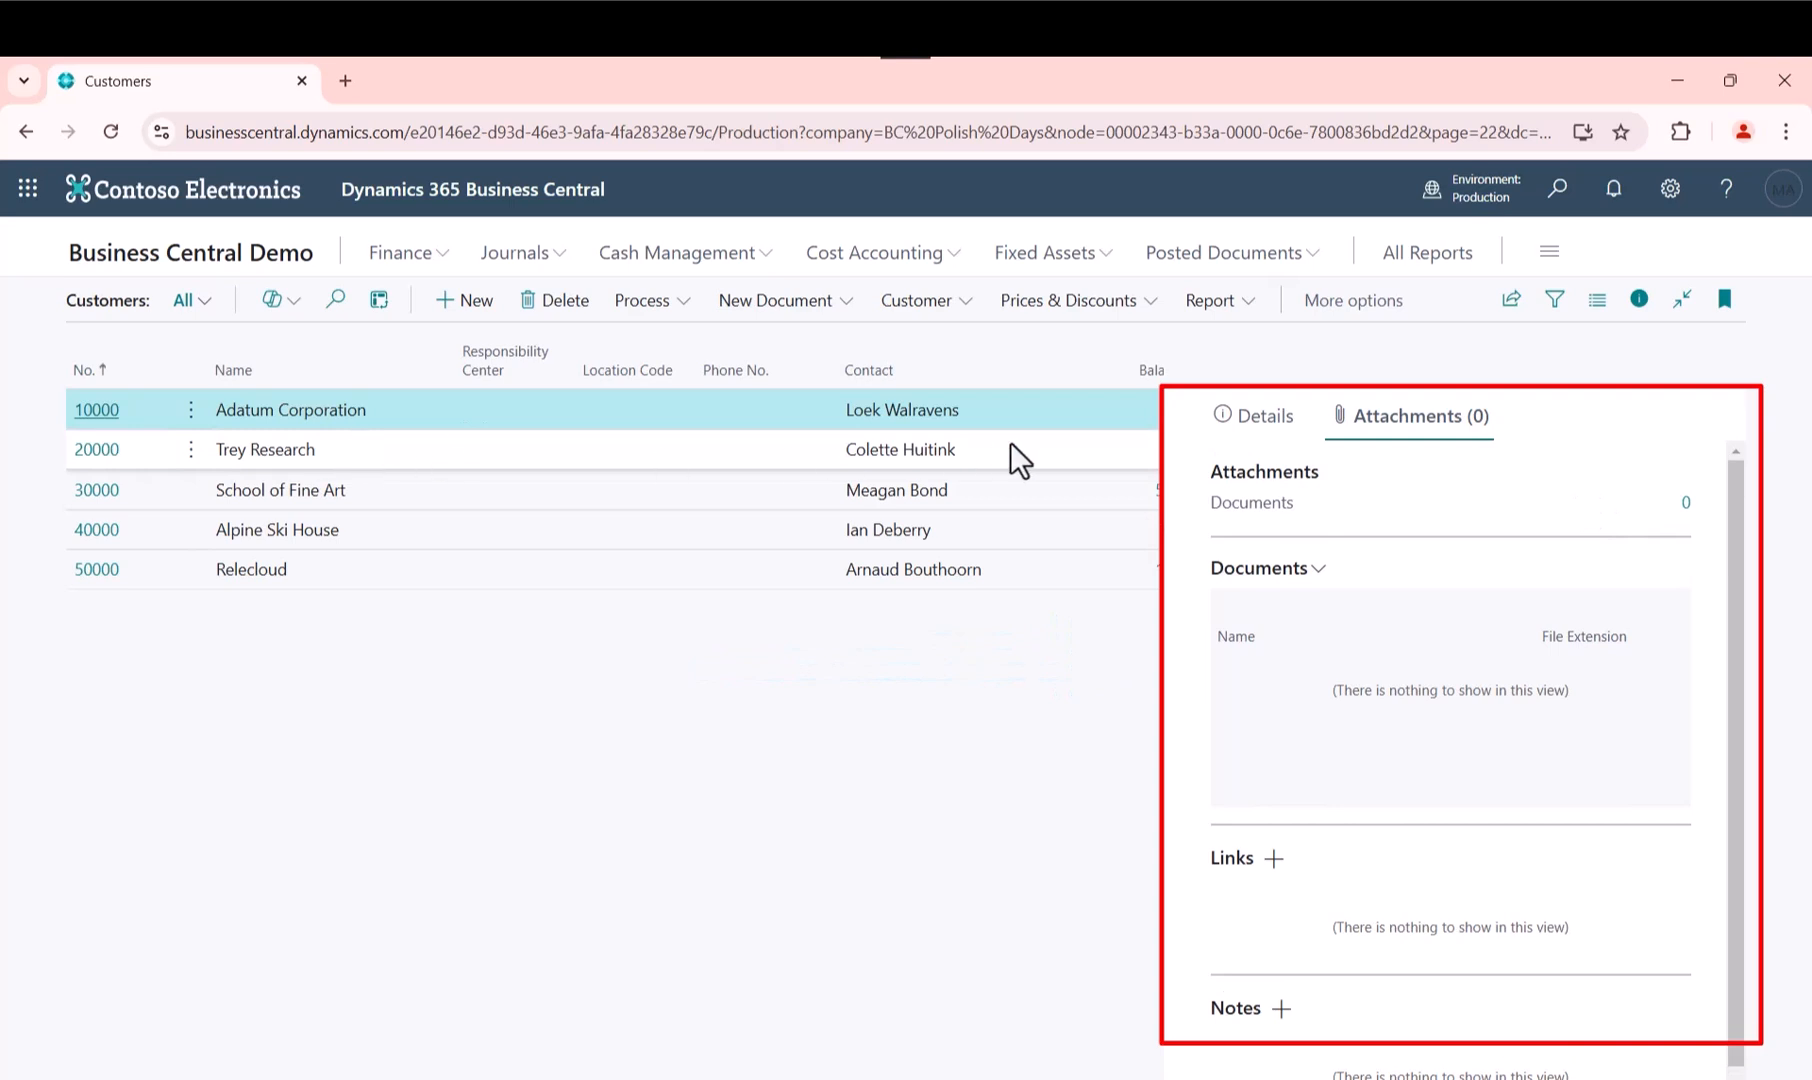
pyautogui.click(1639, 300)
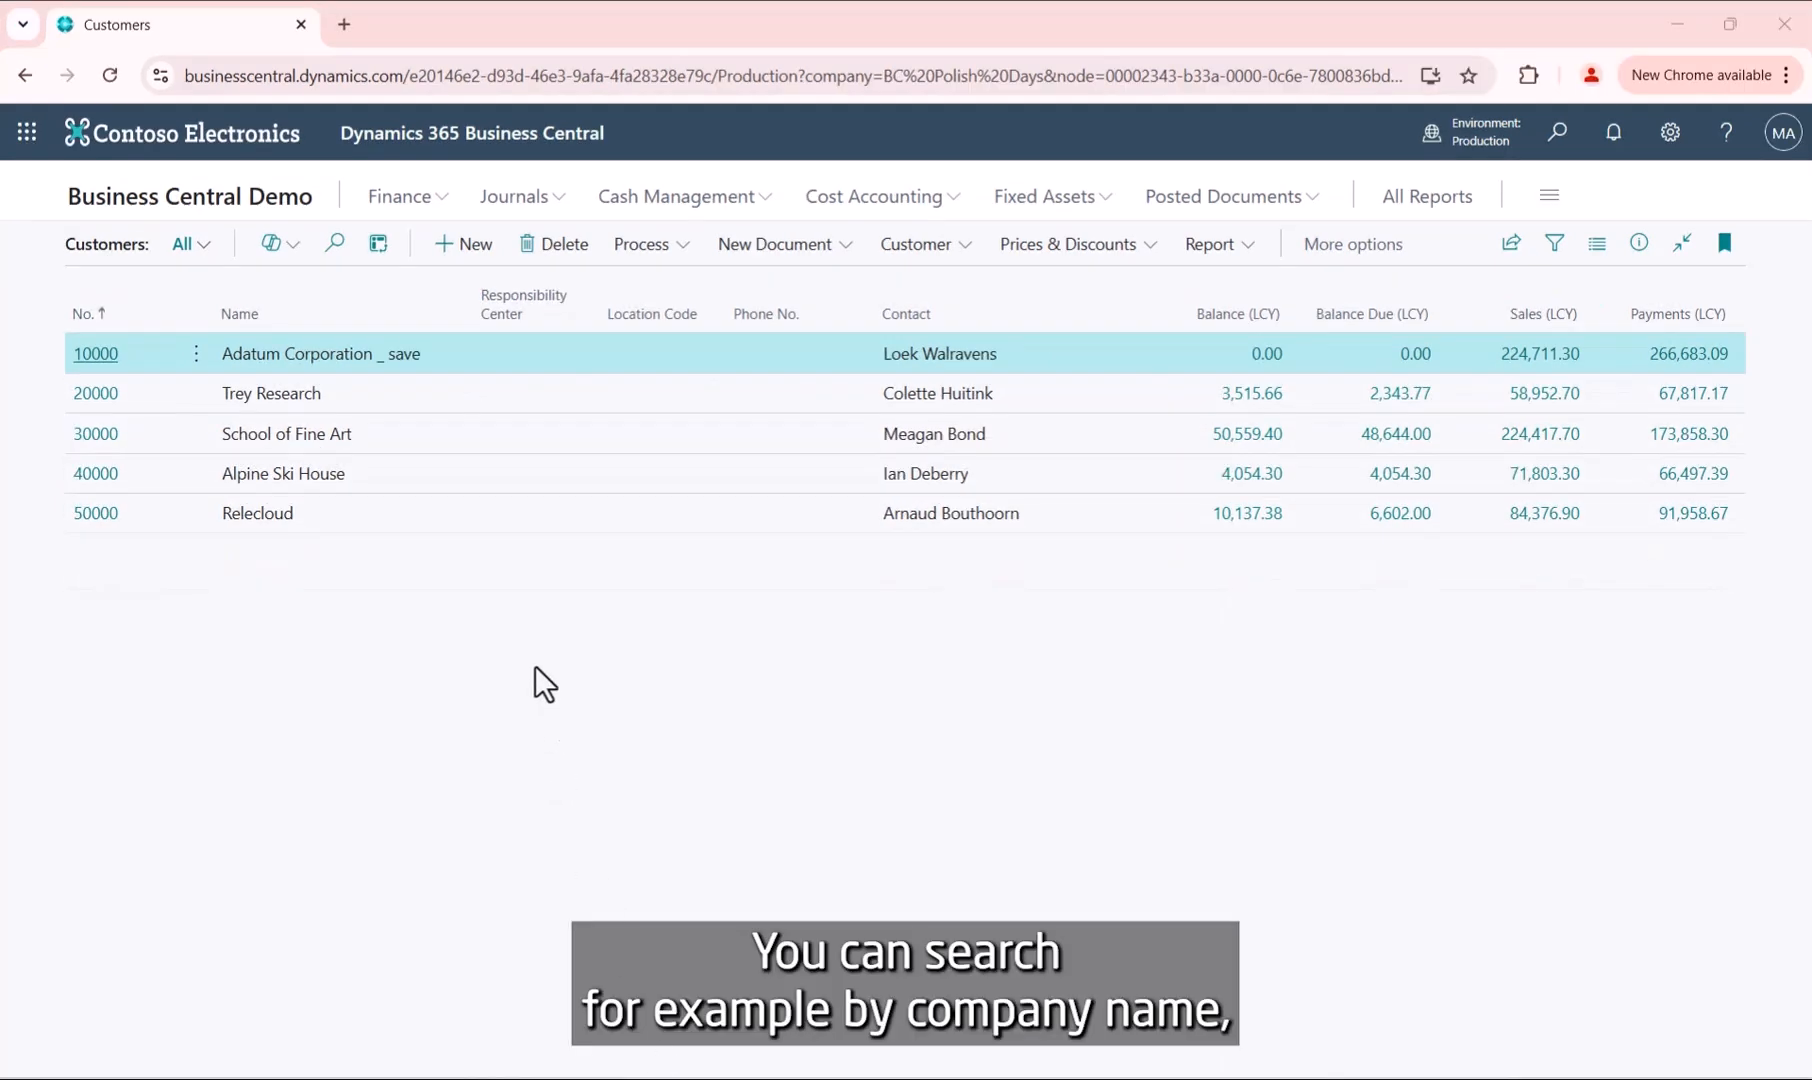
# Search the customer list for "Trey" and clear the search text again.
pyautogui.click(336, 246)
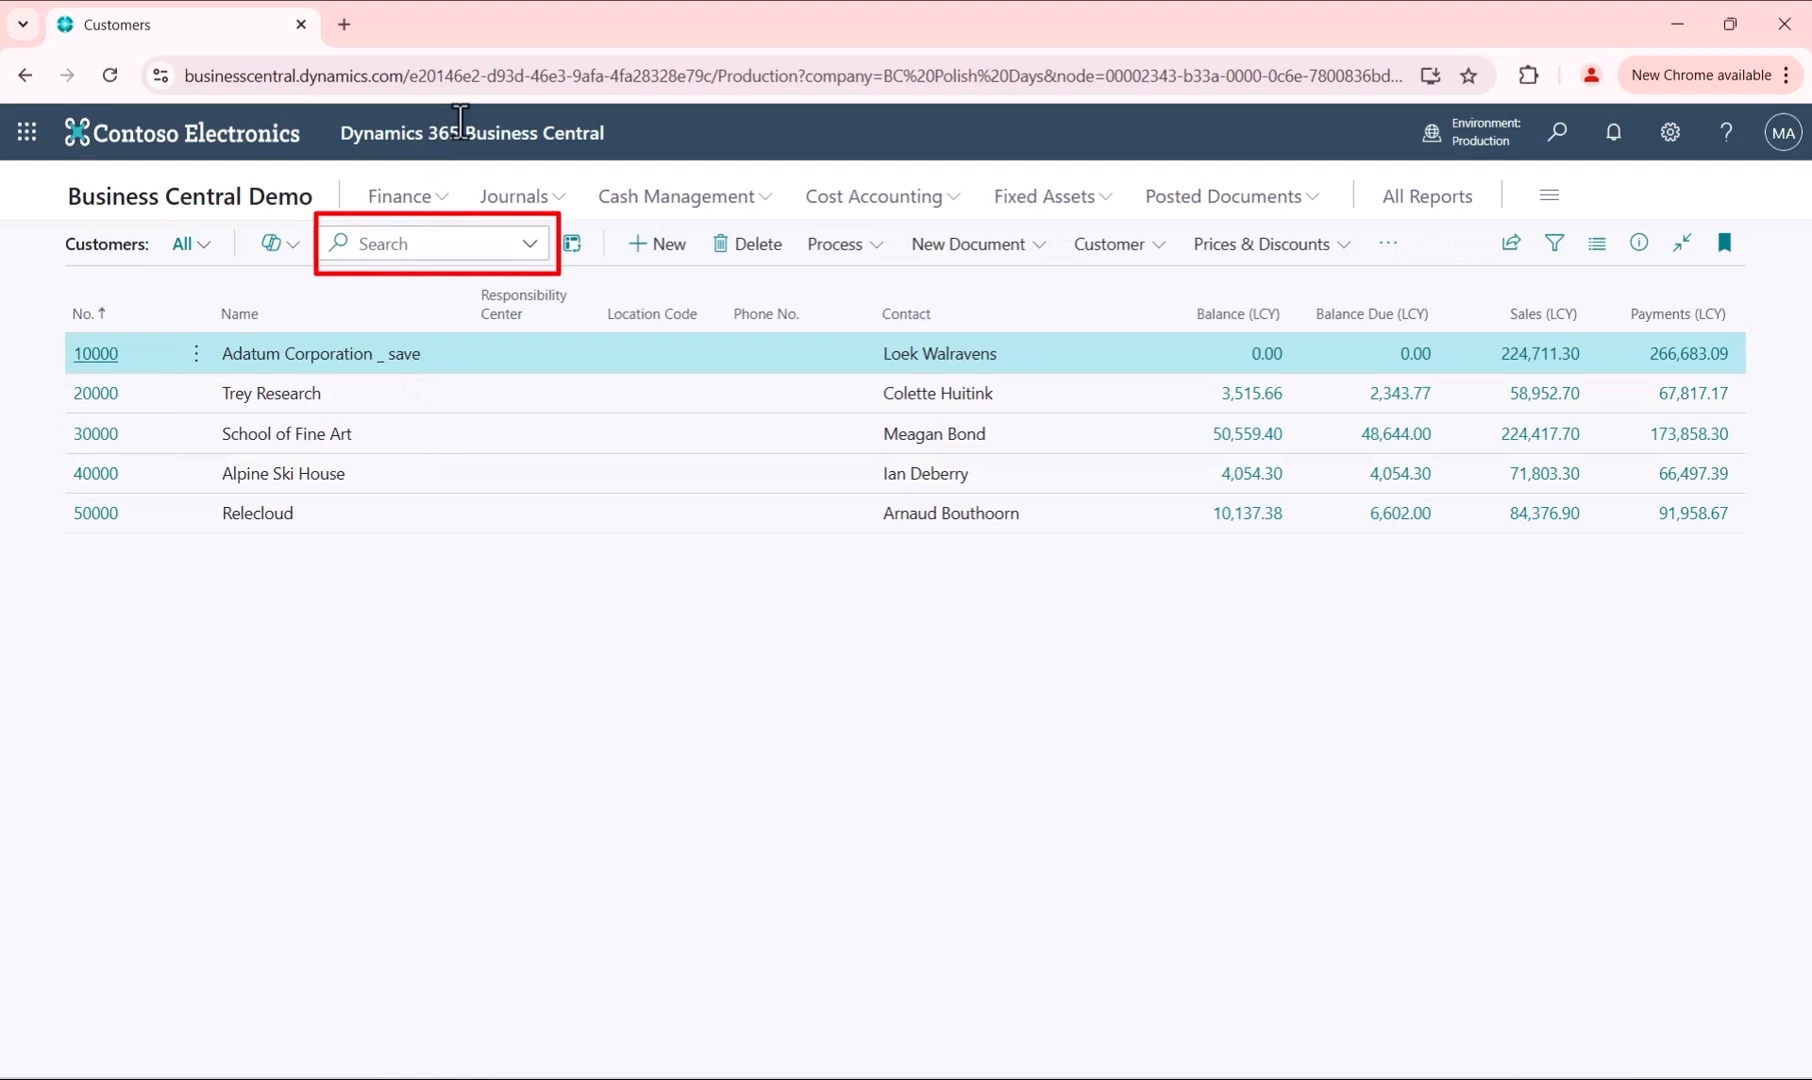
pyautogui.write('Trey')
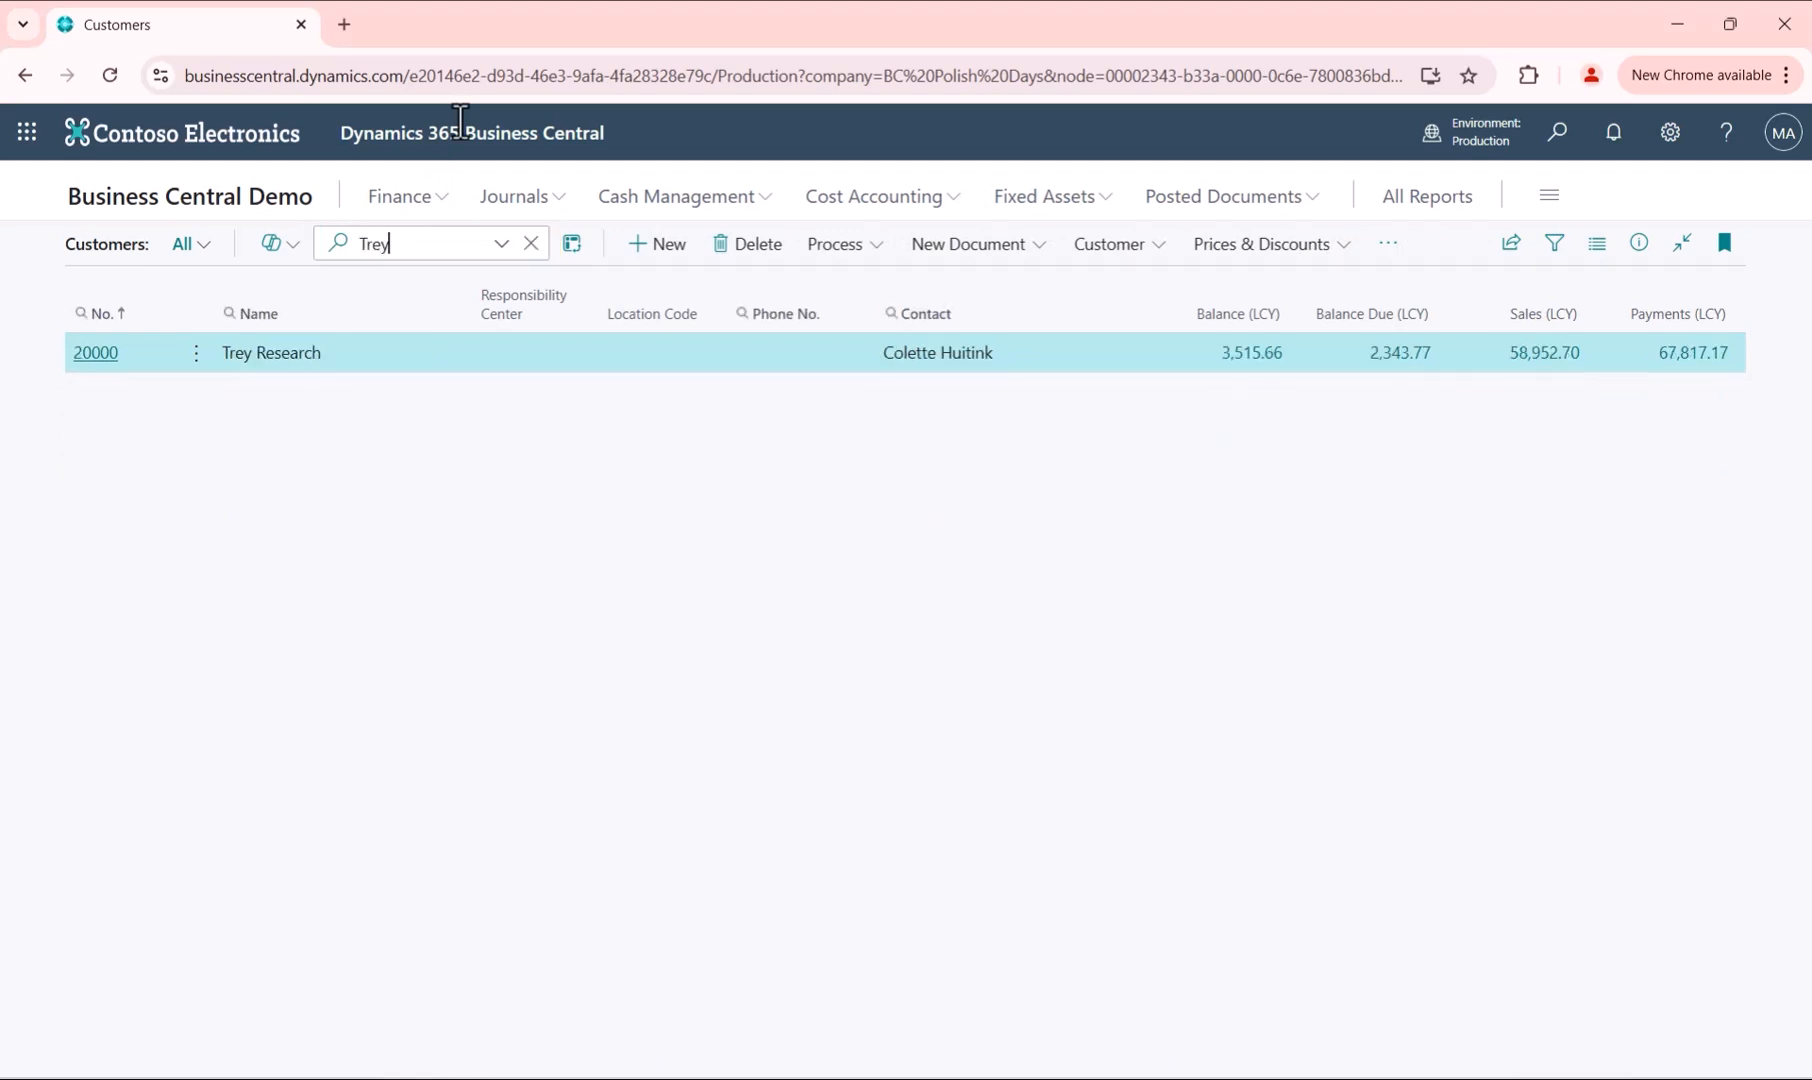
pyautogui.press('BackSpace')
pyautogui.press('BackSpace')
pyautogui.press('BackSpace')
pyautogui.press('BackSpace')
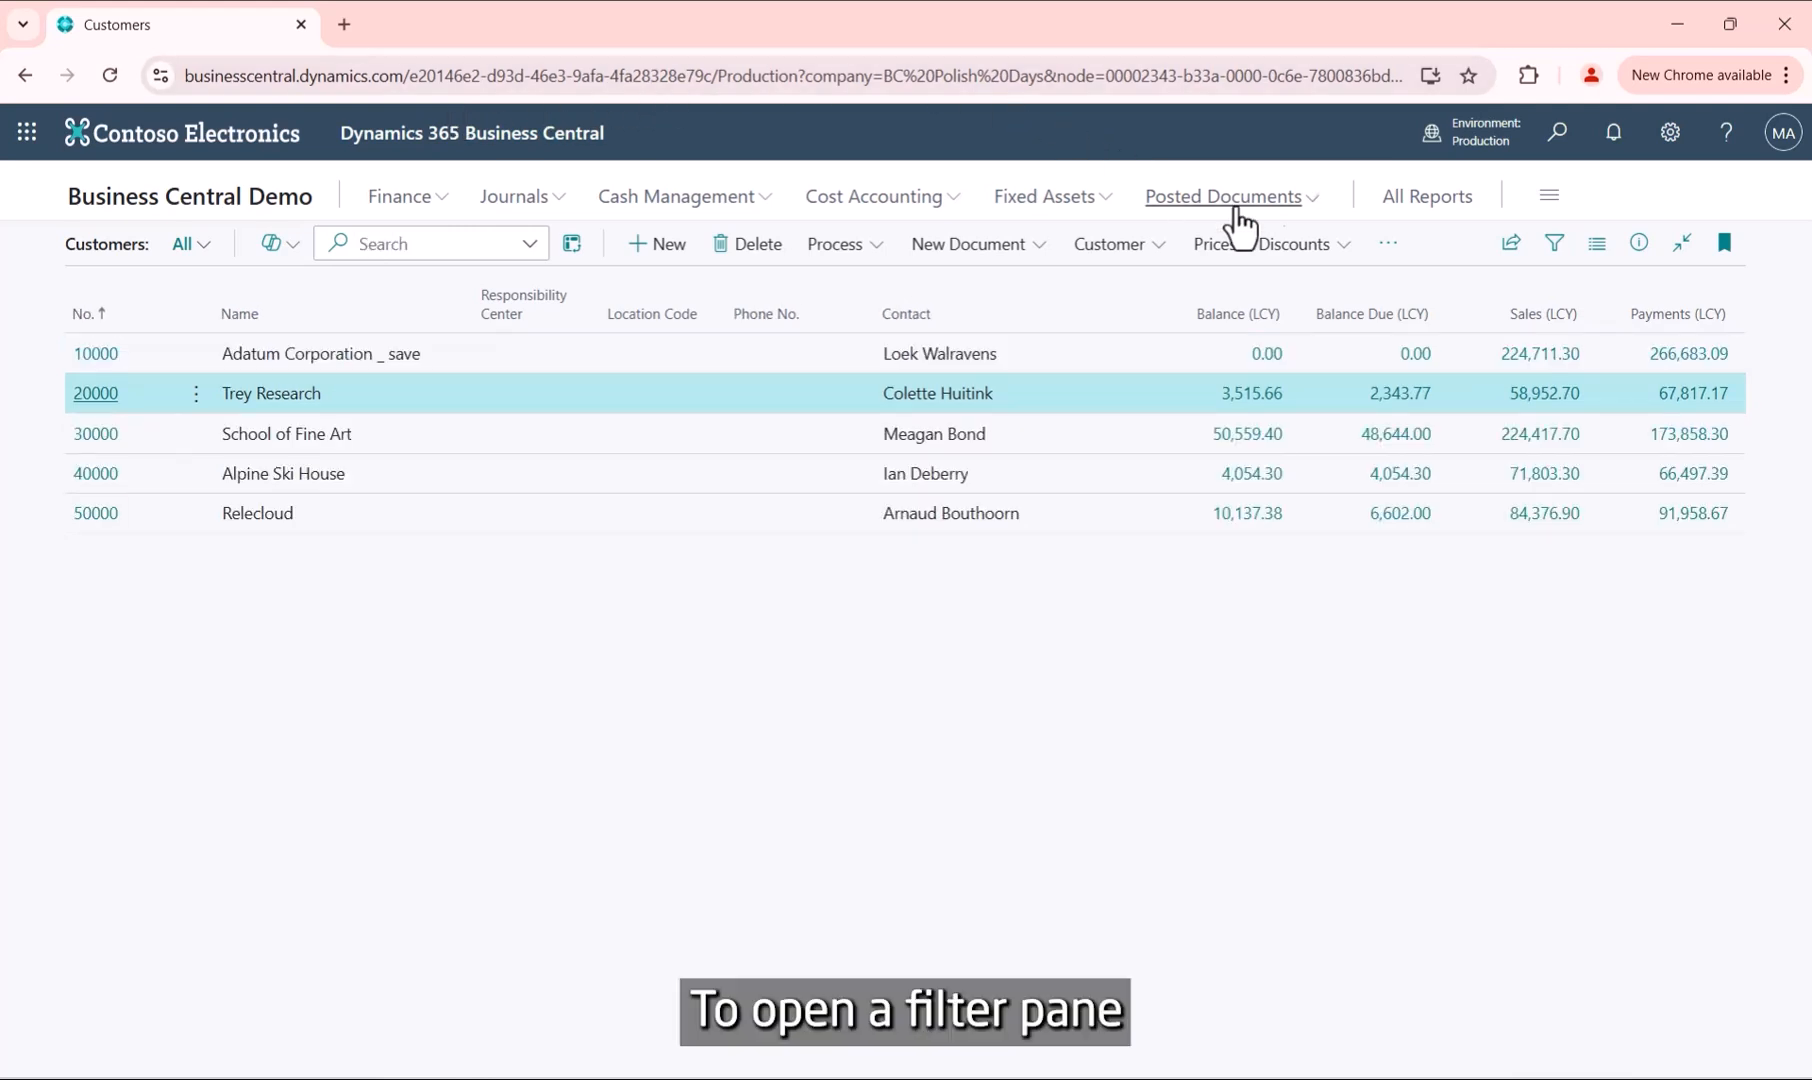
# Show the customer list's filter pane, hide it, and show it again from the list of views.
pyautogui.click(1556, 247)
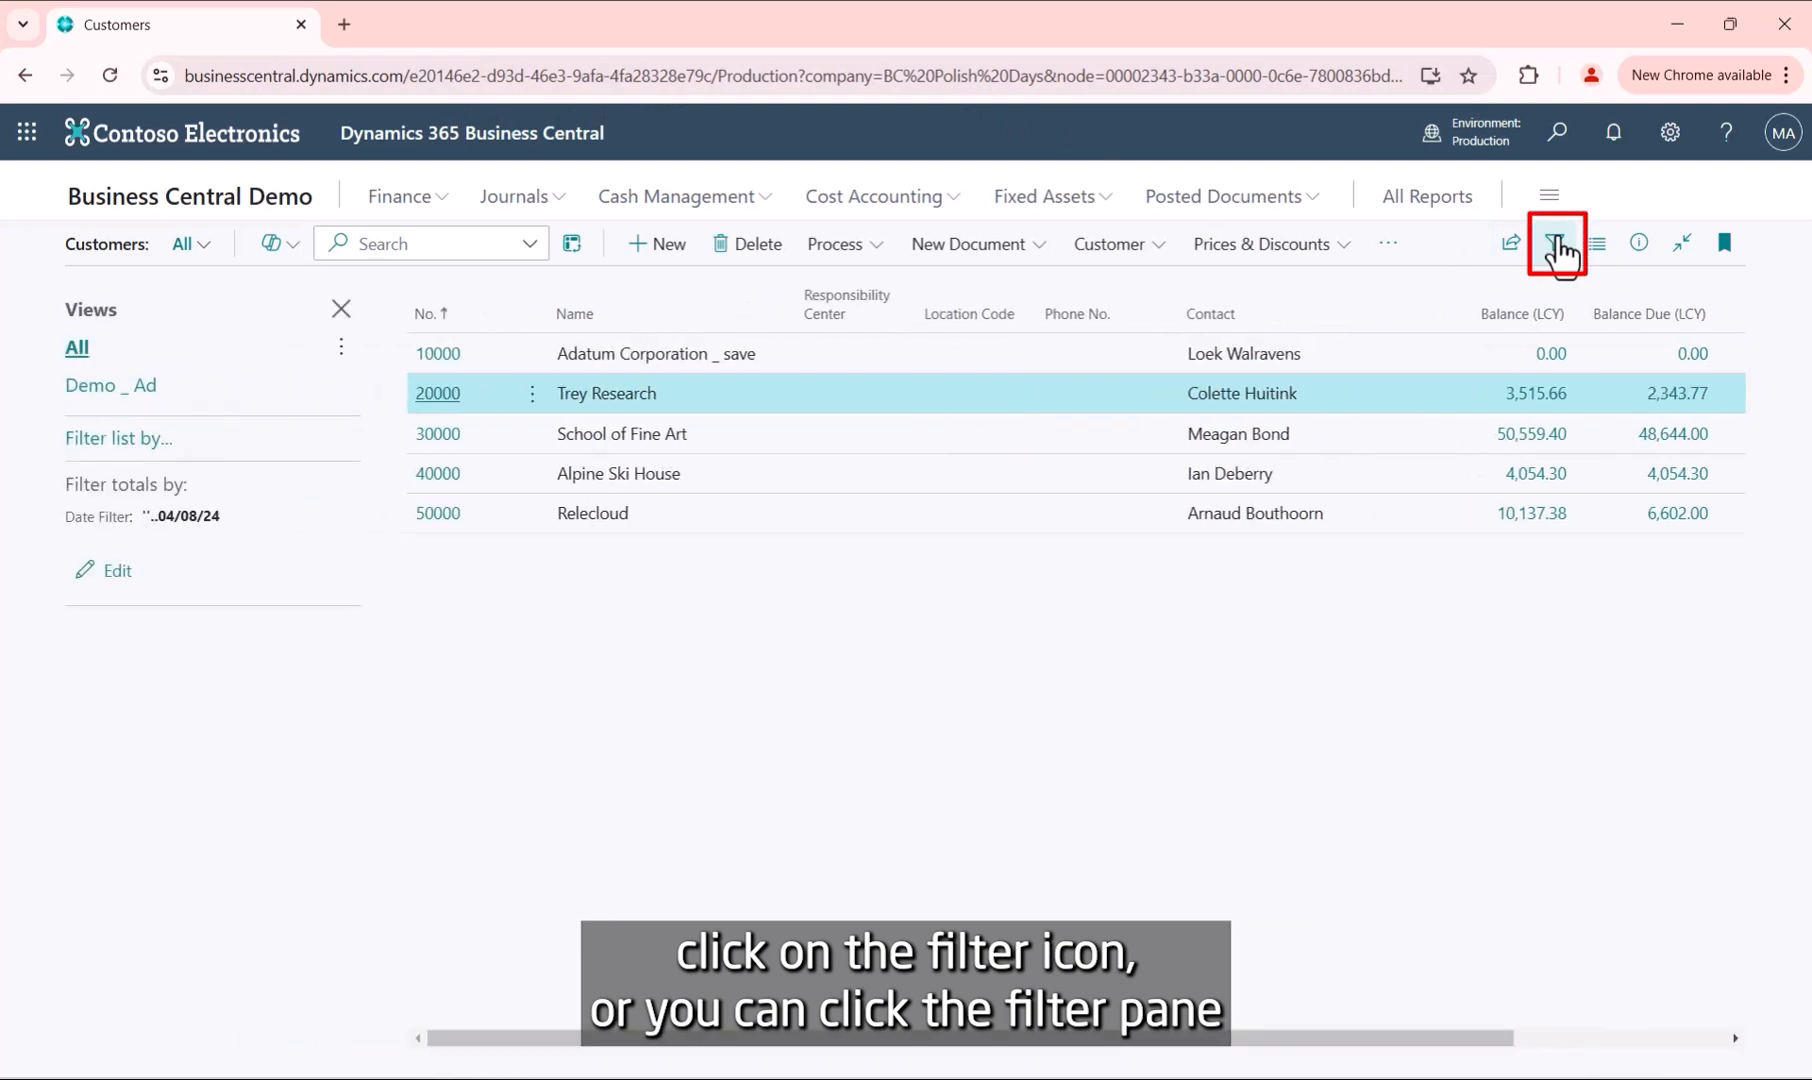
pyautogui.click(1556, 247)
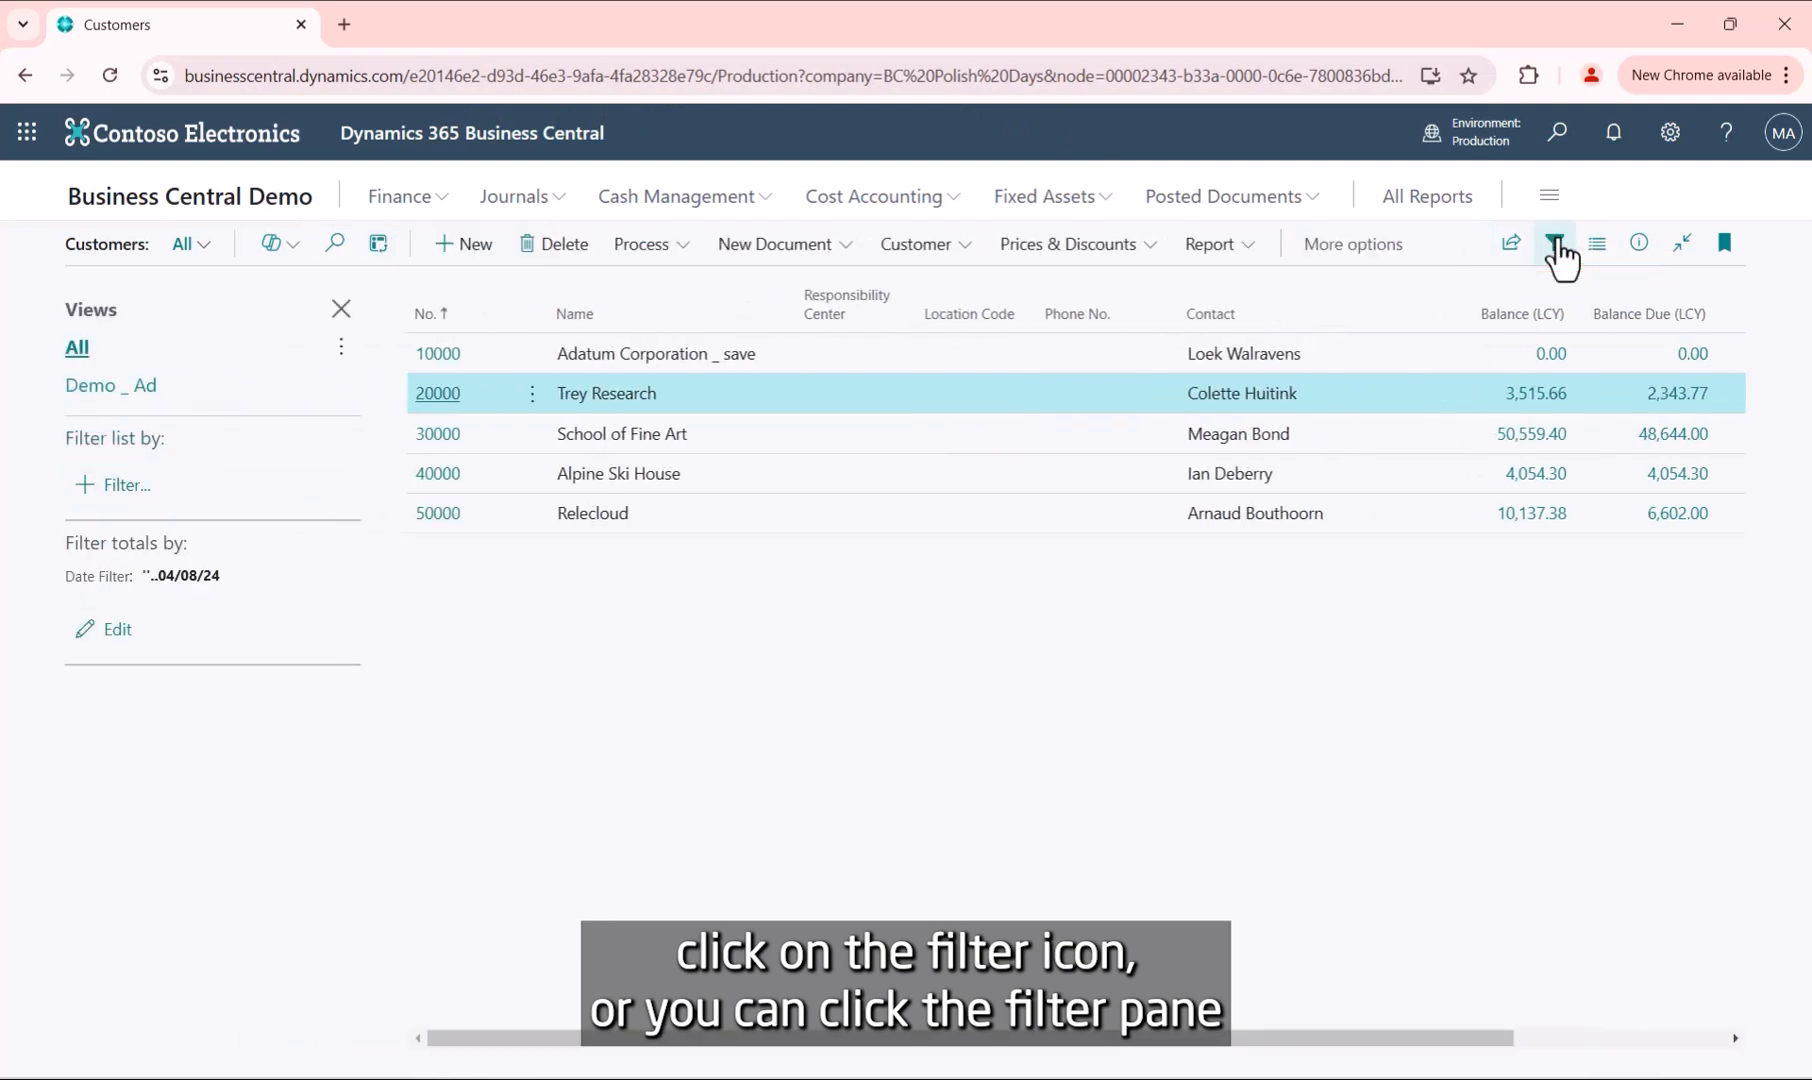
pyautogui.click(205, 245)
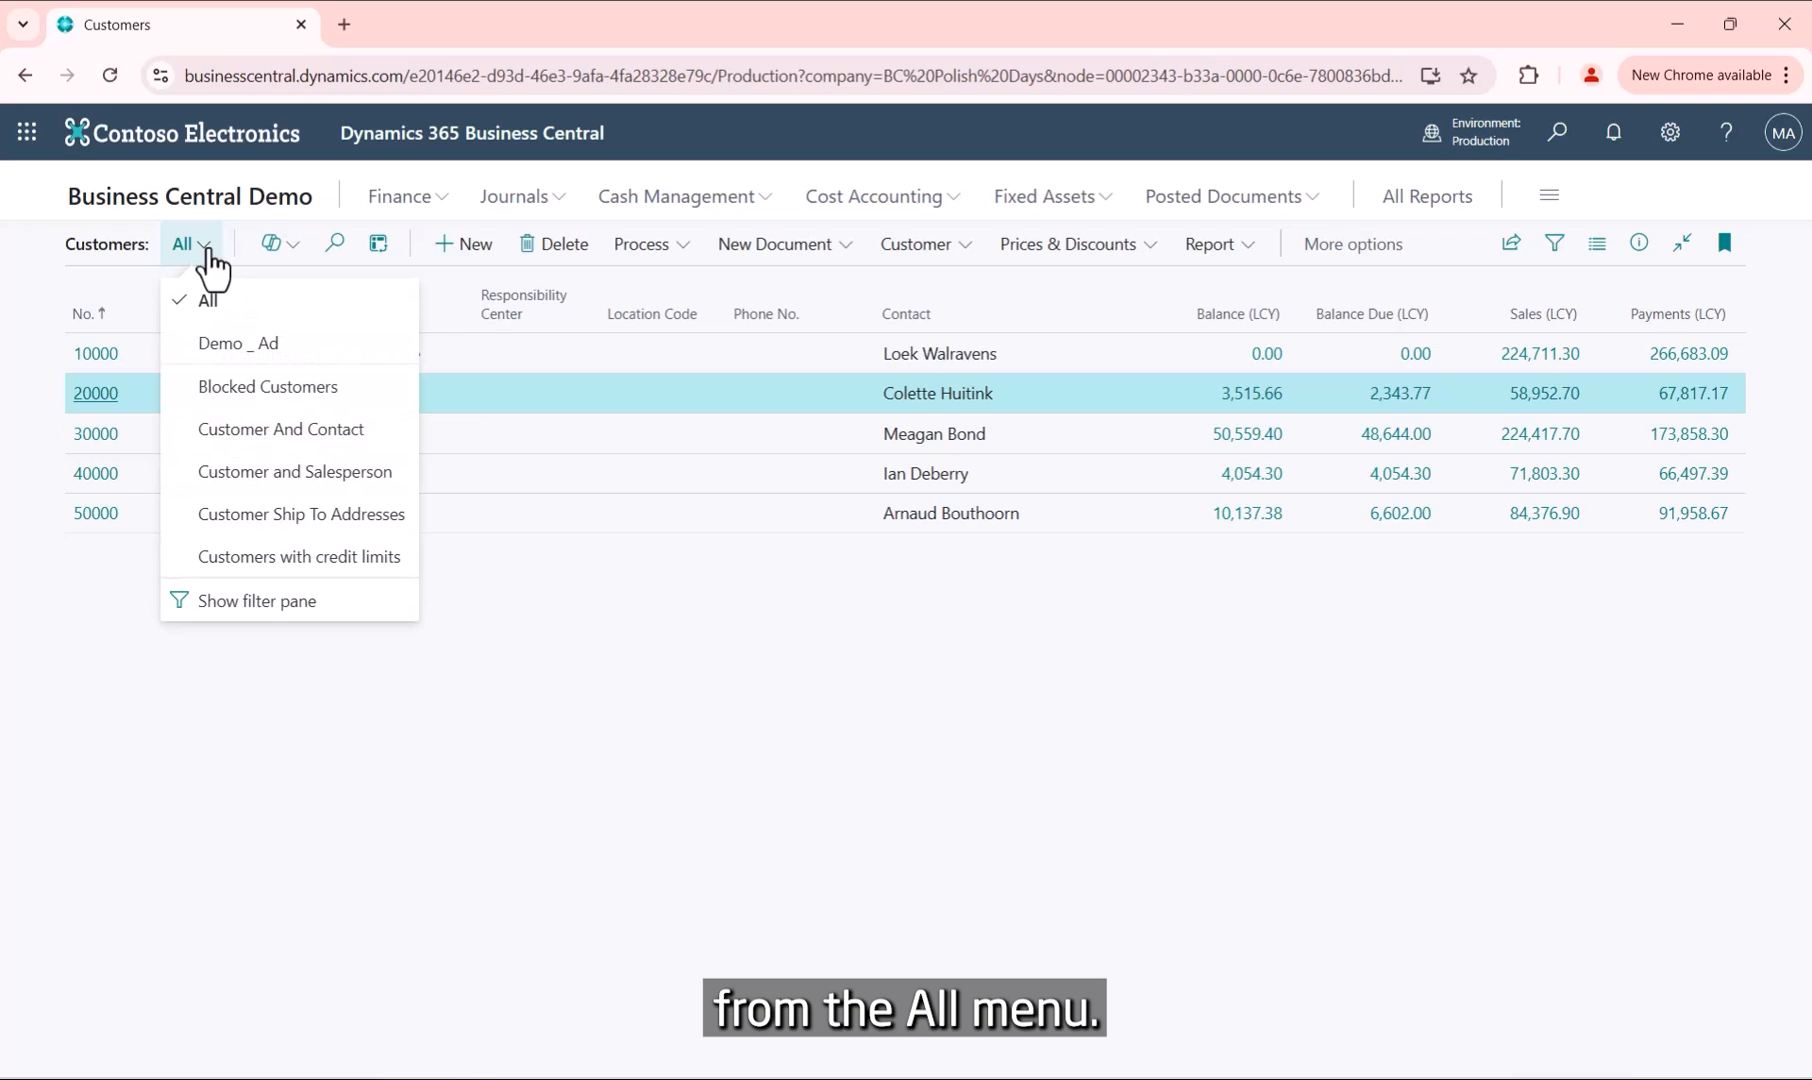
pyautogui.click(212, 602)
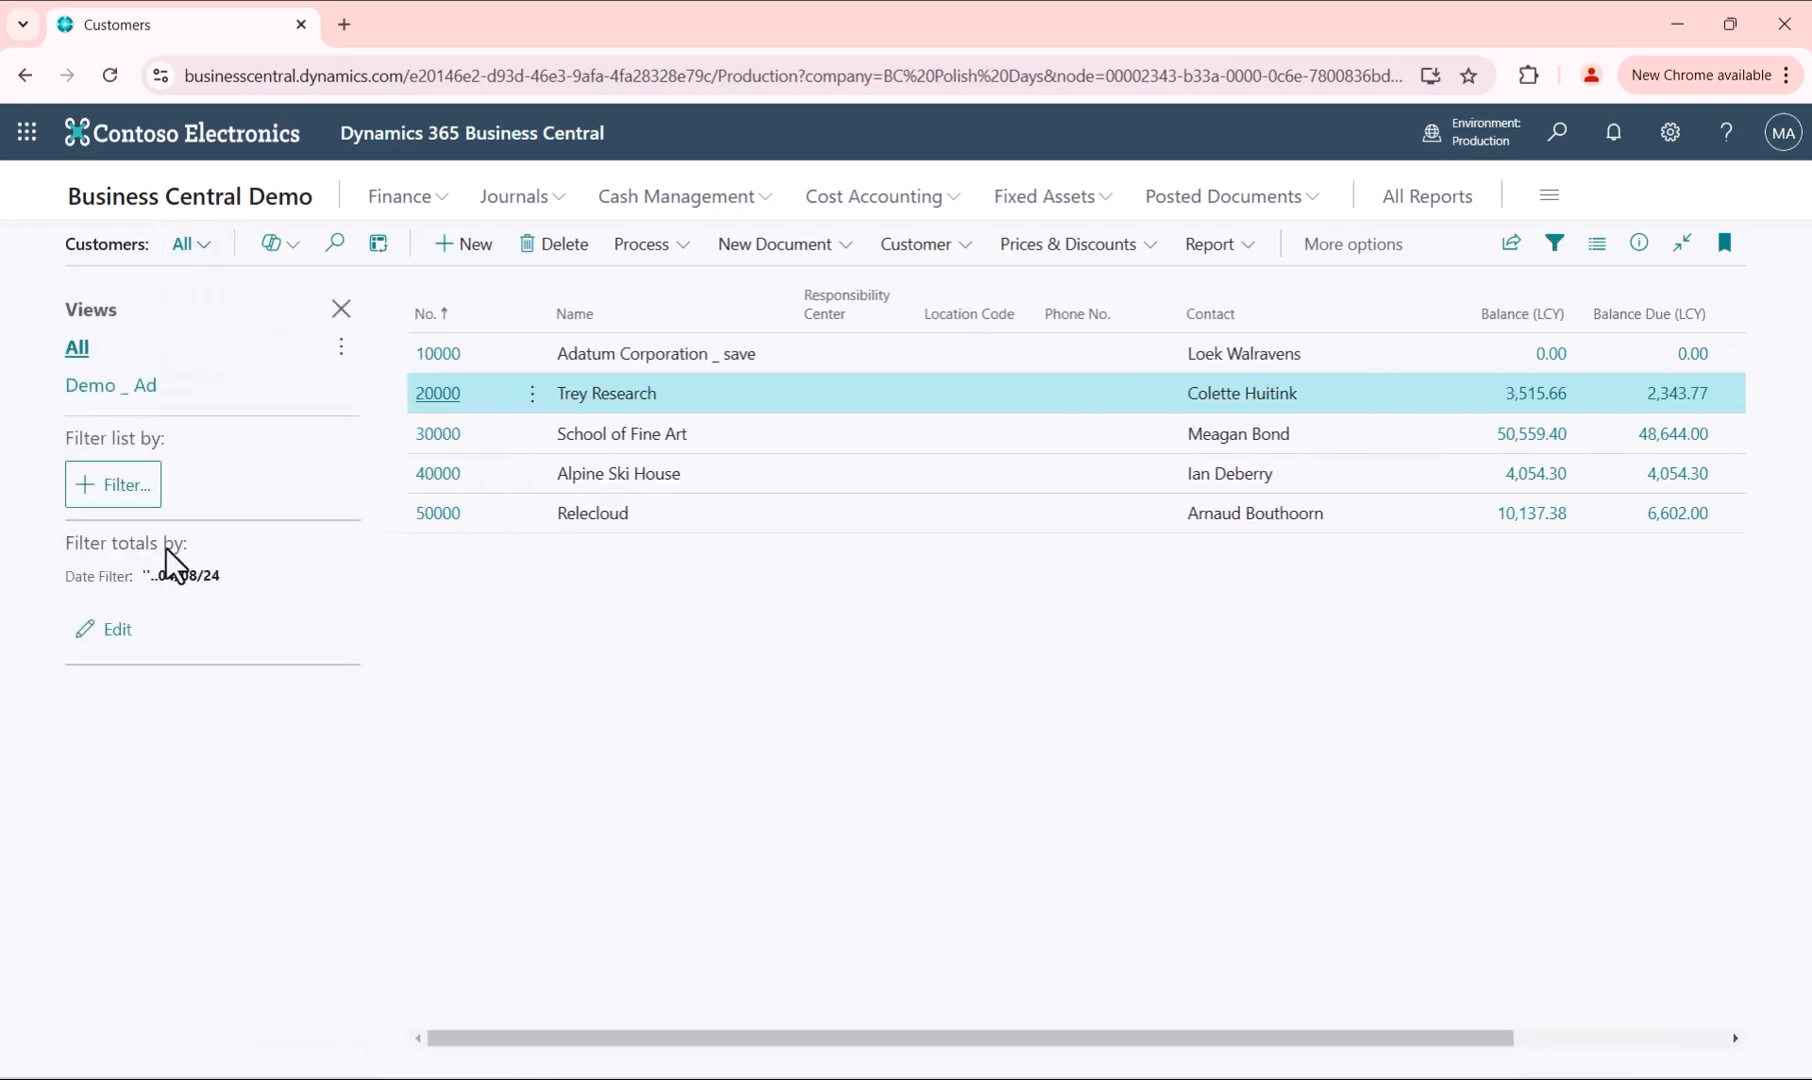
# Add a Name filter to the customer list with the wildcard value *Al*.
pyautogui.click(120, 486)
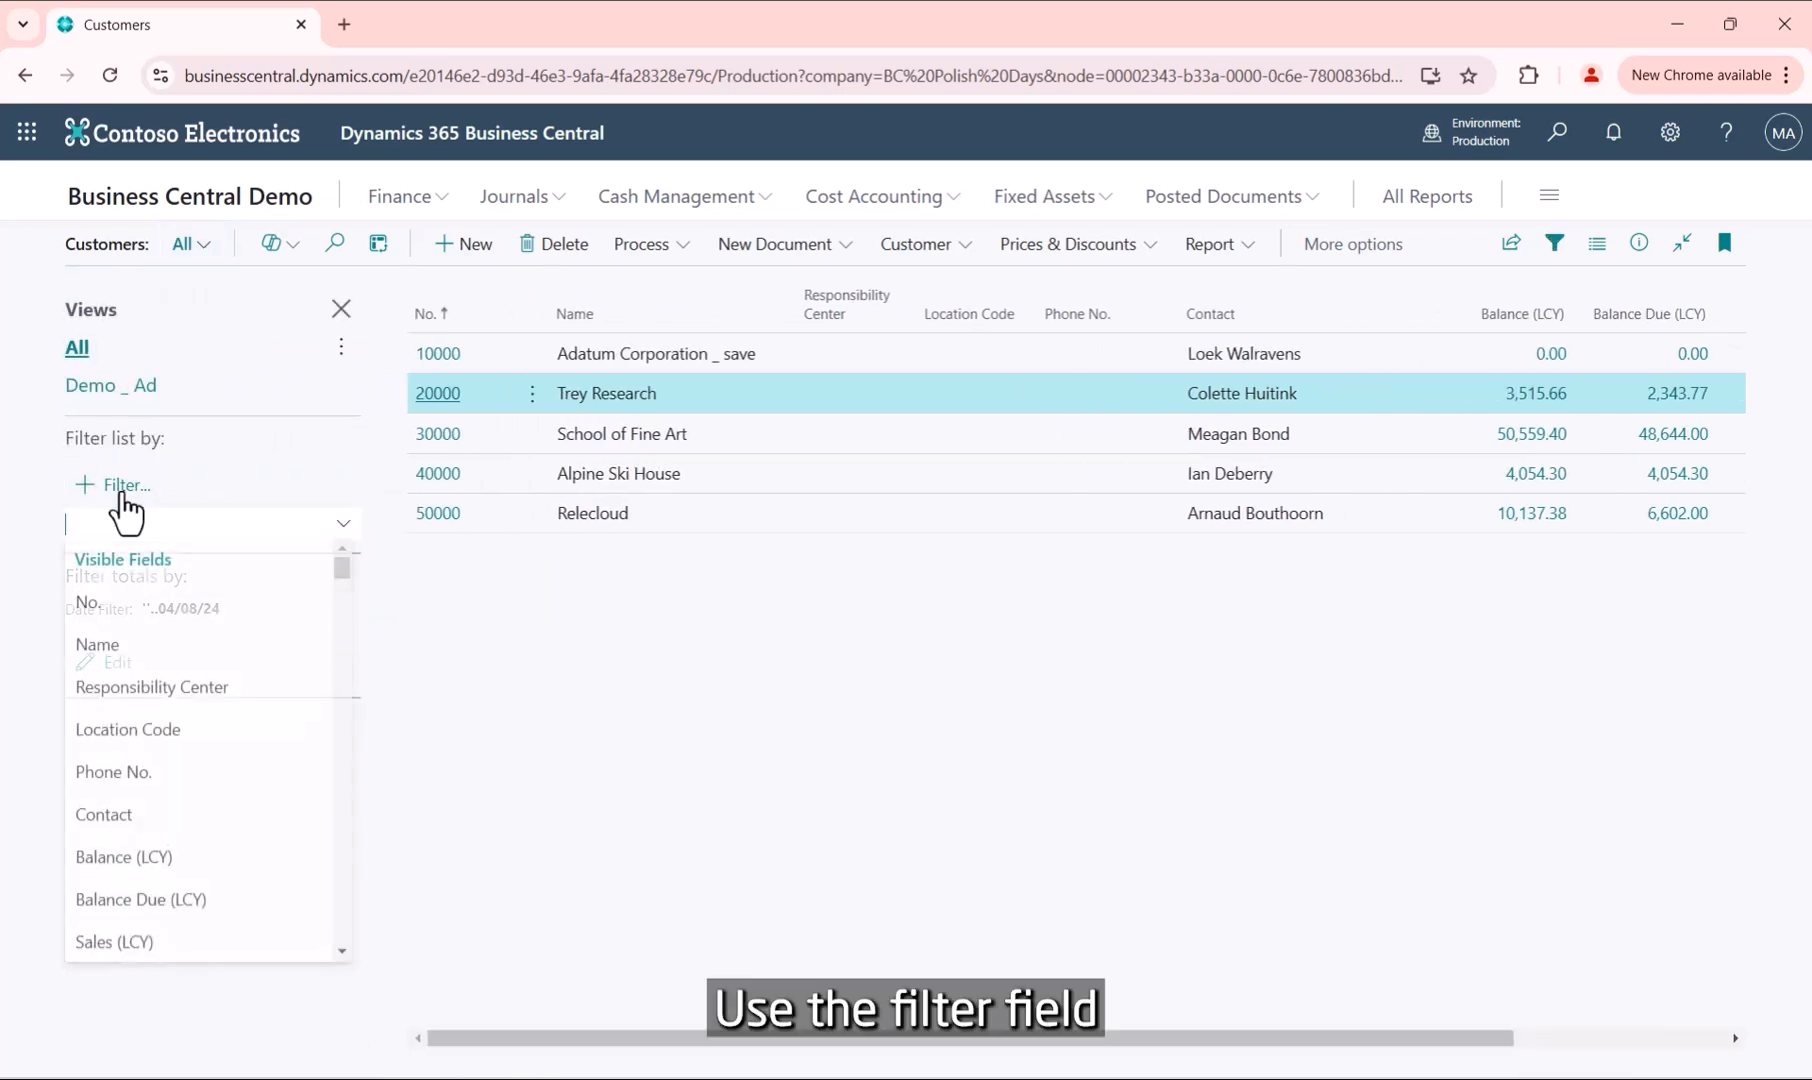
pyautogui.click(124, 650)
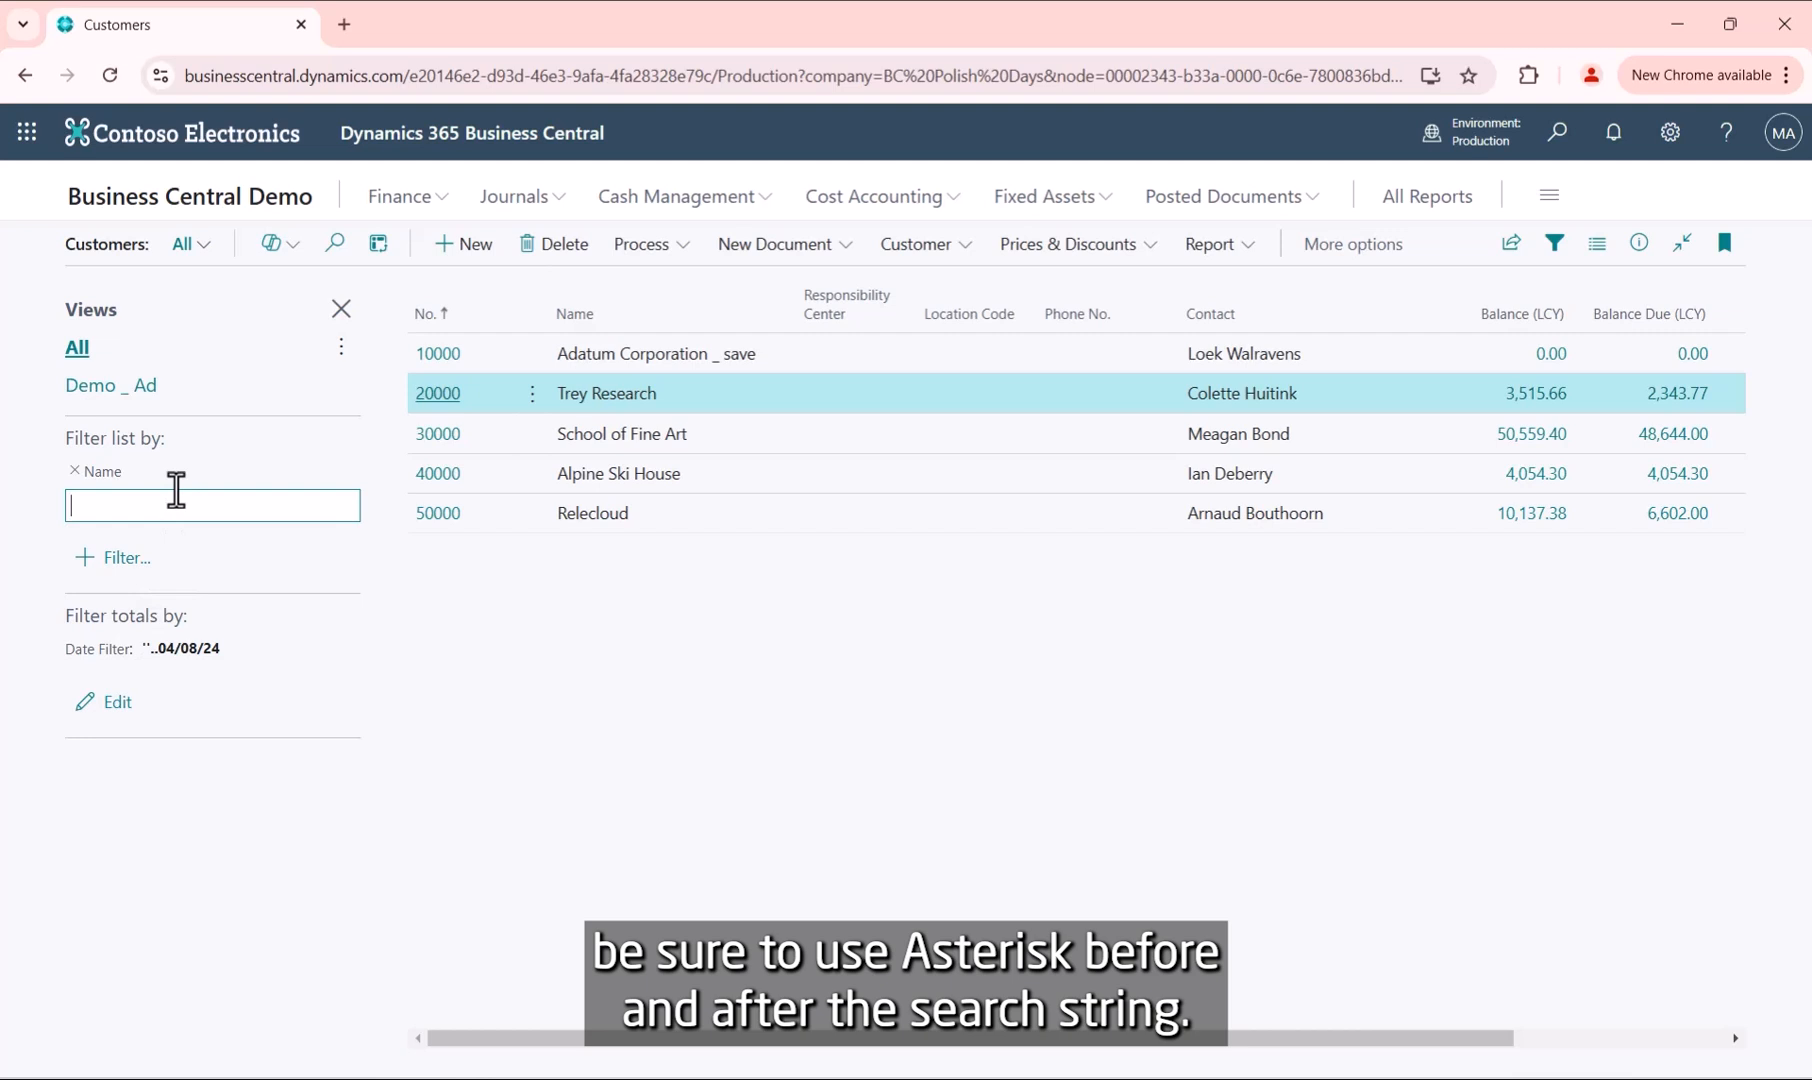
pyautogui.write('Al')
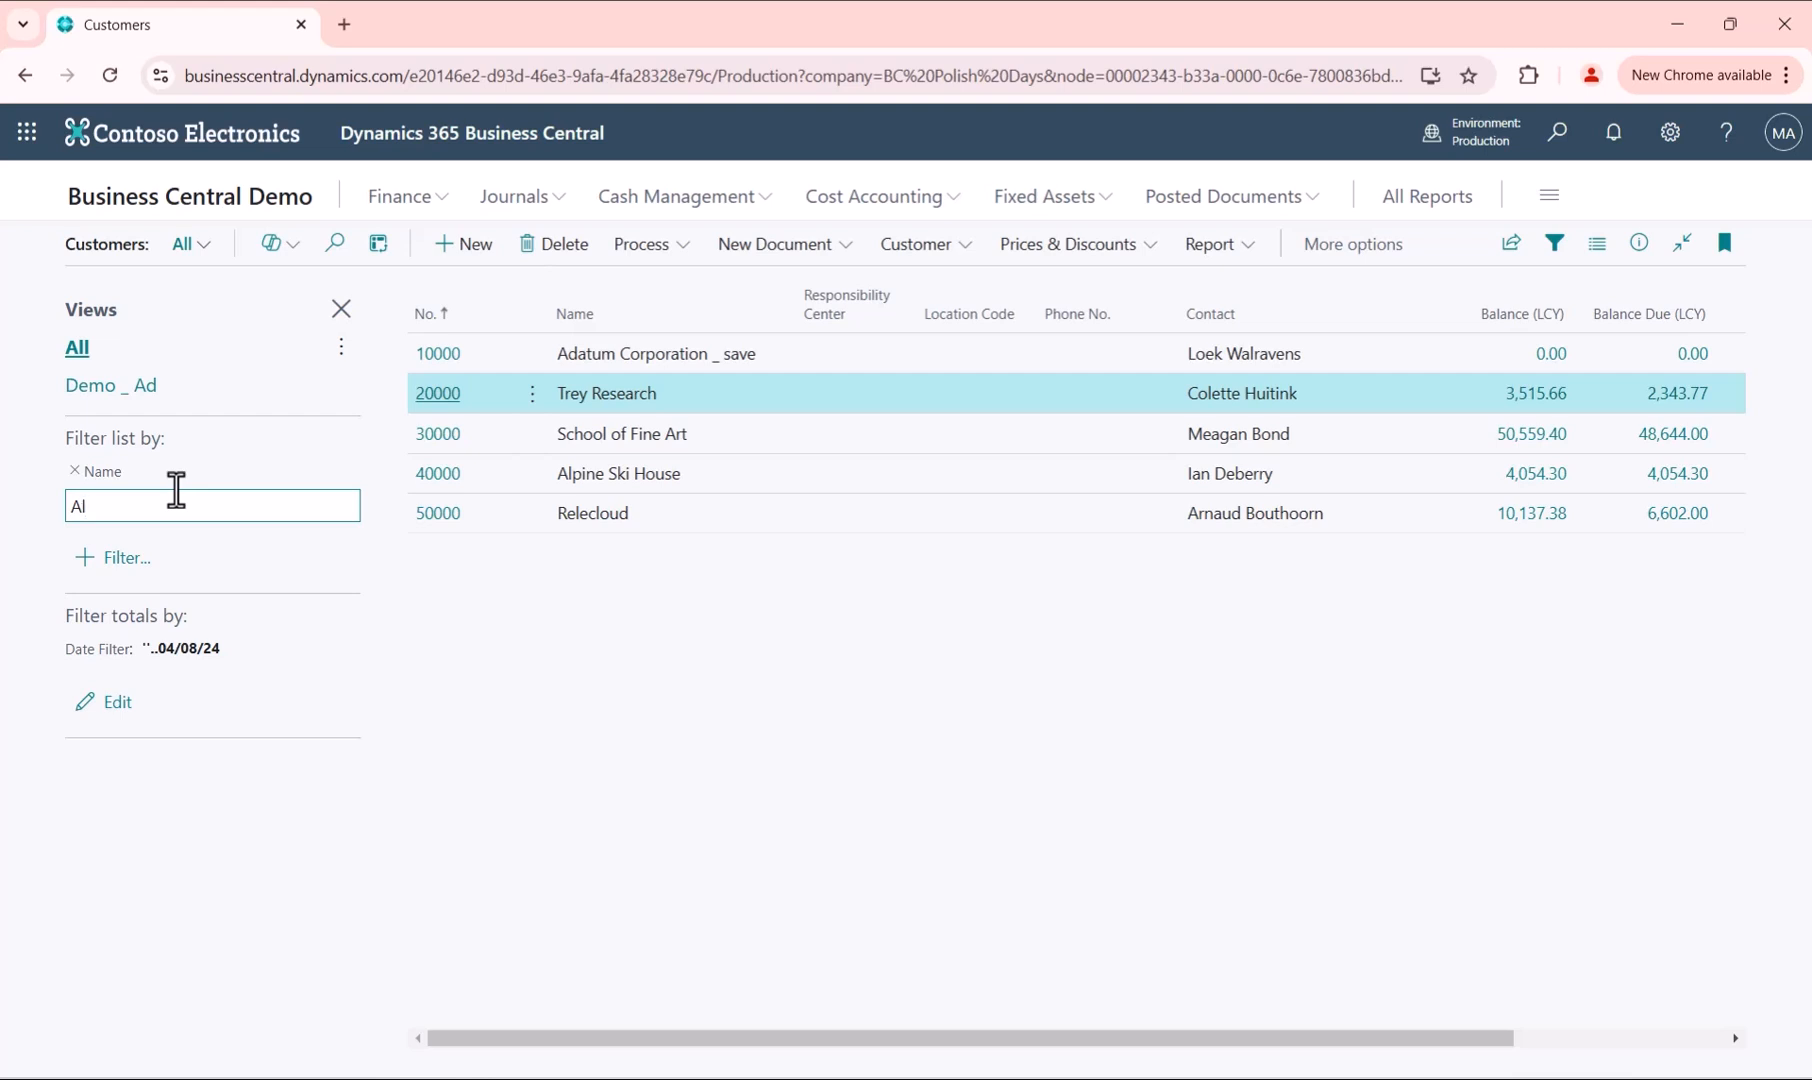
pyautogui.write('*')
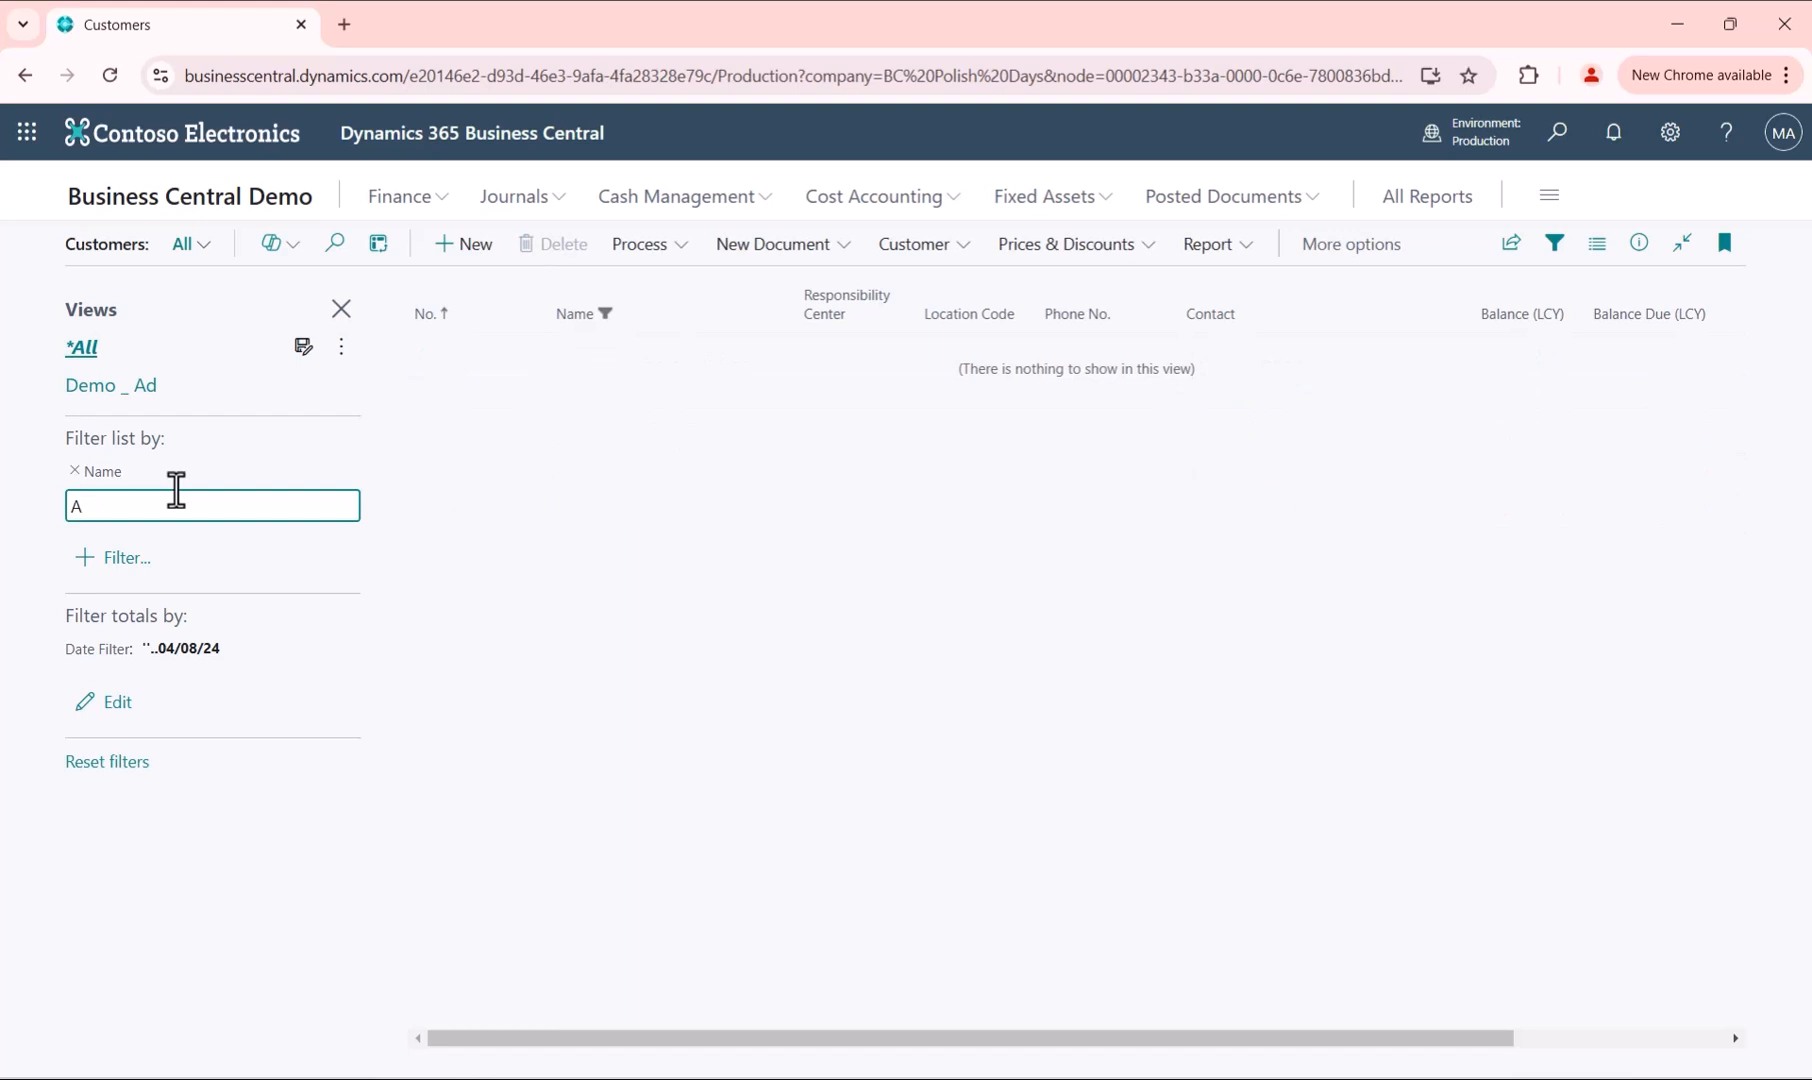
pyautogui.press('BackSpace')
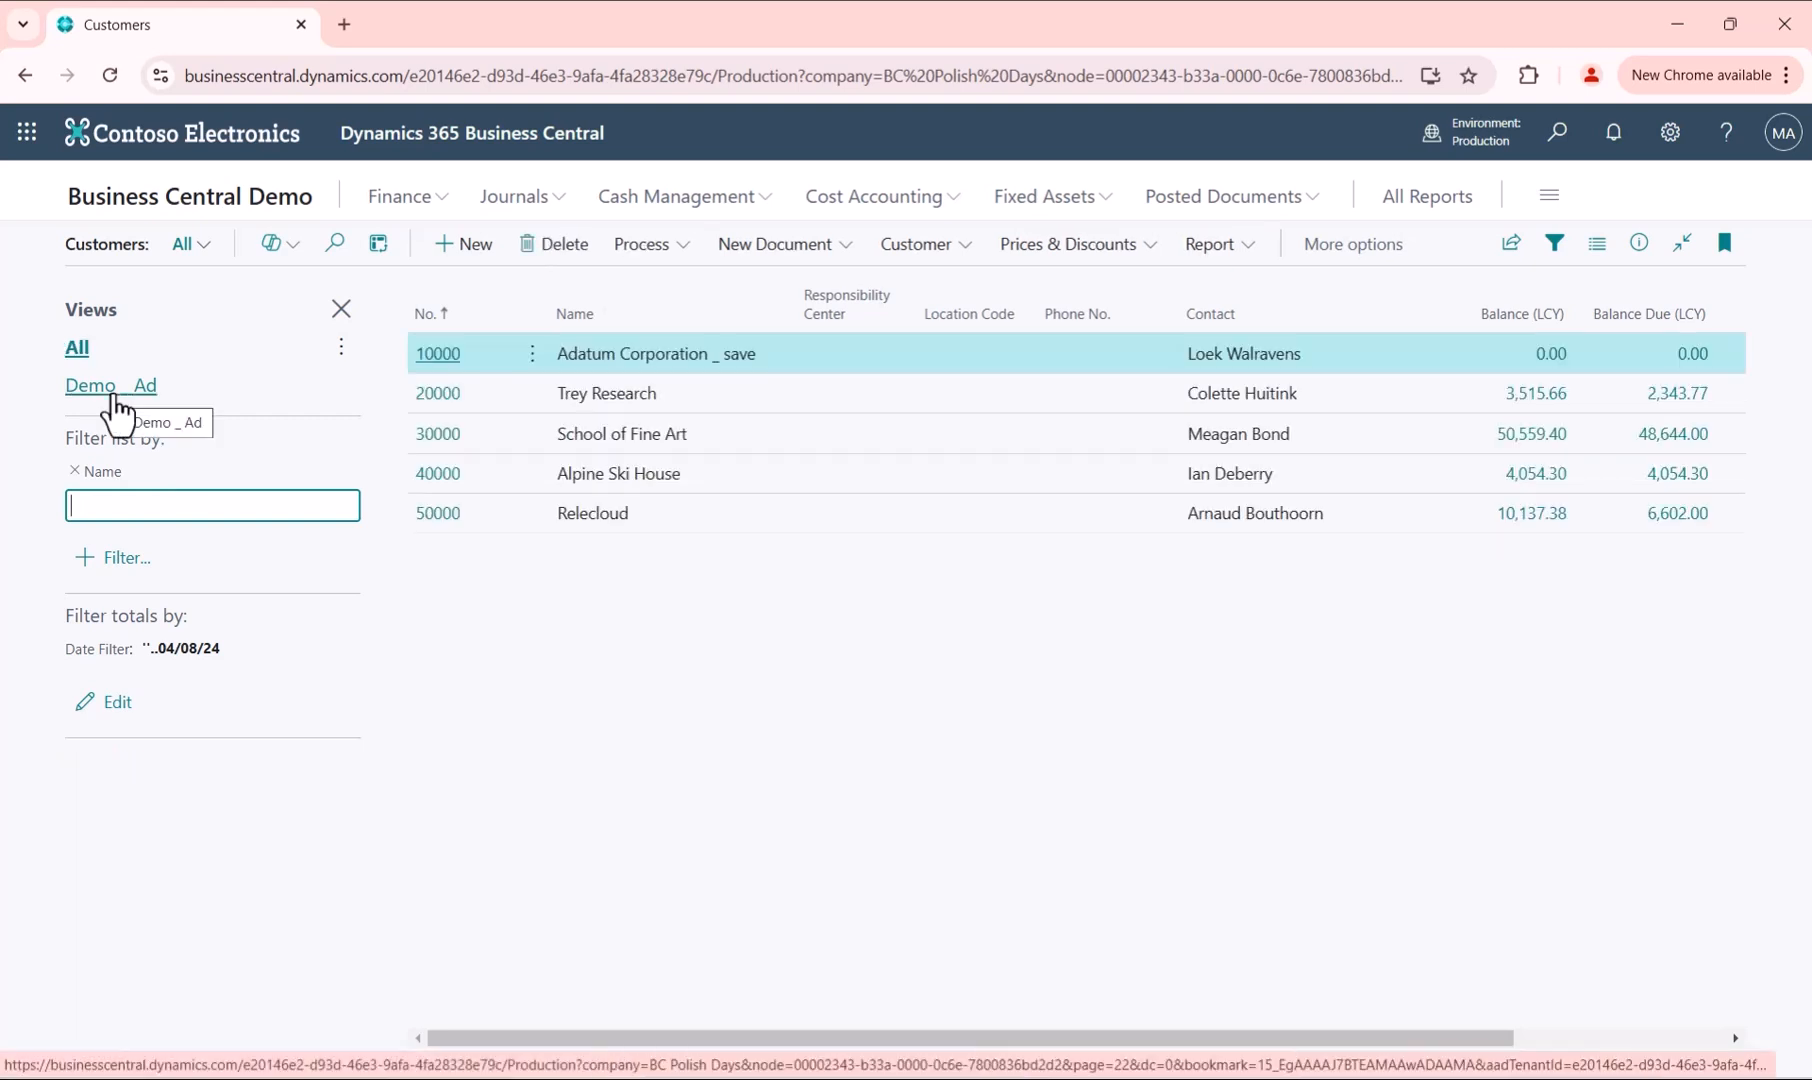
pyautogui.write('*')
# Add a Contact filter to the customer list using the contact's first name enclosed in asterisks.
pyautogui.click(119, 558)
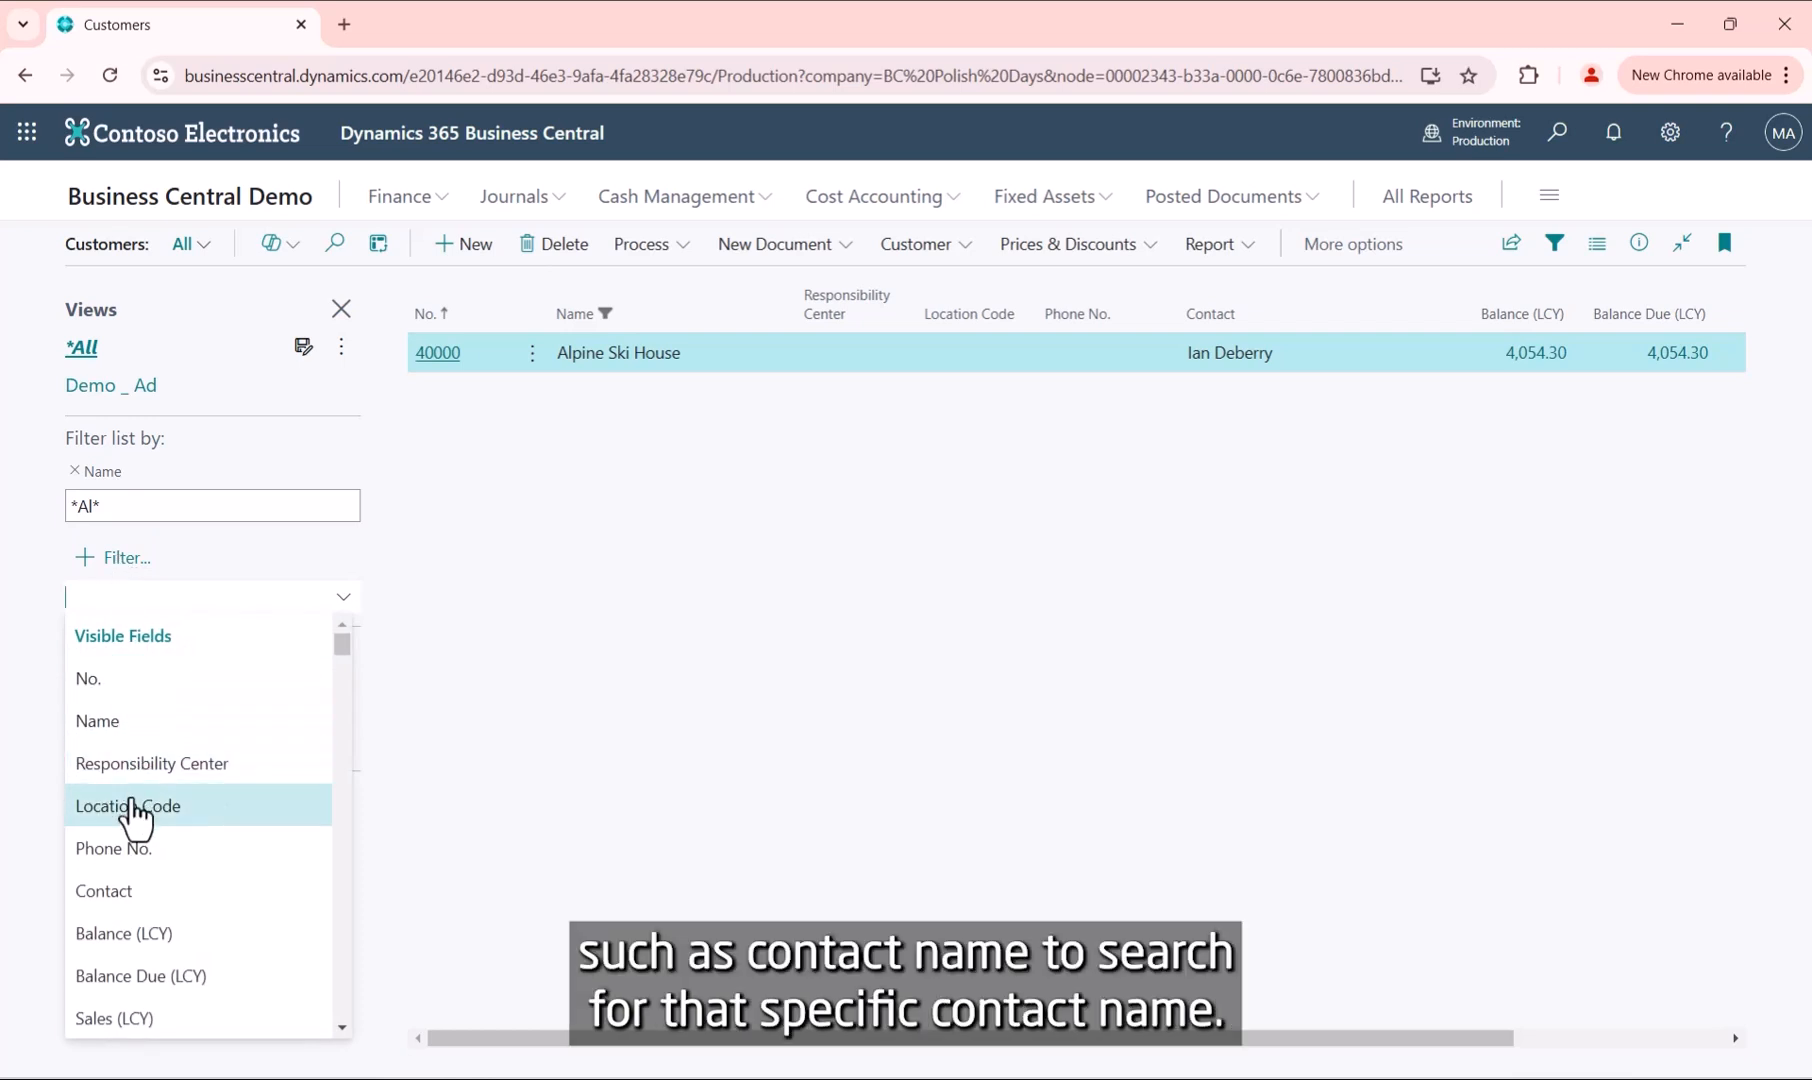
pyautogui.scroll(-3, 110, 880)
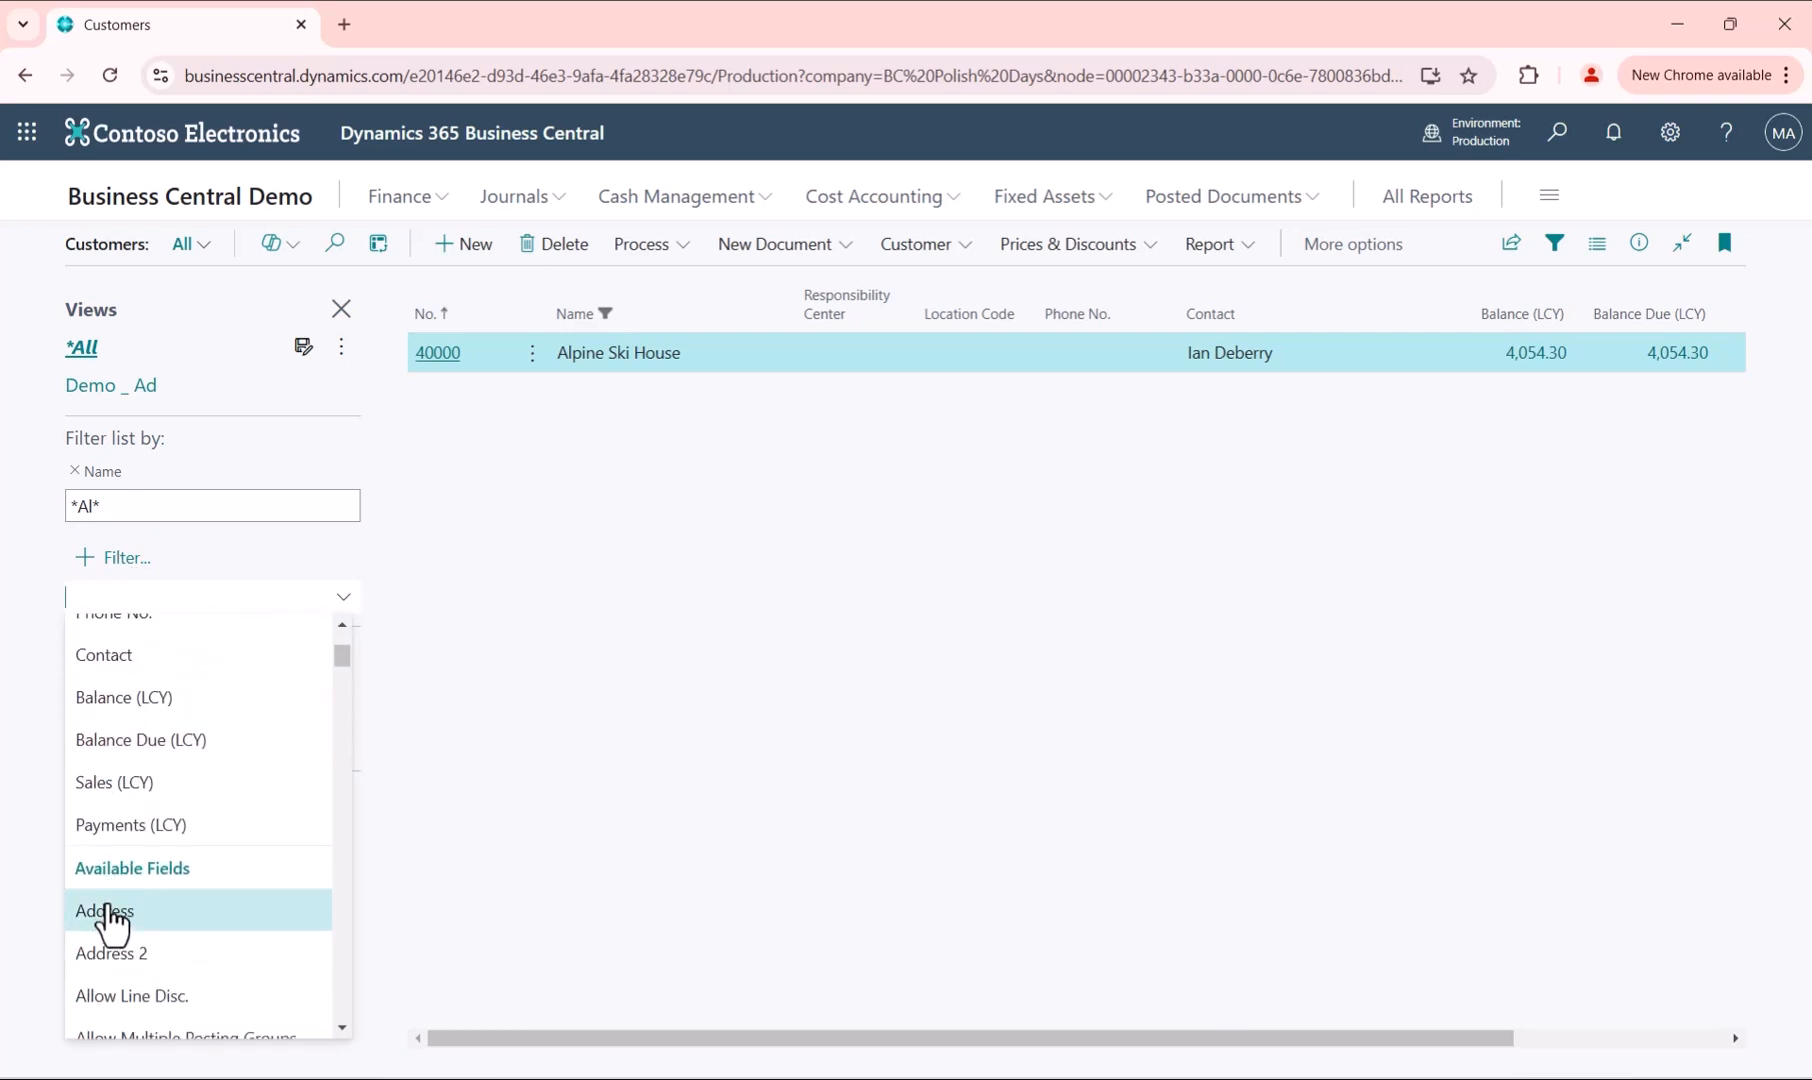
pyautogui.scroll(2, 113, 915)
pyautogui.click(115, 775)
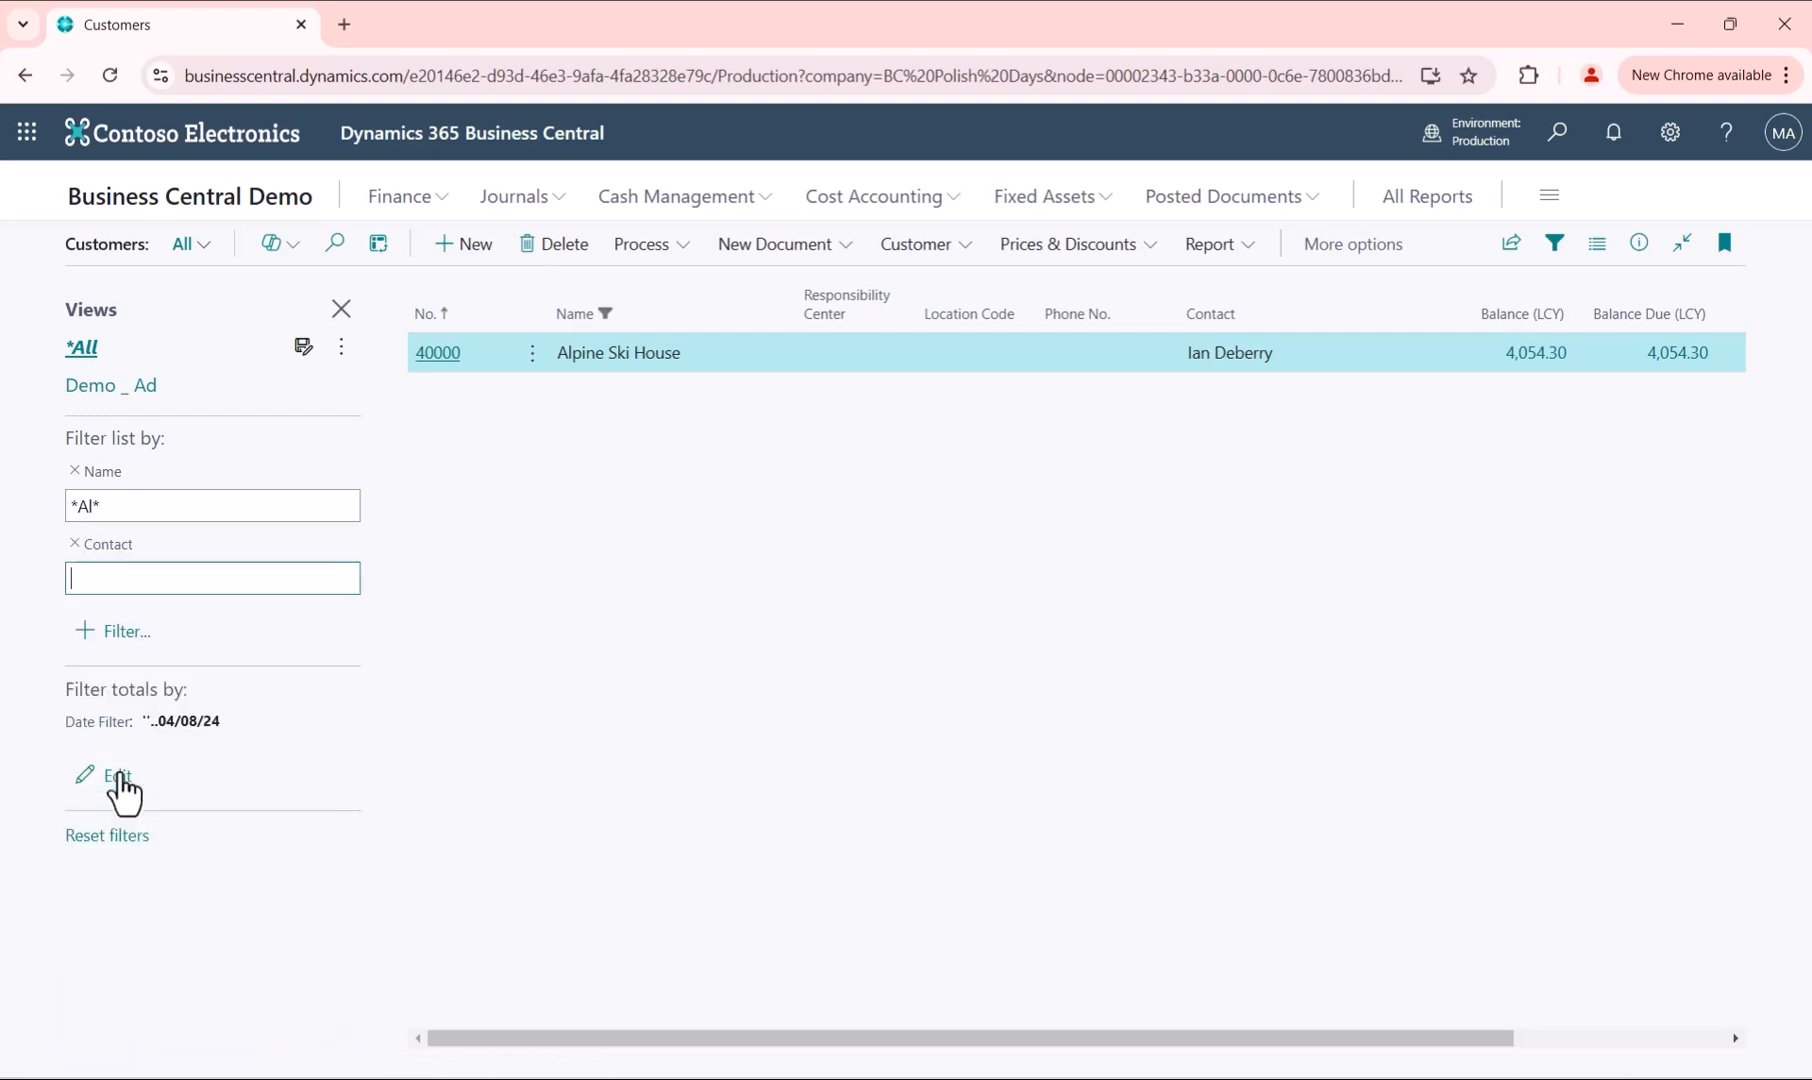
pyautogui.write('*Ian*')
pyautogui.hotkey('shift', 'Tab')
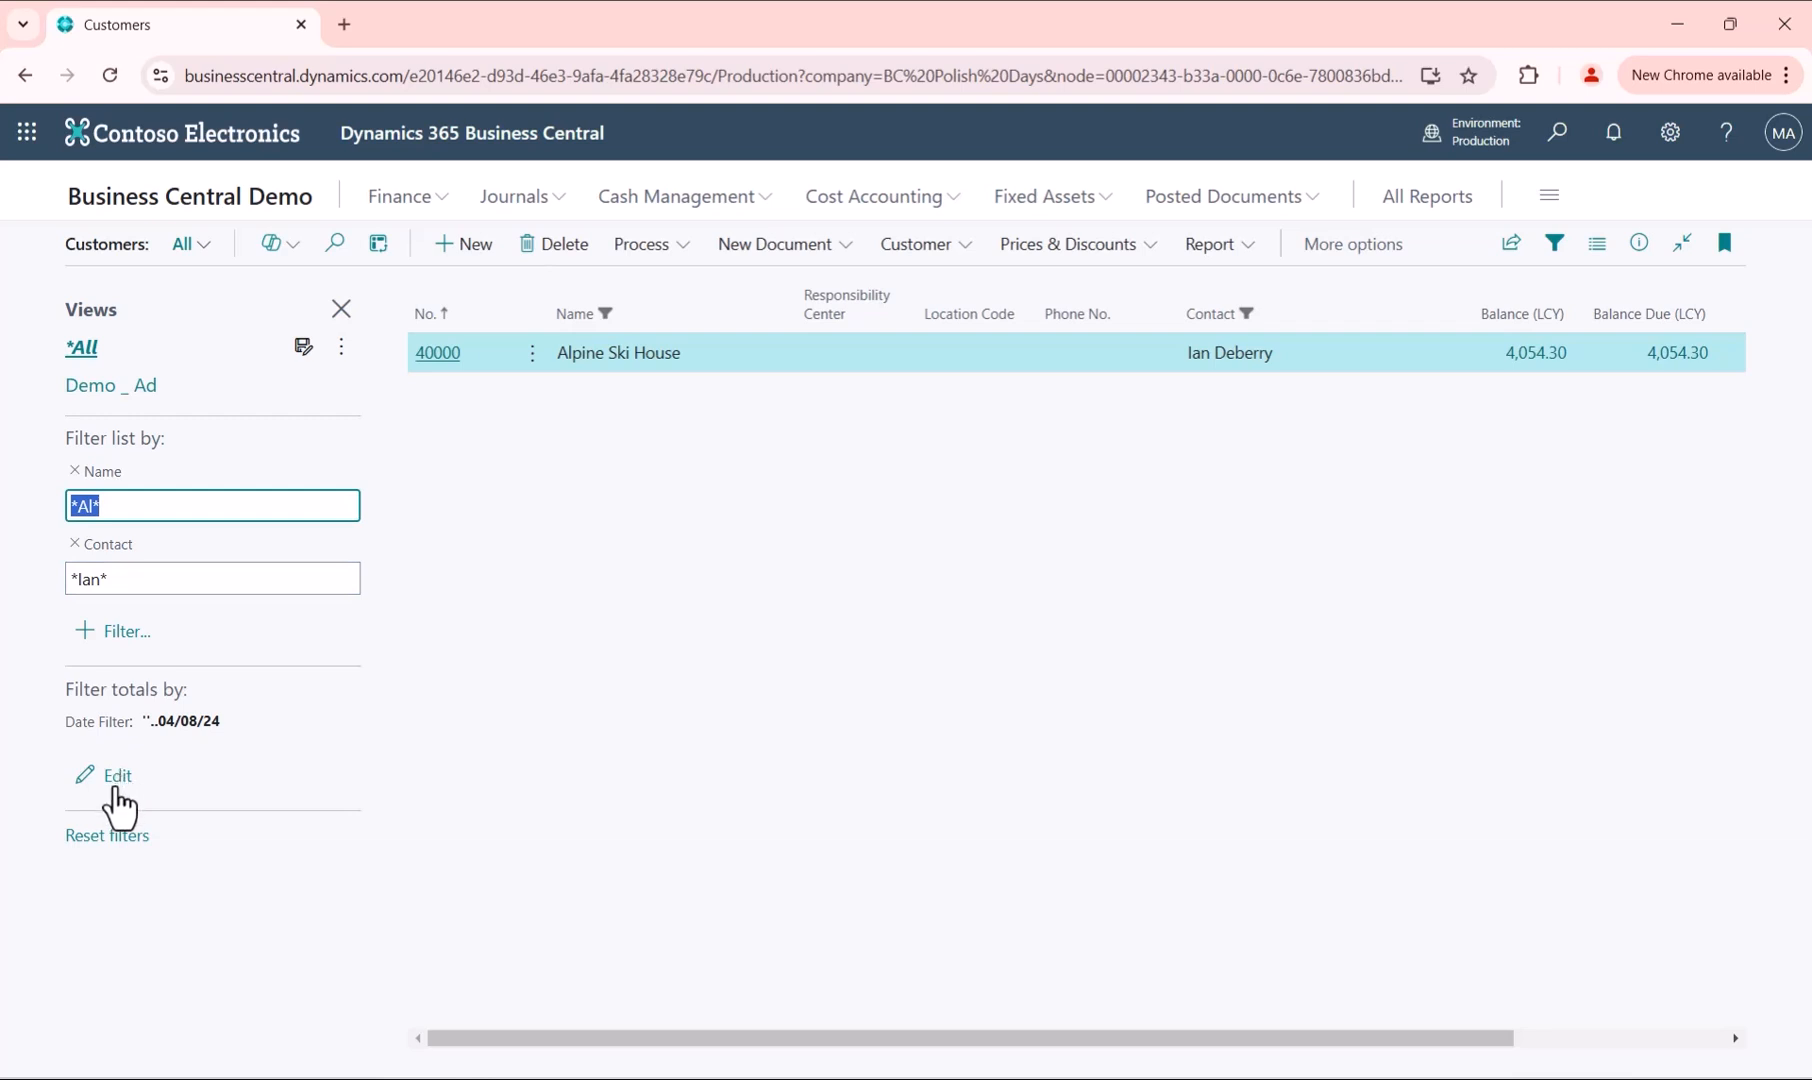
# View the fields available for filtering totals, leave the date filter as it is, and reset all filters.
pyautogui.click(115, 778)
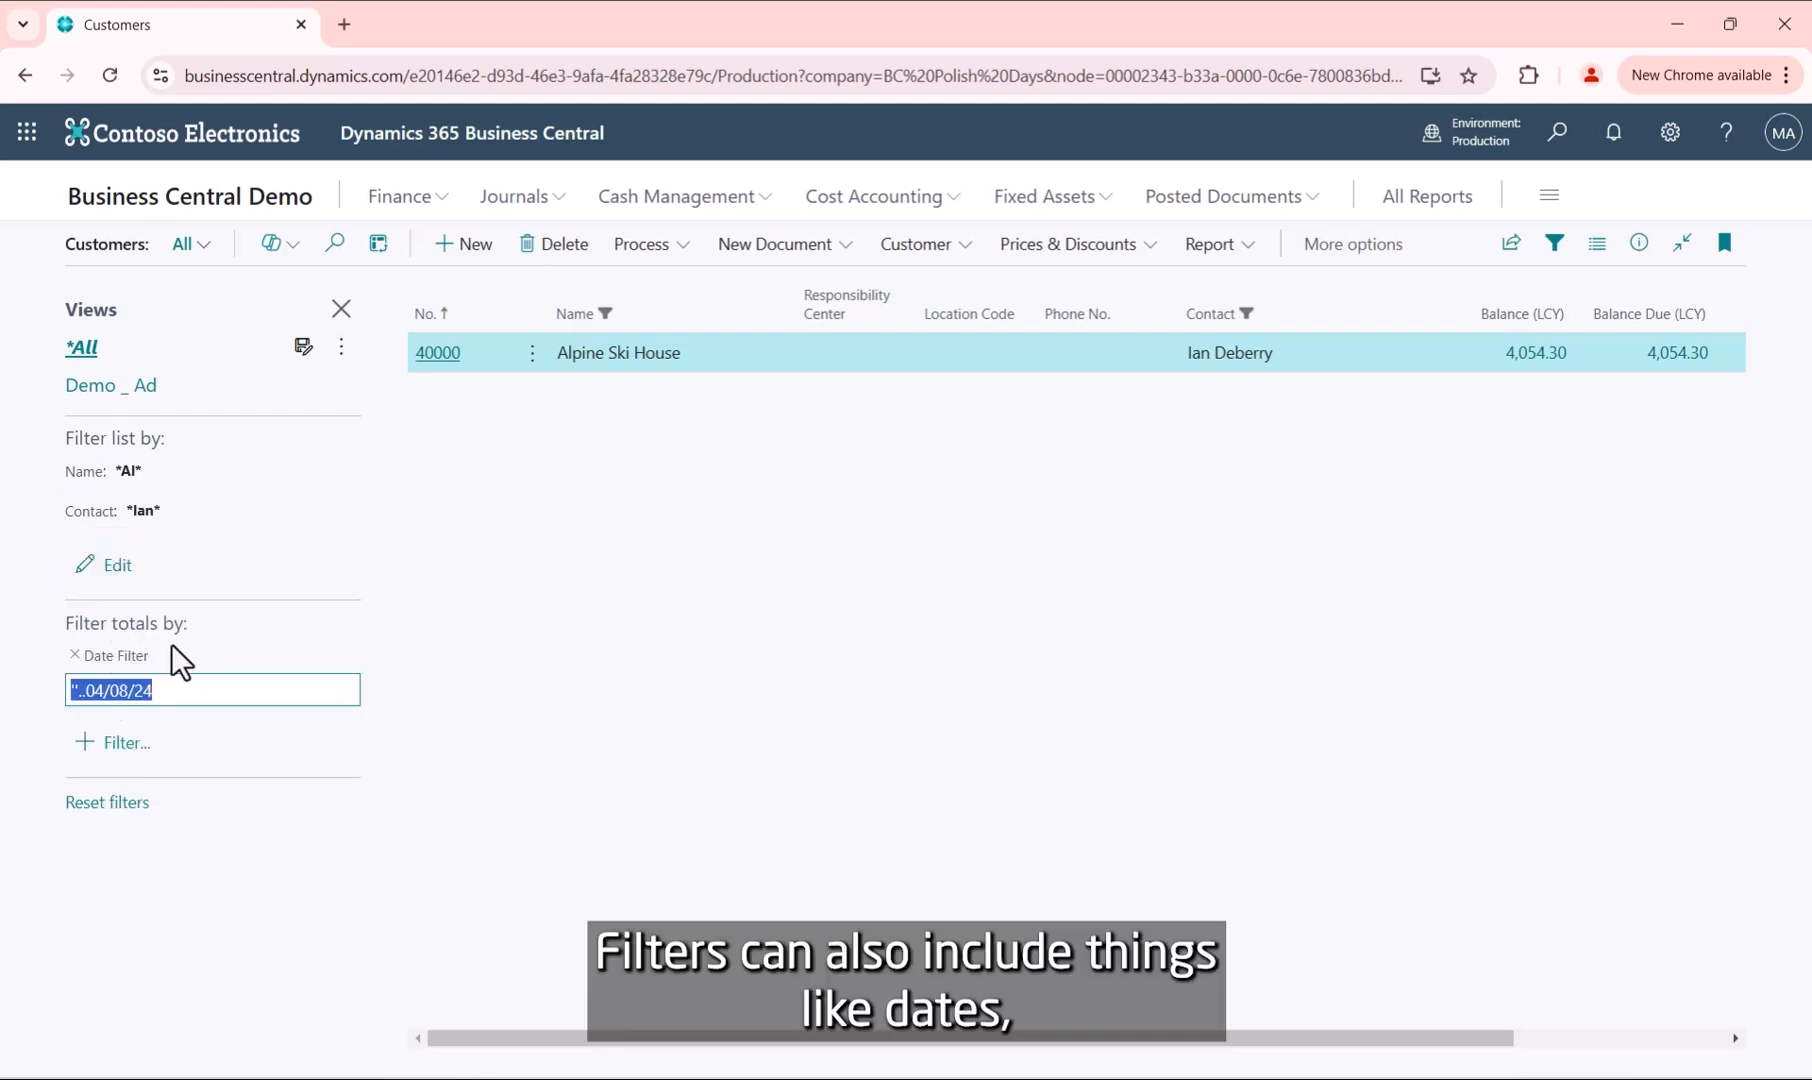
pyautogui.click(112, 743)
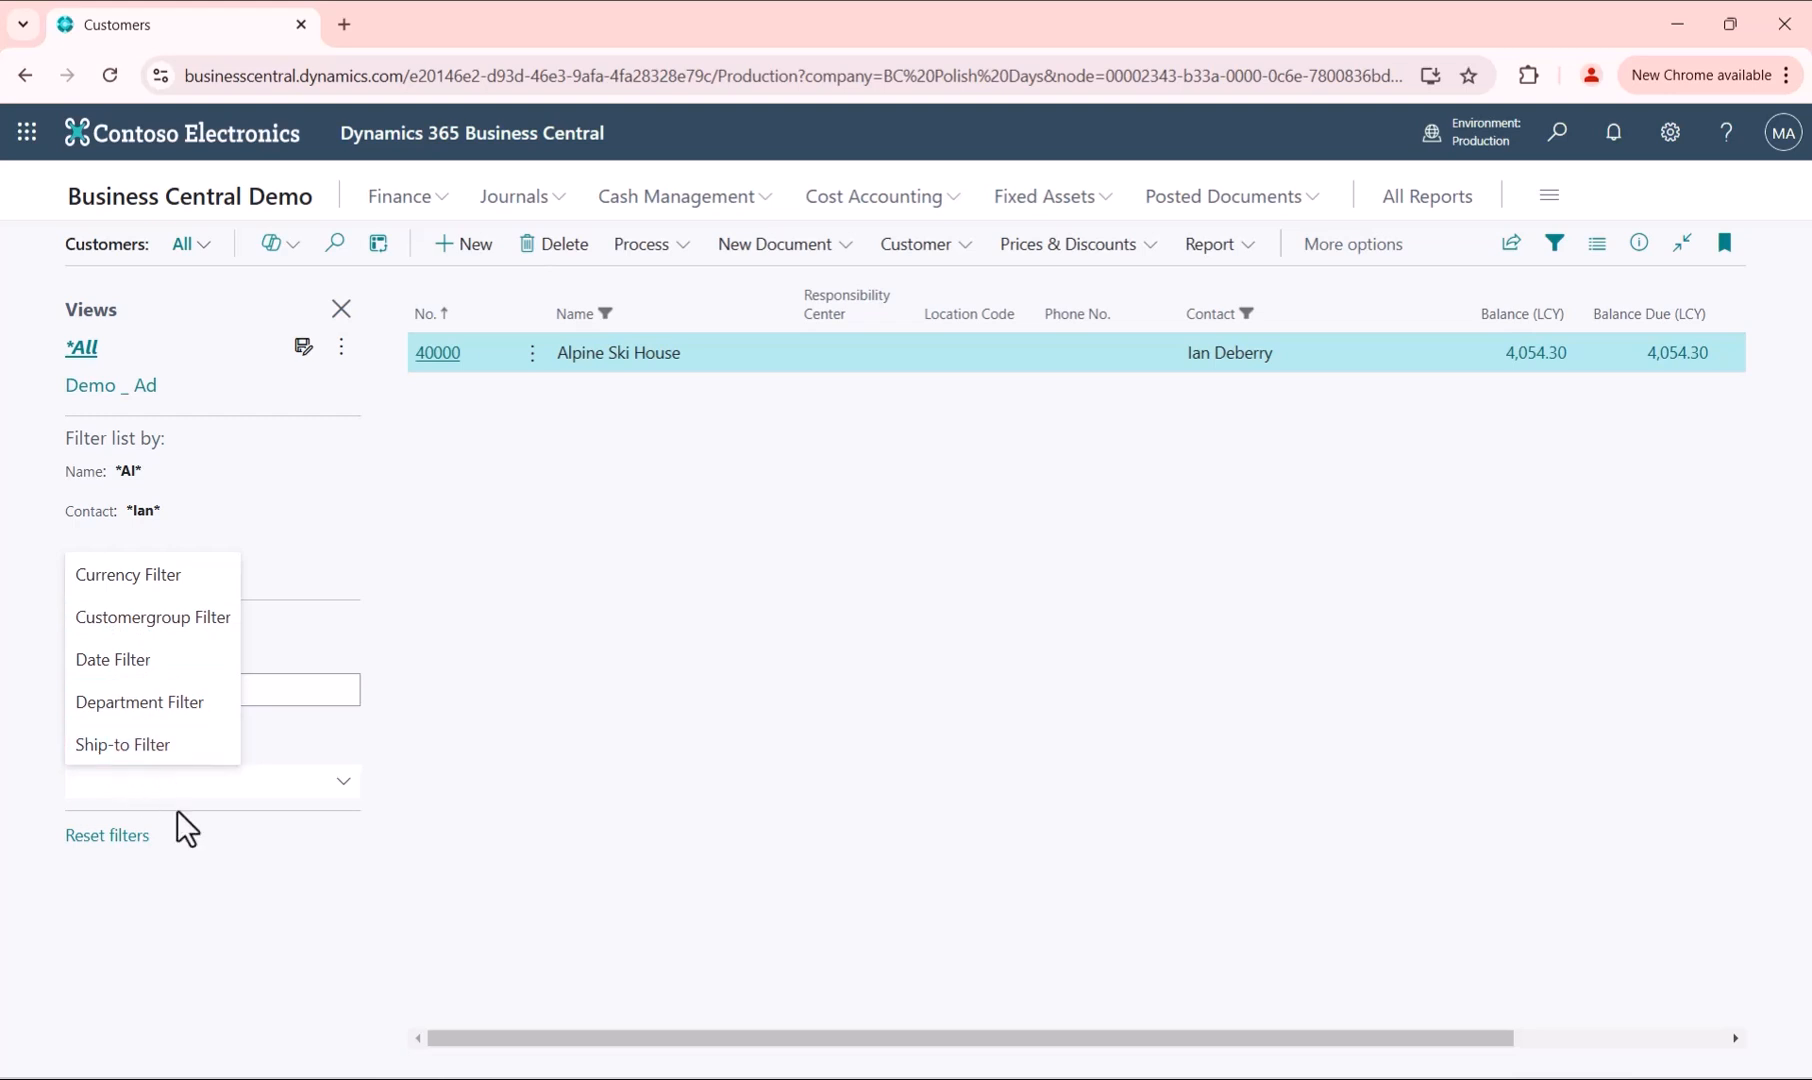
pyautogui.click(157, 886)
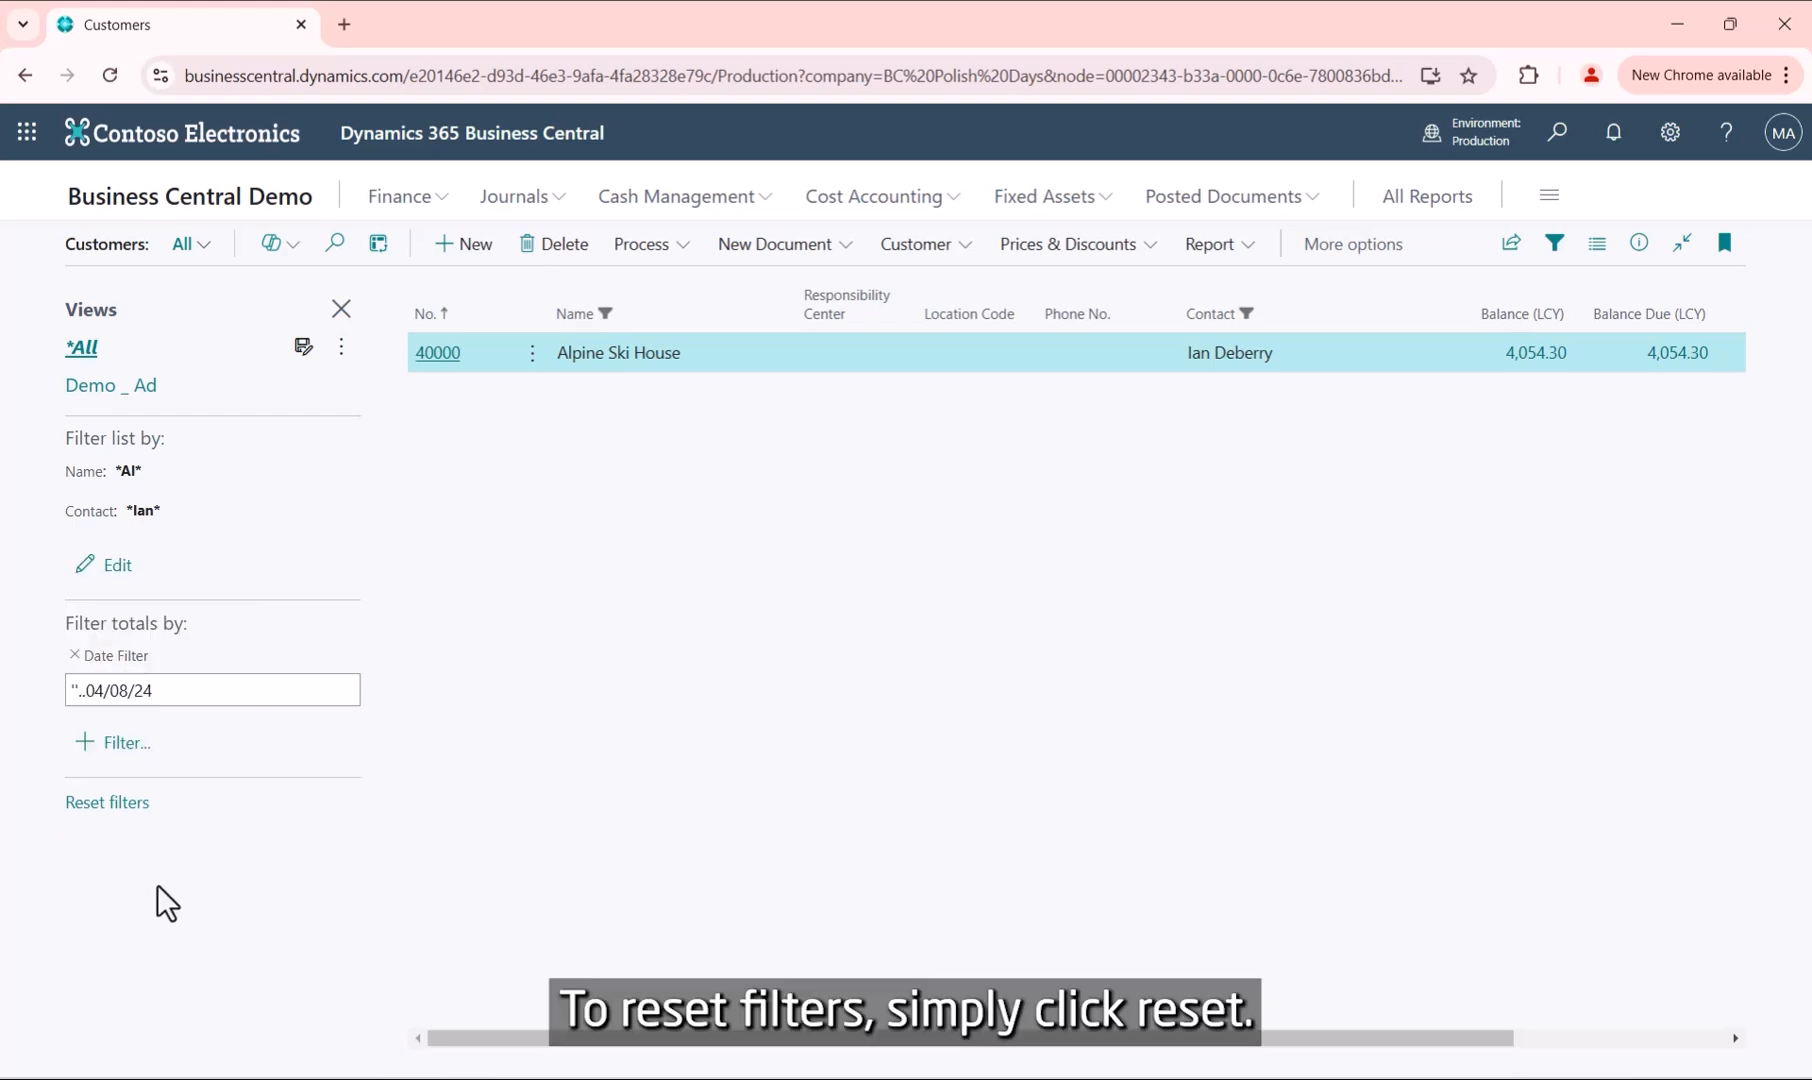
pyautogui.click(120, 805)
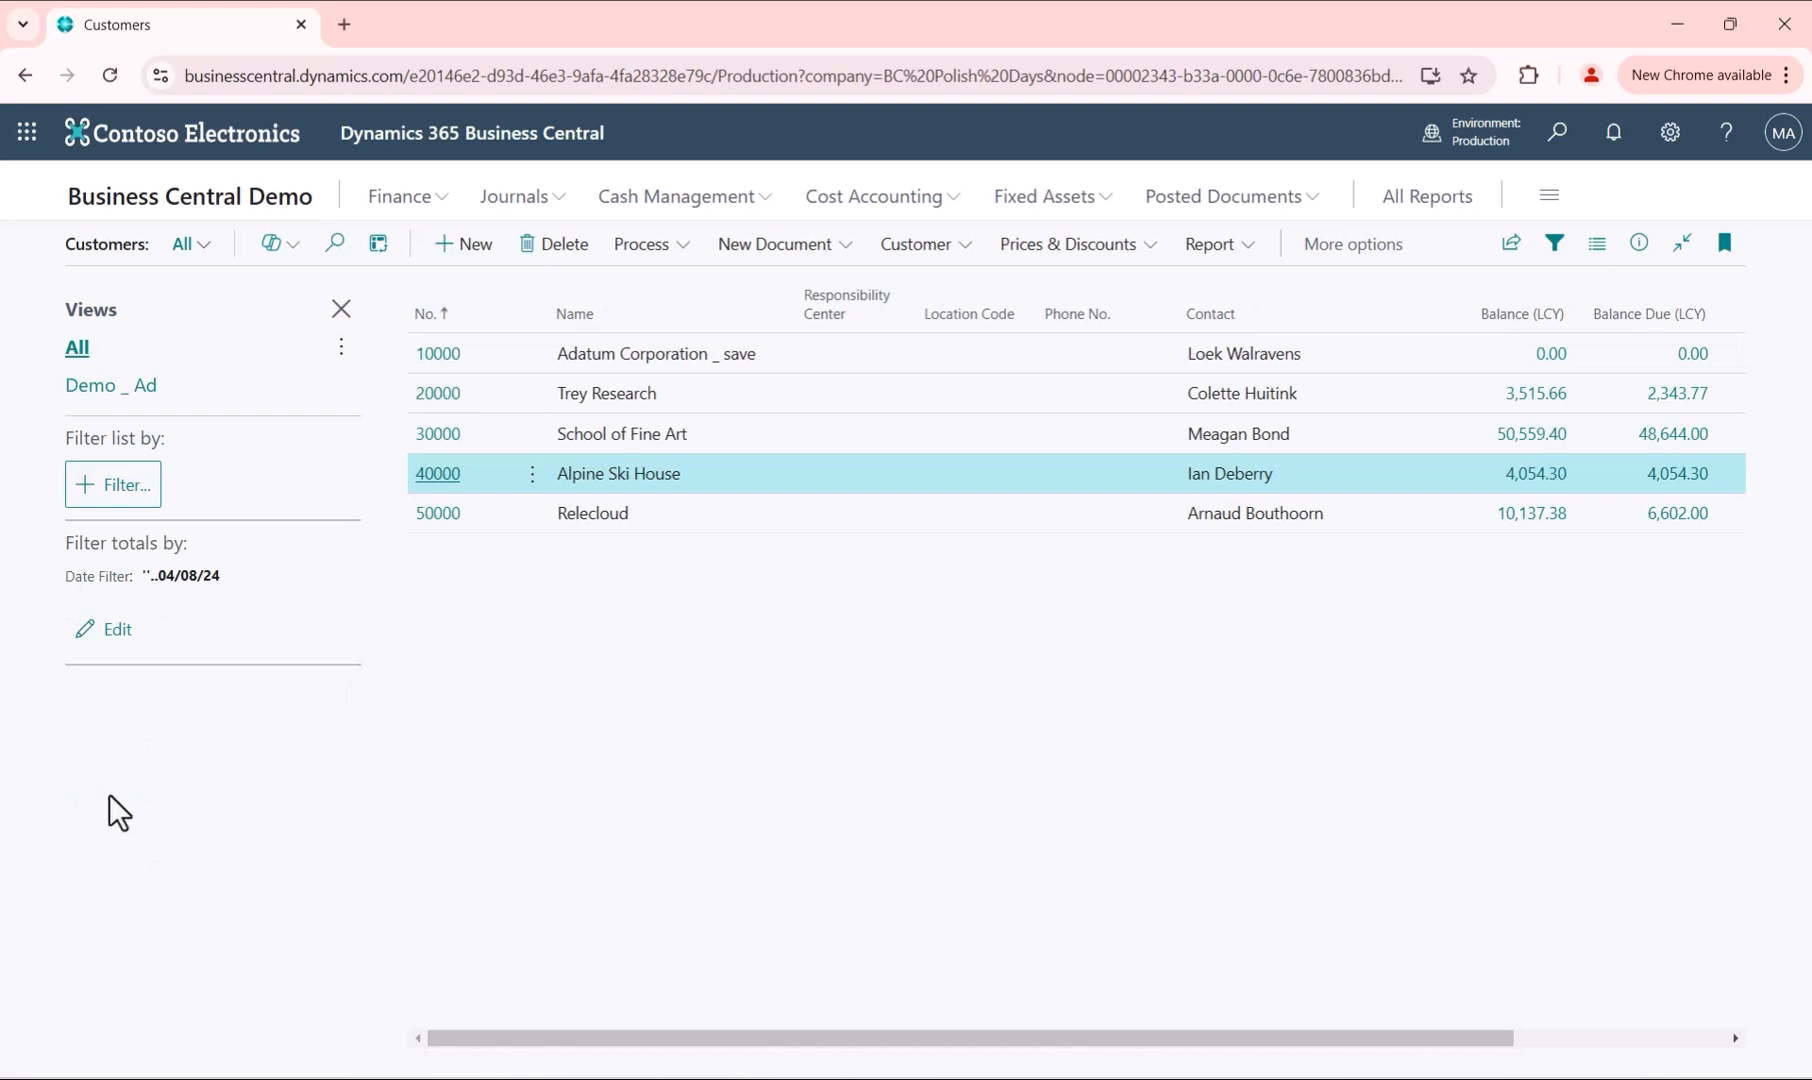
# Add a No. filter to the customer list with the customer number of Trey Research.
pyautogui.click(133, 503)
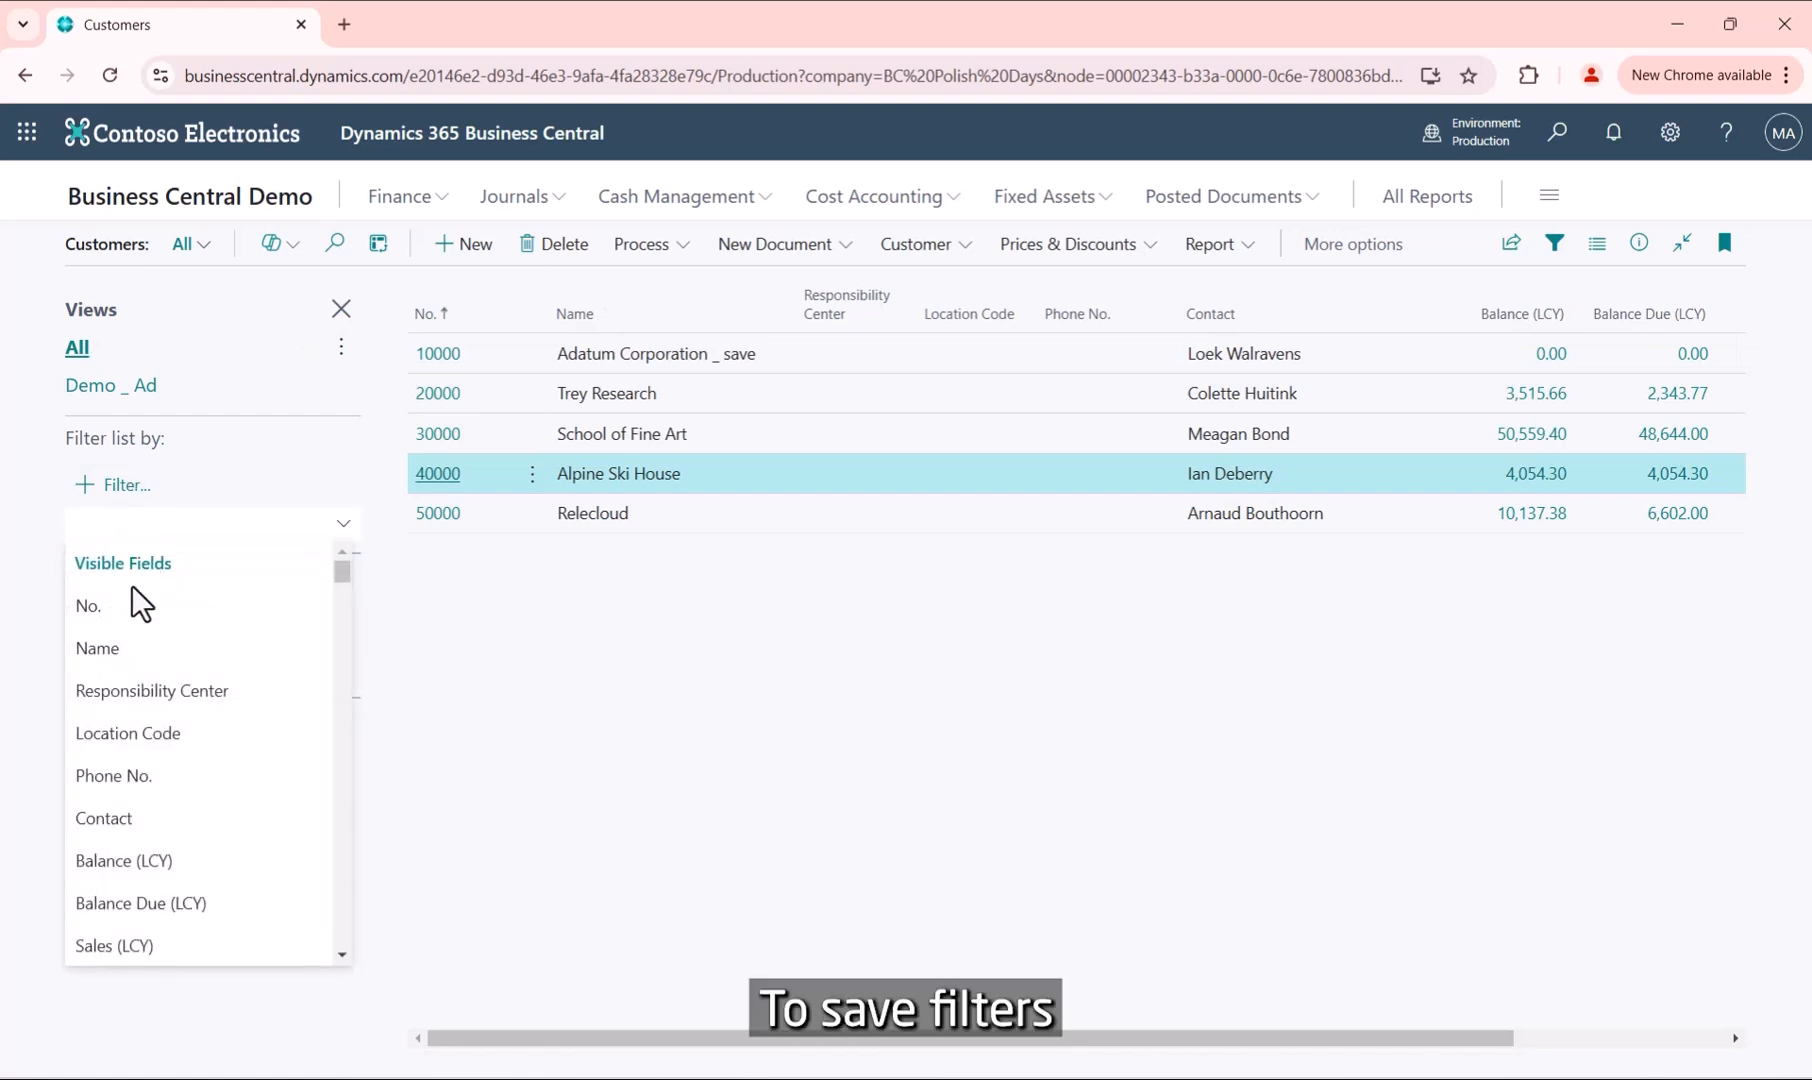
pyautogui.click(120, 608)
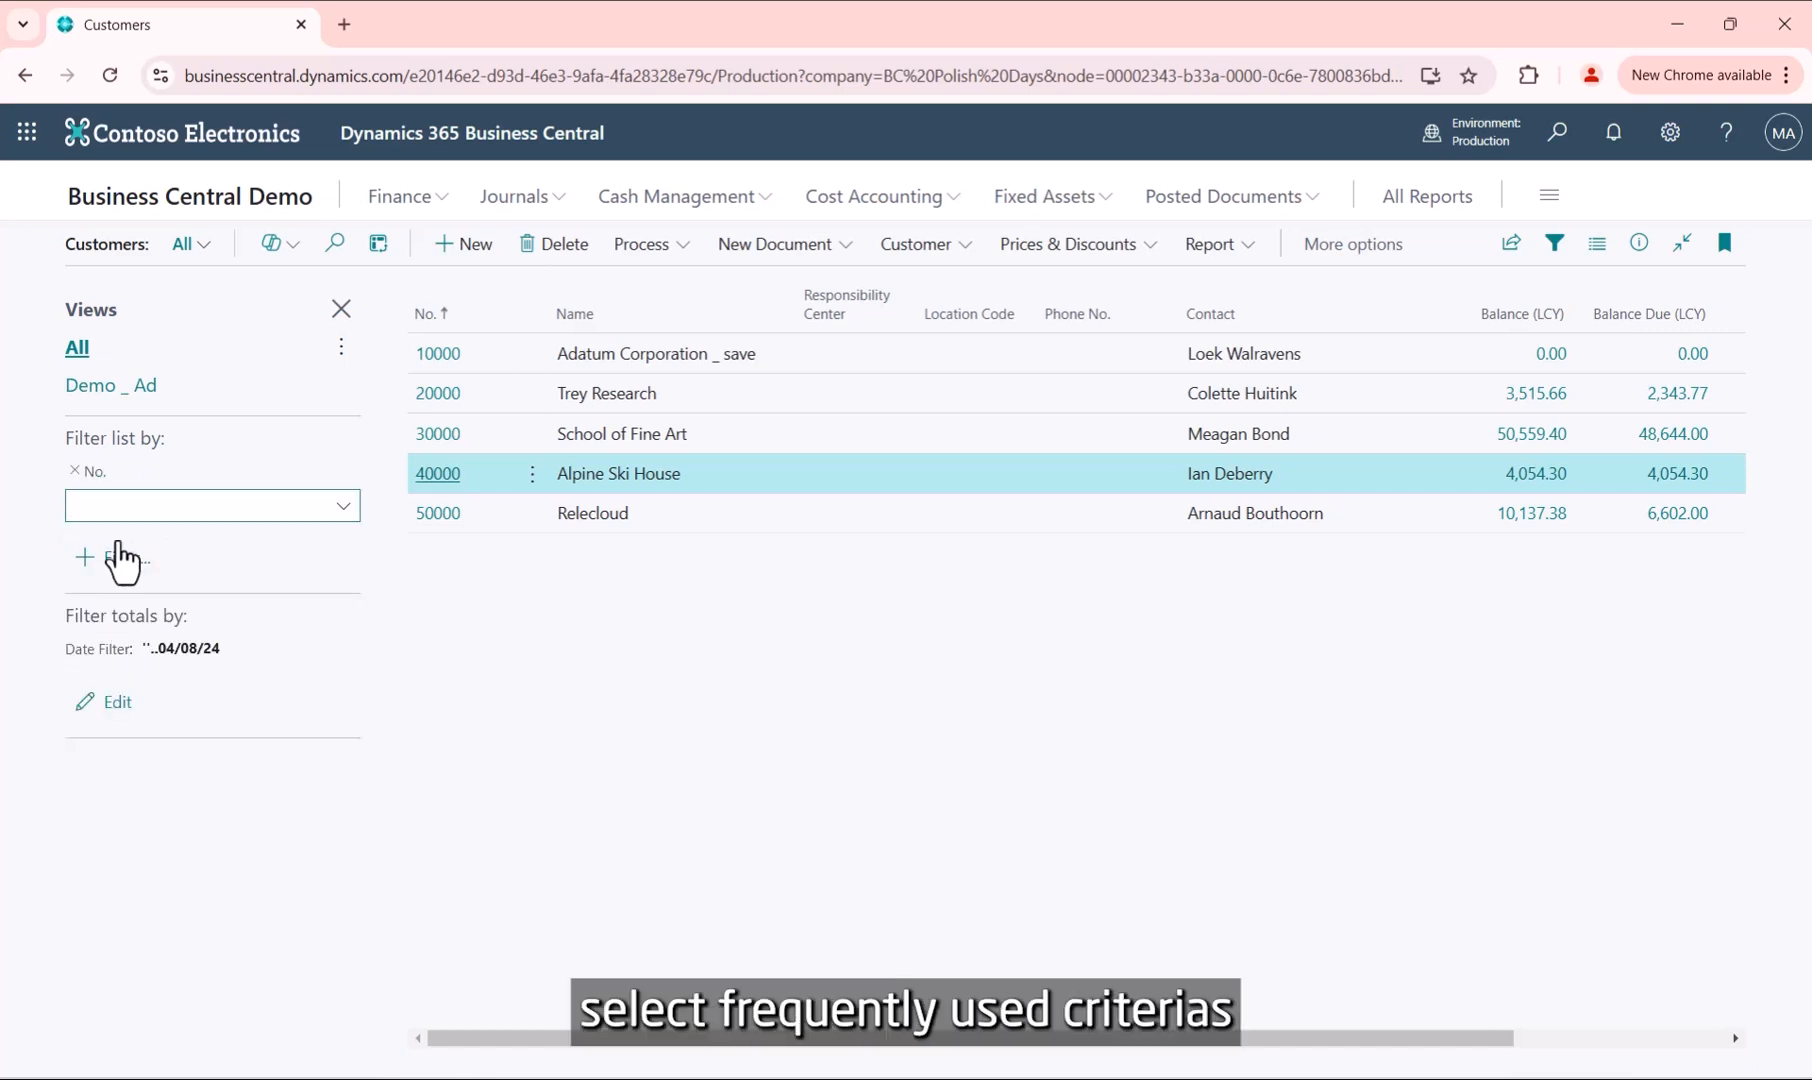
pyautogui.write('20000')
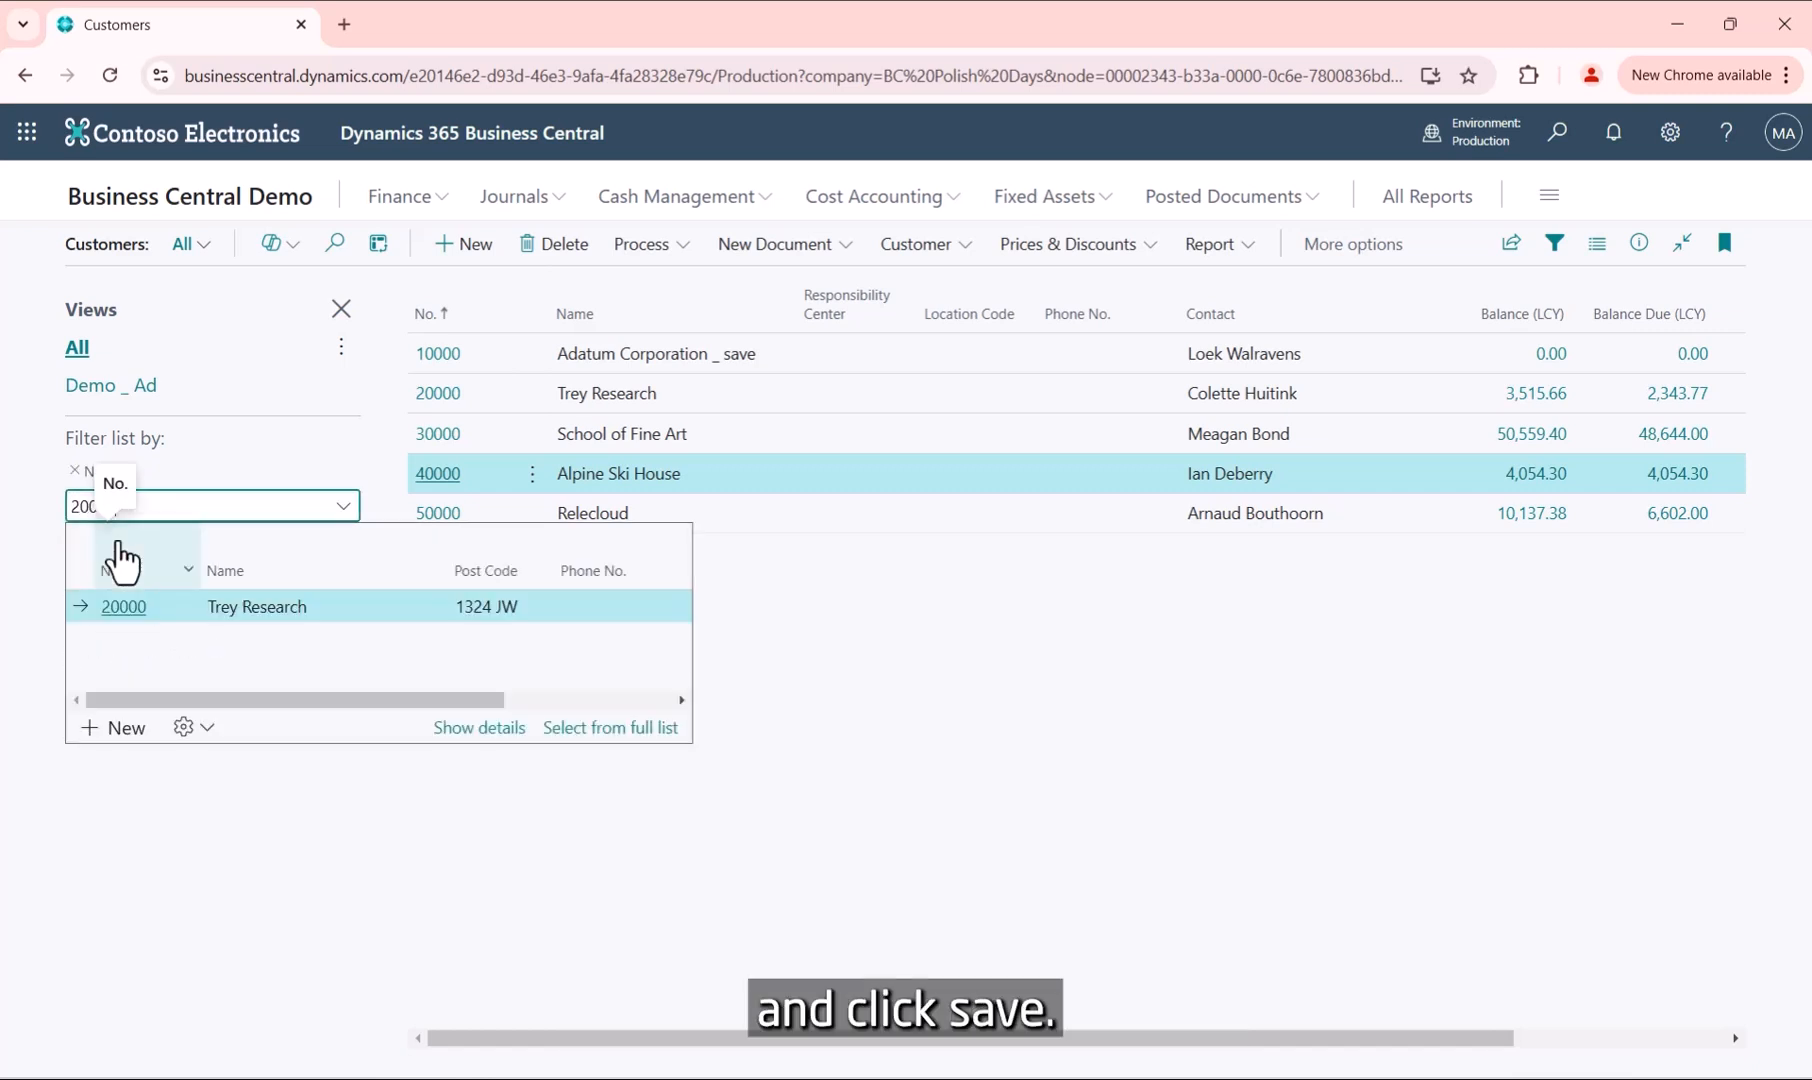
pyautogui.click(154, 606)
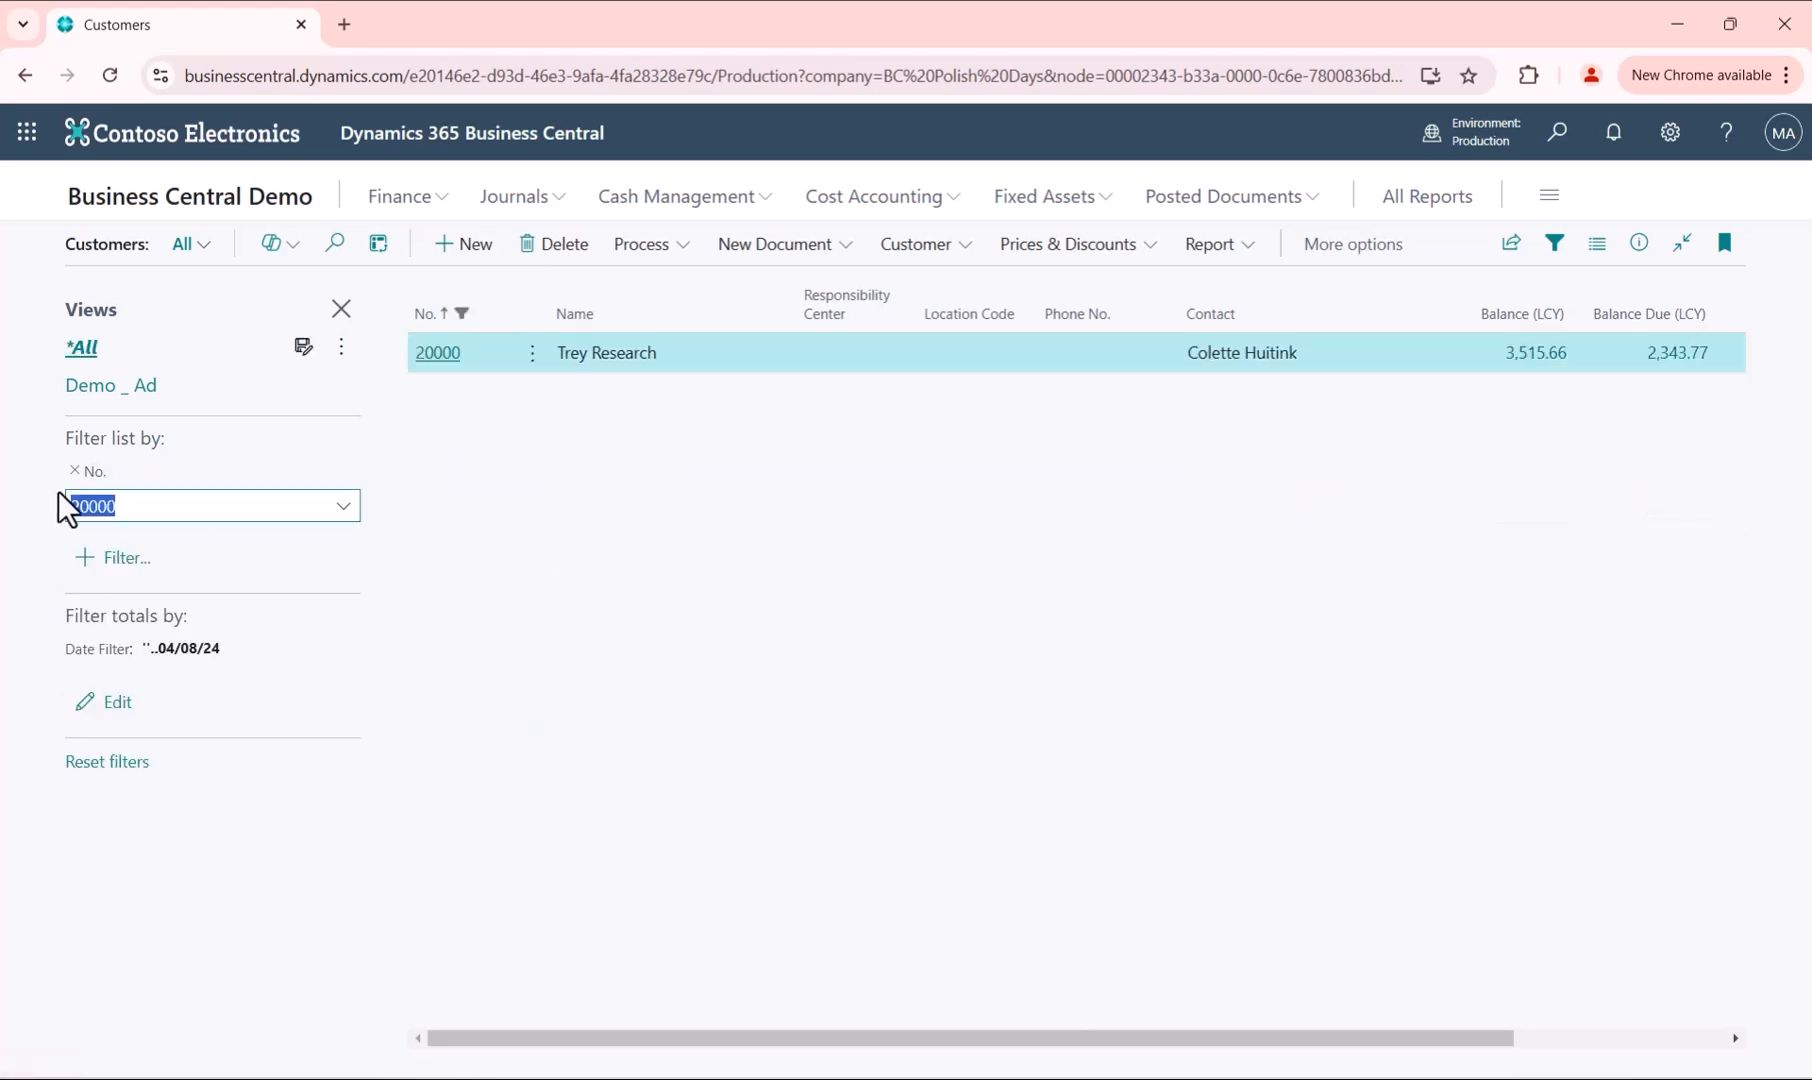
# Save the filtered customer list as a new view named Demo_filter.
pyautogui.click(303, 348)
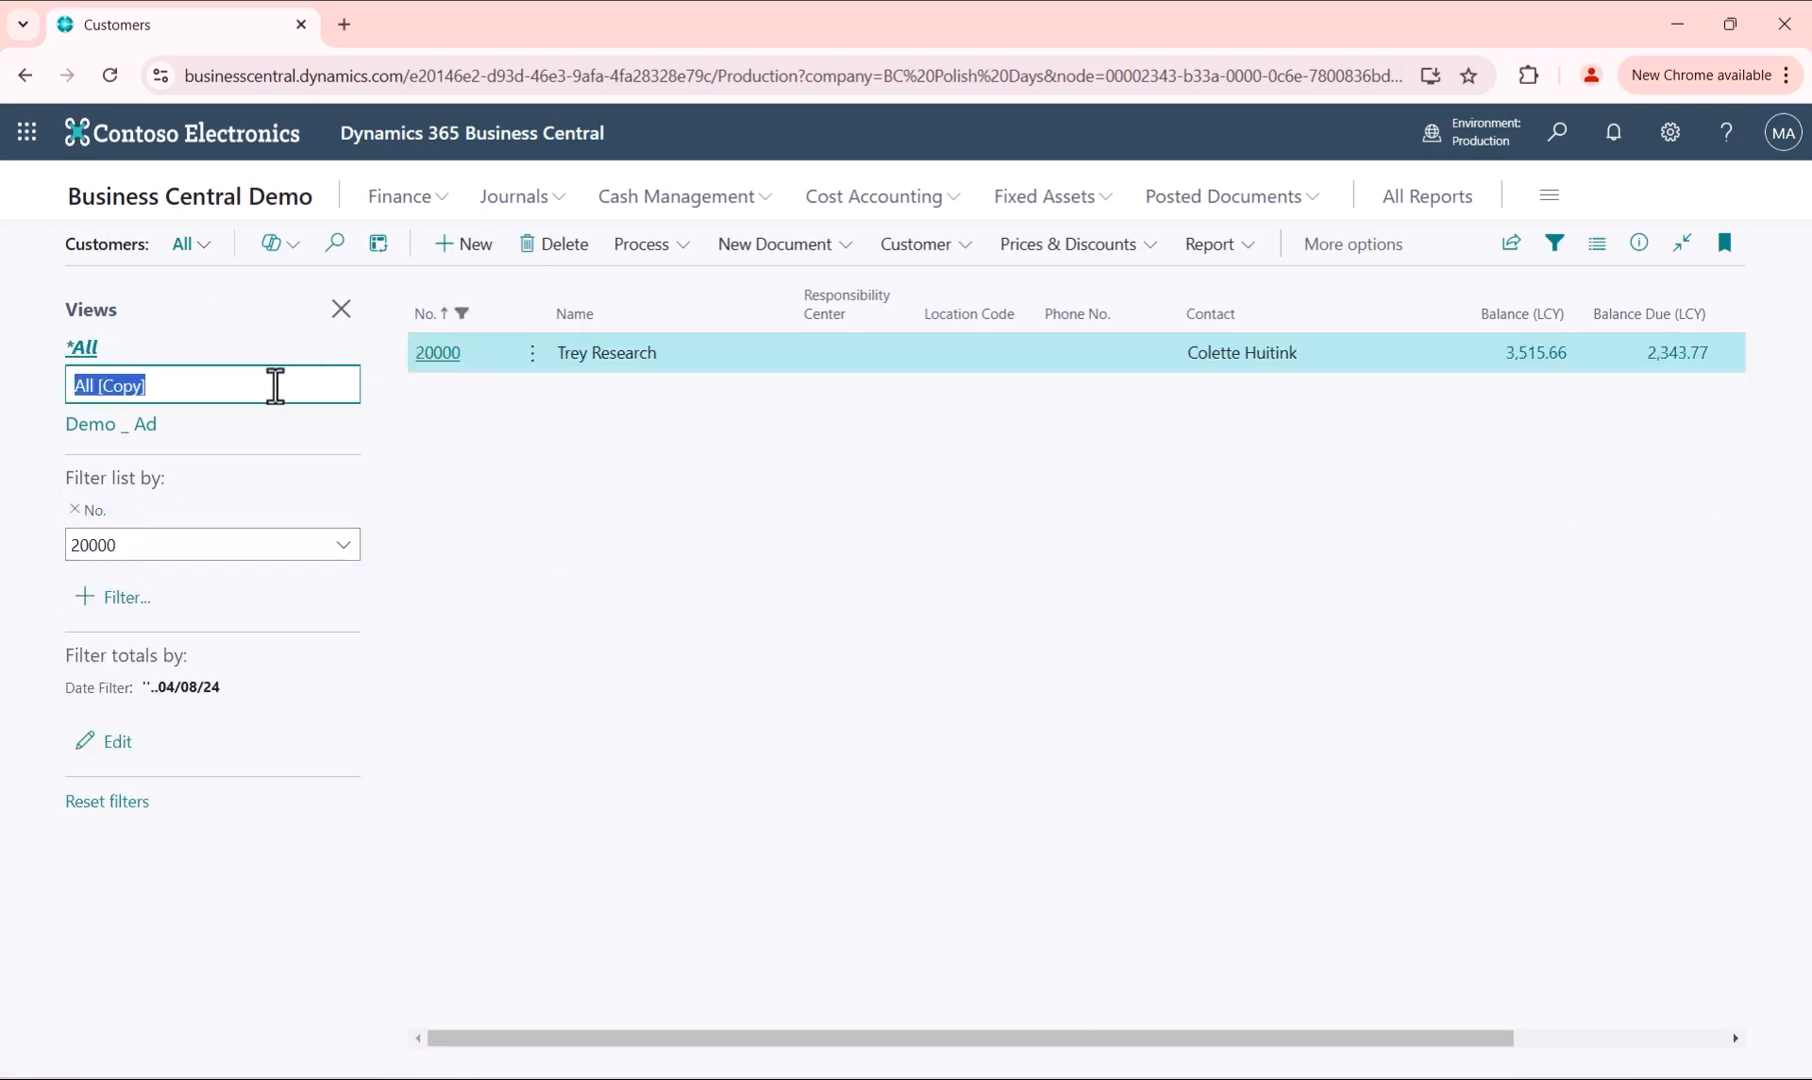
pyautogui.write('Demo_filter')
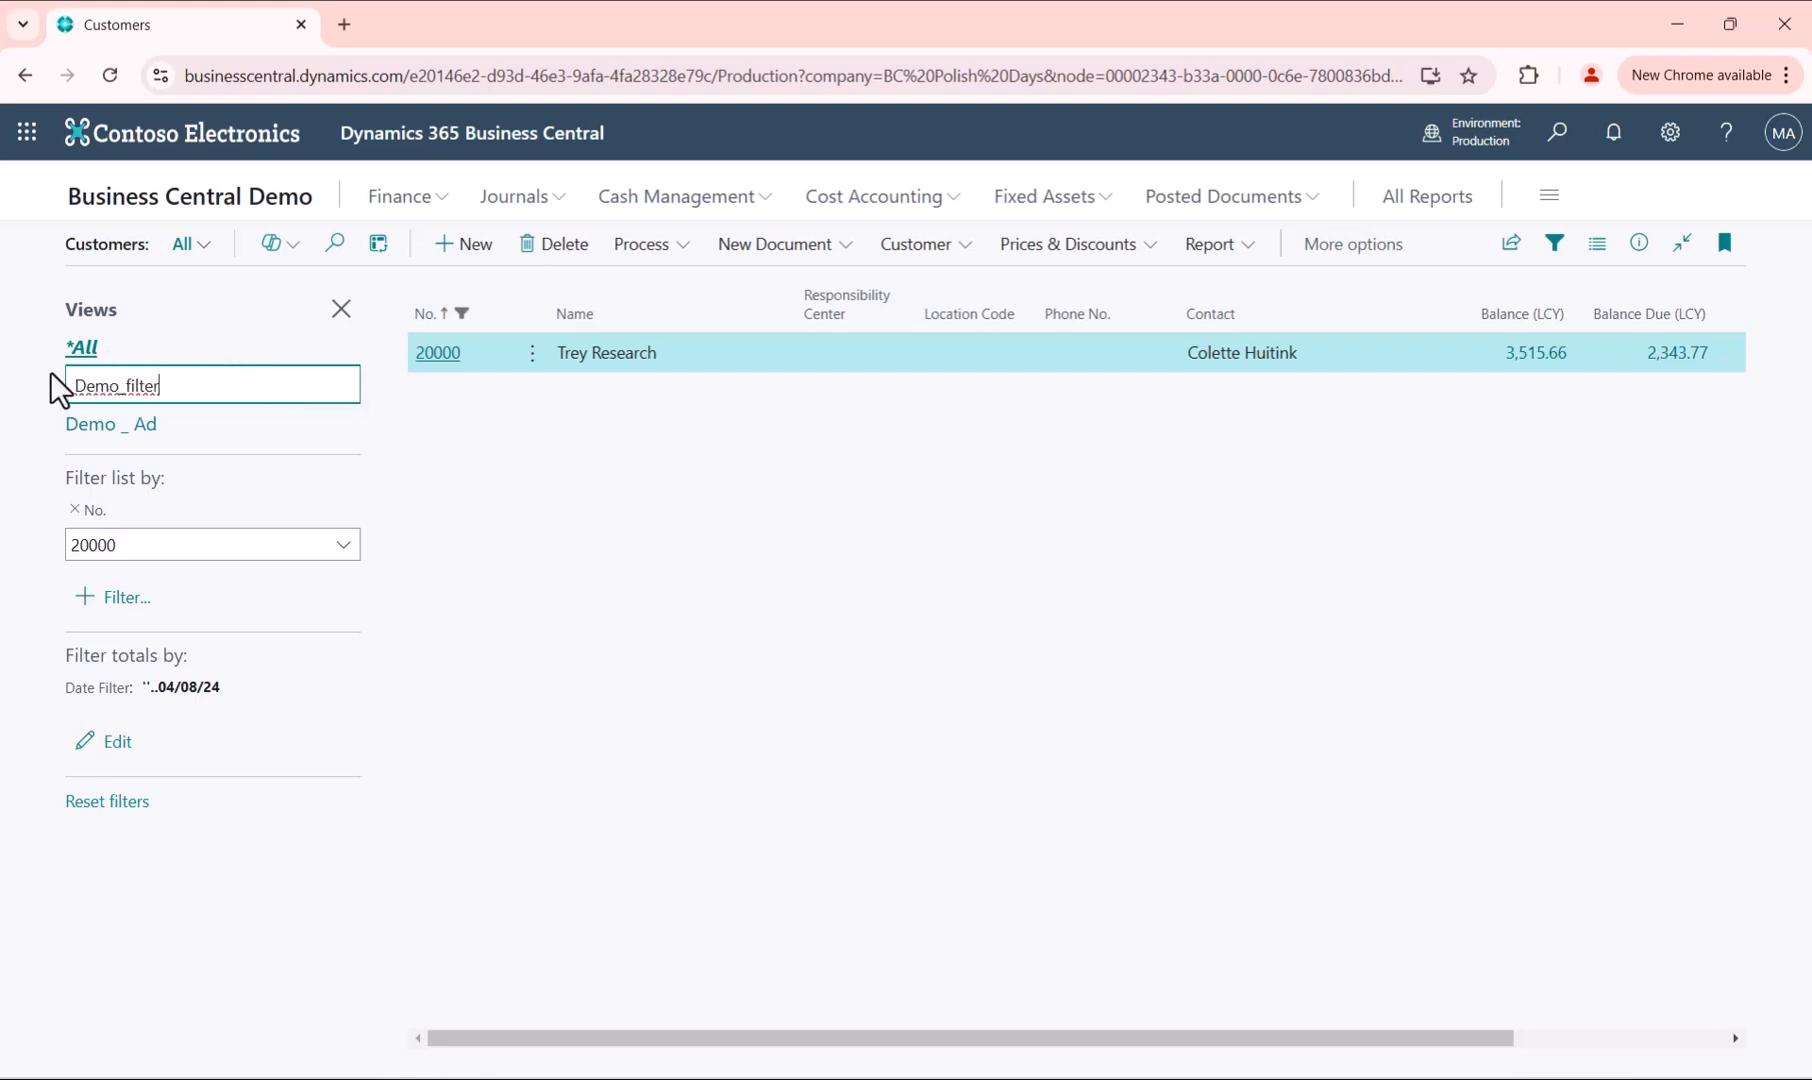
pyautogui.press('Return')
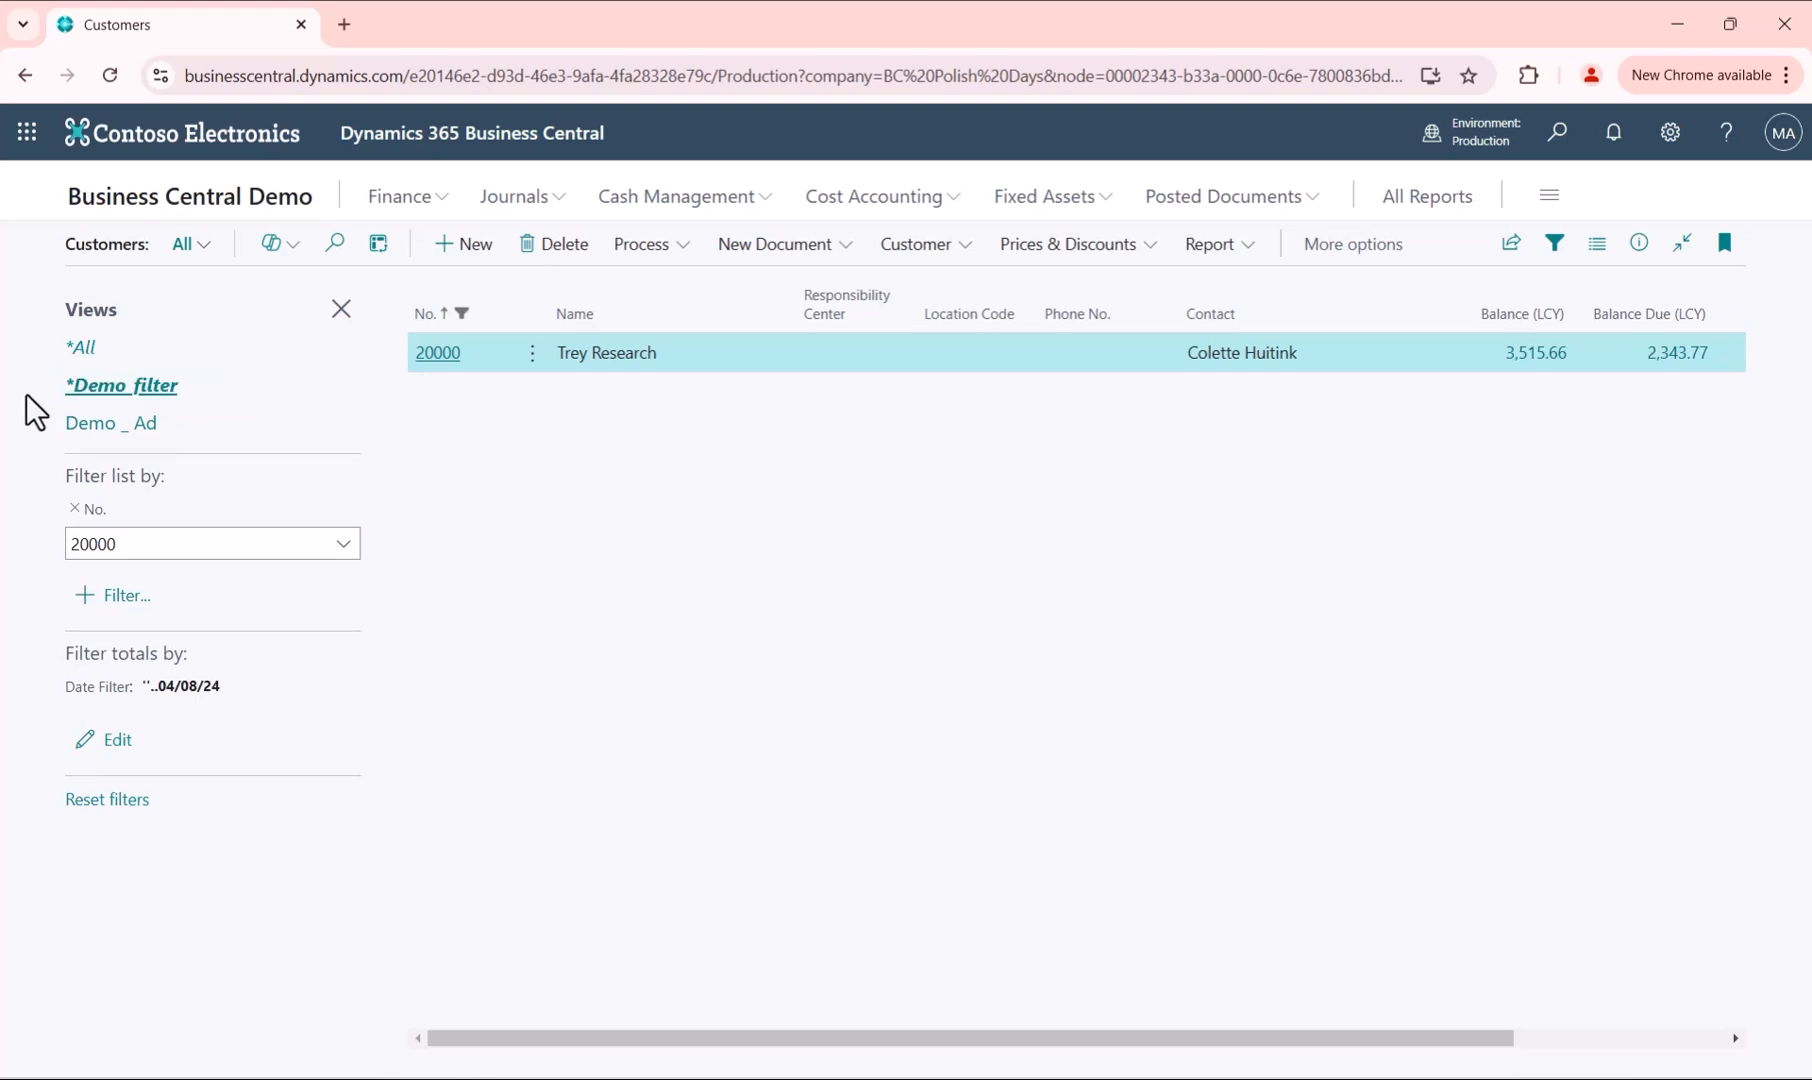
# Hide the filter pane and switch the customer list to the All view.
pyautogui.click(341, 309)
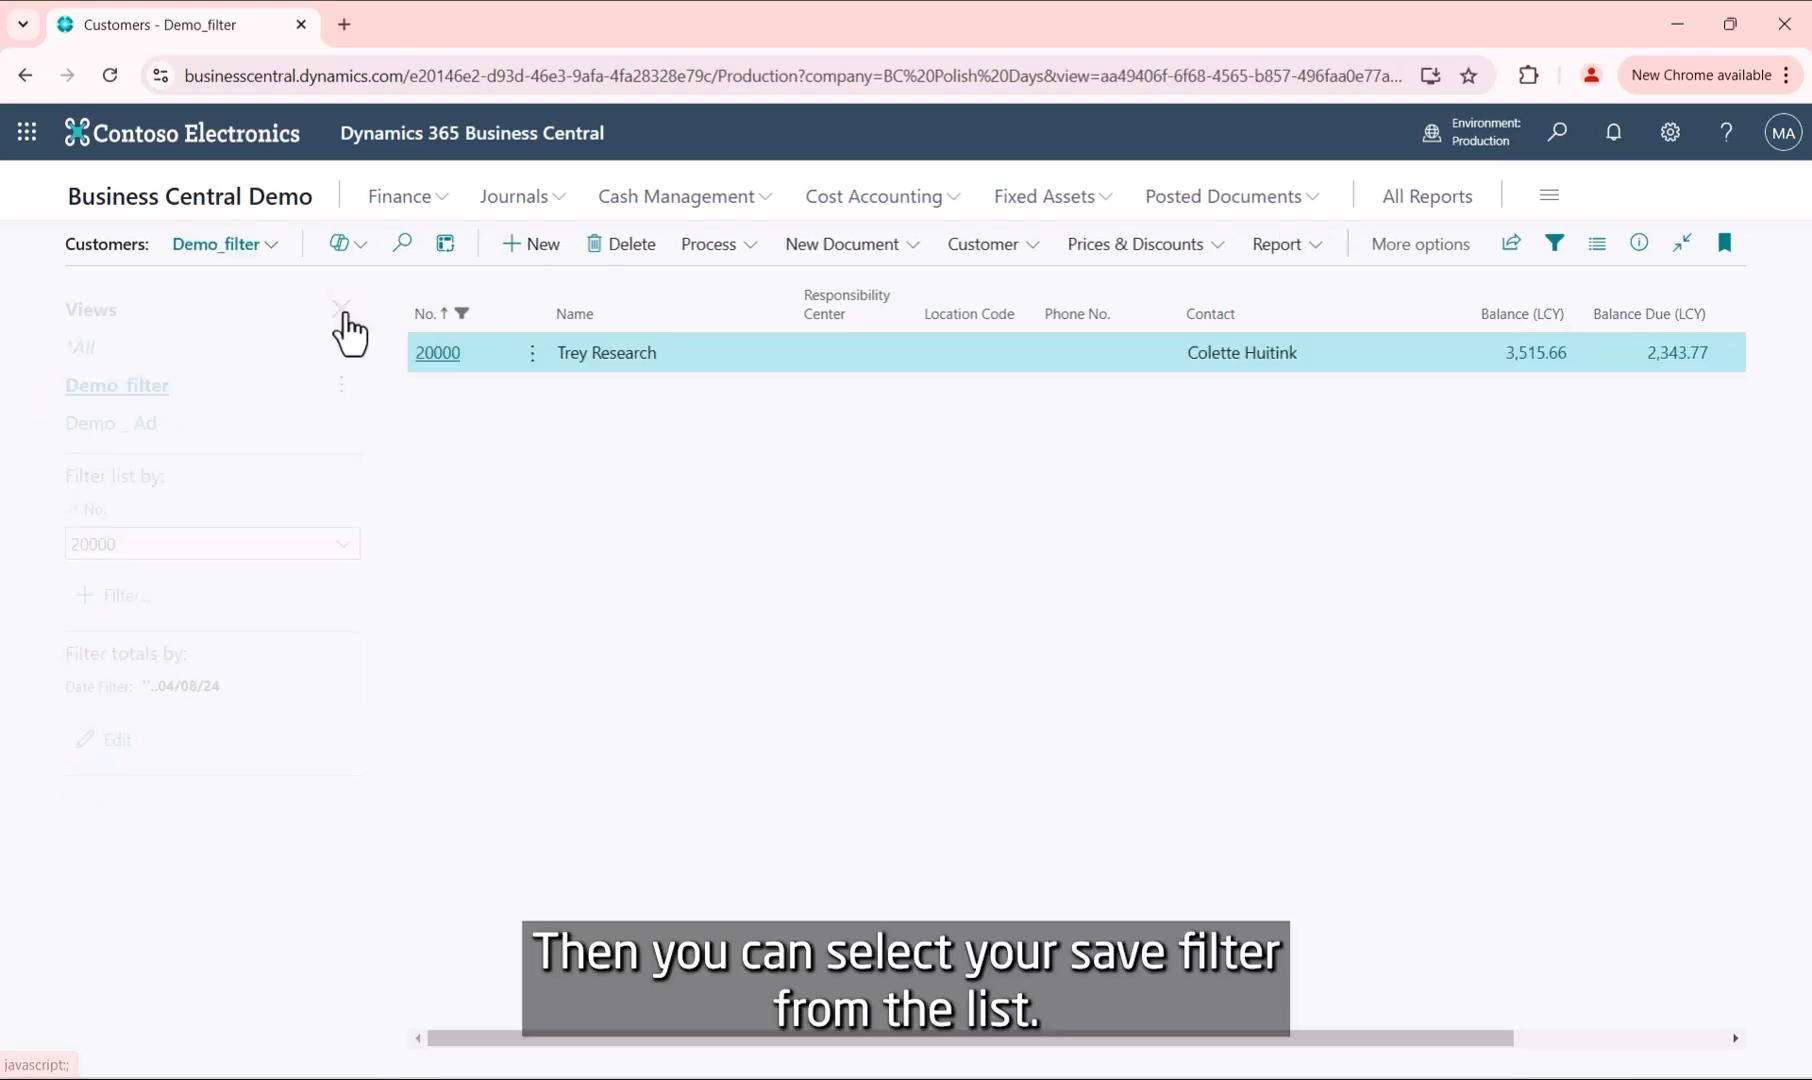
pyautogui.click(271, 258)
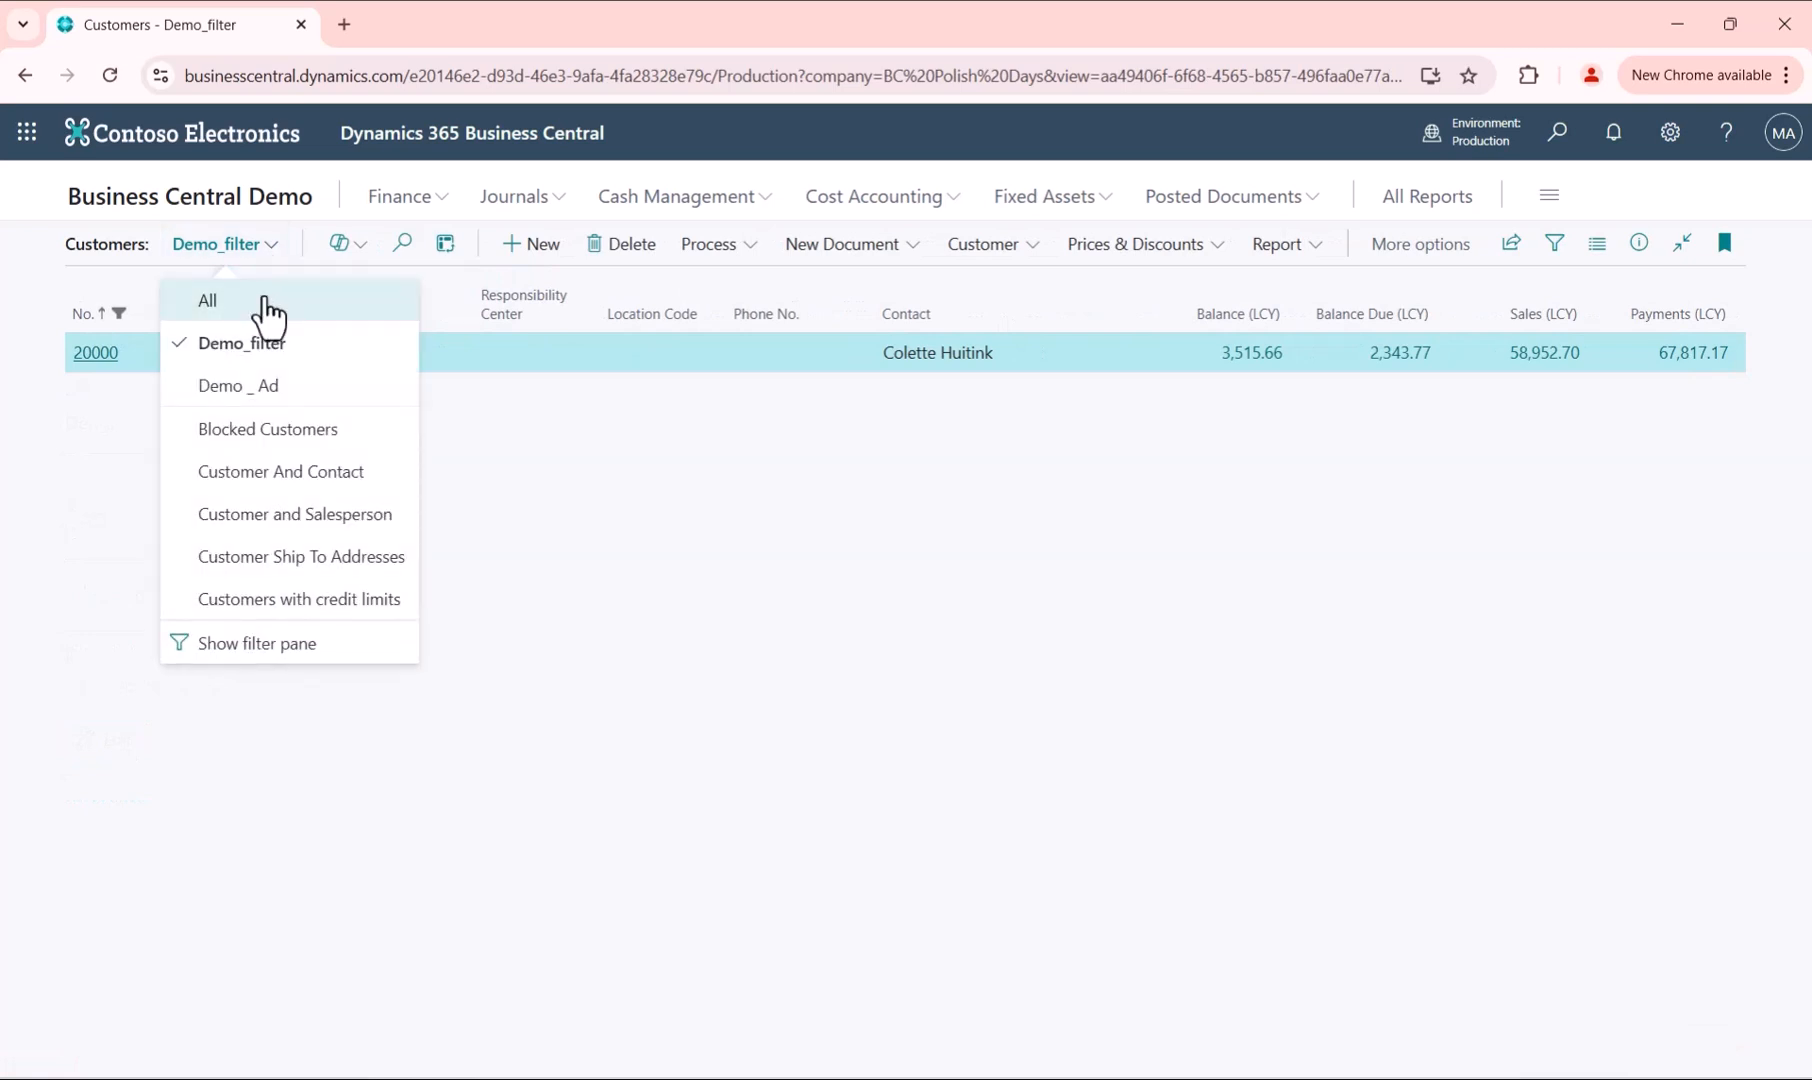
pyautogui.click(268, 300)
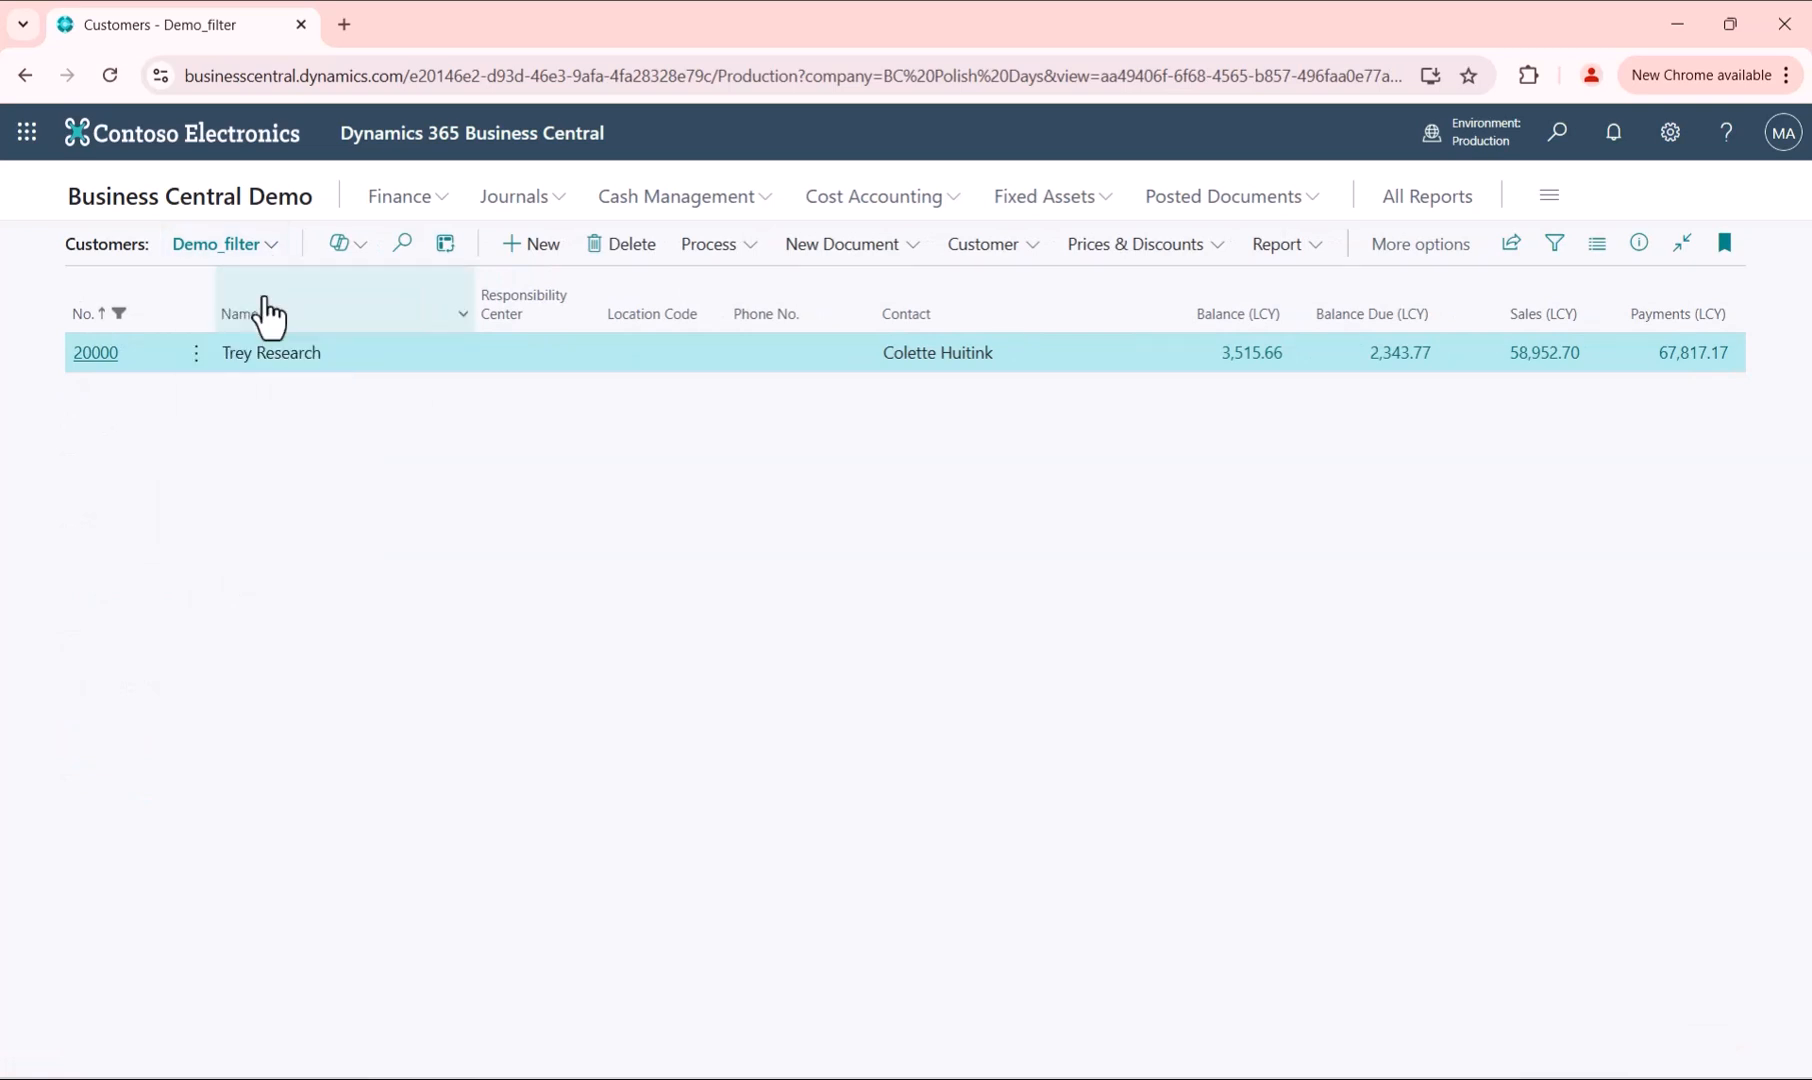
# Apply the saved Demo_filter view to the customer list and return to the All view.
pyautogui.click(206, 262)
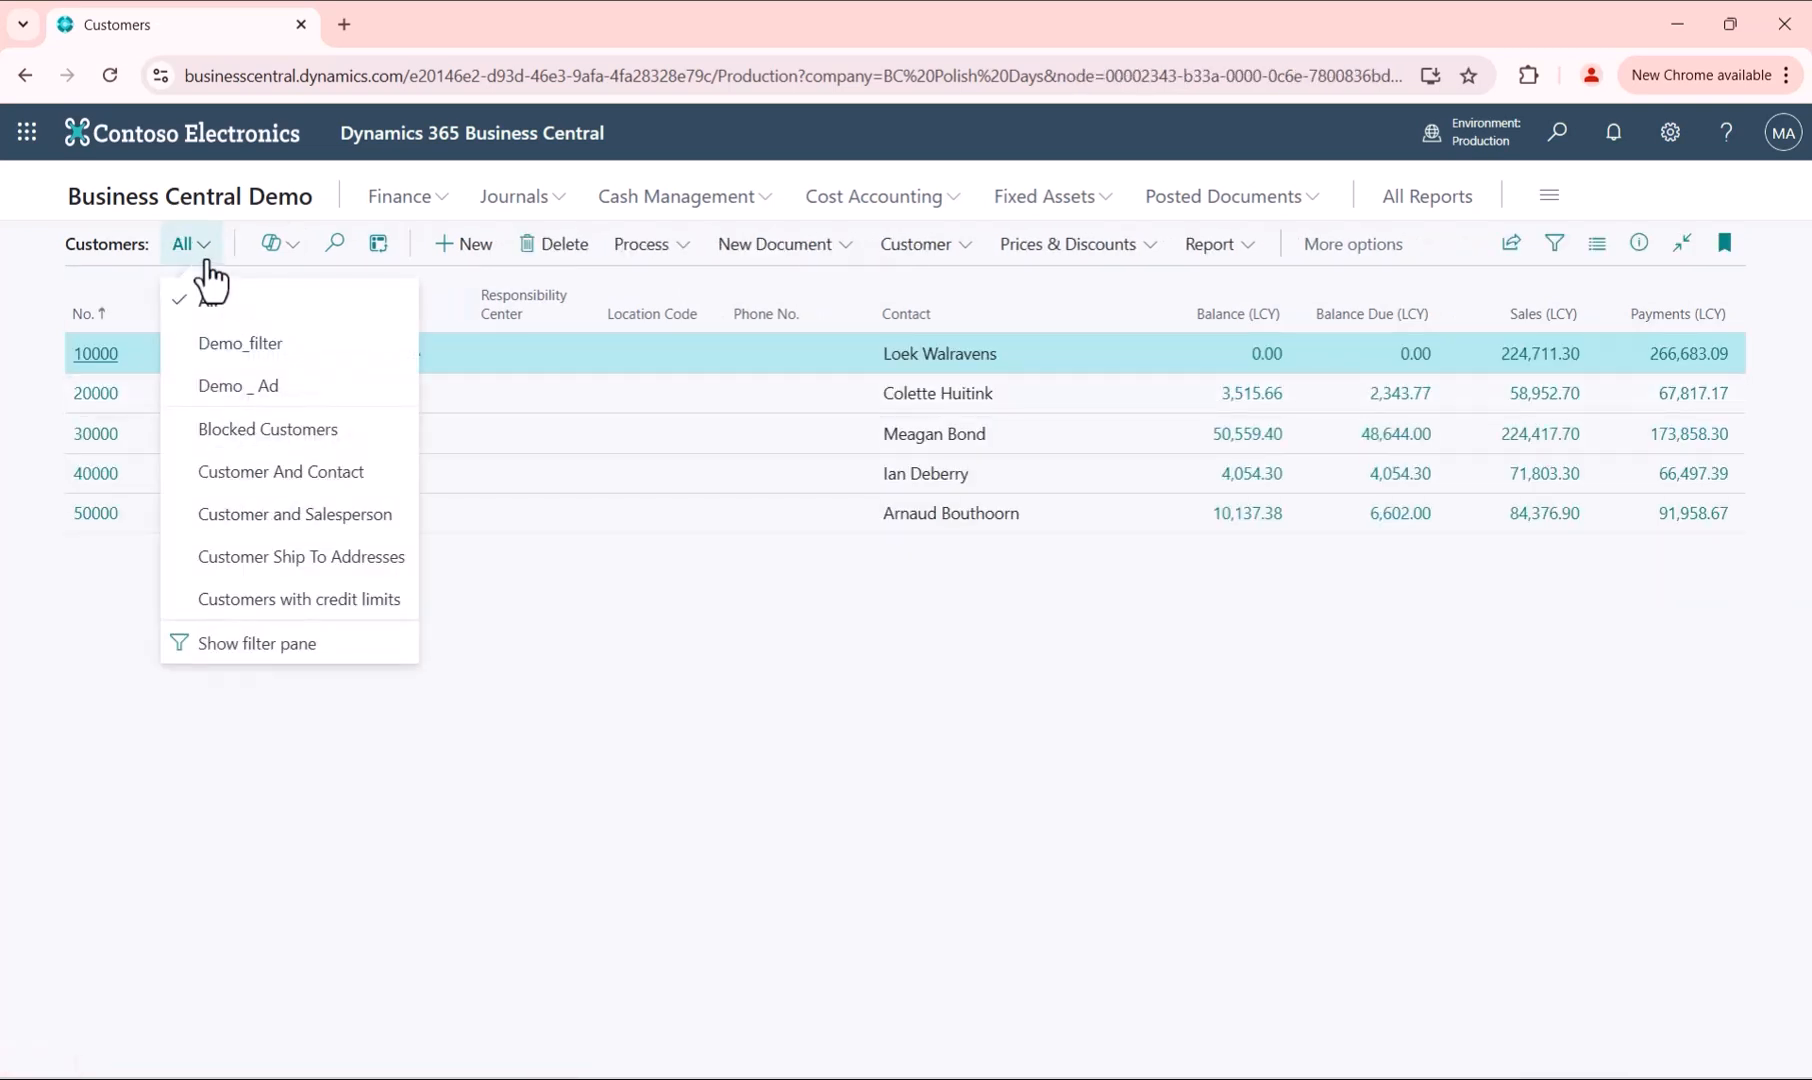
pyautogui.click(213, 353)
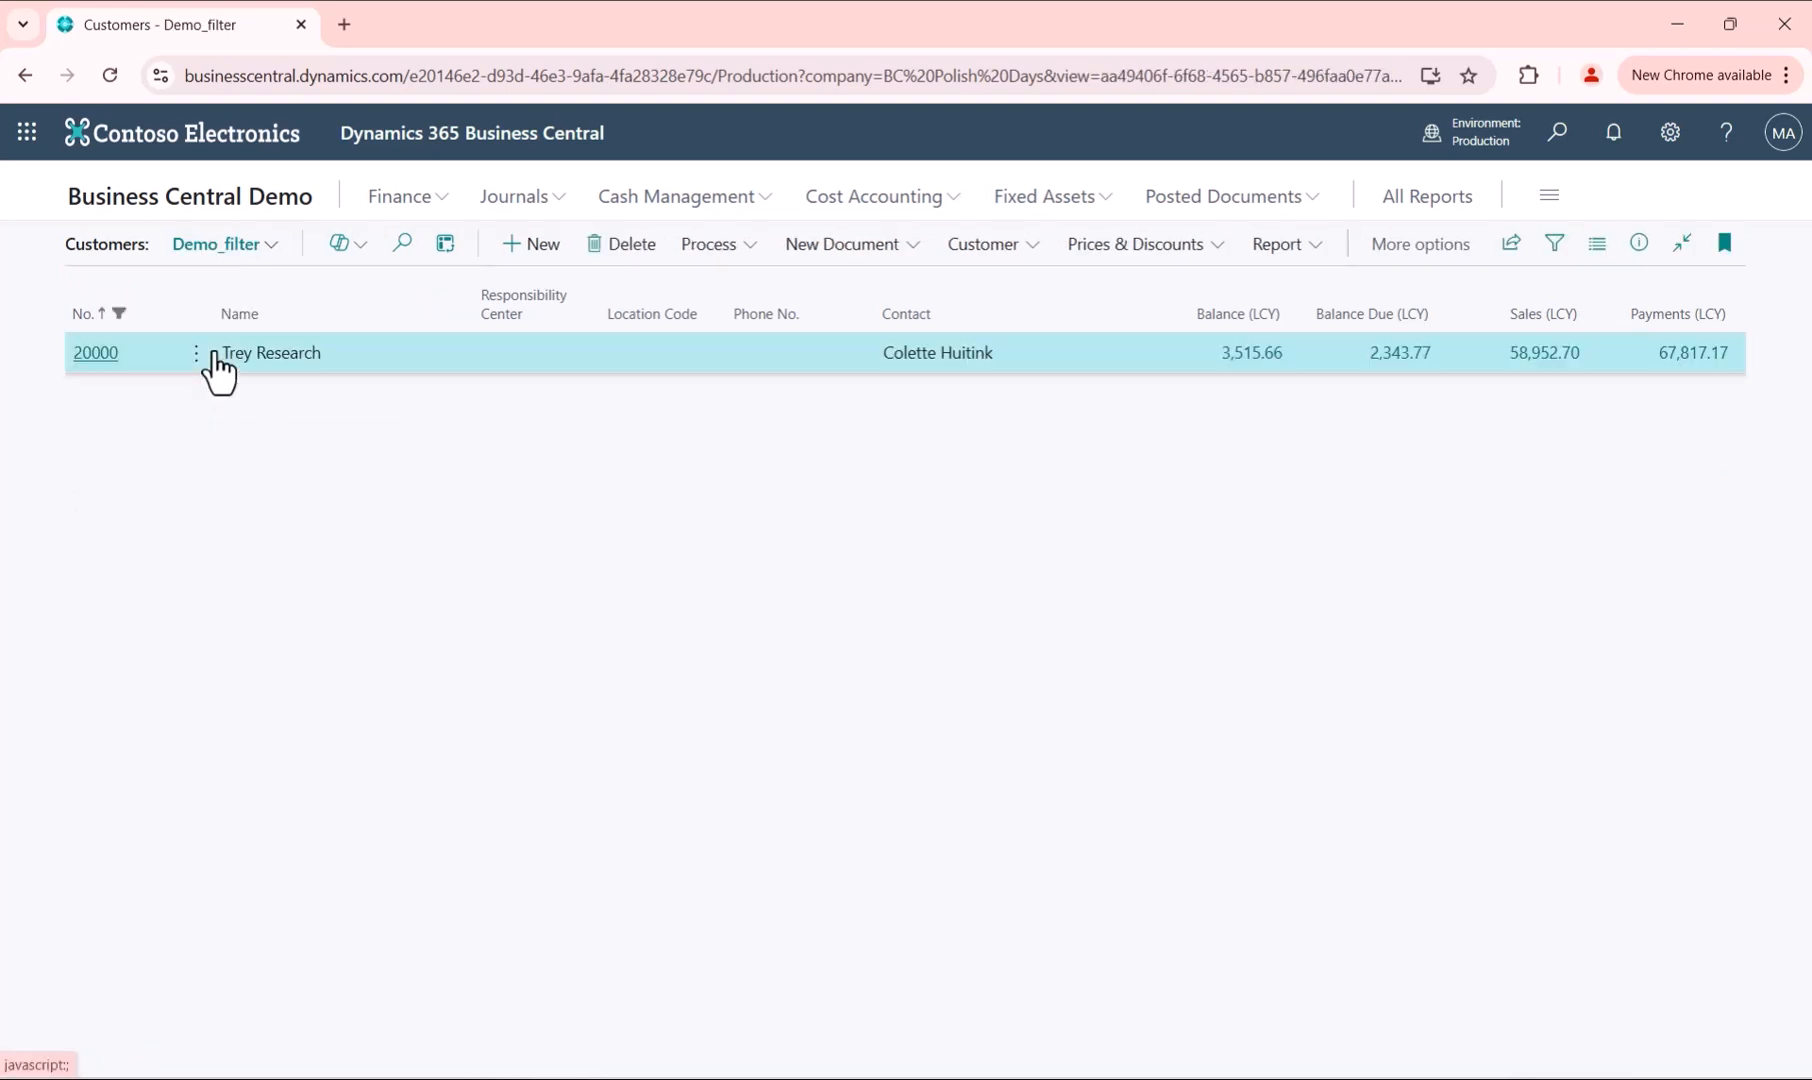
pyautogui.click(255, 248)
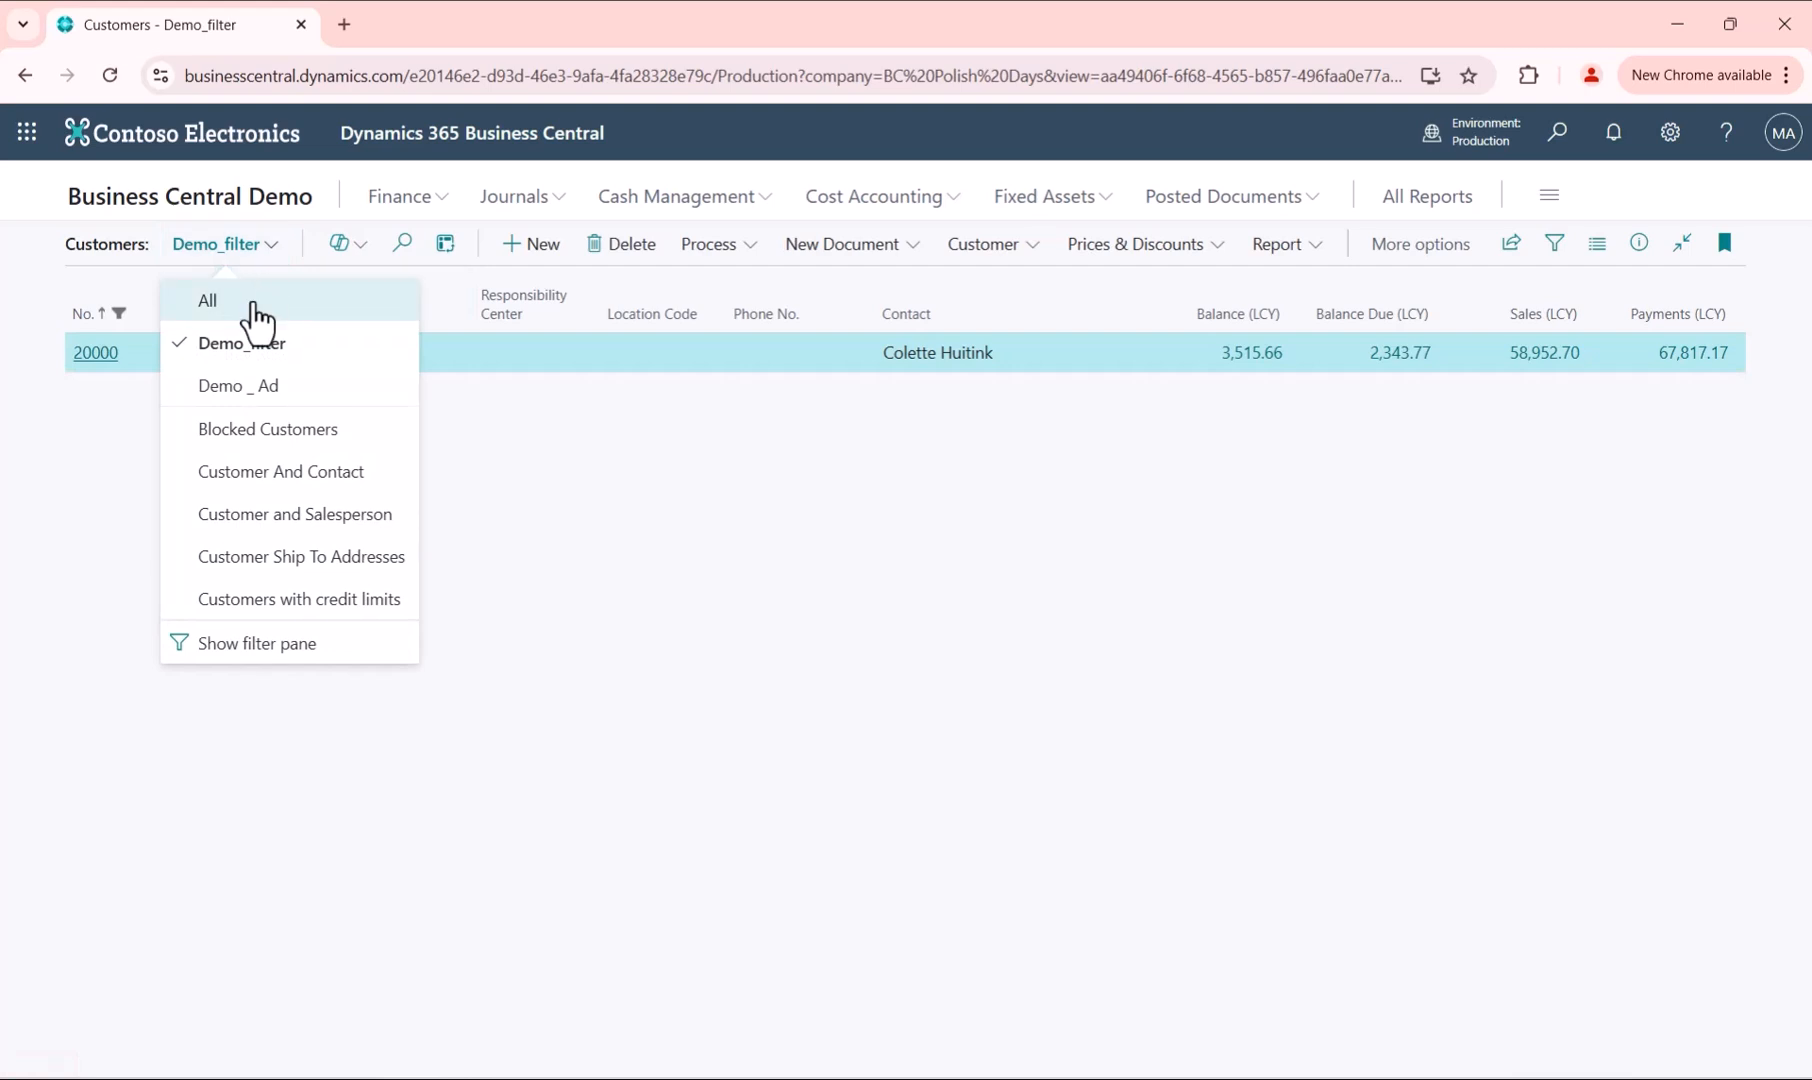
pyautogui.click(255, 318)
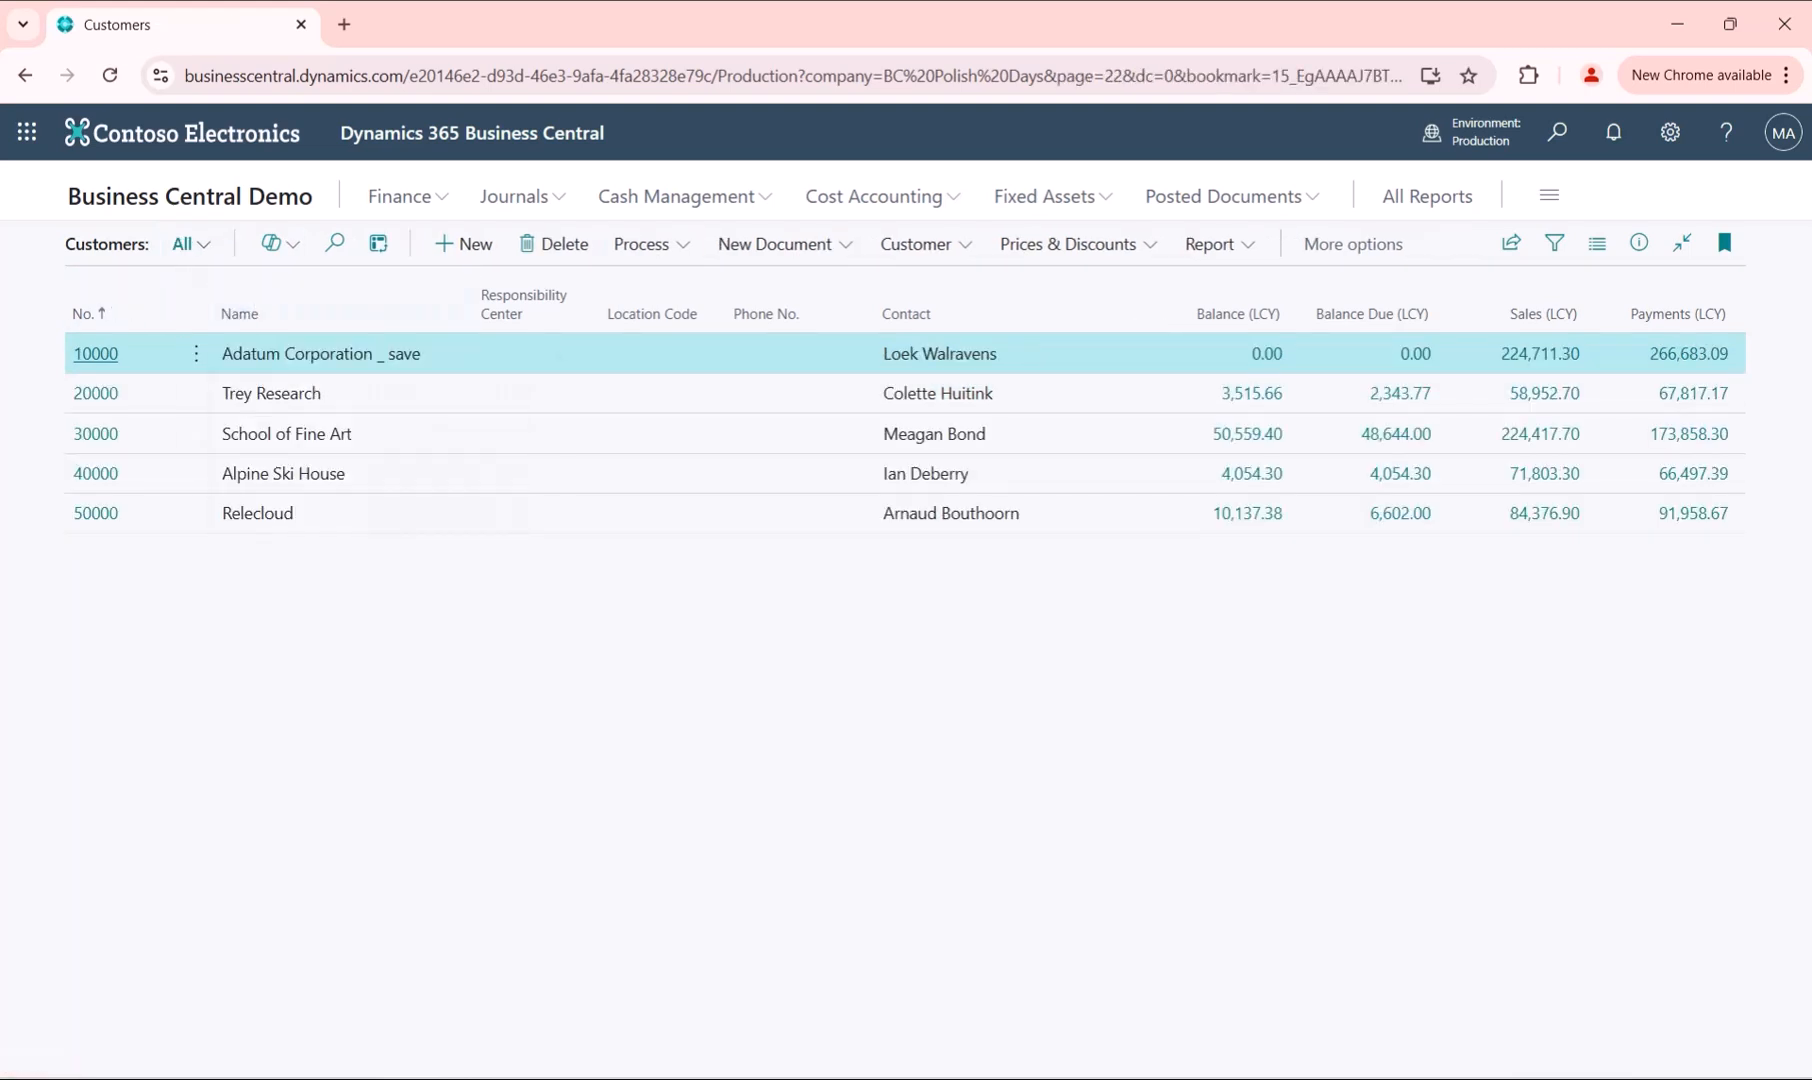
# Open the full customer list in Excel.
pyautogui.click(1511, 248)
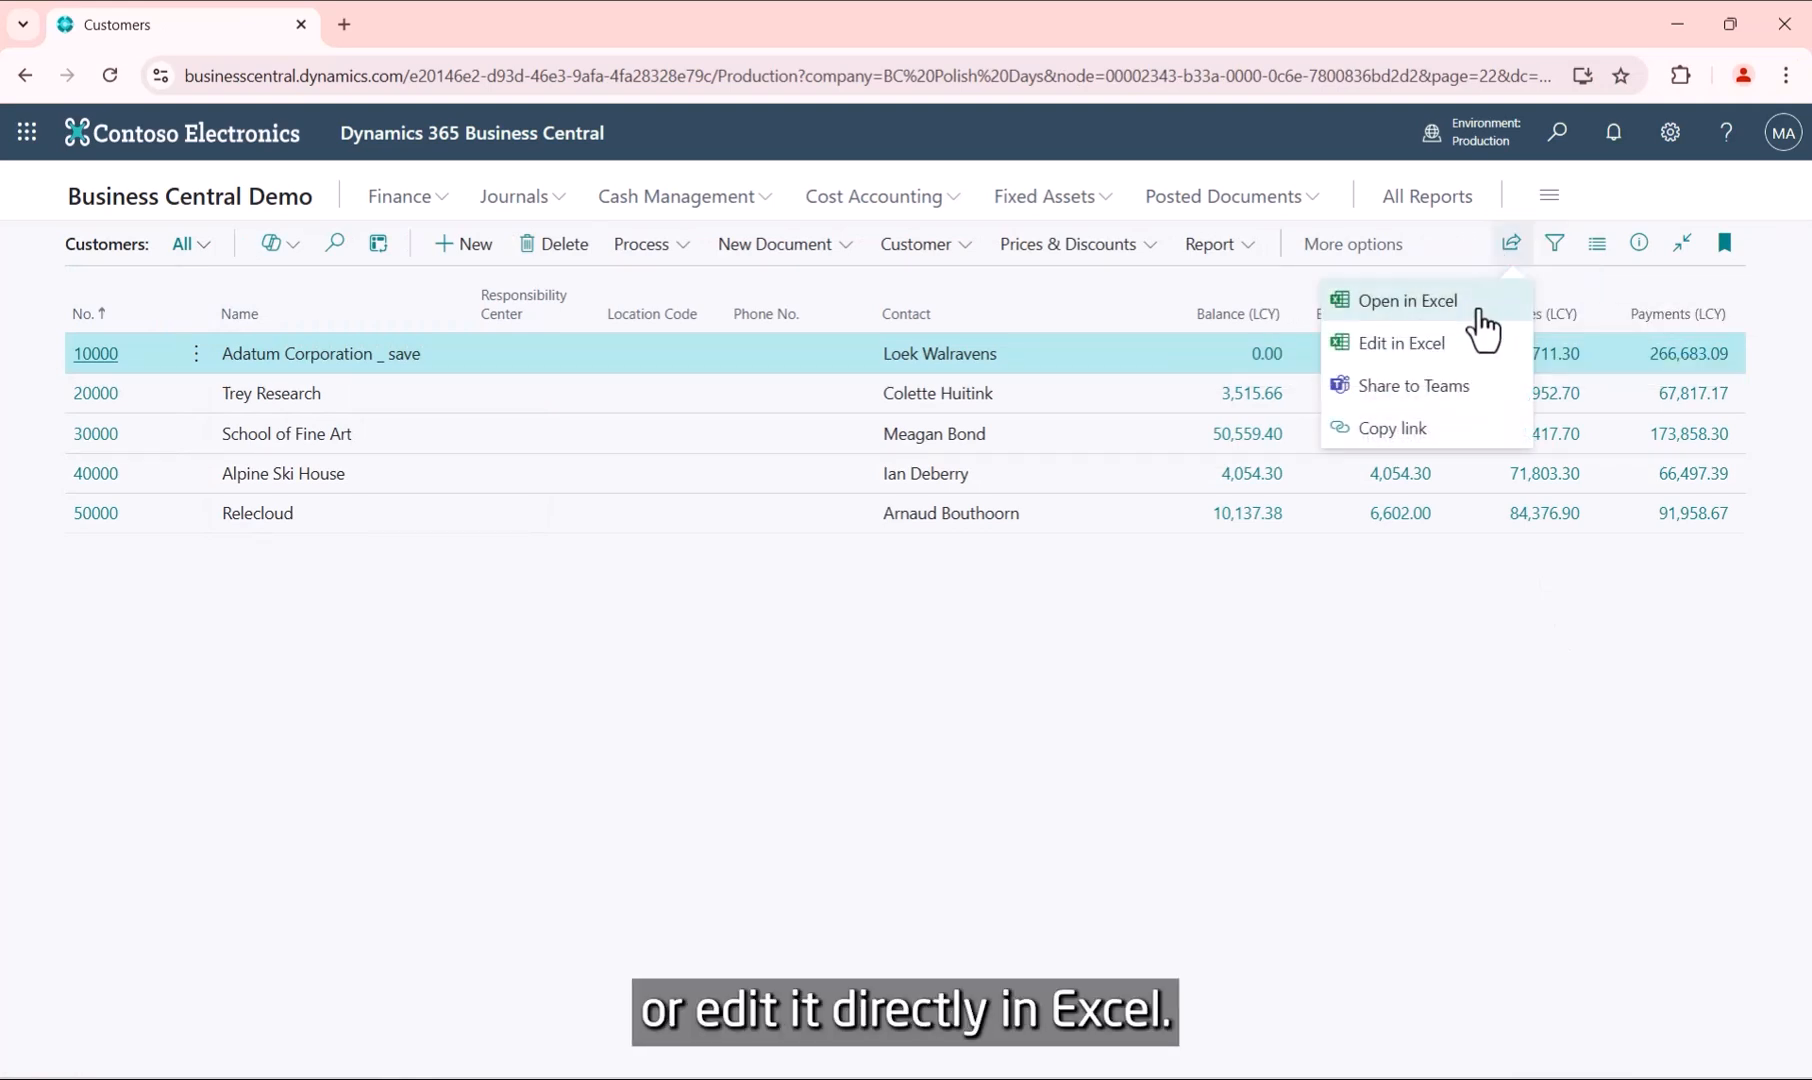
pyautogui.click(1482, 305)
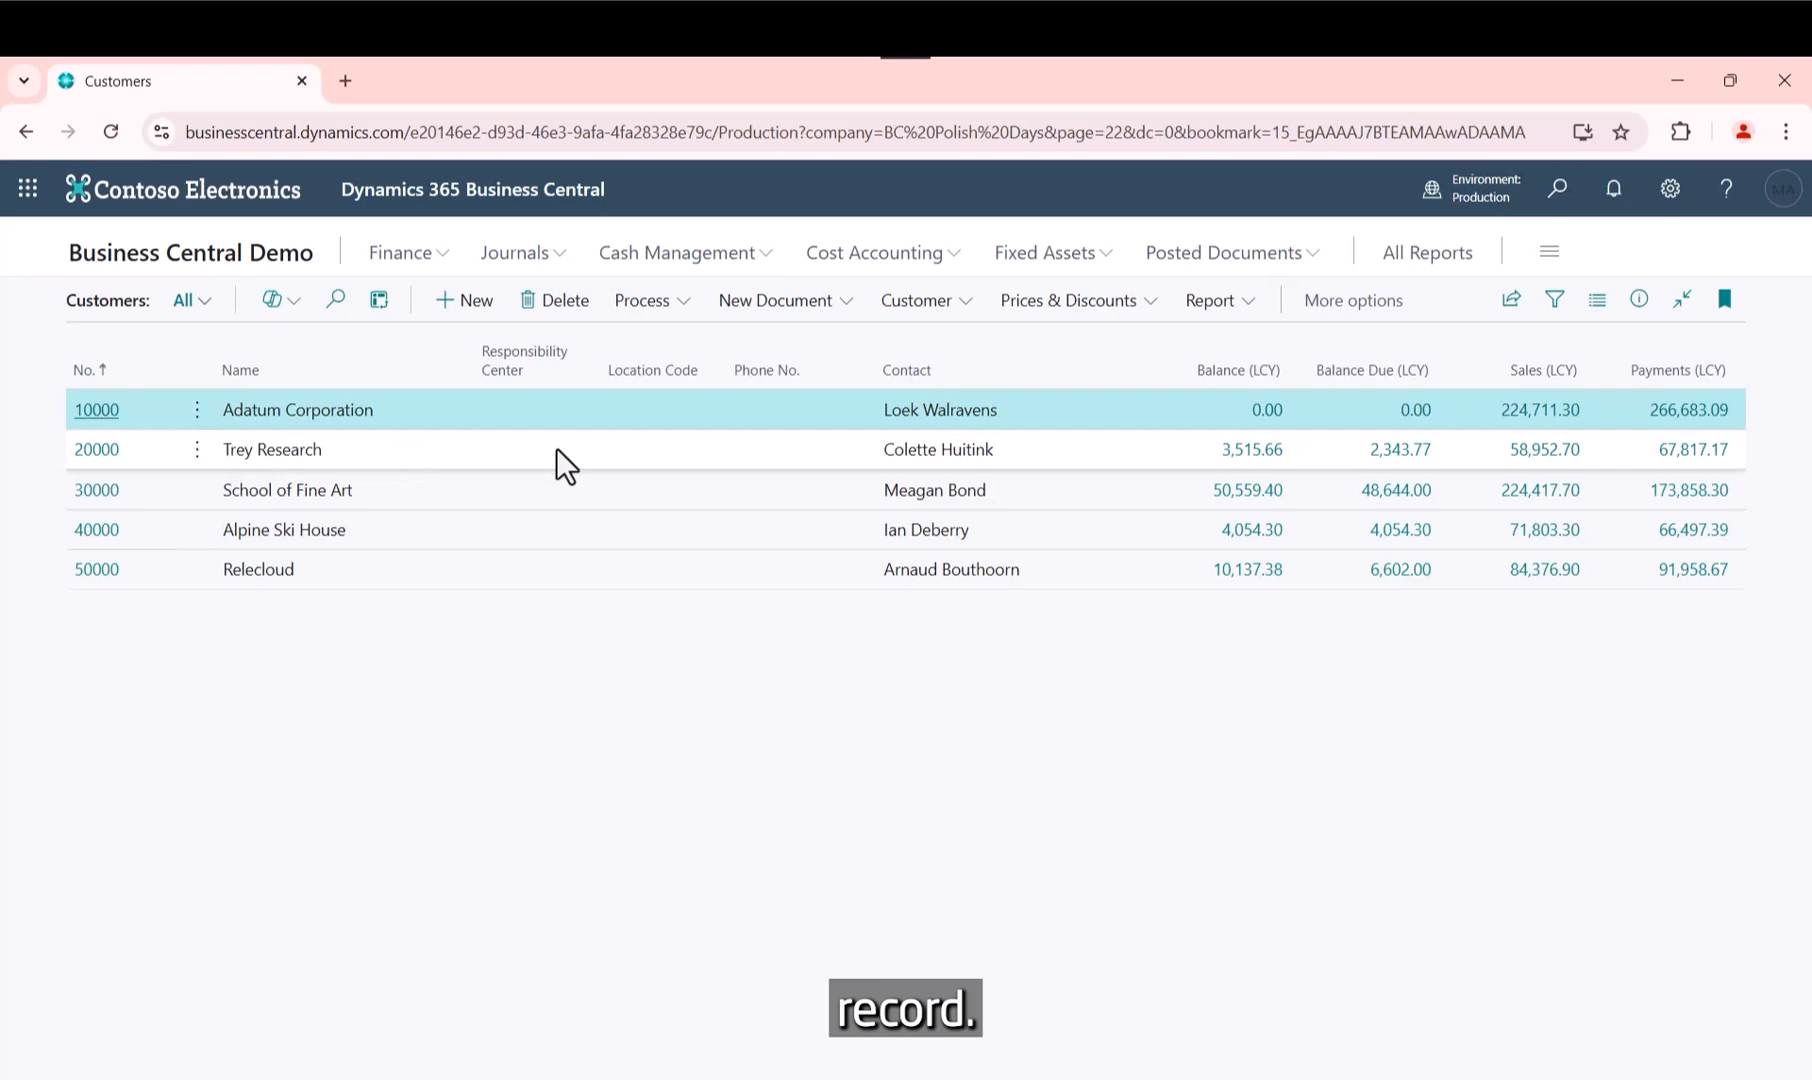
# Open the customer card of Adatum Corporation and dismiss the About customer details tip.
pyautogui.press('Return')
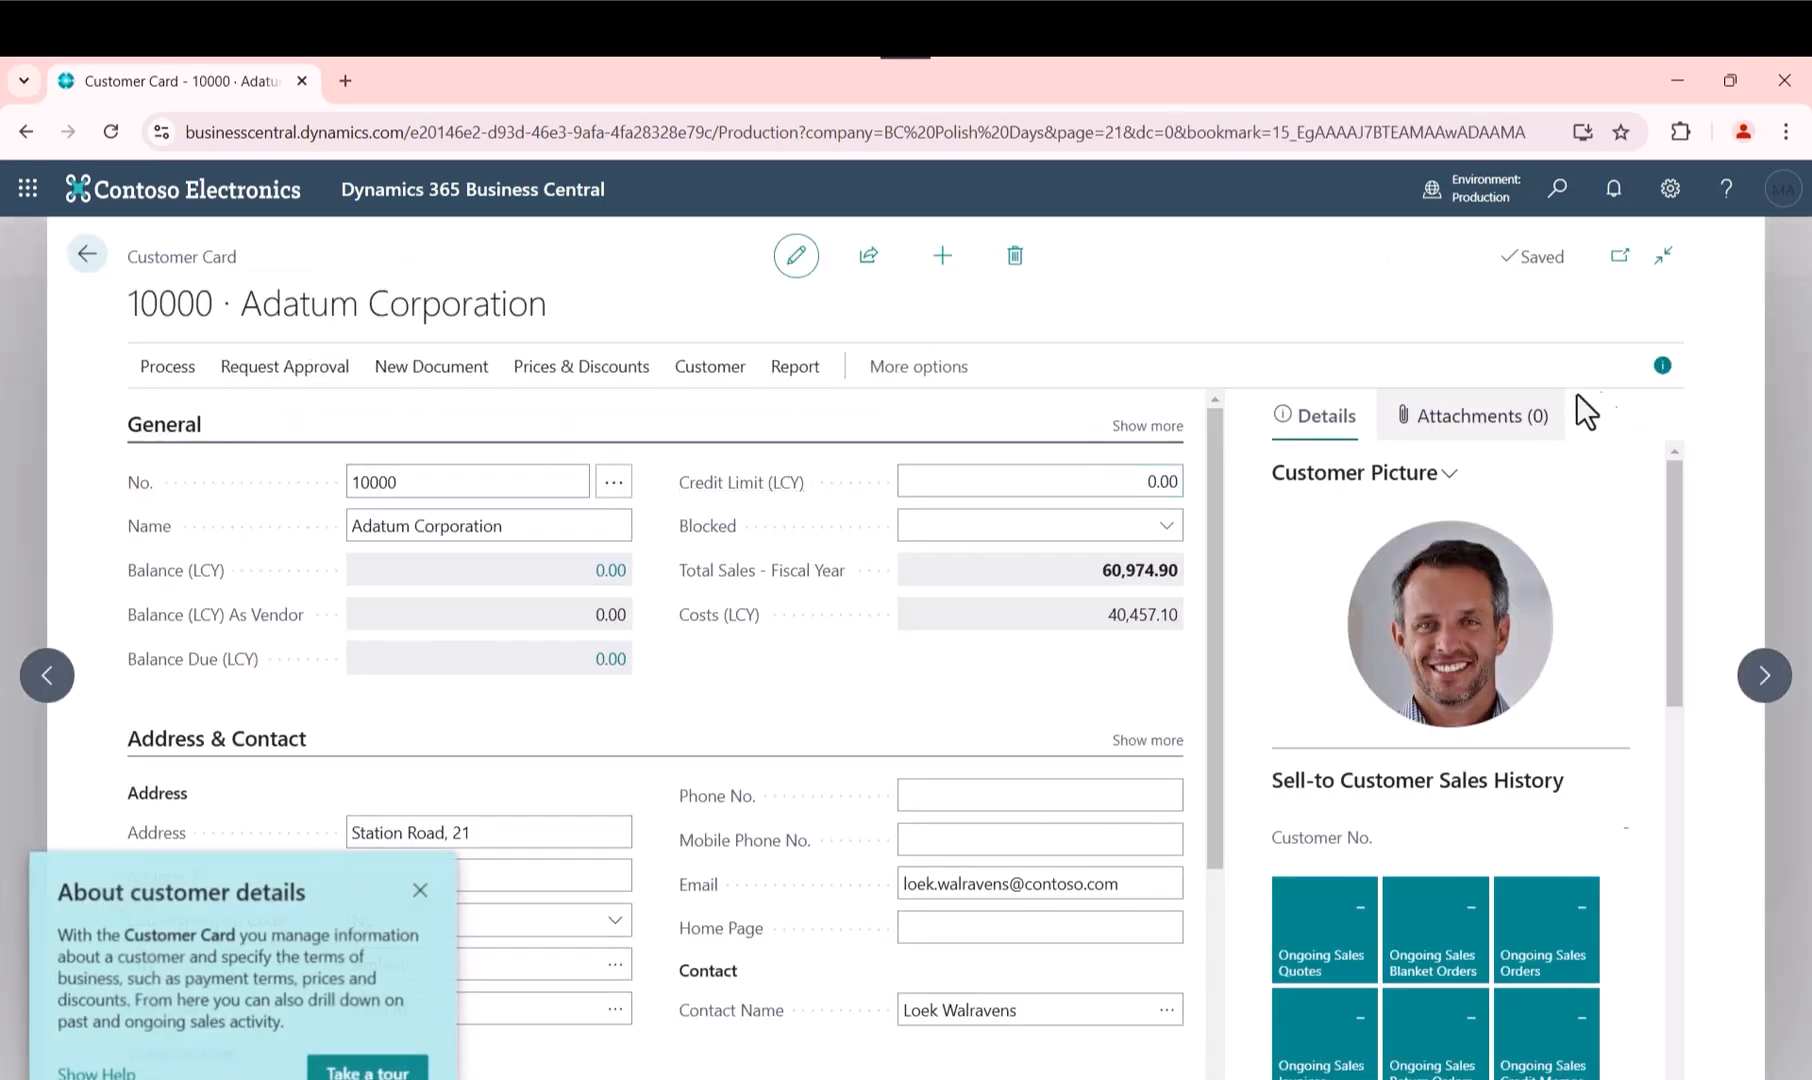
pyautogui.click(420, 890)
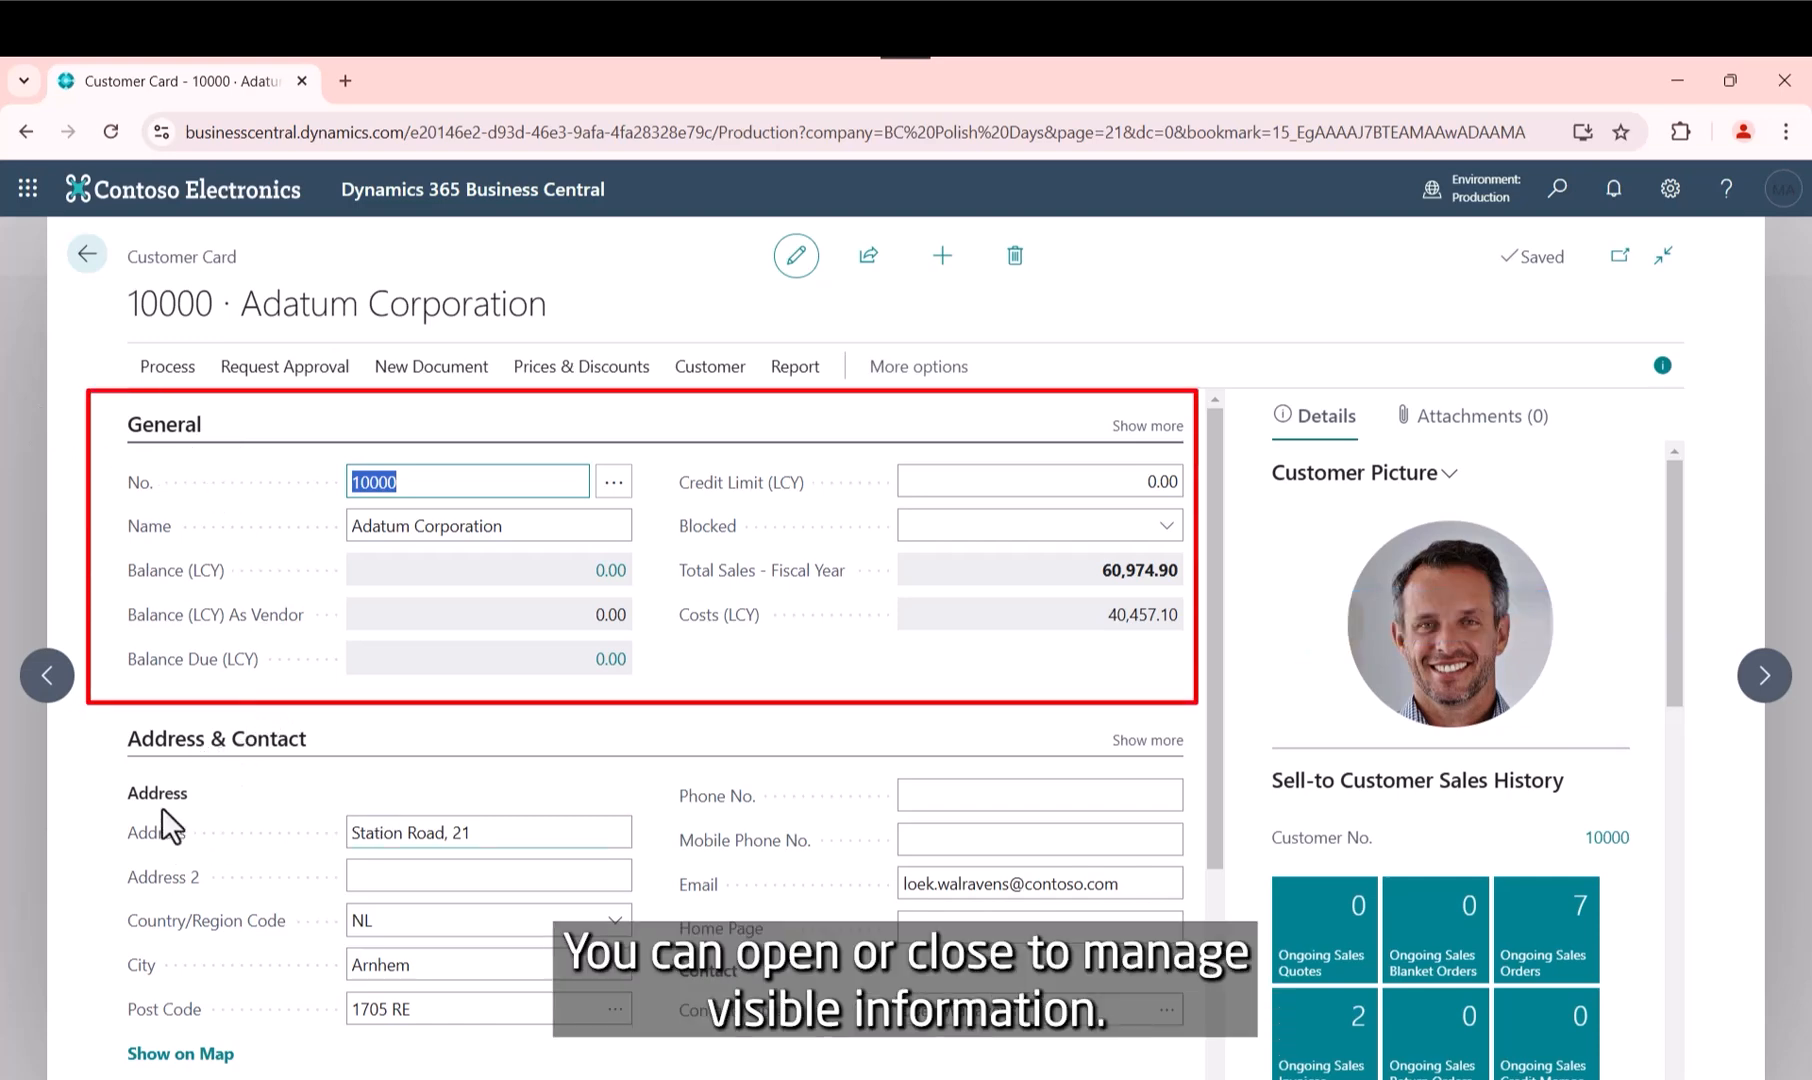
# Collapse and re-expand the Address & Contact section, and show and hide the additional fields in General.
pyautogui.click(237, 750)
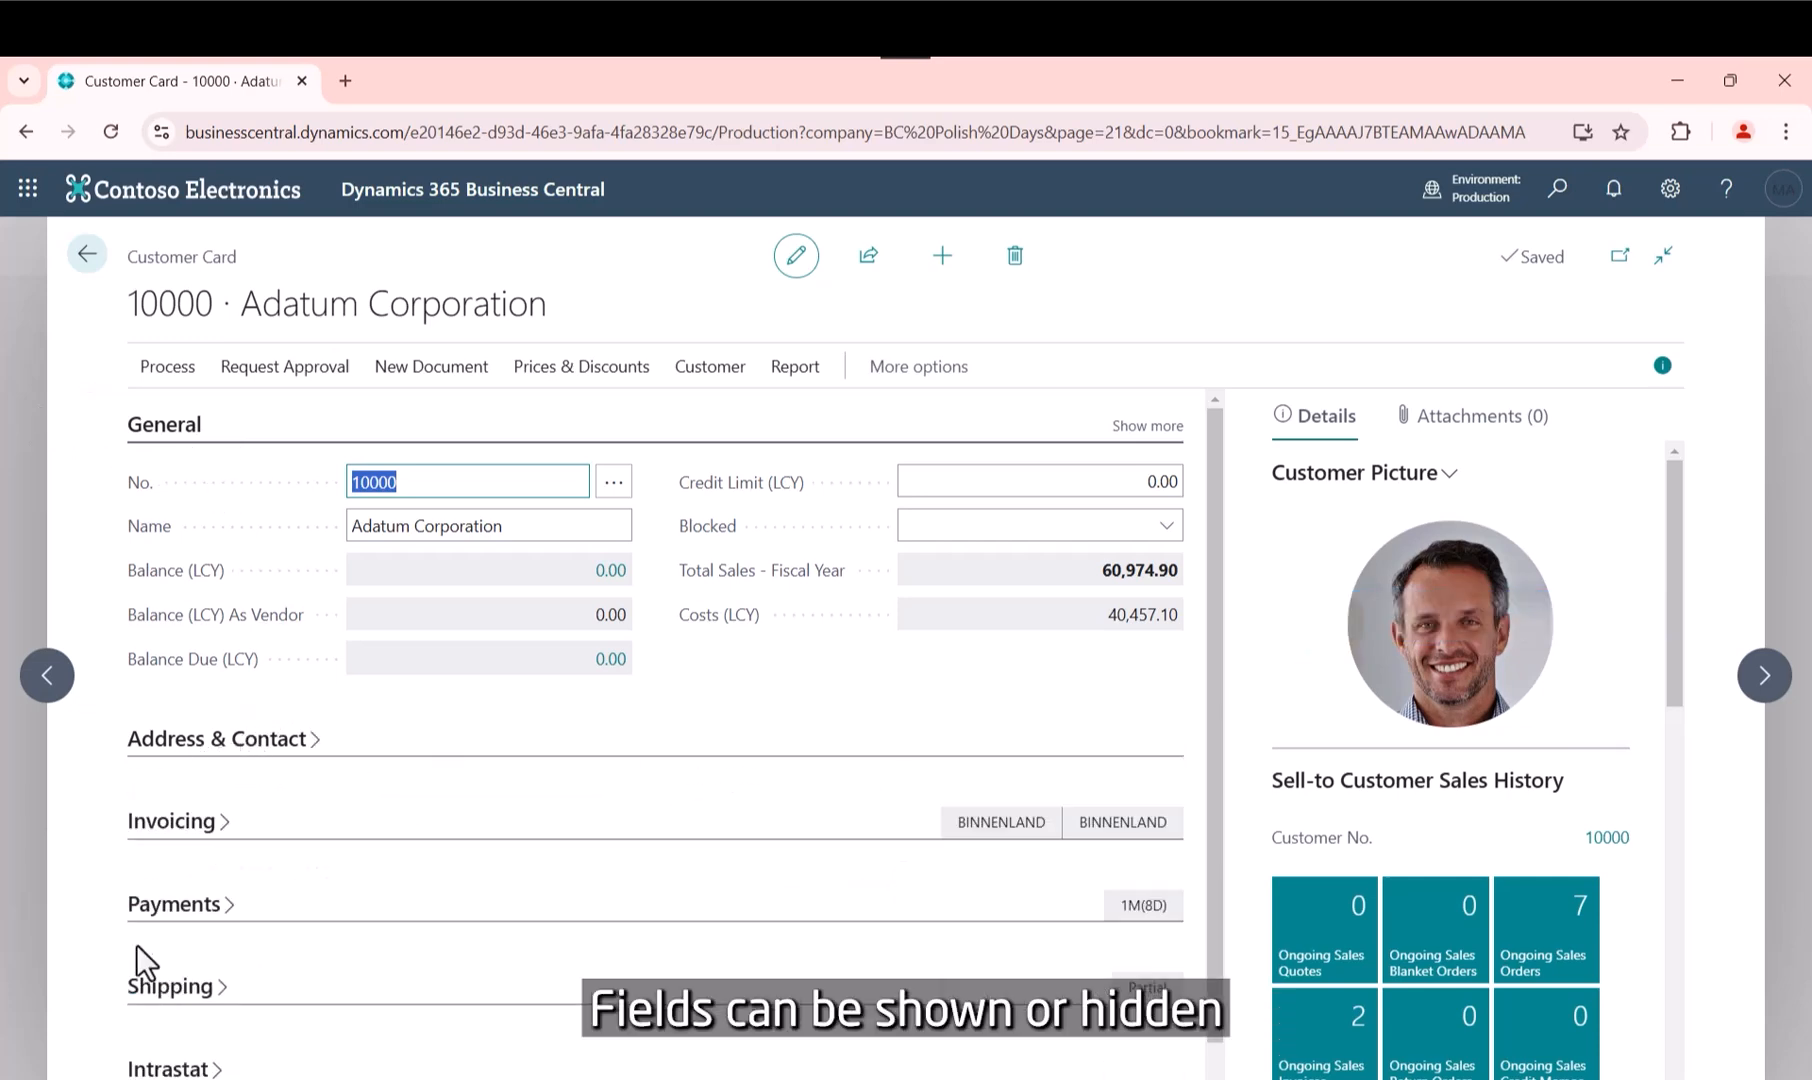
pyautogui.click(191, 745)
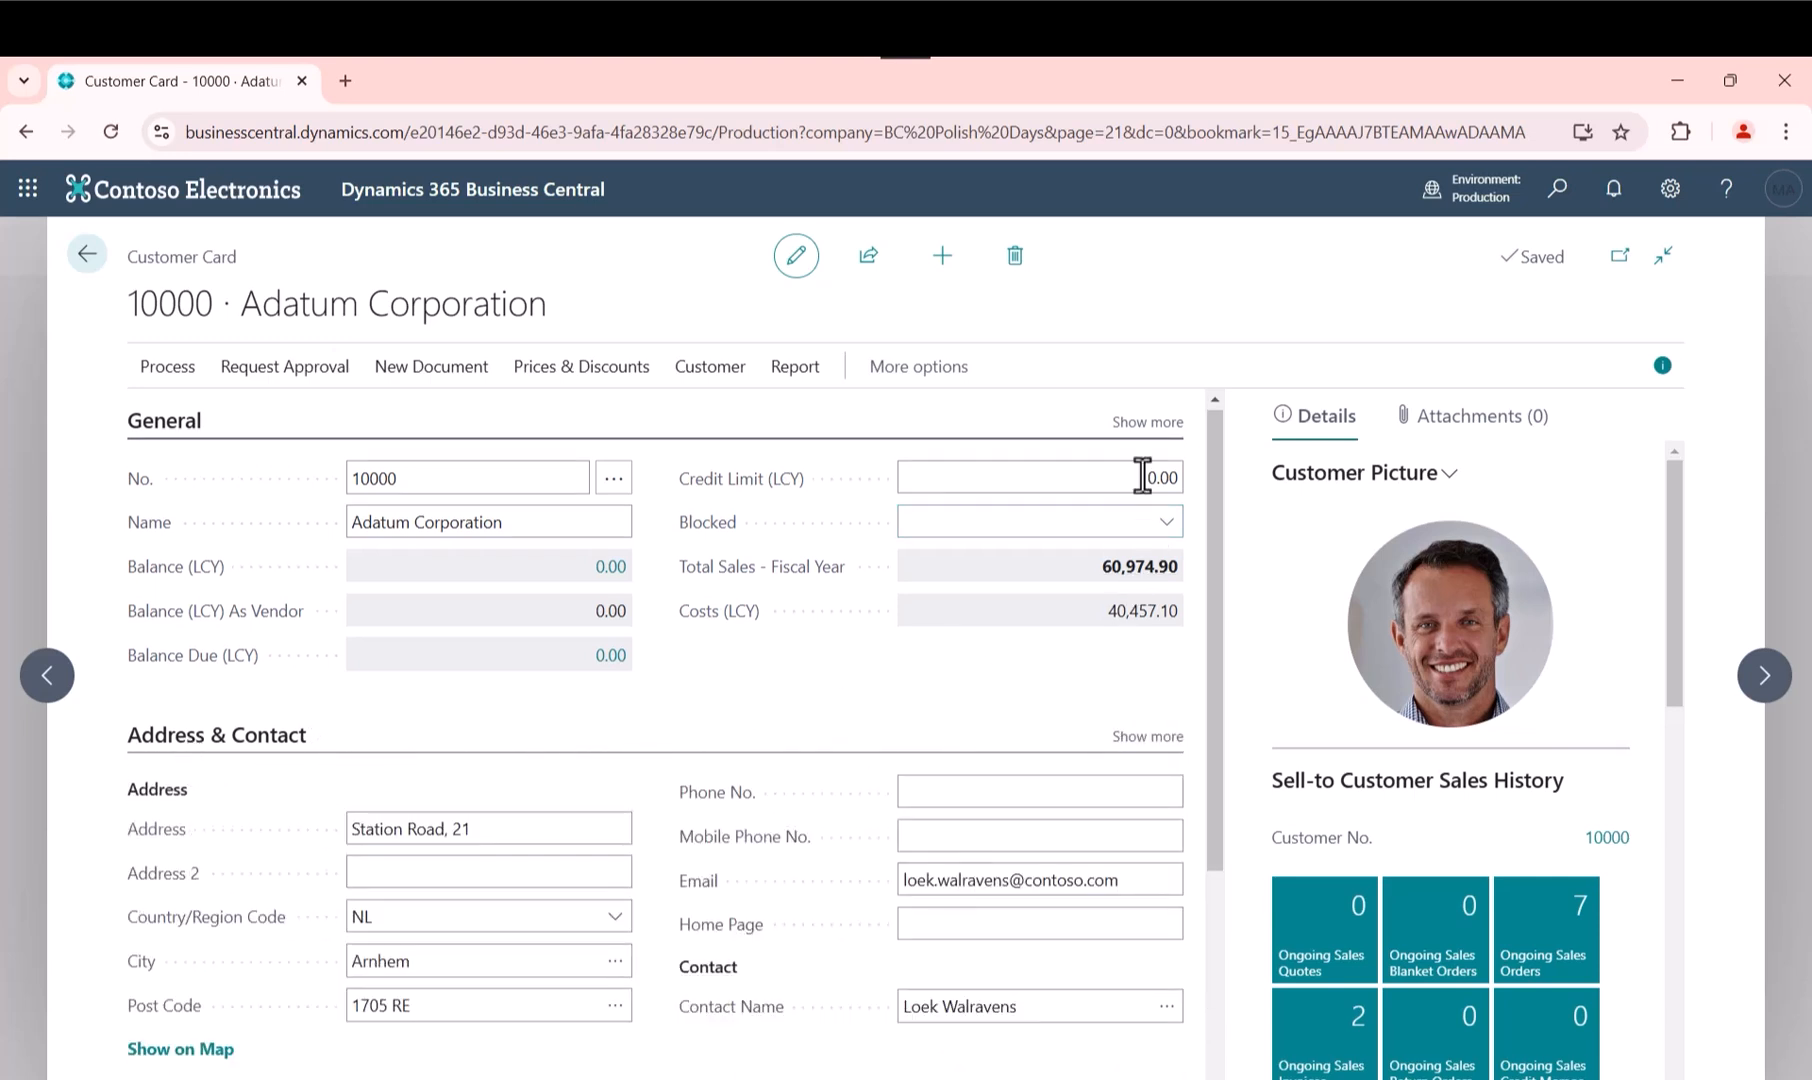
pyautogui.click(1145, 422)
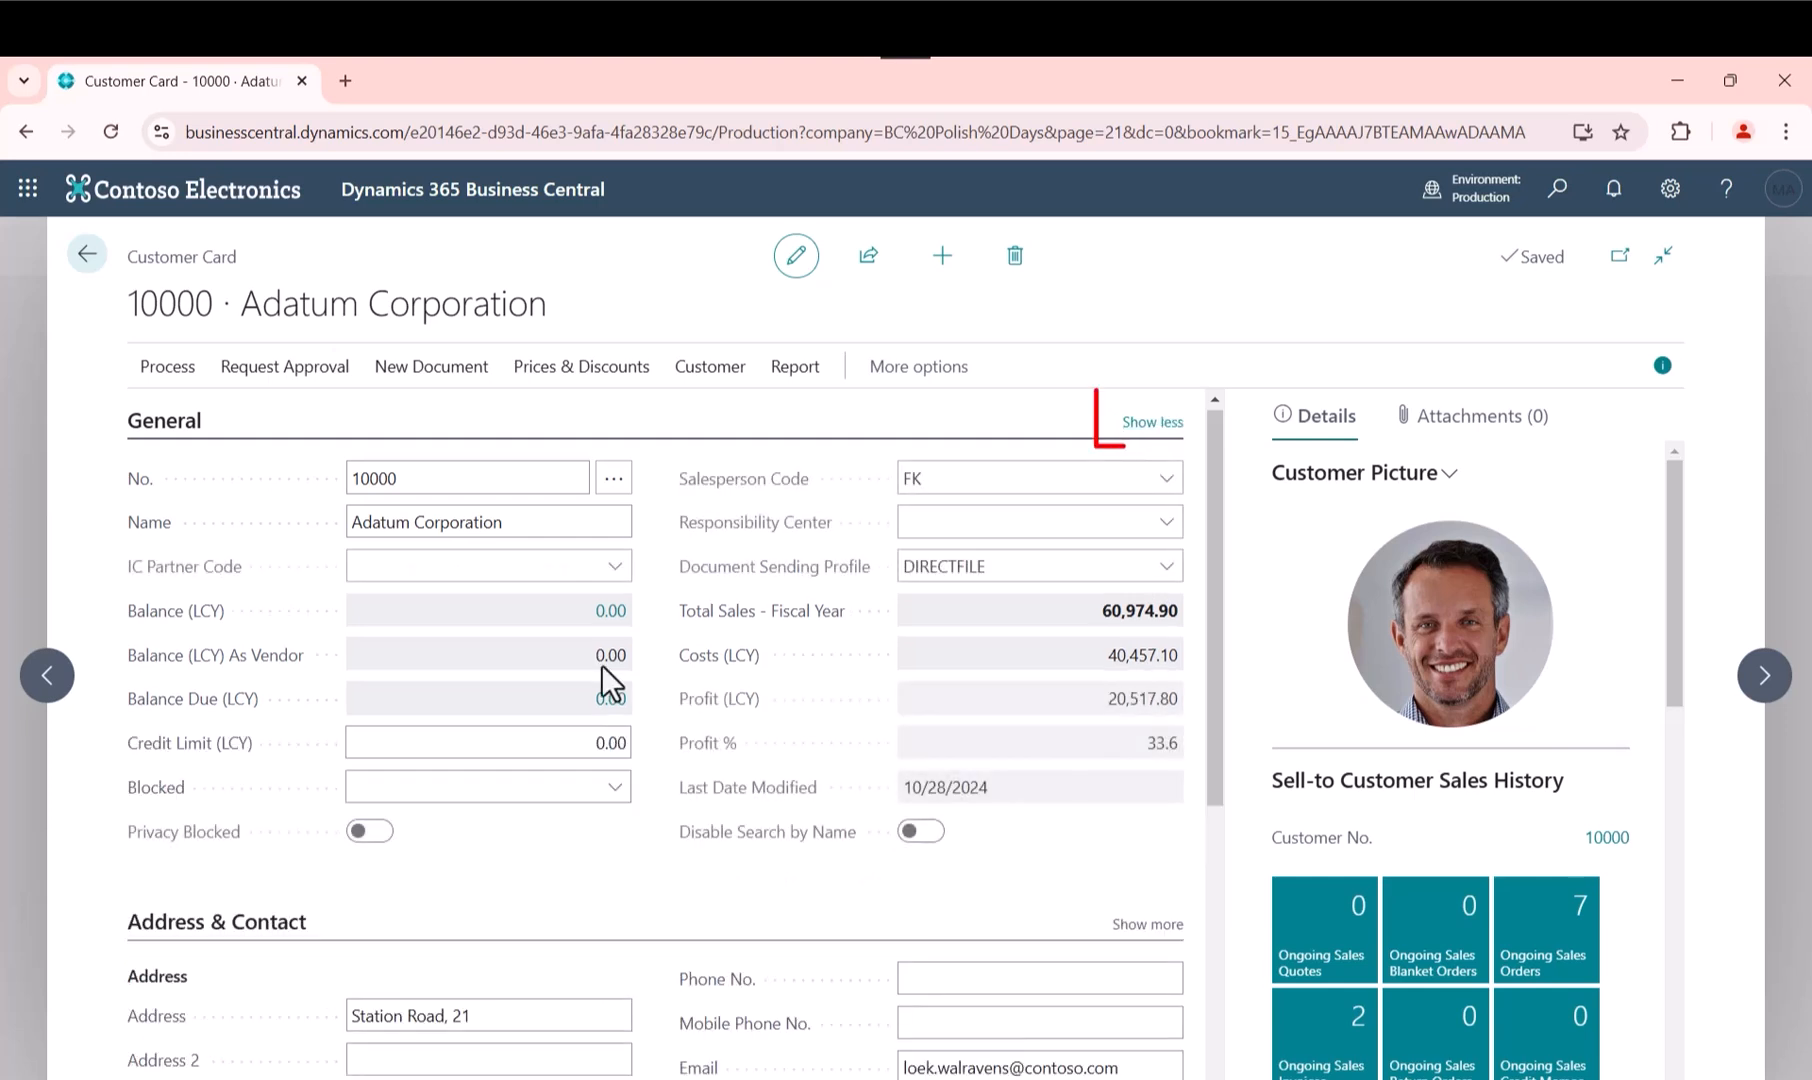
pyautogui.click(1155, 424)
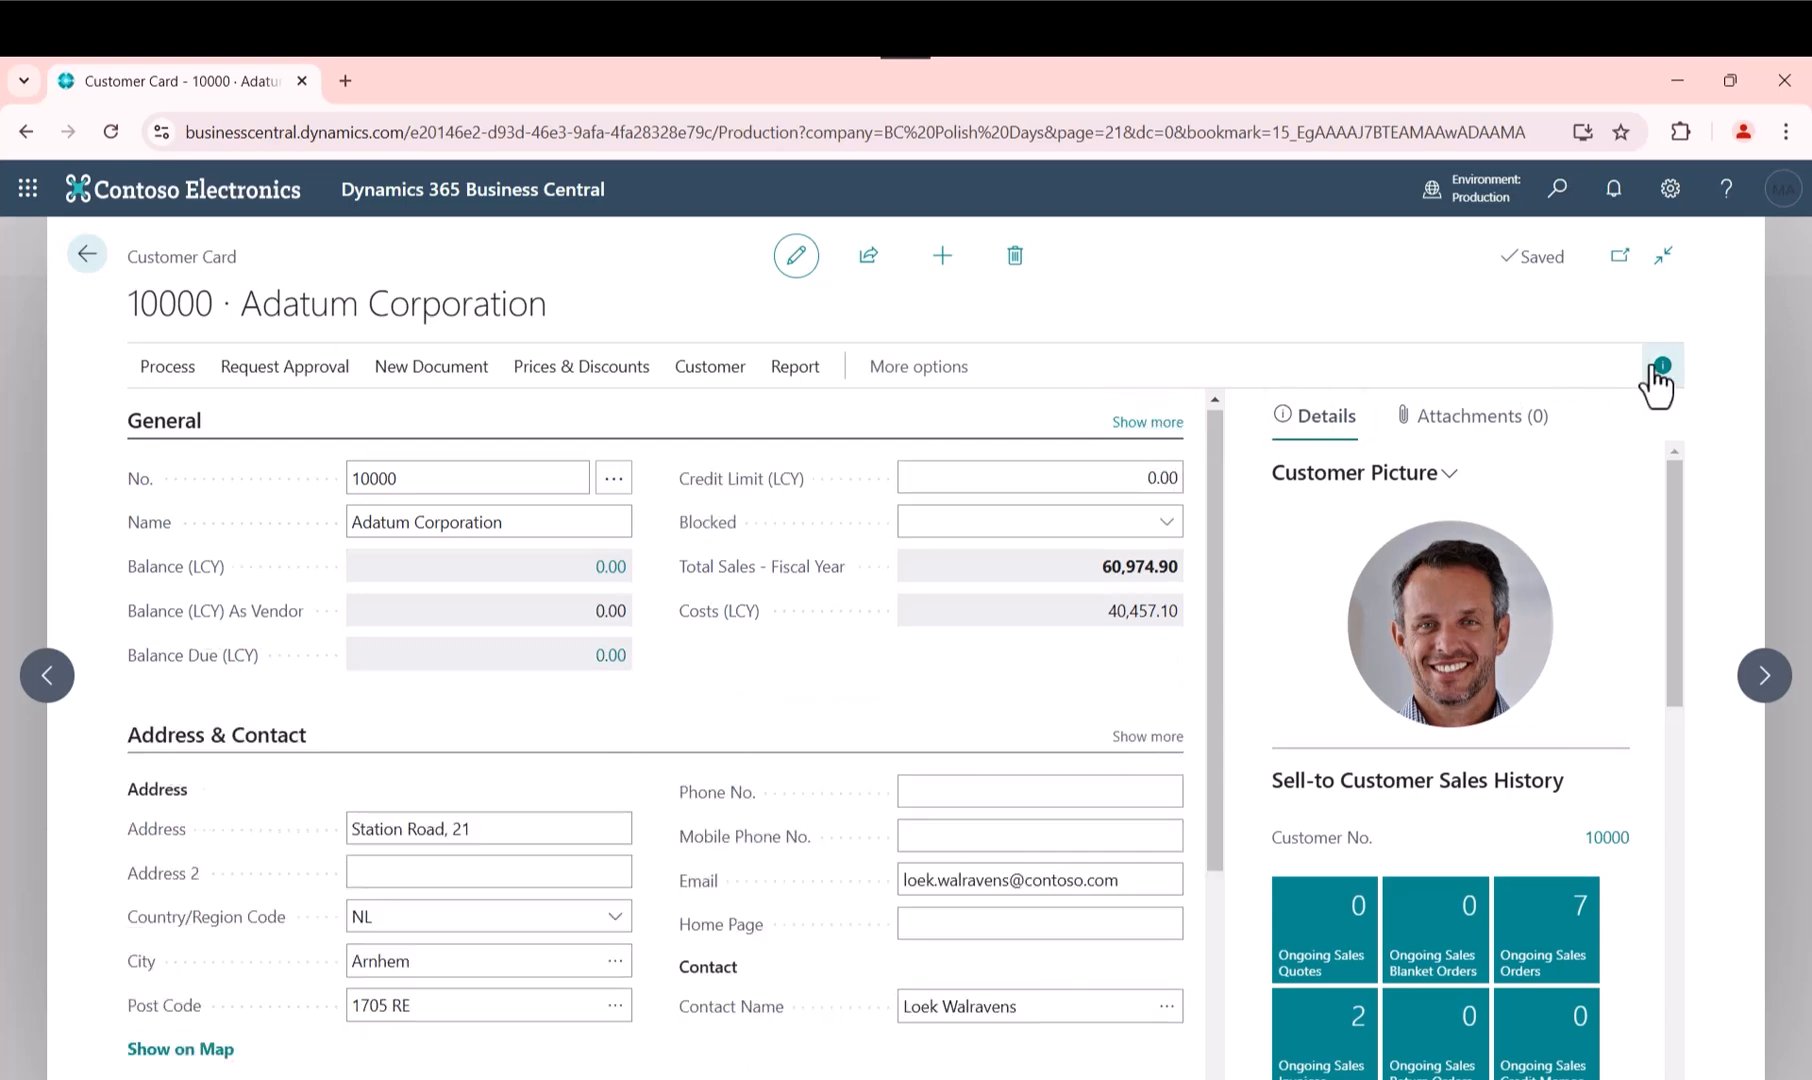
# Hide the card's FactBox pane and personalize the Customer Card by hiding the Balance (LCY) field in General.
pyautogui.click(1662, 367)
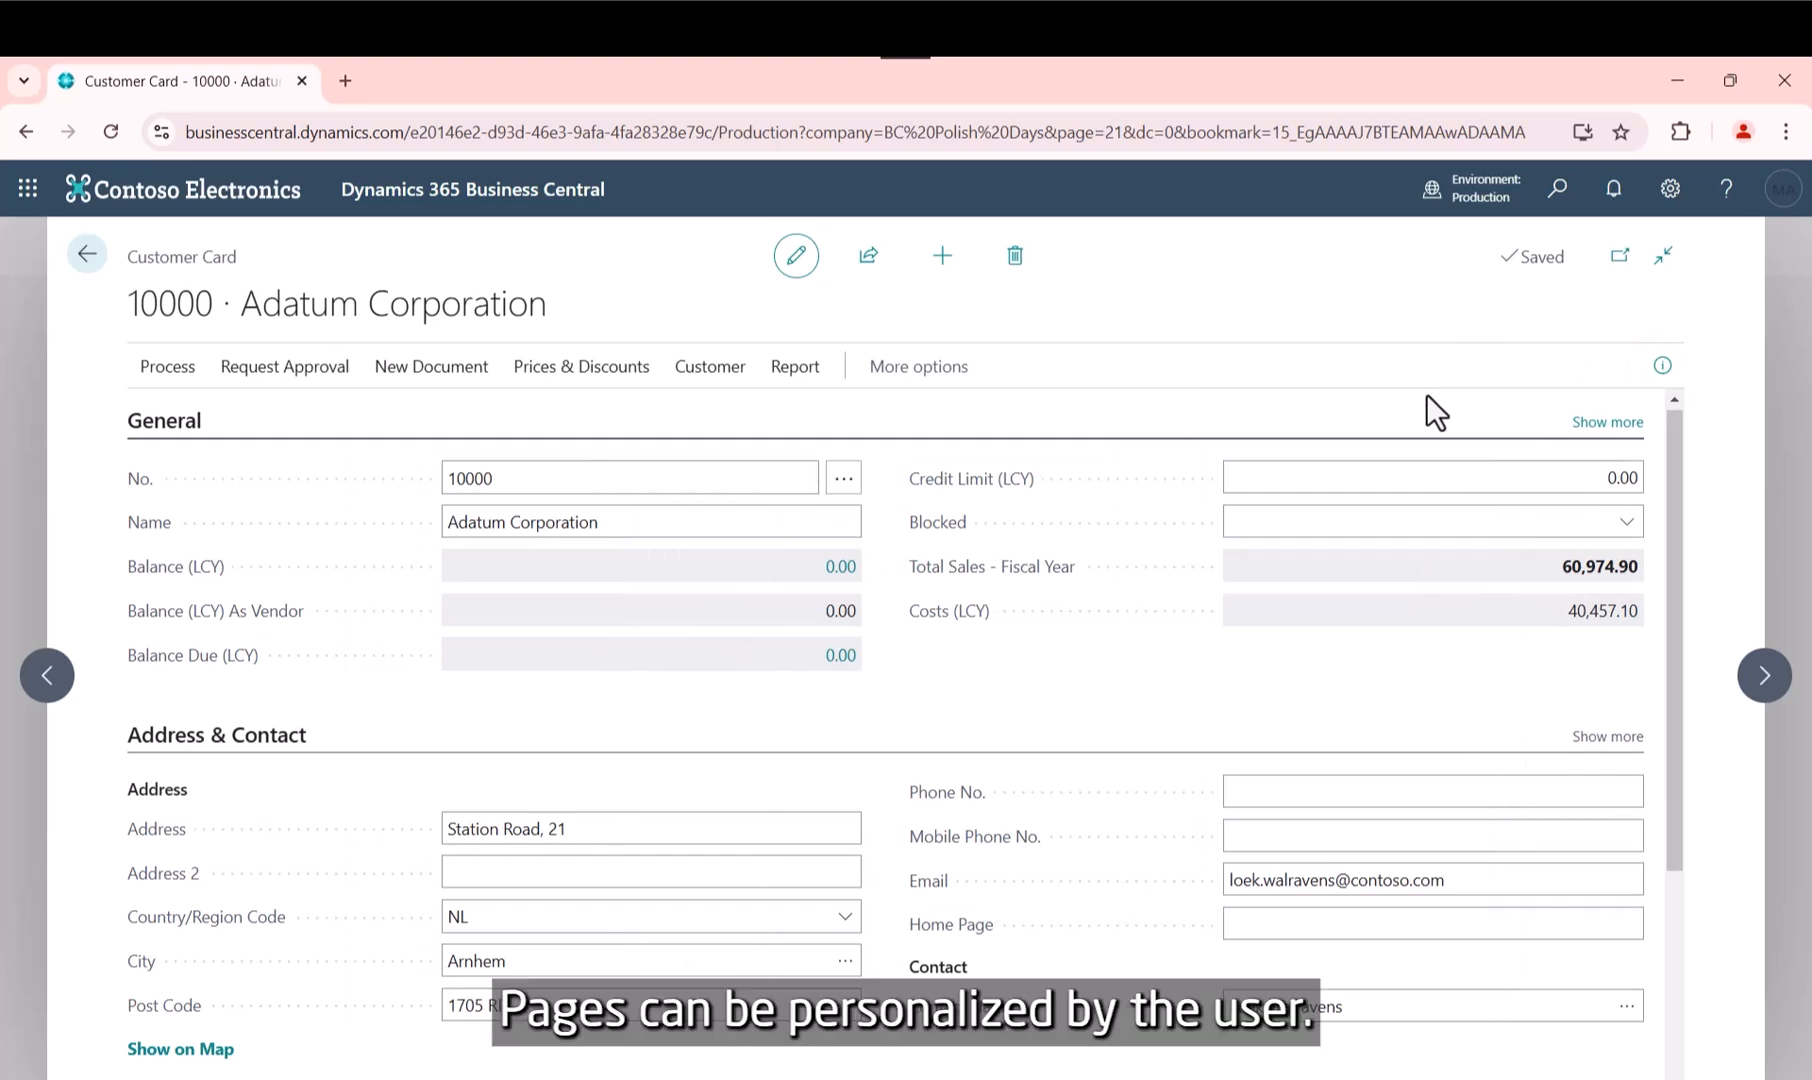
pyautogui.click(1669, 190)
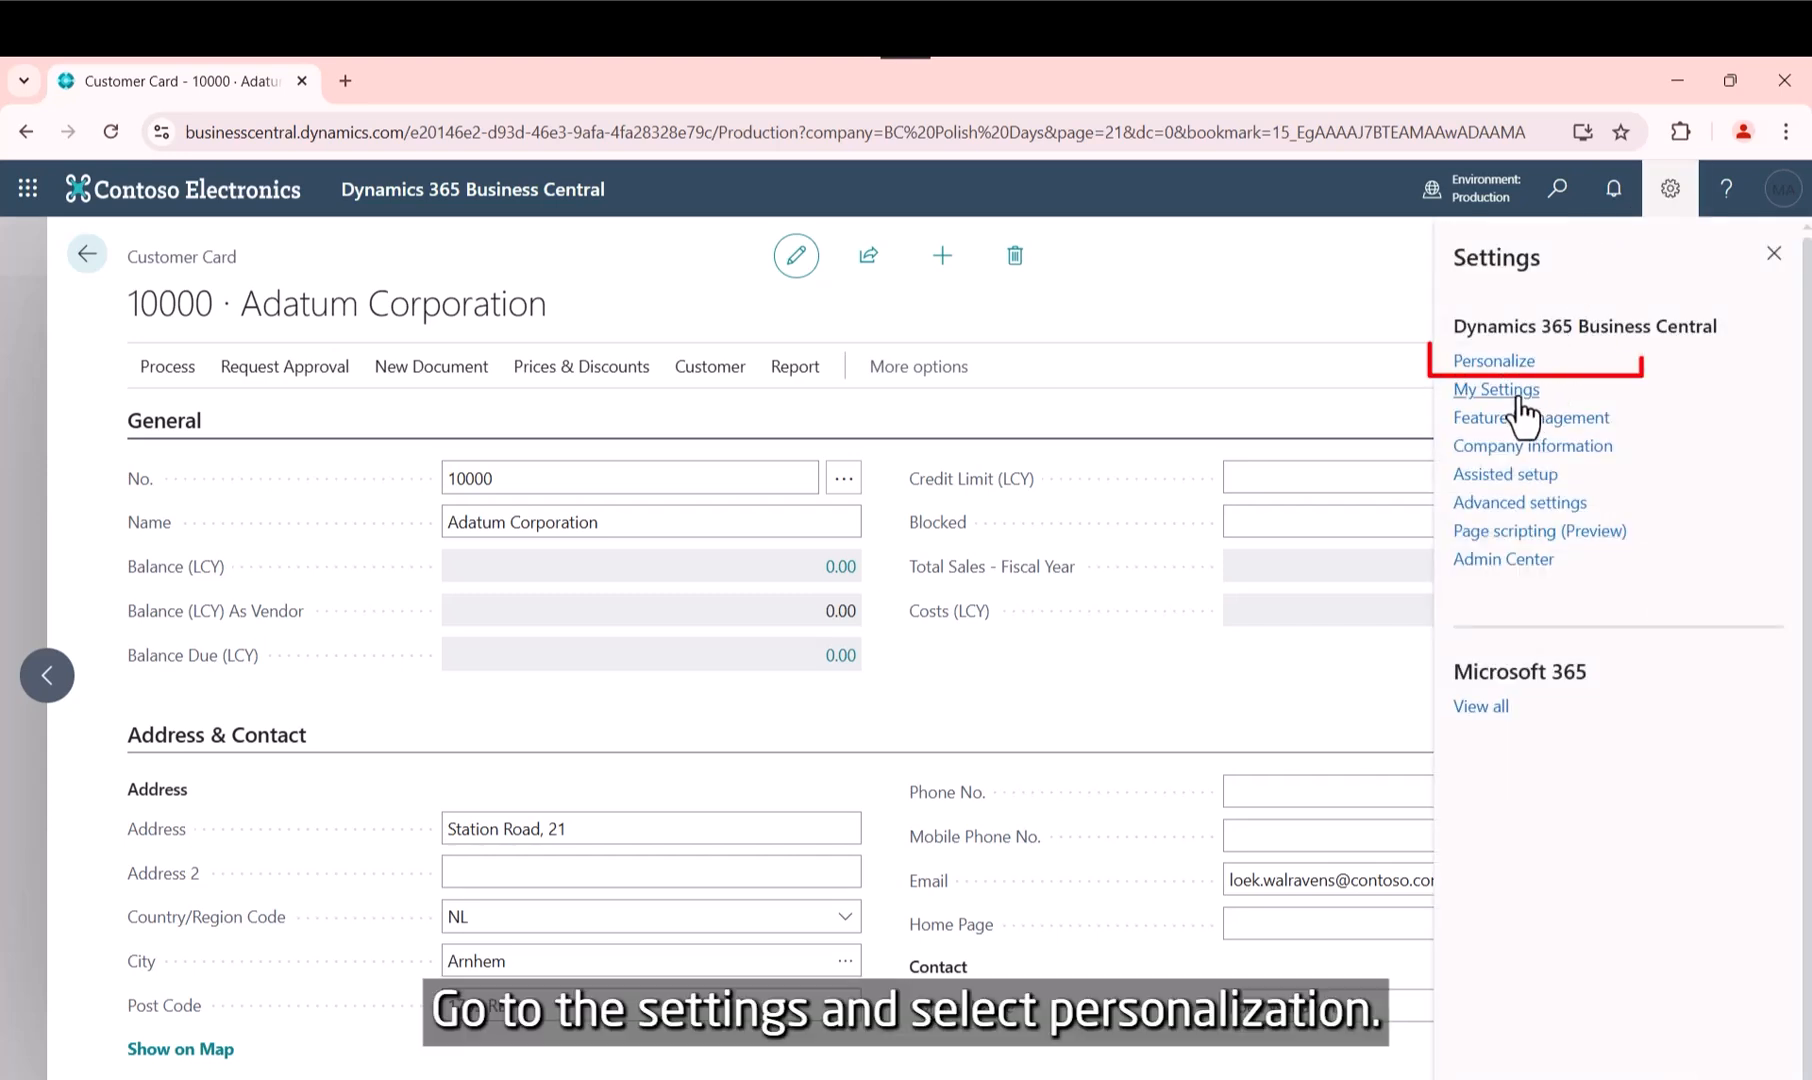
pyautogui.click(1500, 362)
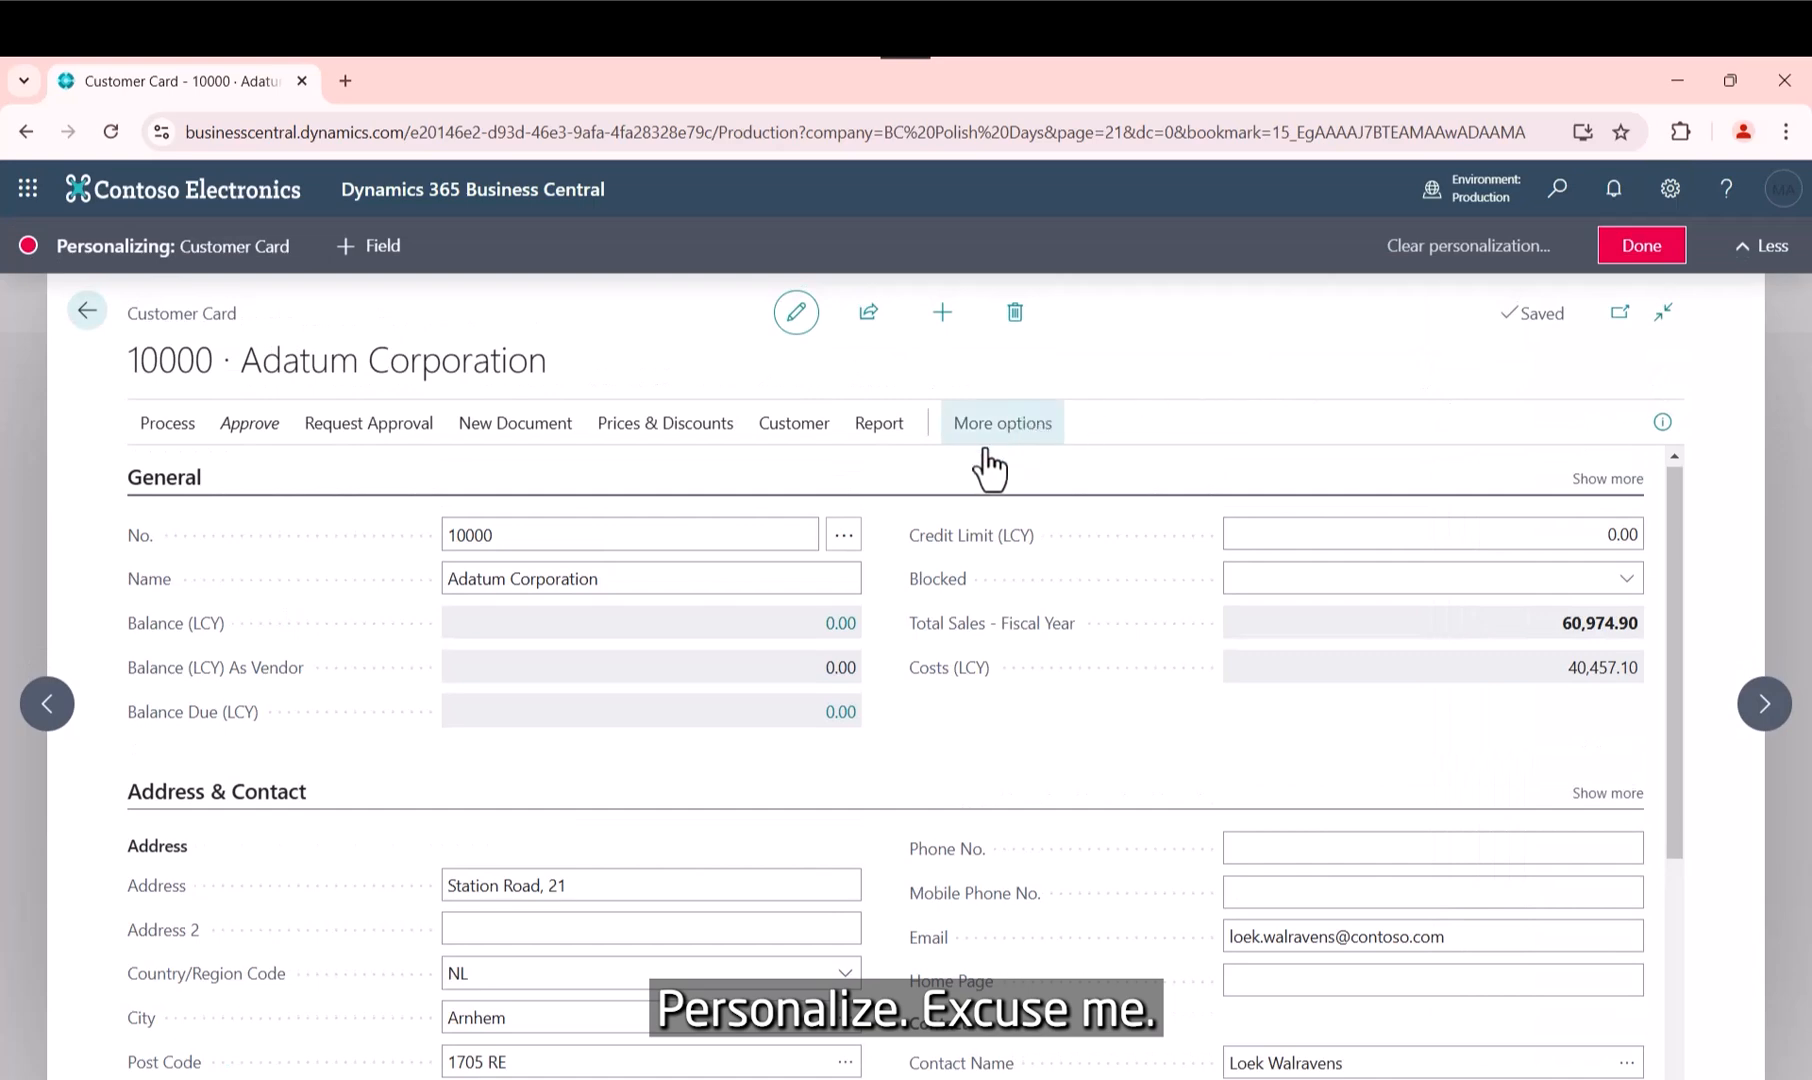
pyautogui.click(856, 622)
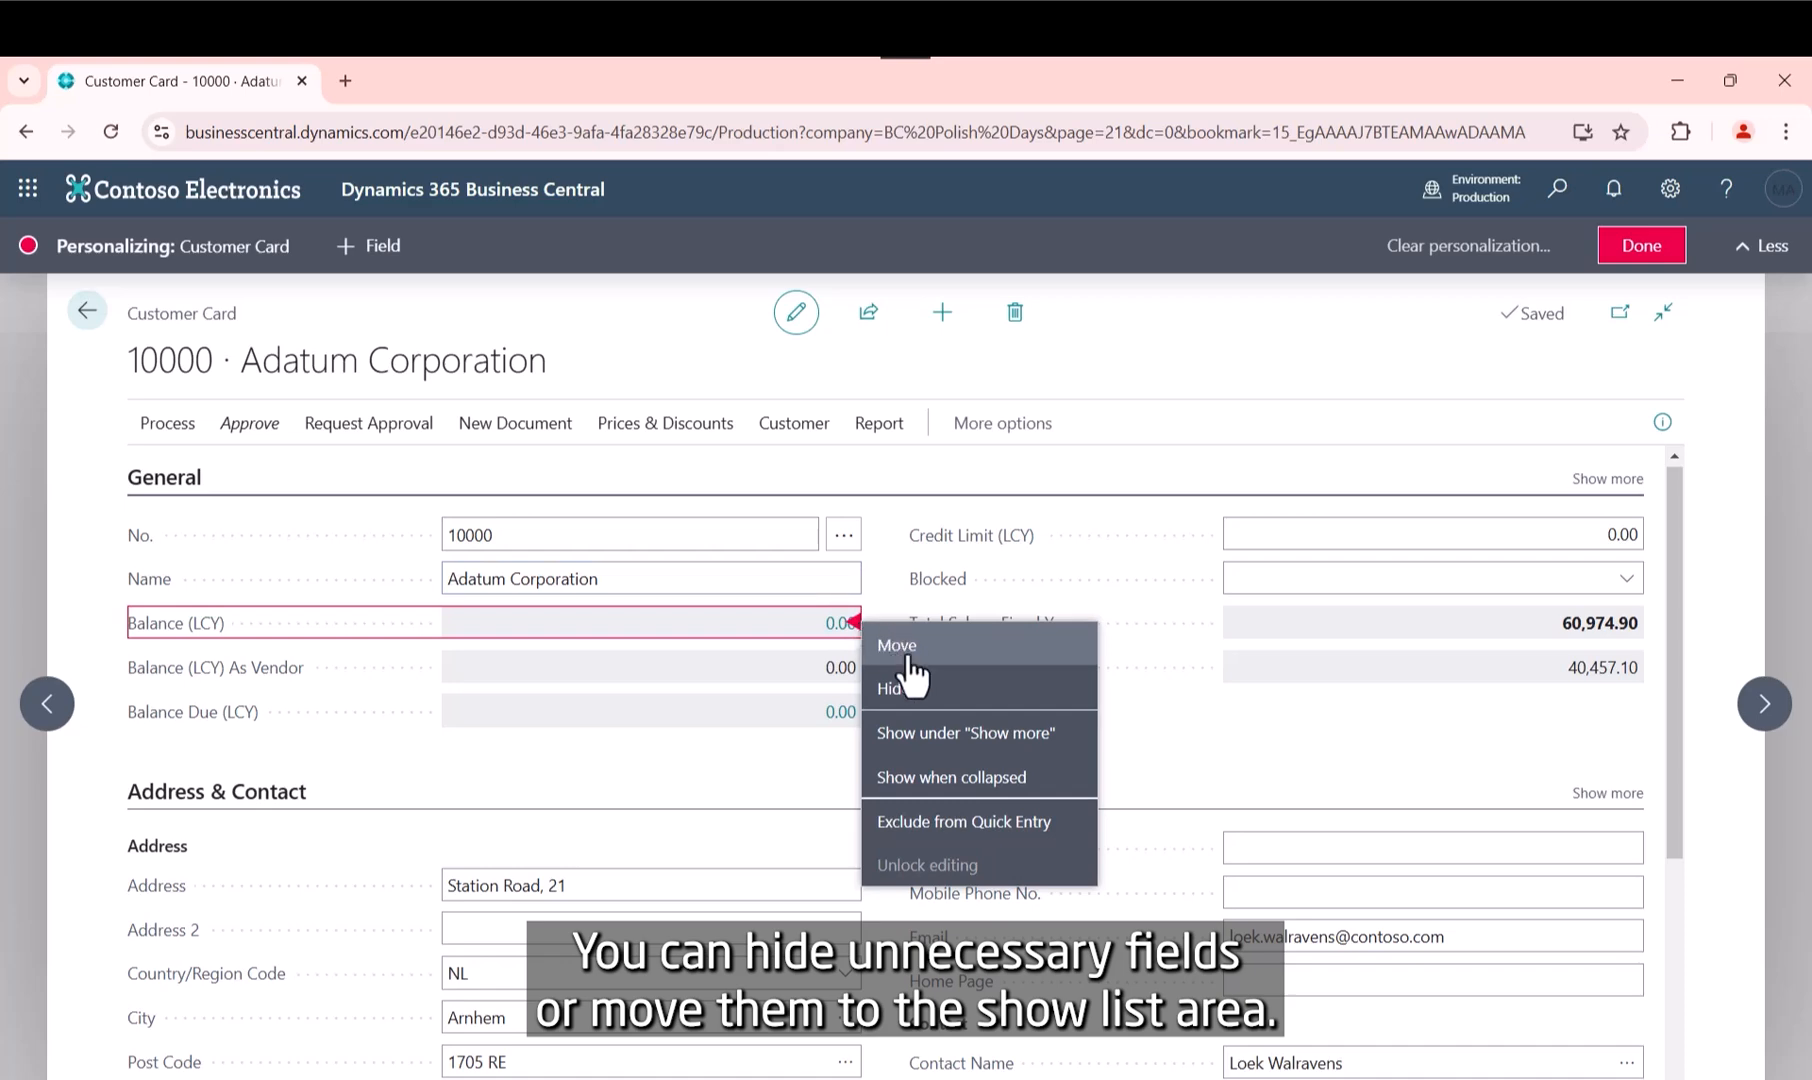
pyautogui.click(920, 706)
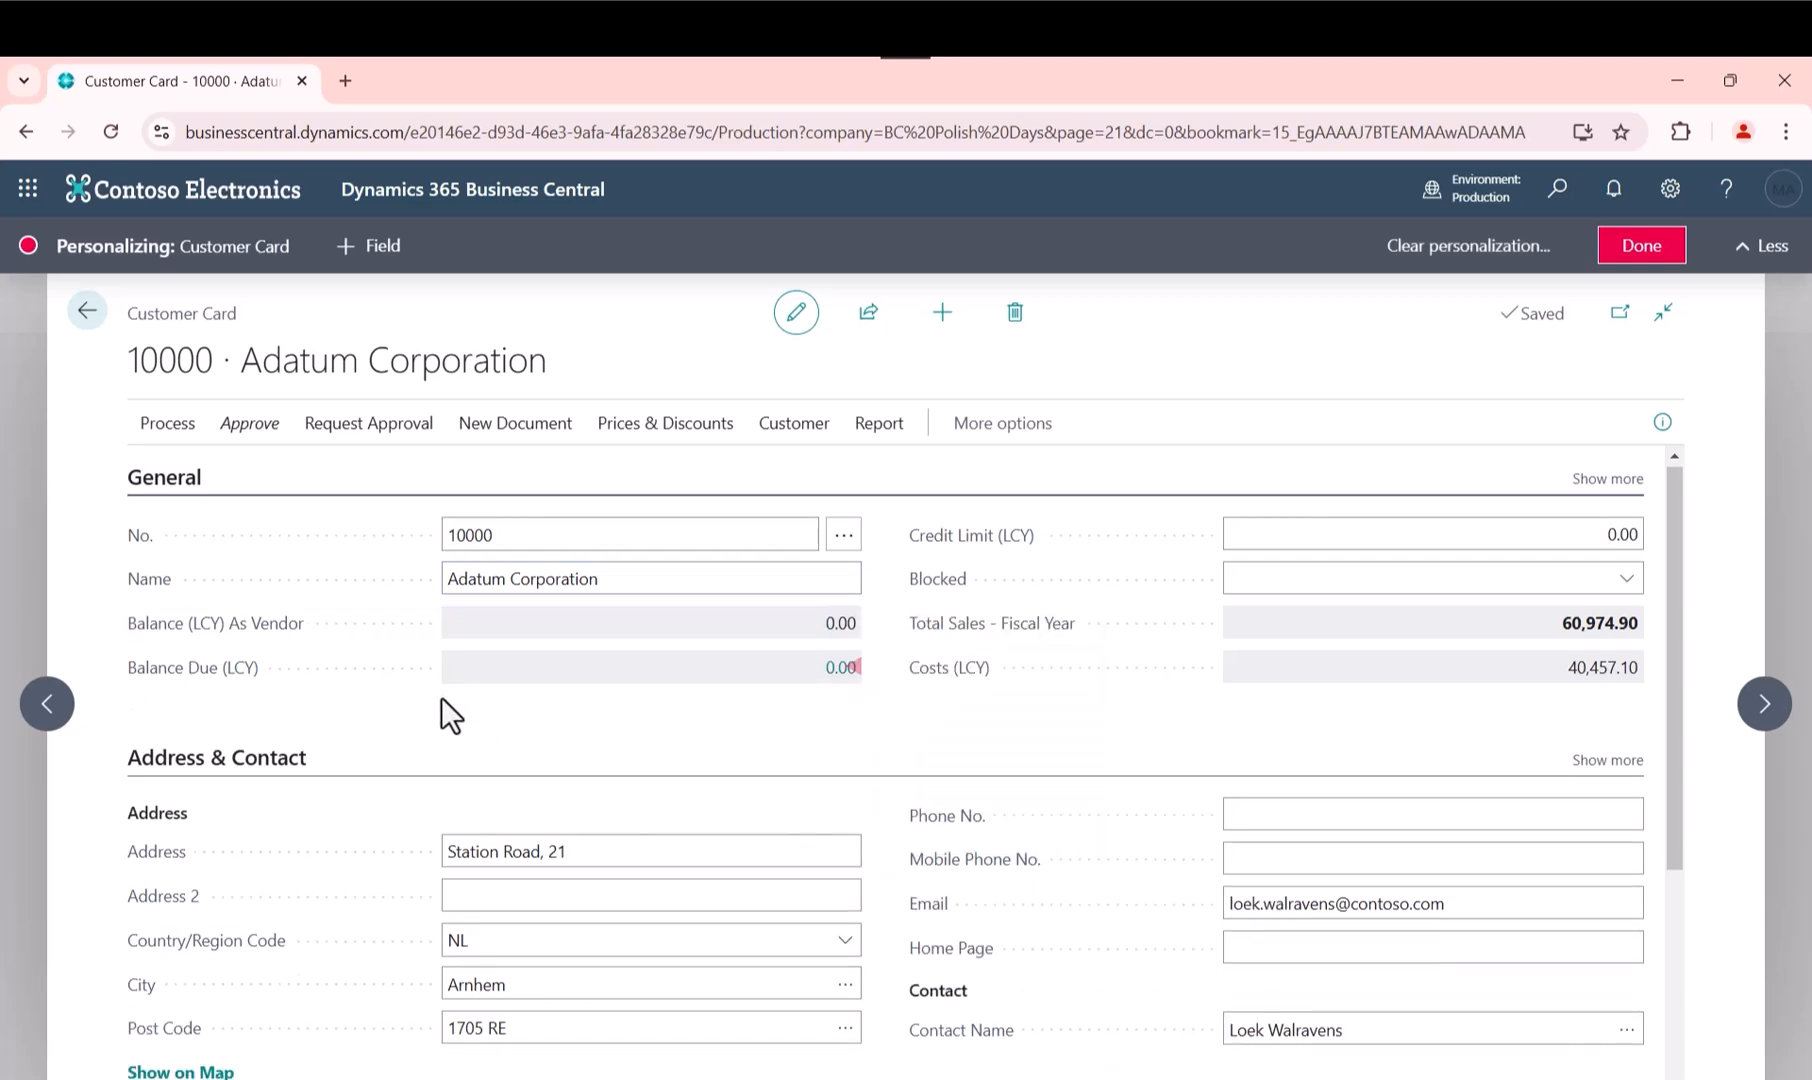
# Set the Profit % field among the additional General fields to show always, and collapse those additional fields again.
pyautogui.click(1608, 480)
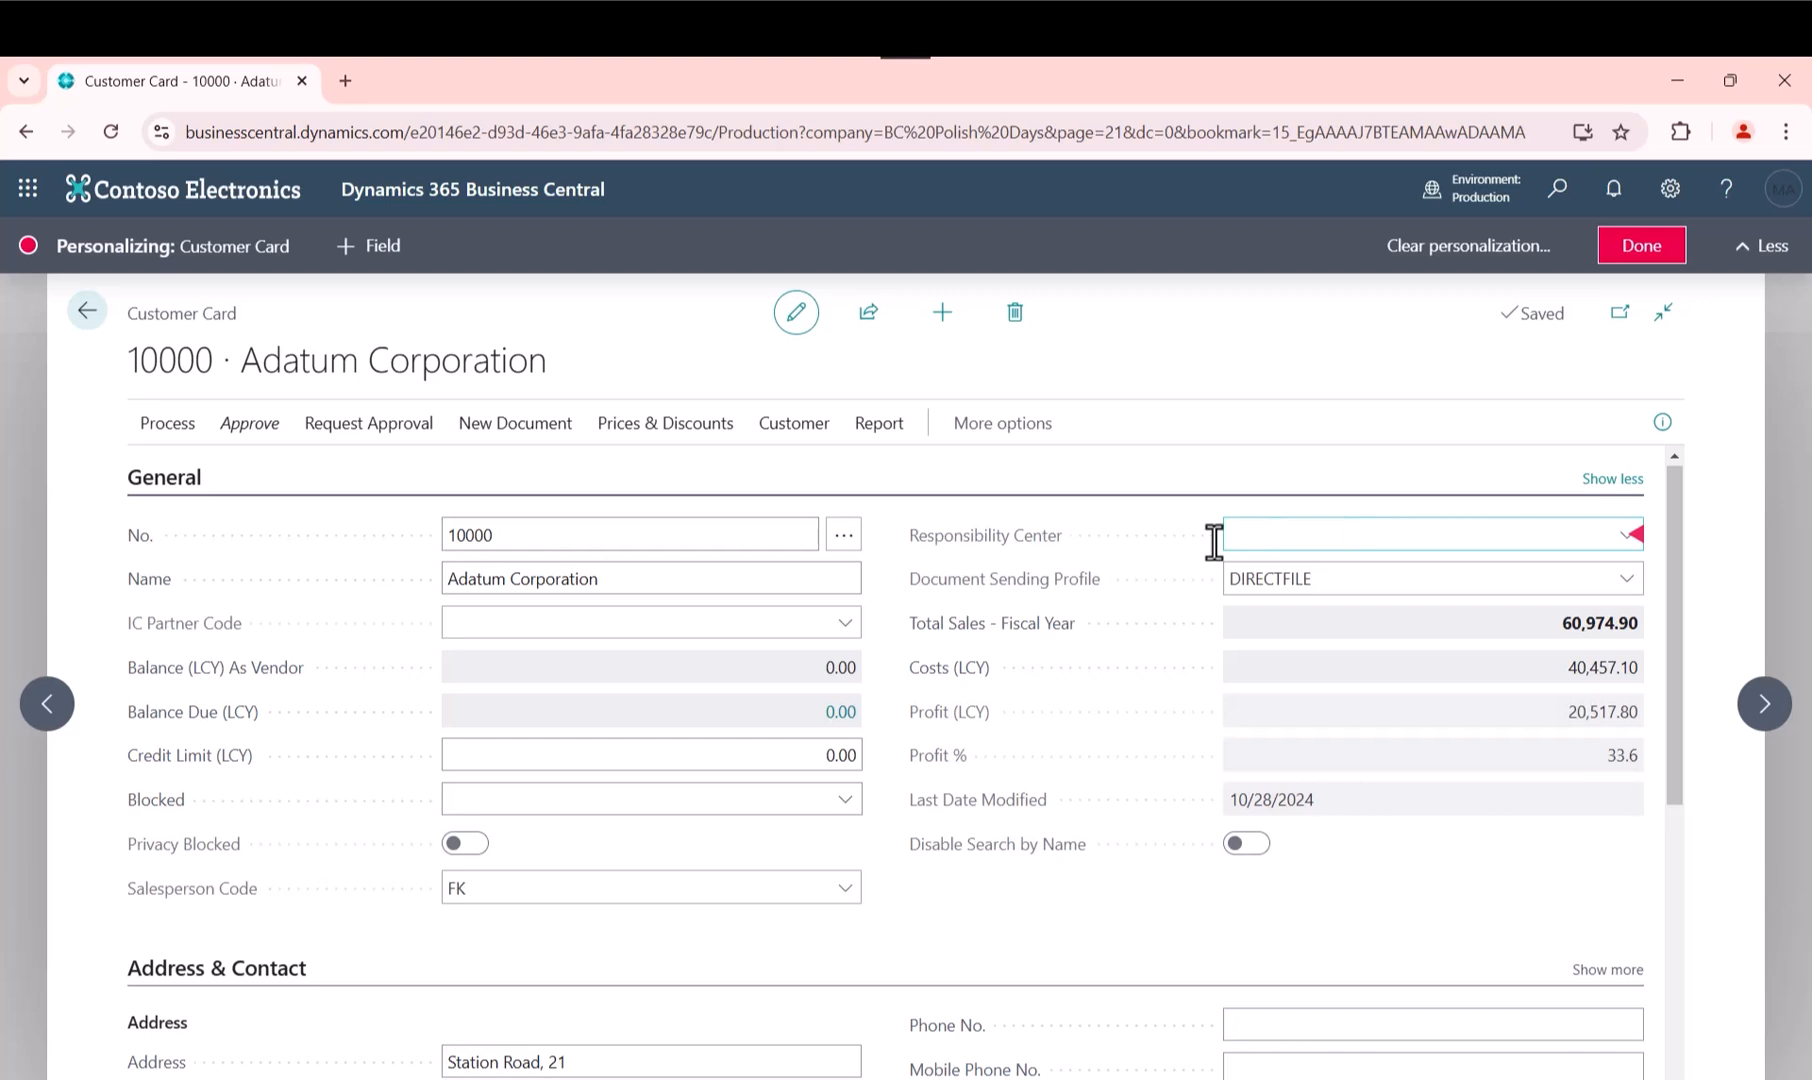
pyautogui.click(1636, 755)
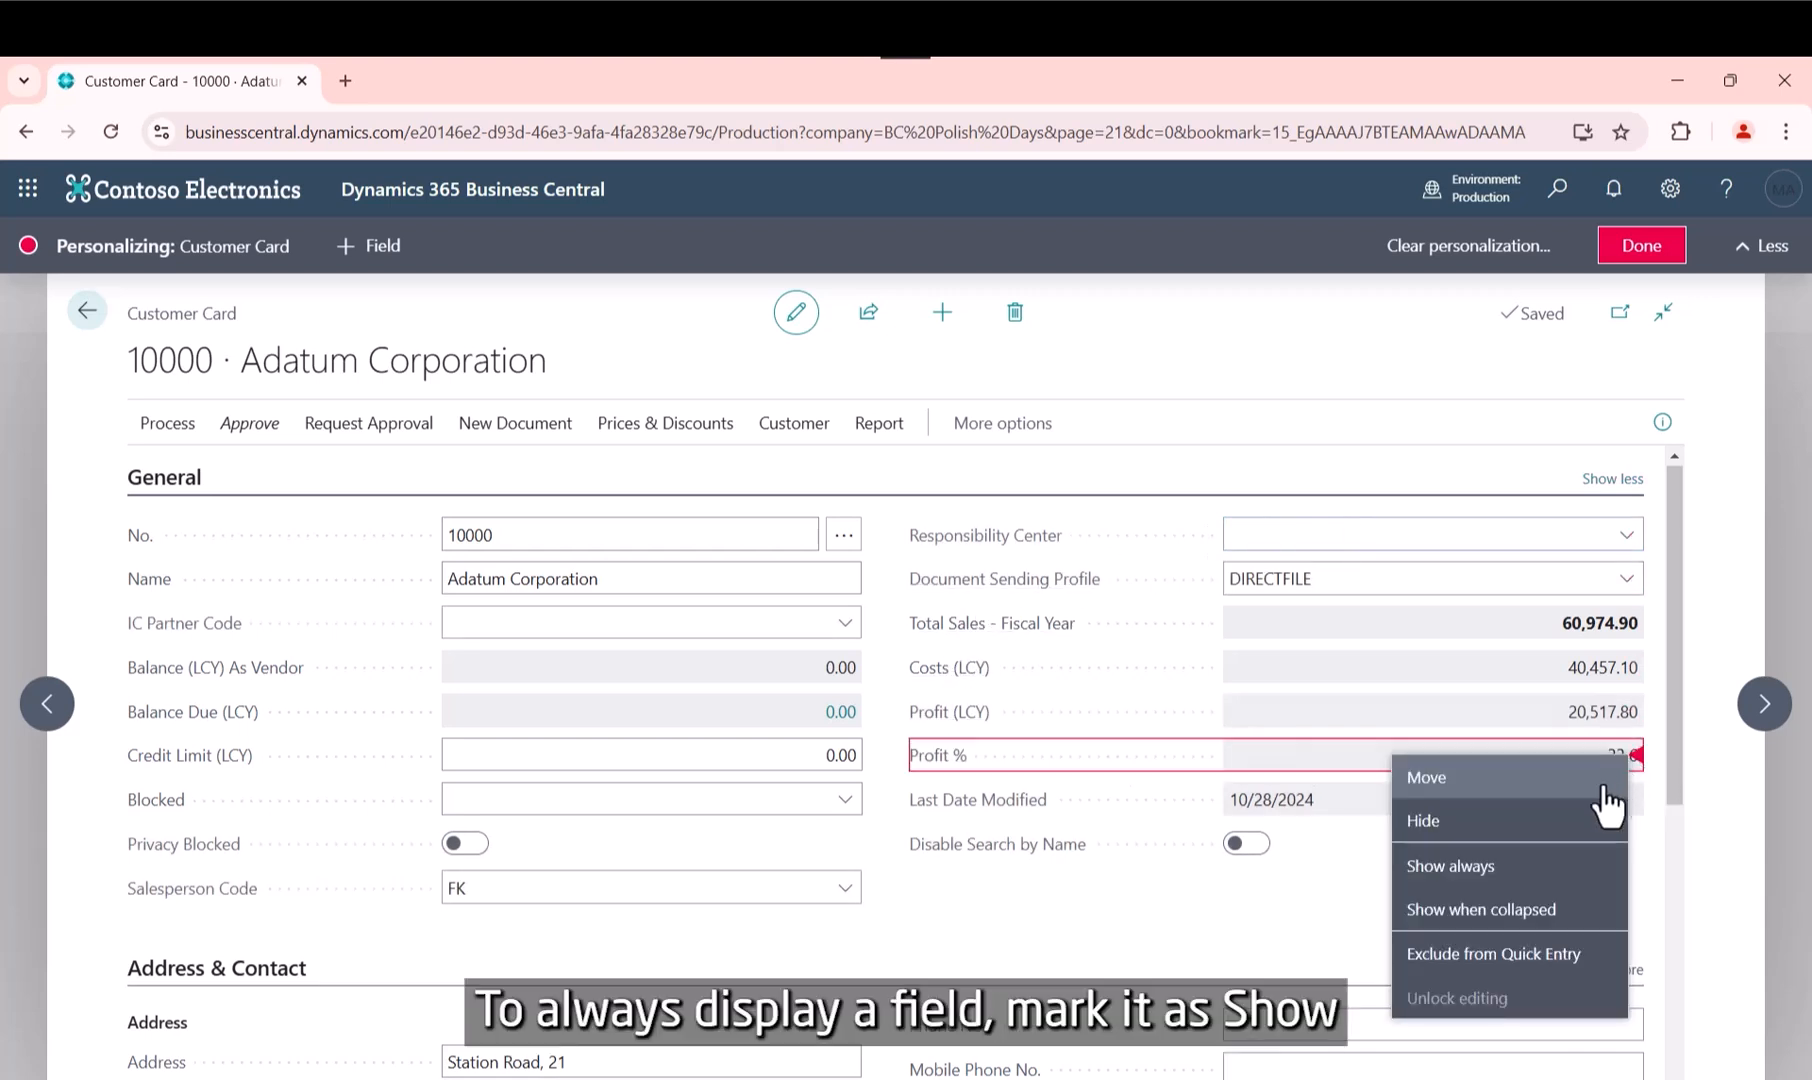
pyautogui.click(1495, 872)
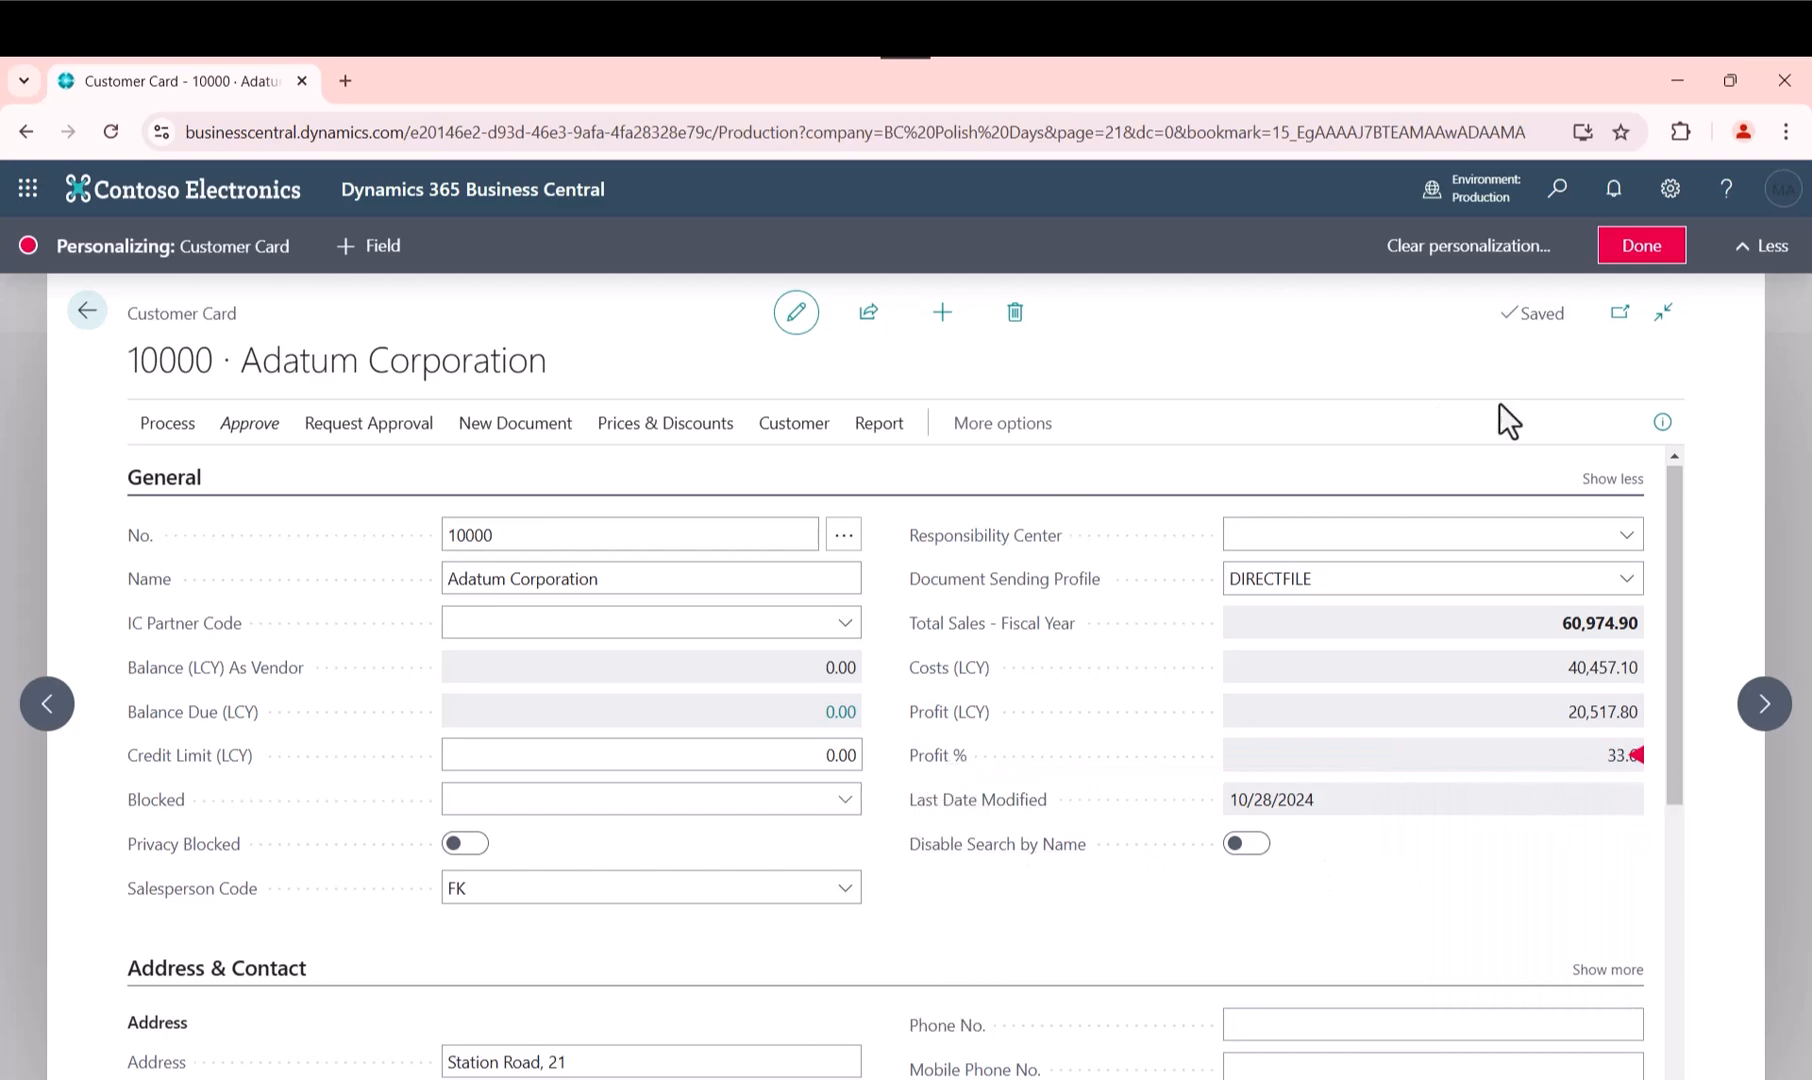
pyautogui.click(1610, 479)
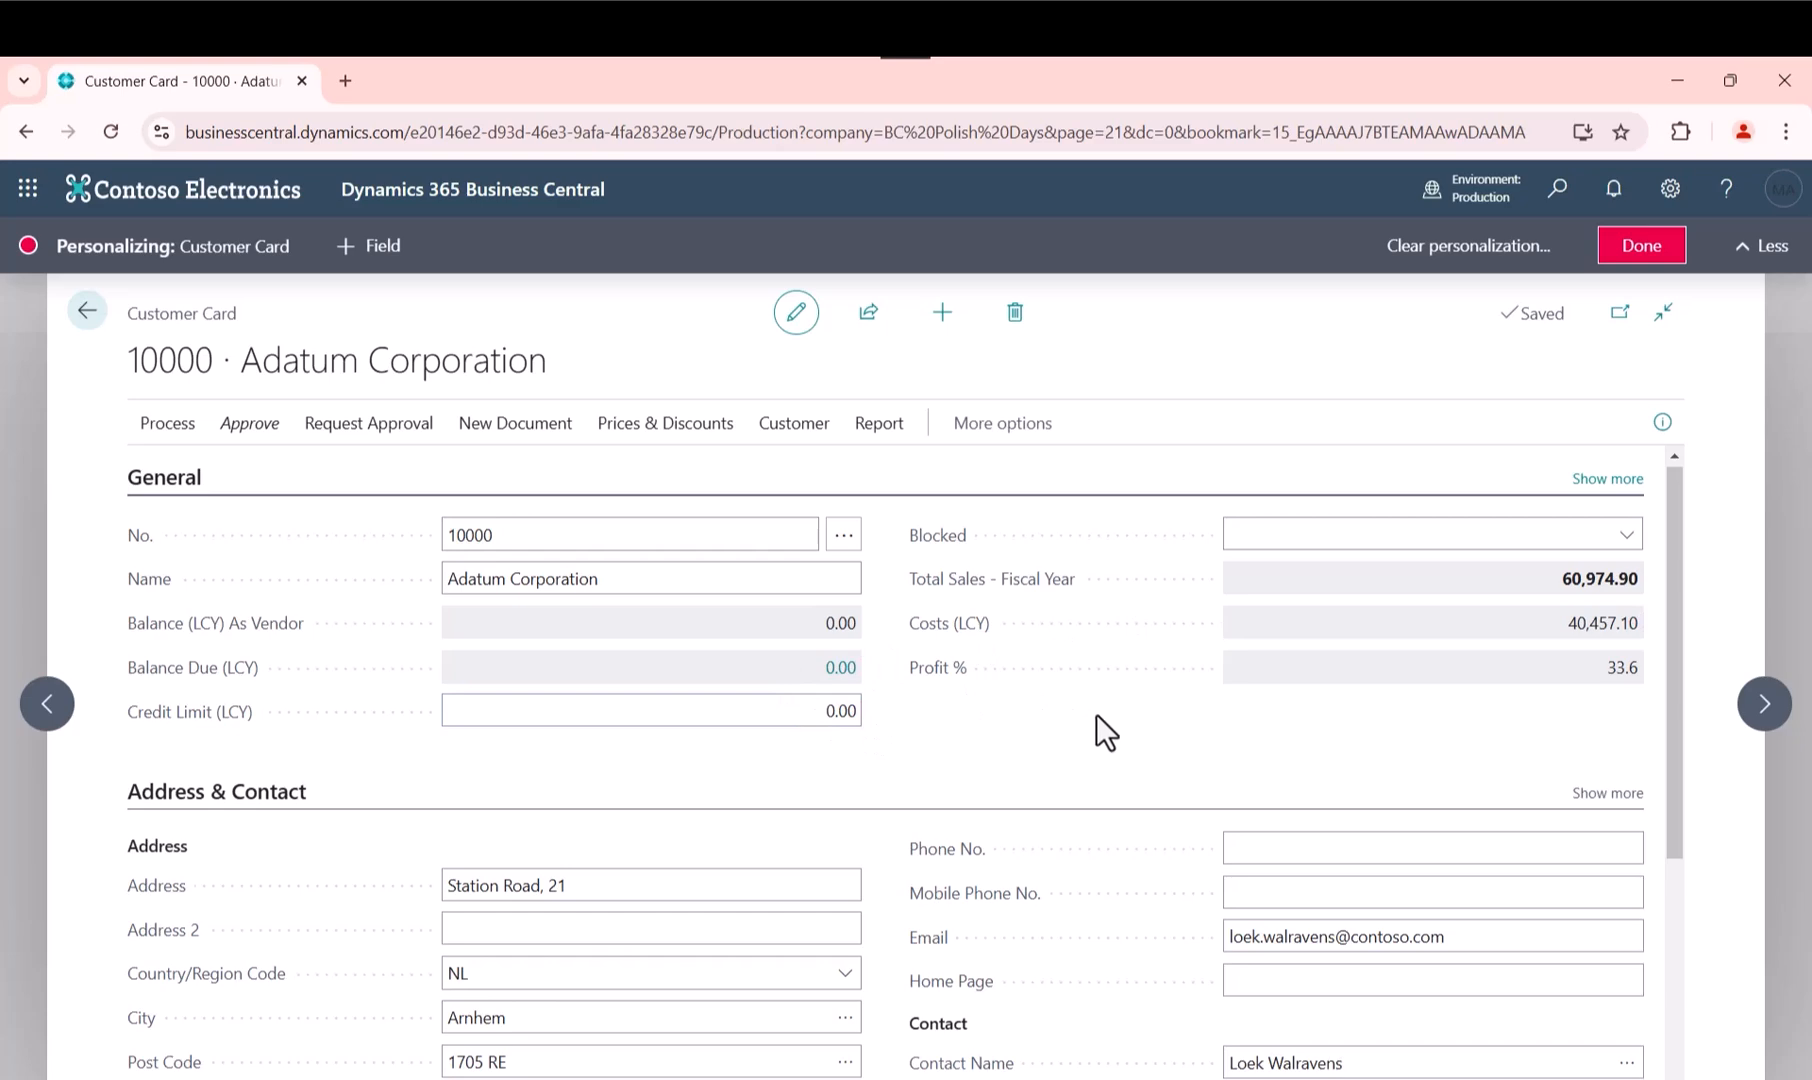
# Add the Balance (LCY) field back to General below Total Sales - Fiscal Year, and finish the personalization.
pyautogui.scroll(-2, 1107, 706)
pyautogui.scroll(2, 1108, 705)
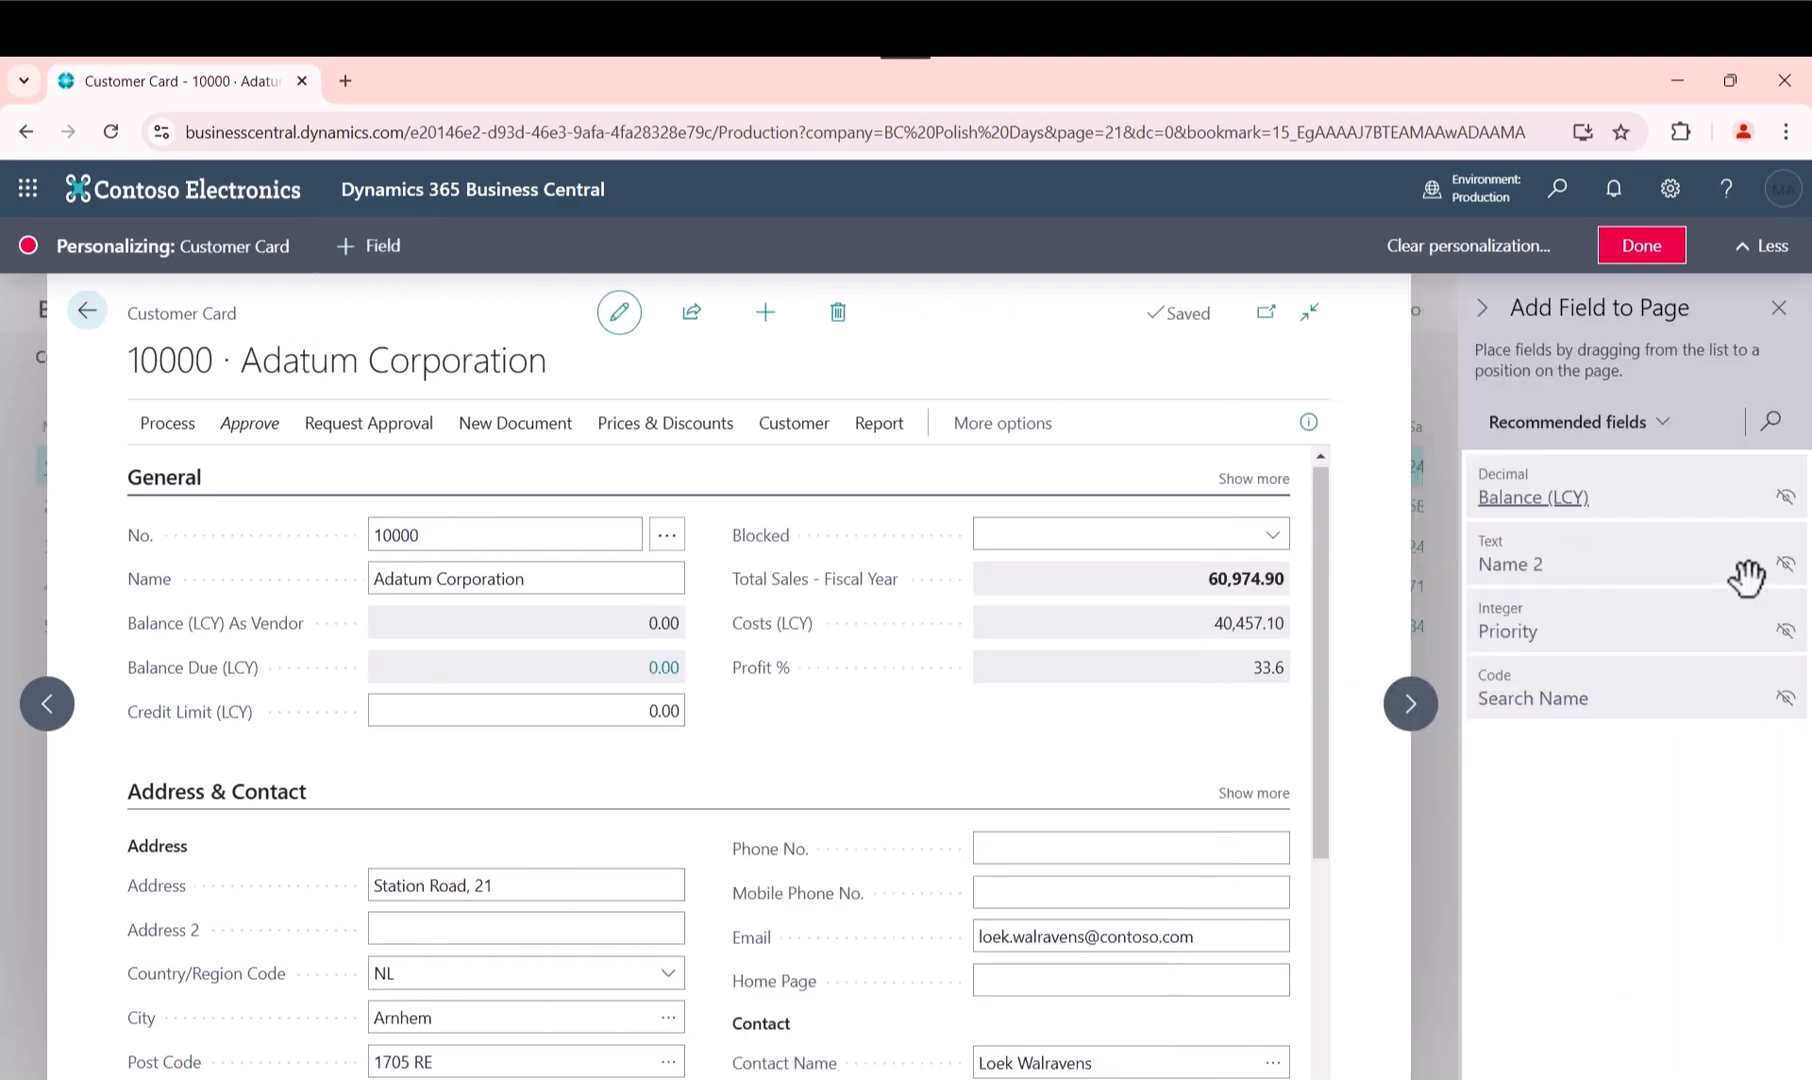
pyautogui.moveTo(1638, 489); pyautogui.dragTo(1182, 592)
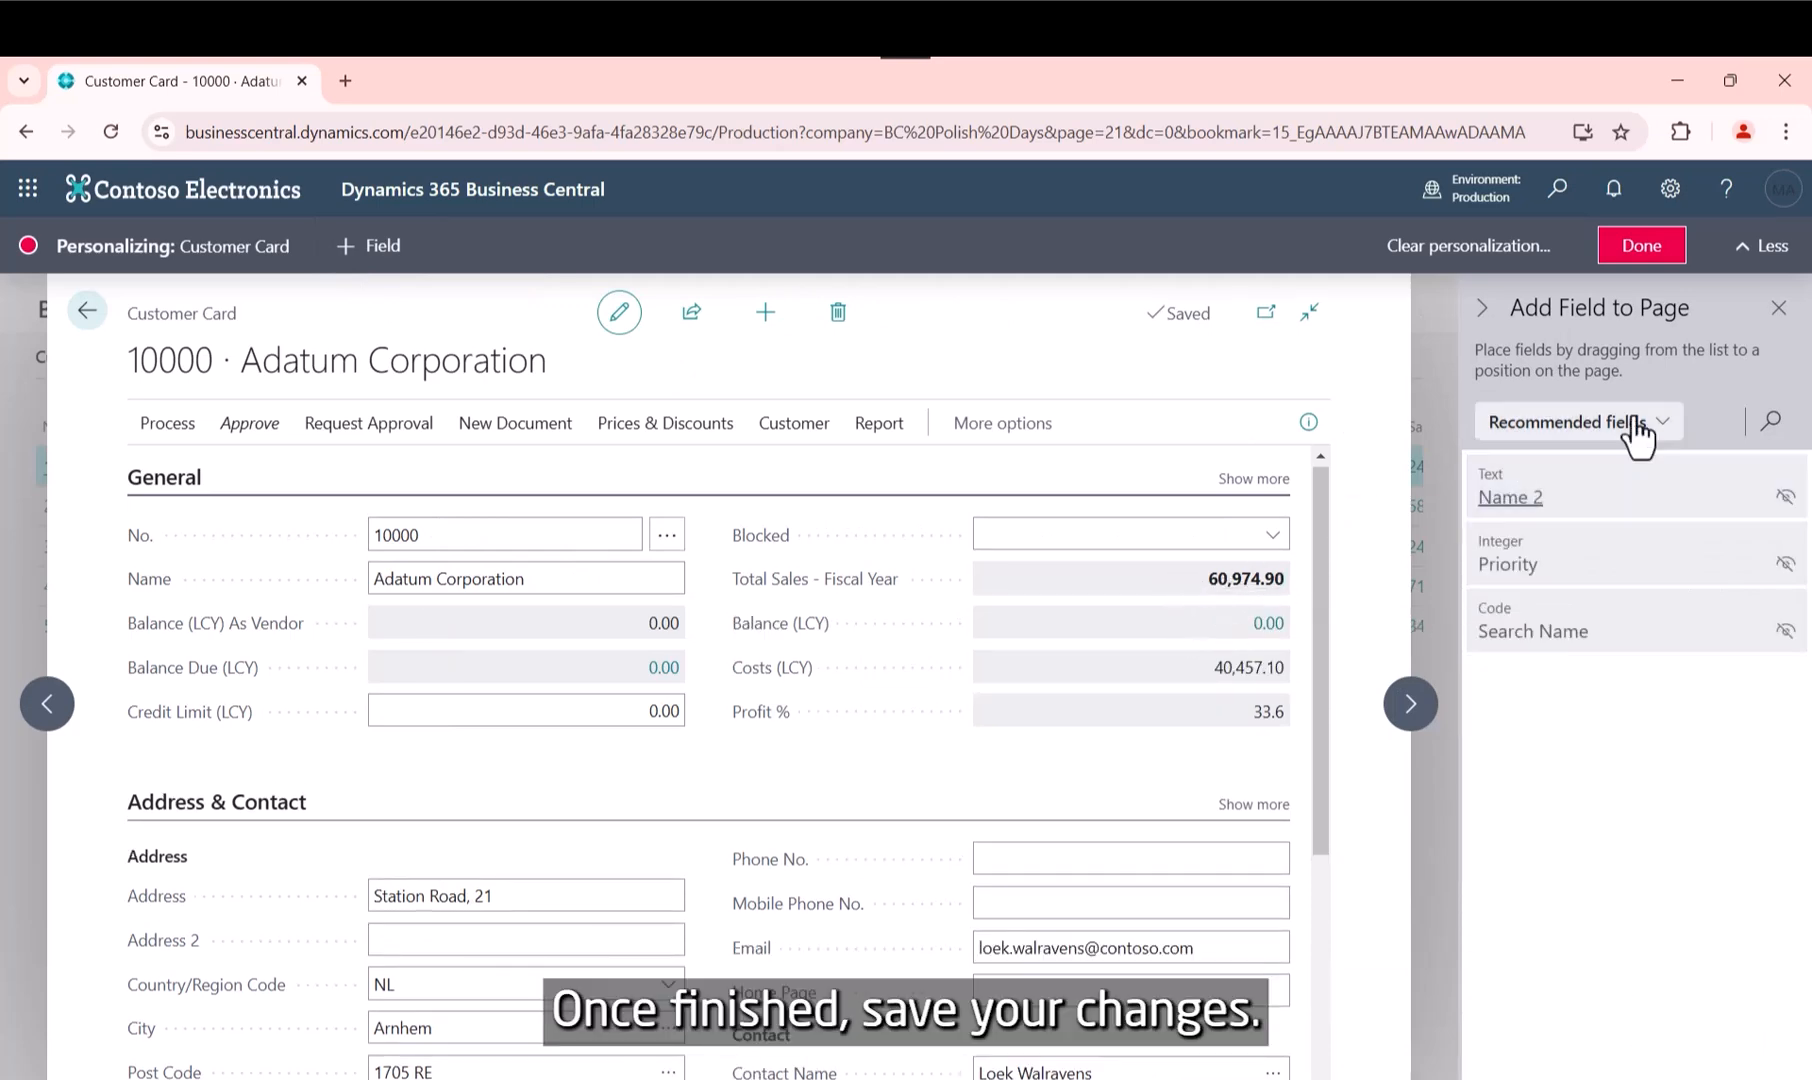
pyautogui.click(1778, 310)
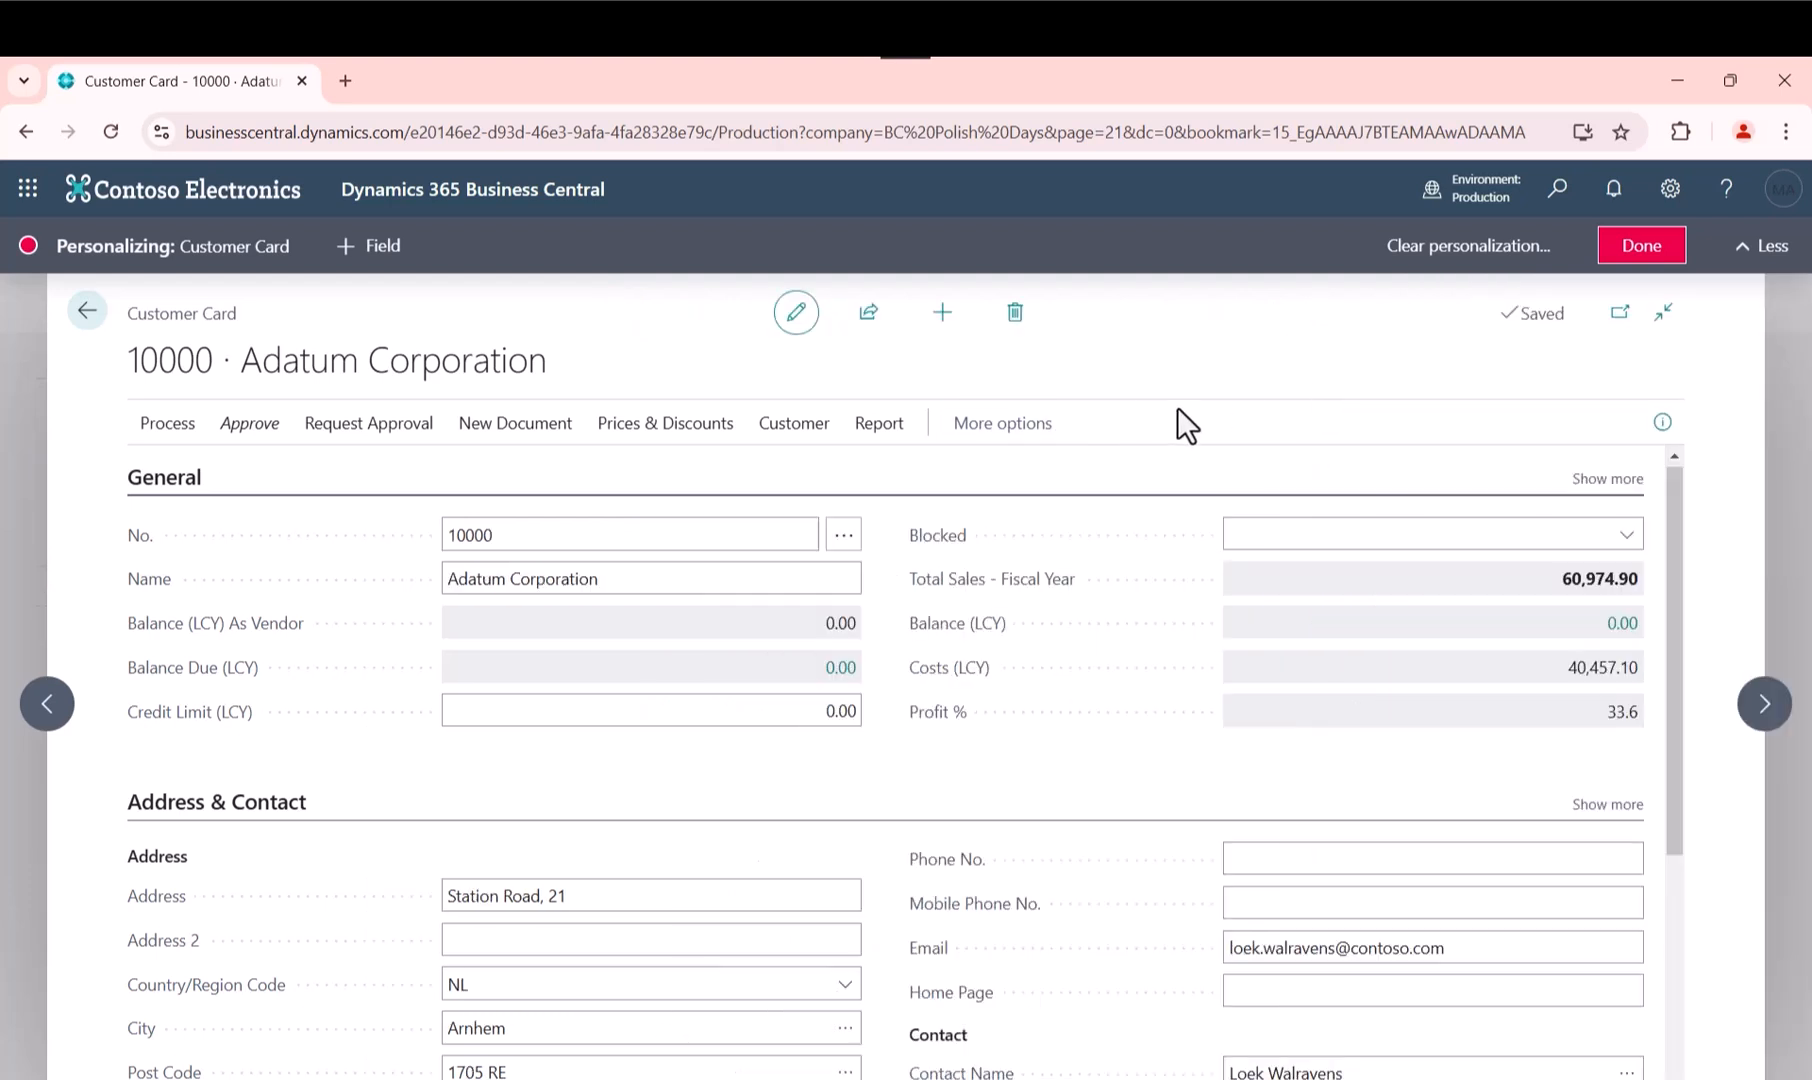
pyautogui.click(1642, 250)
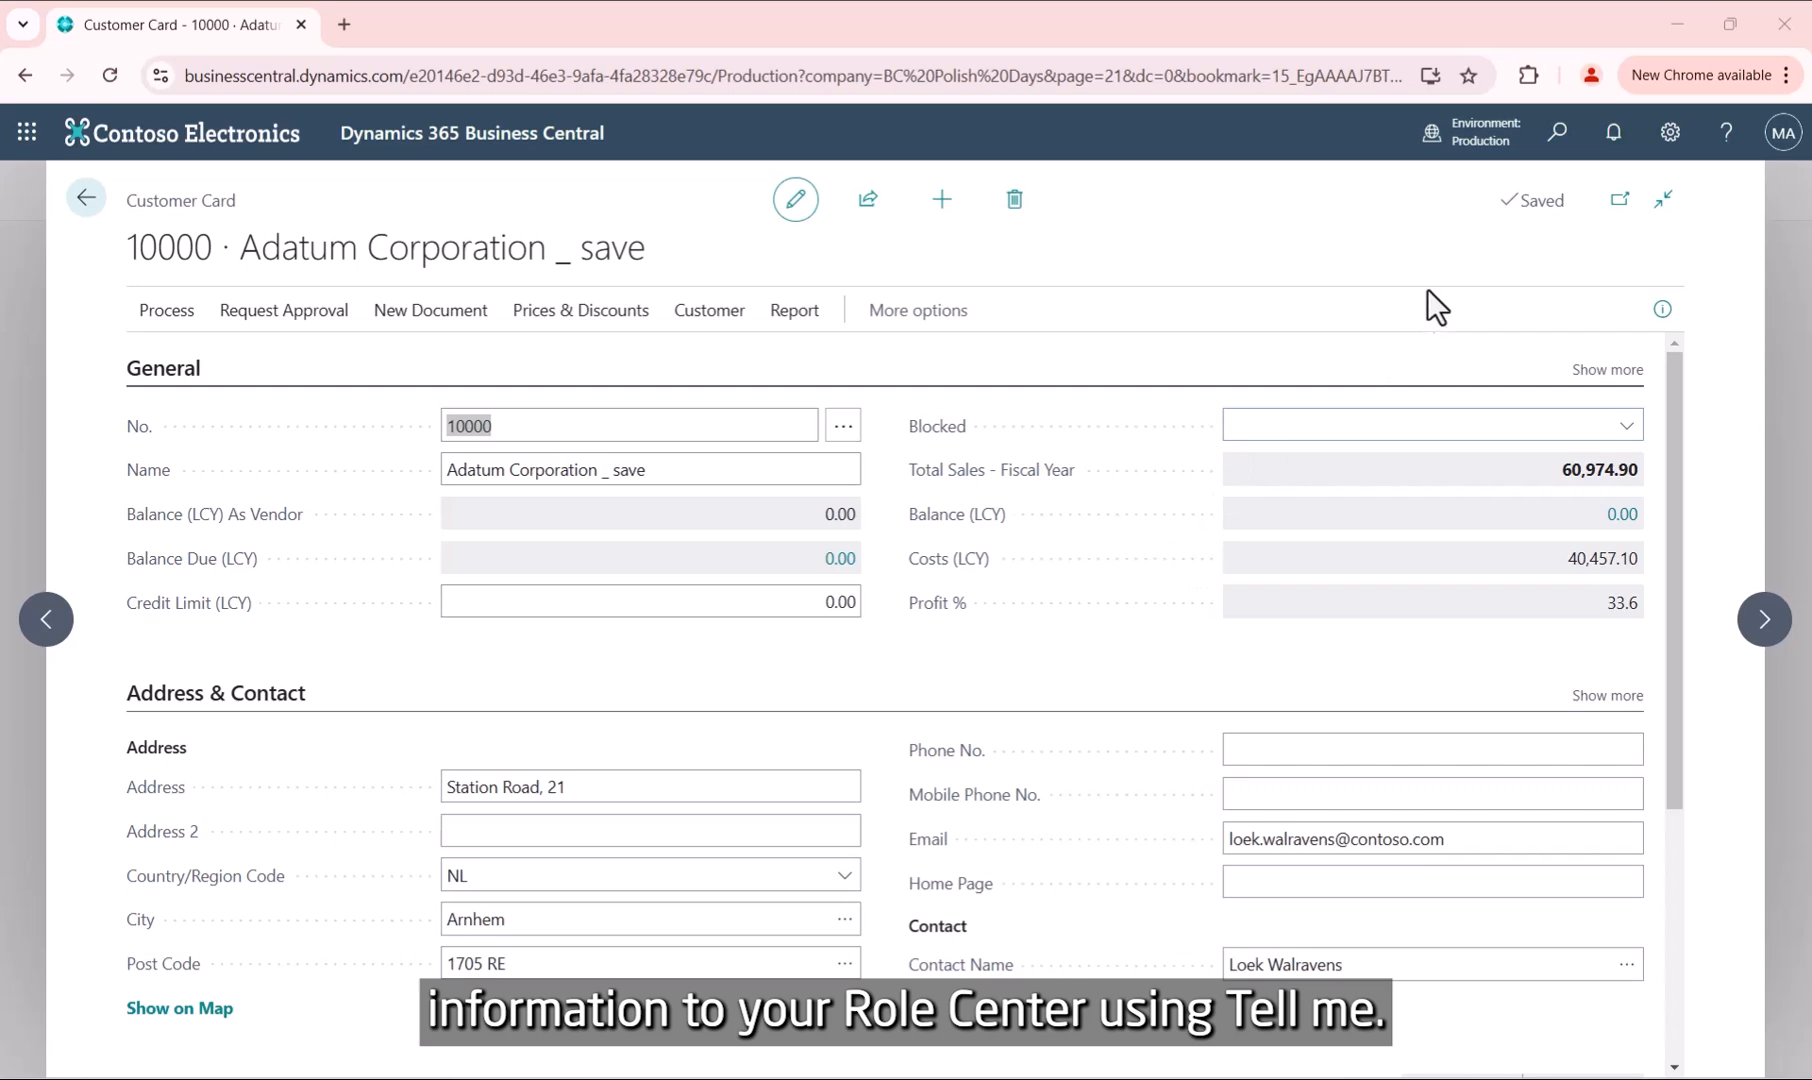
# Search Tell Me for "gen led entr", bookmark the General Ledger Entries result of type Archive, and close the search.
pyautogui.click(1559, 133)
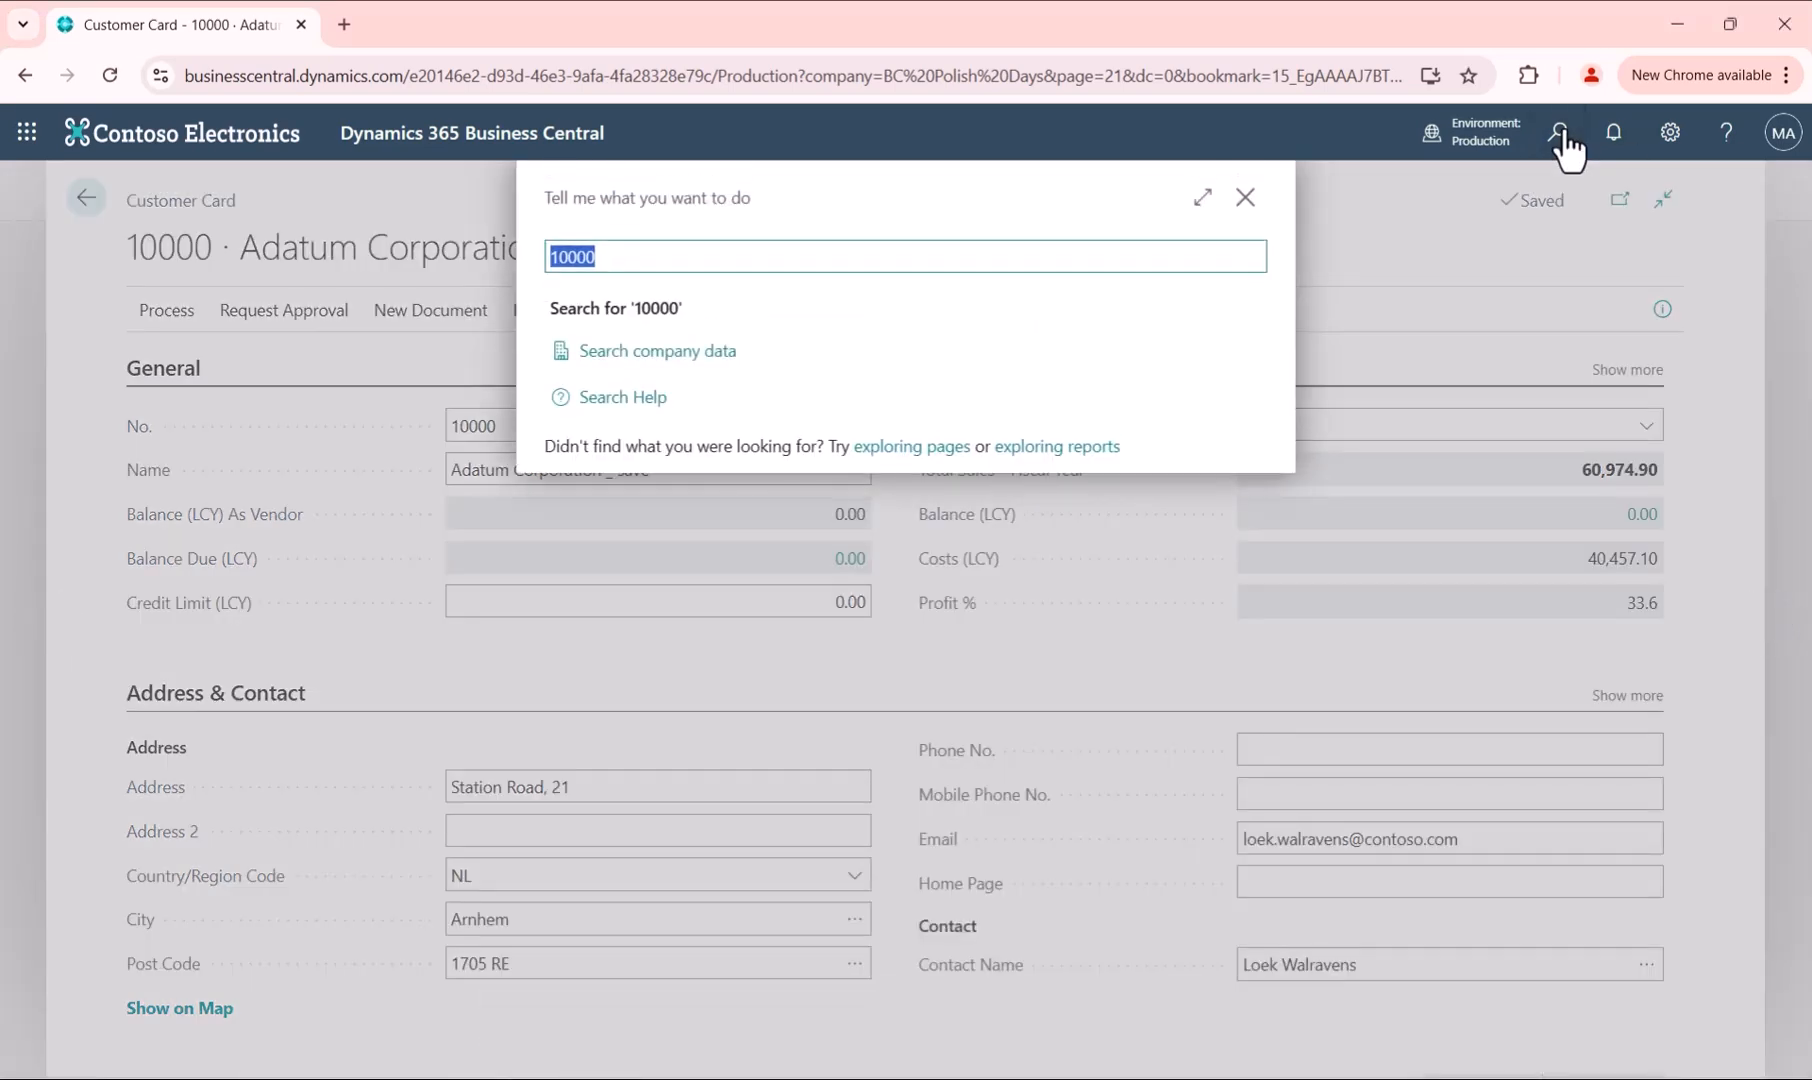
pyautogui.write('gen l')
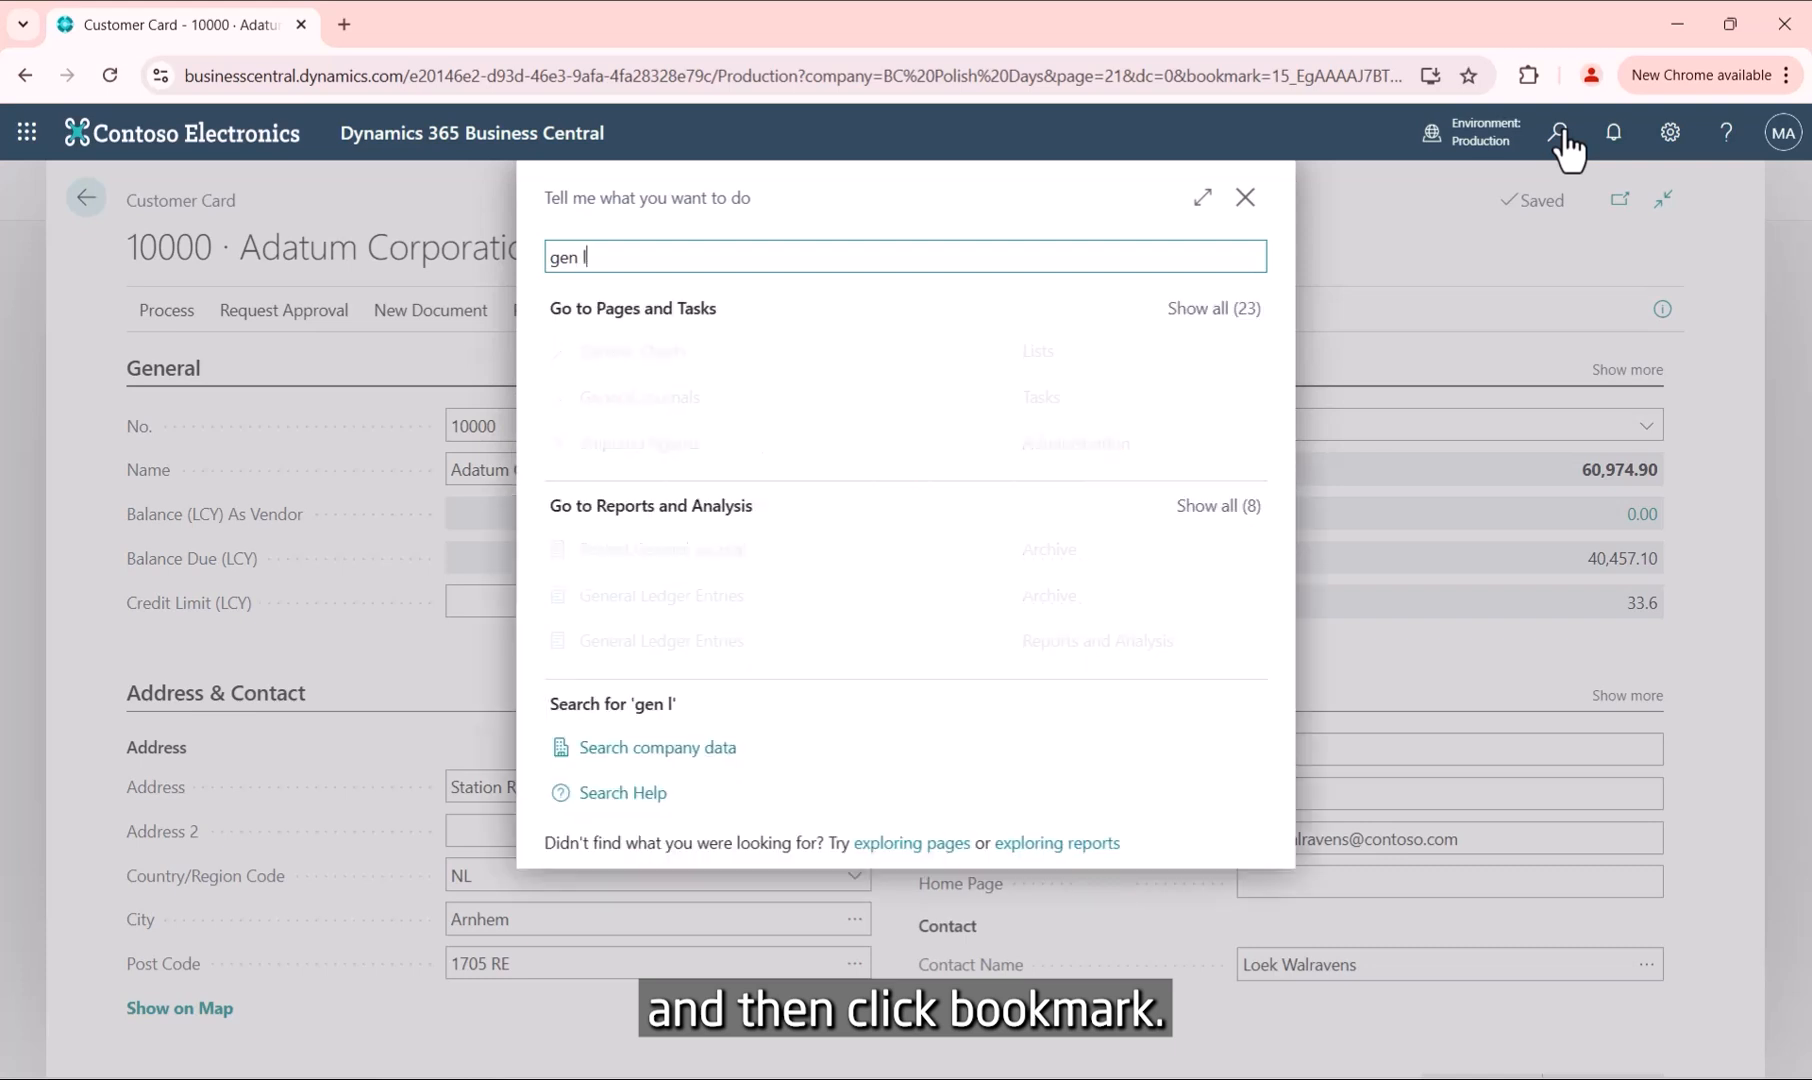
pyautogui.write('ed entr')
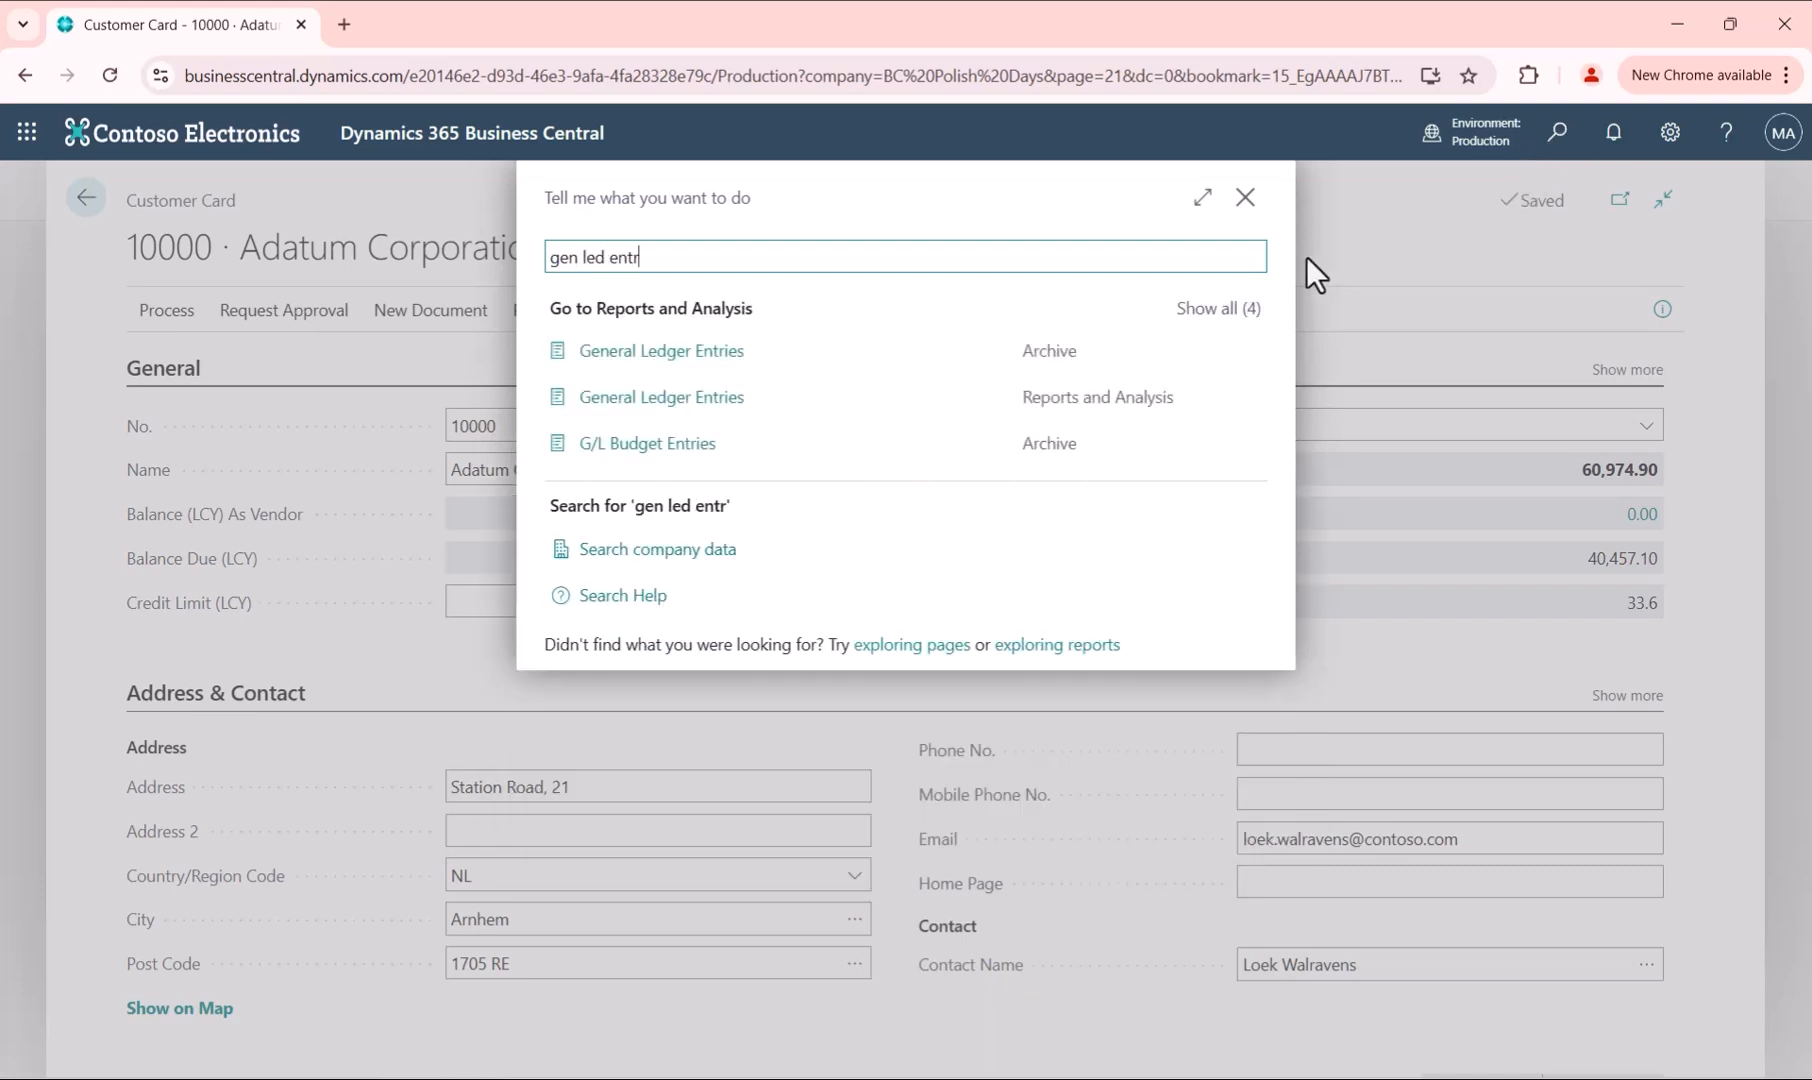
pyautogui.moveTo(1250, 353)
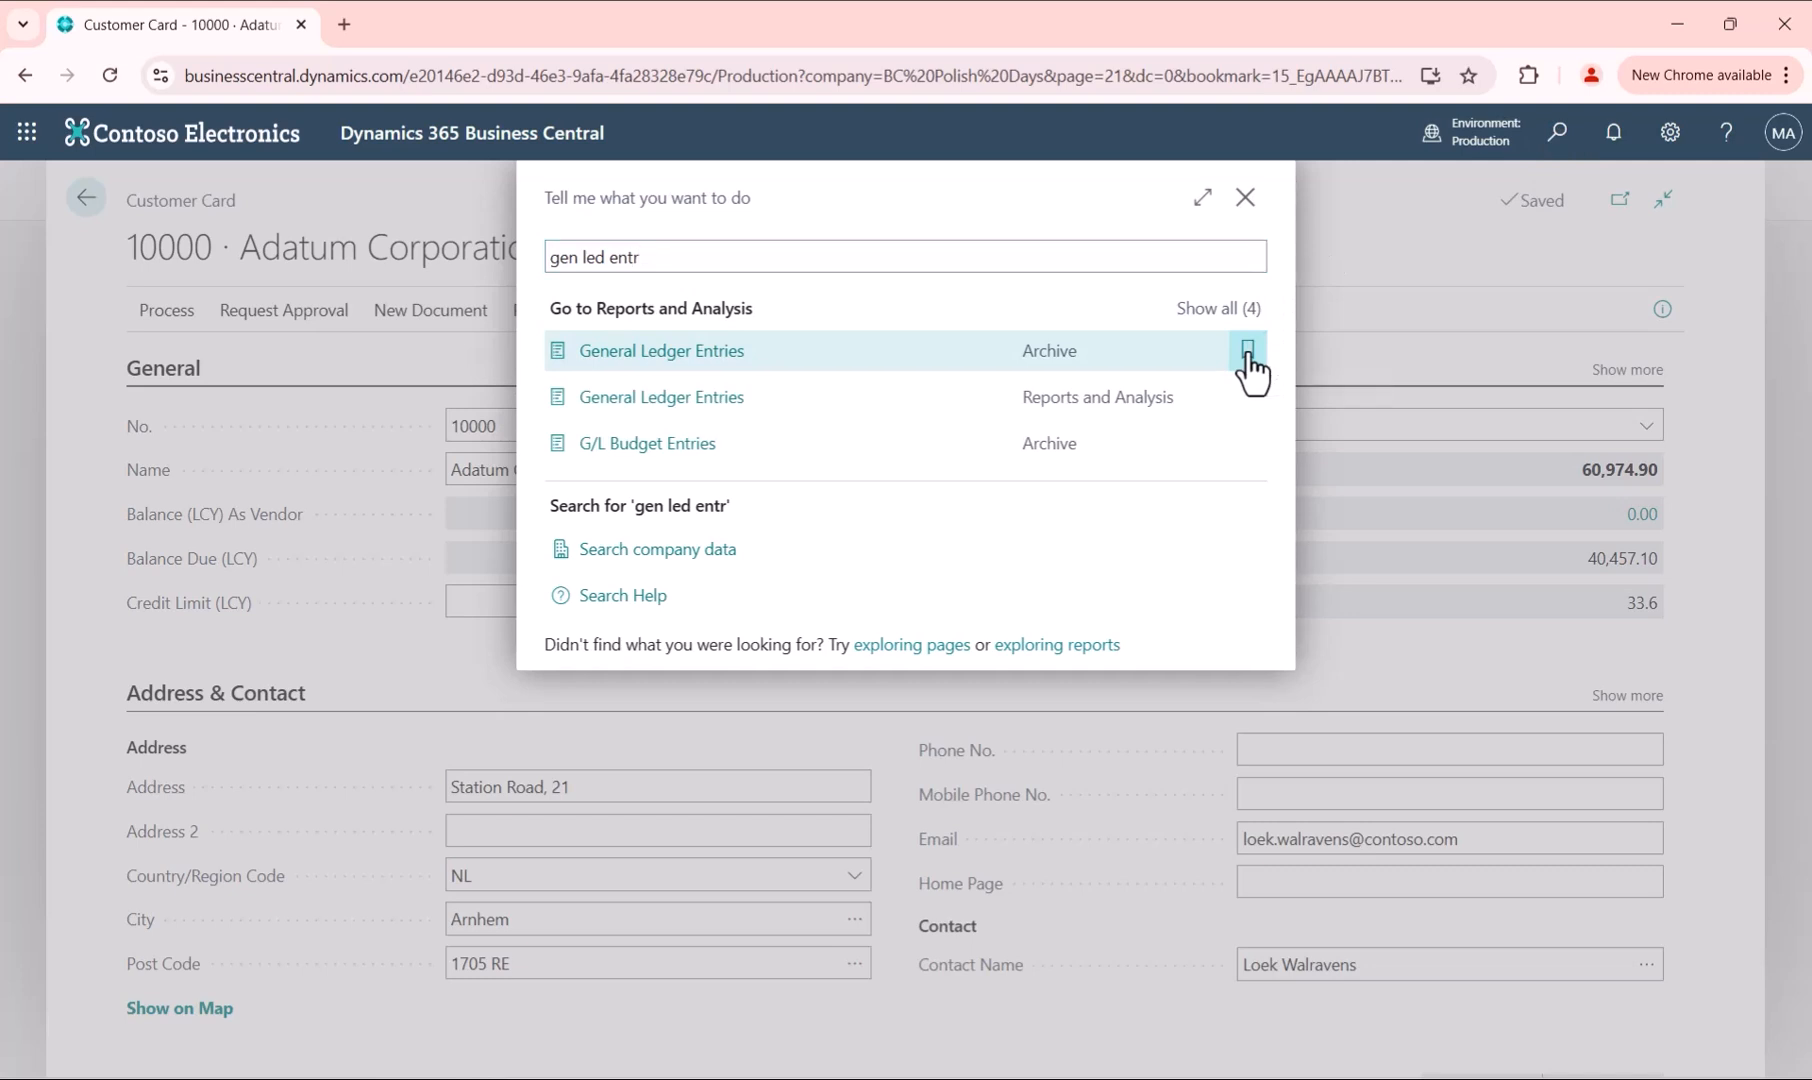
pyautogui.click(1248, 350)
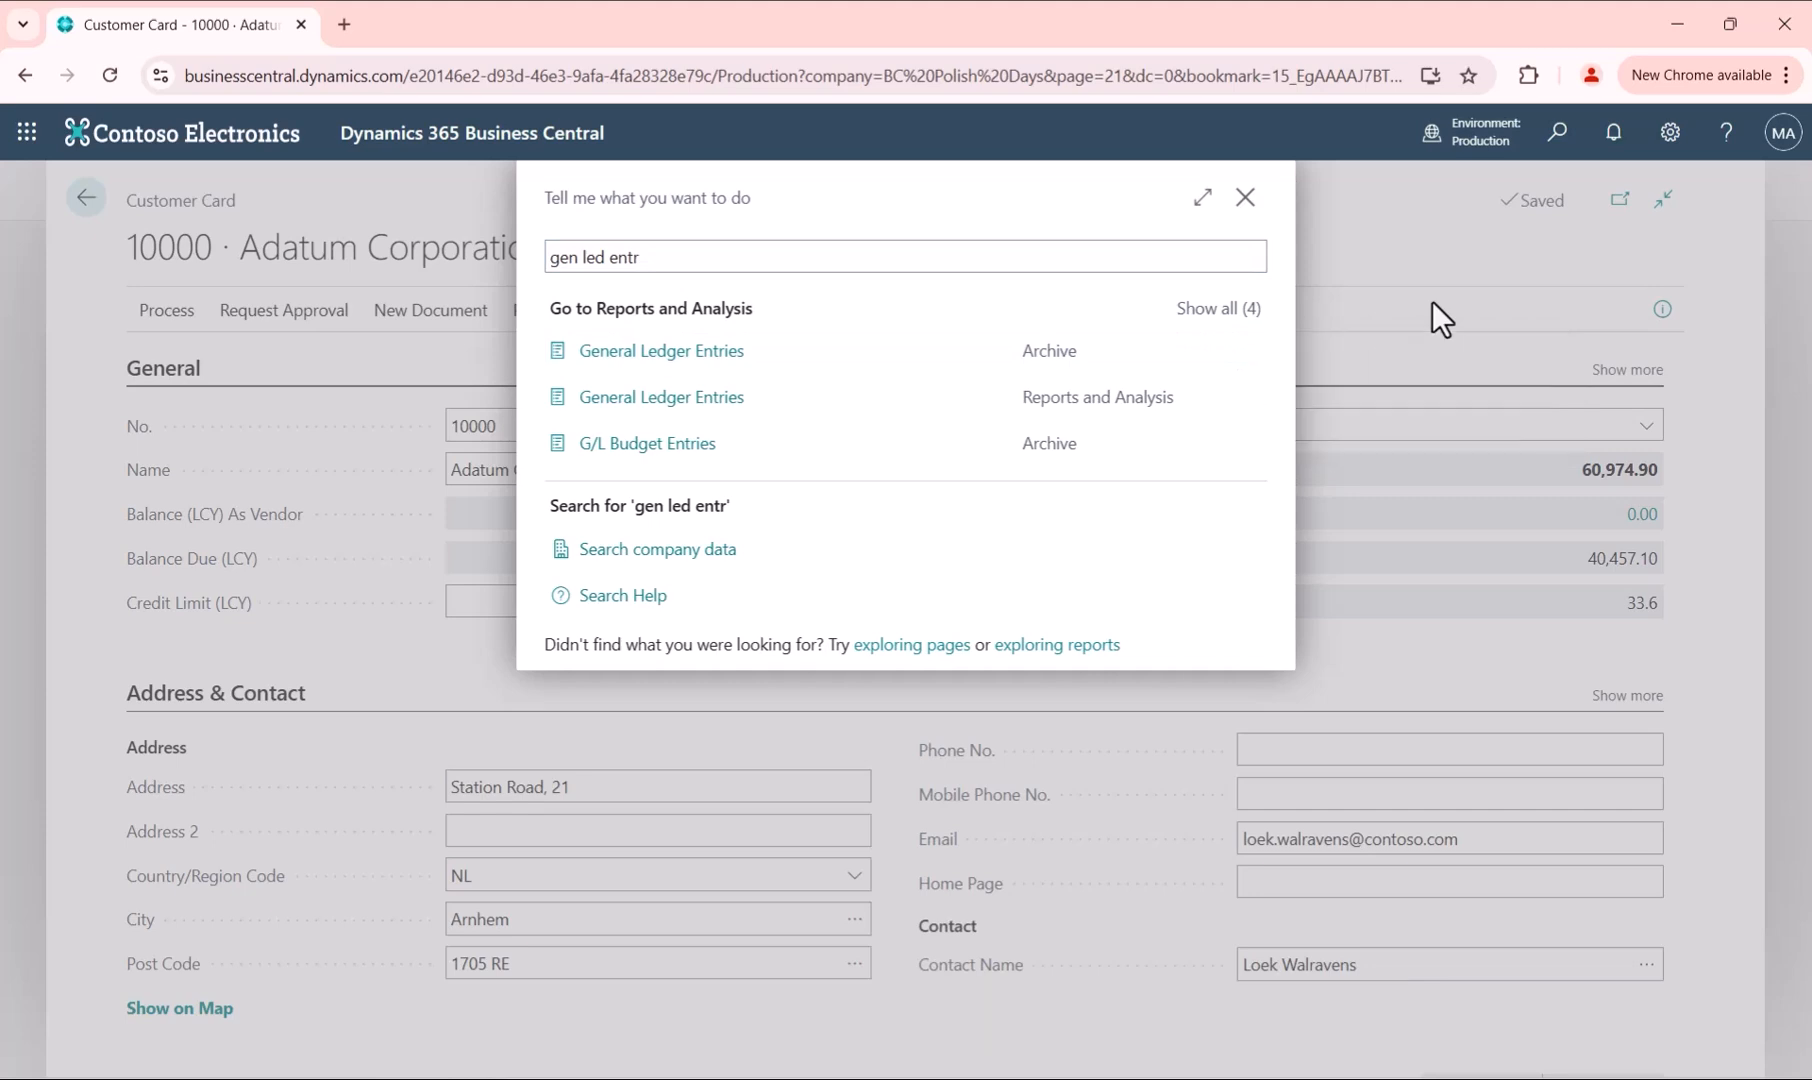
pyautogui.click(1249, 198)
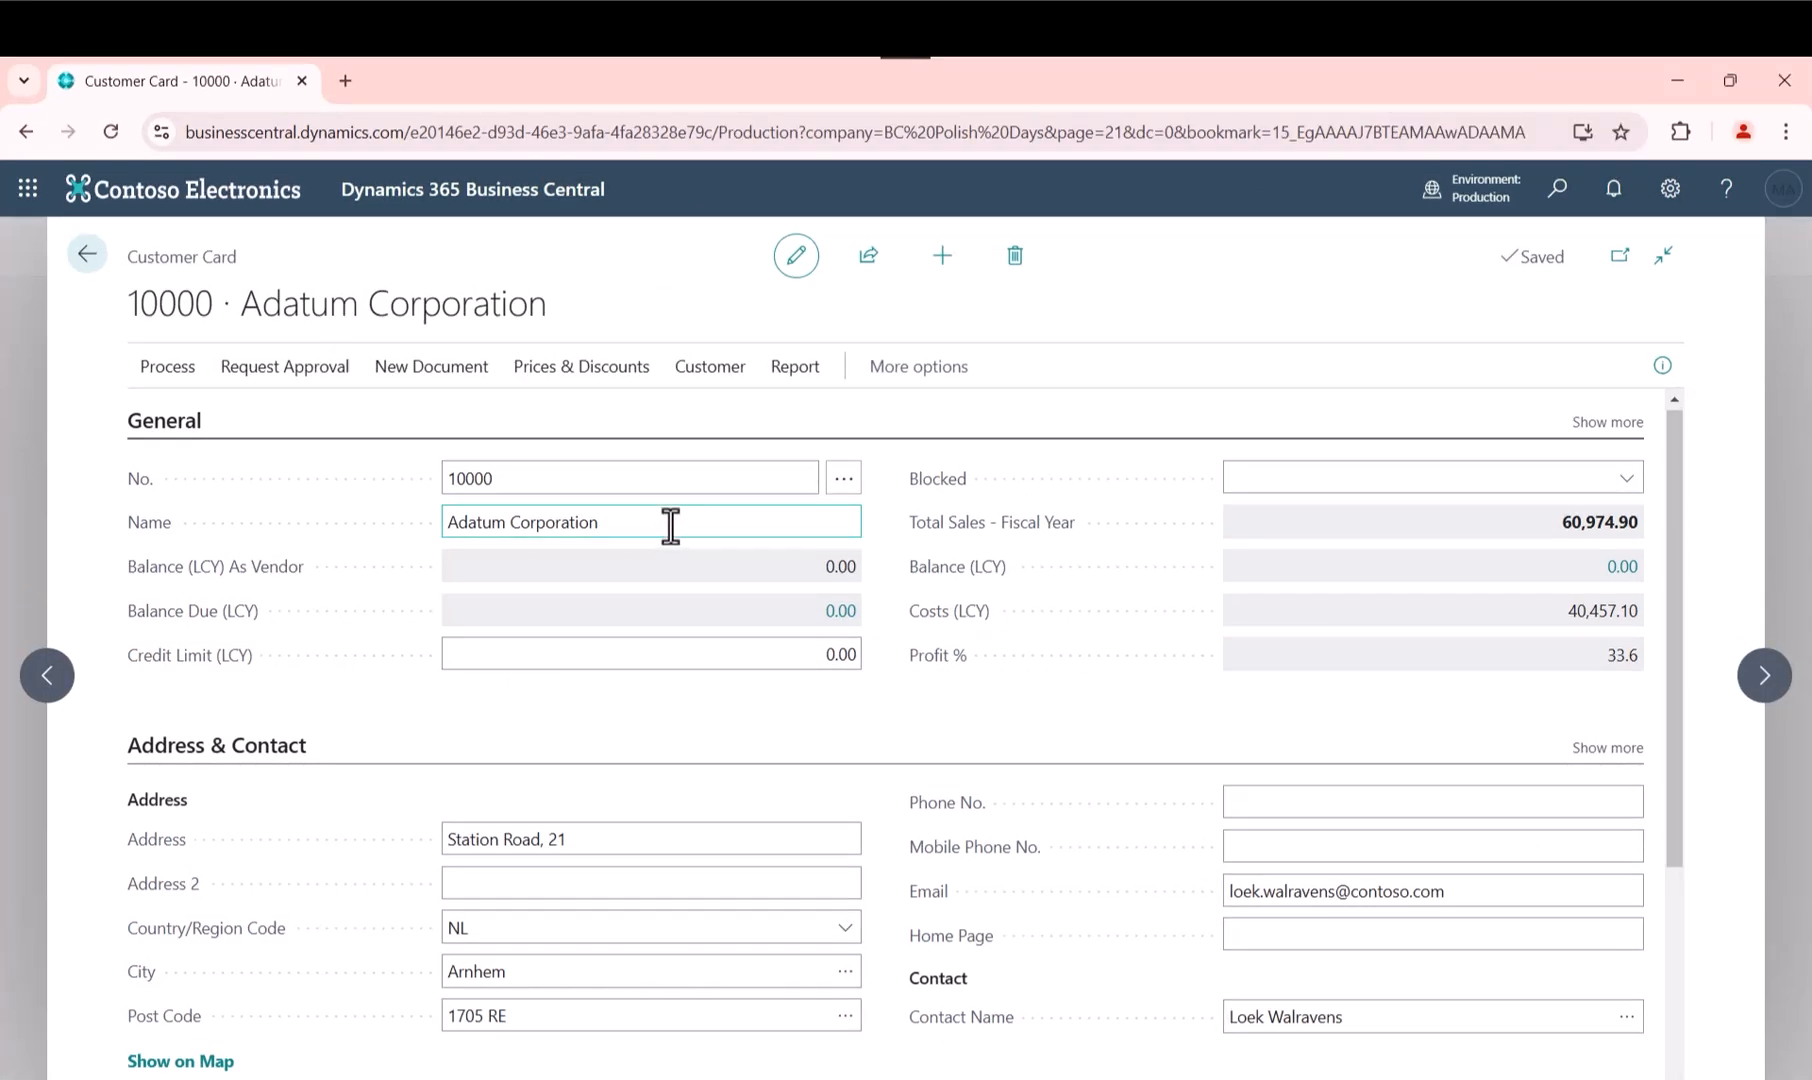
# Change the customer's name on the card to "Adatum Corporation _ save".
pyautogui.scroll(-3, 620, 680)
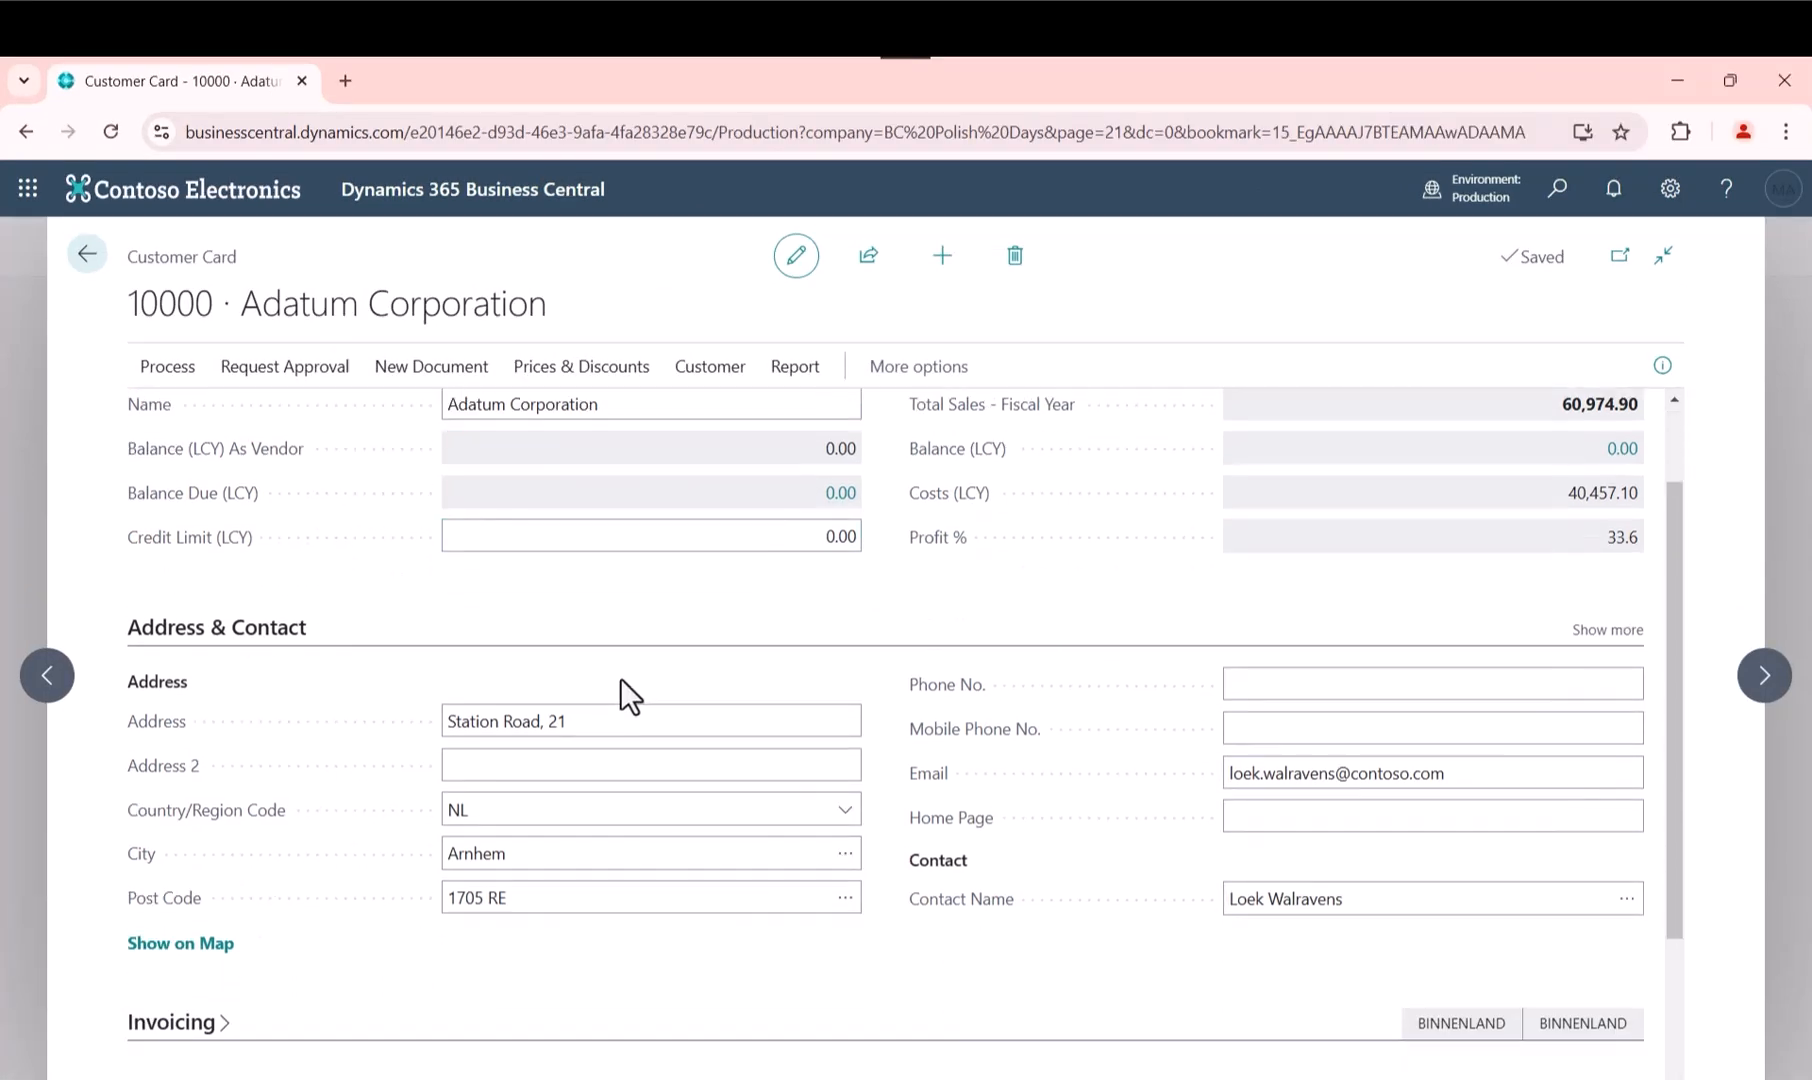
pyautogui.scroll(3, 624, 668)
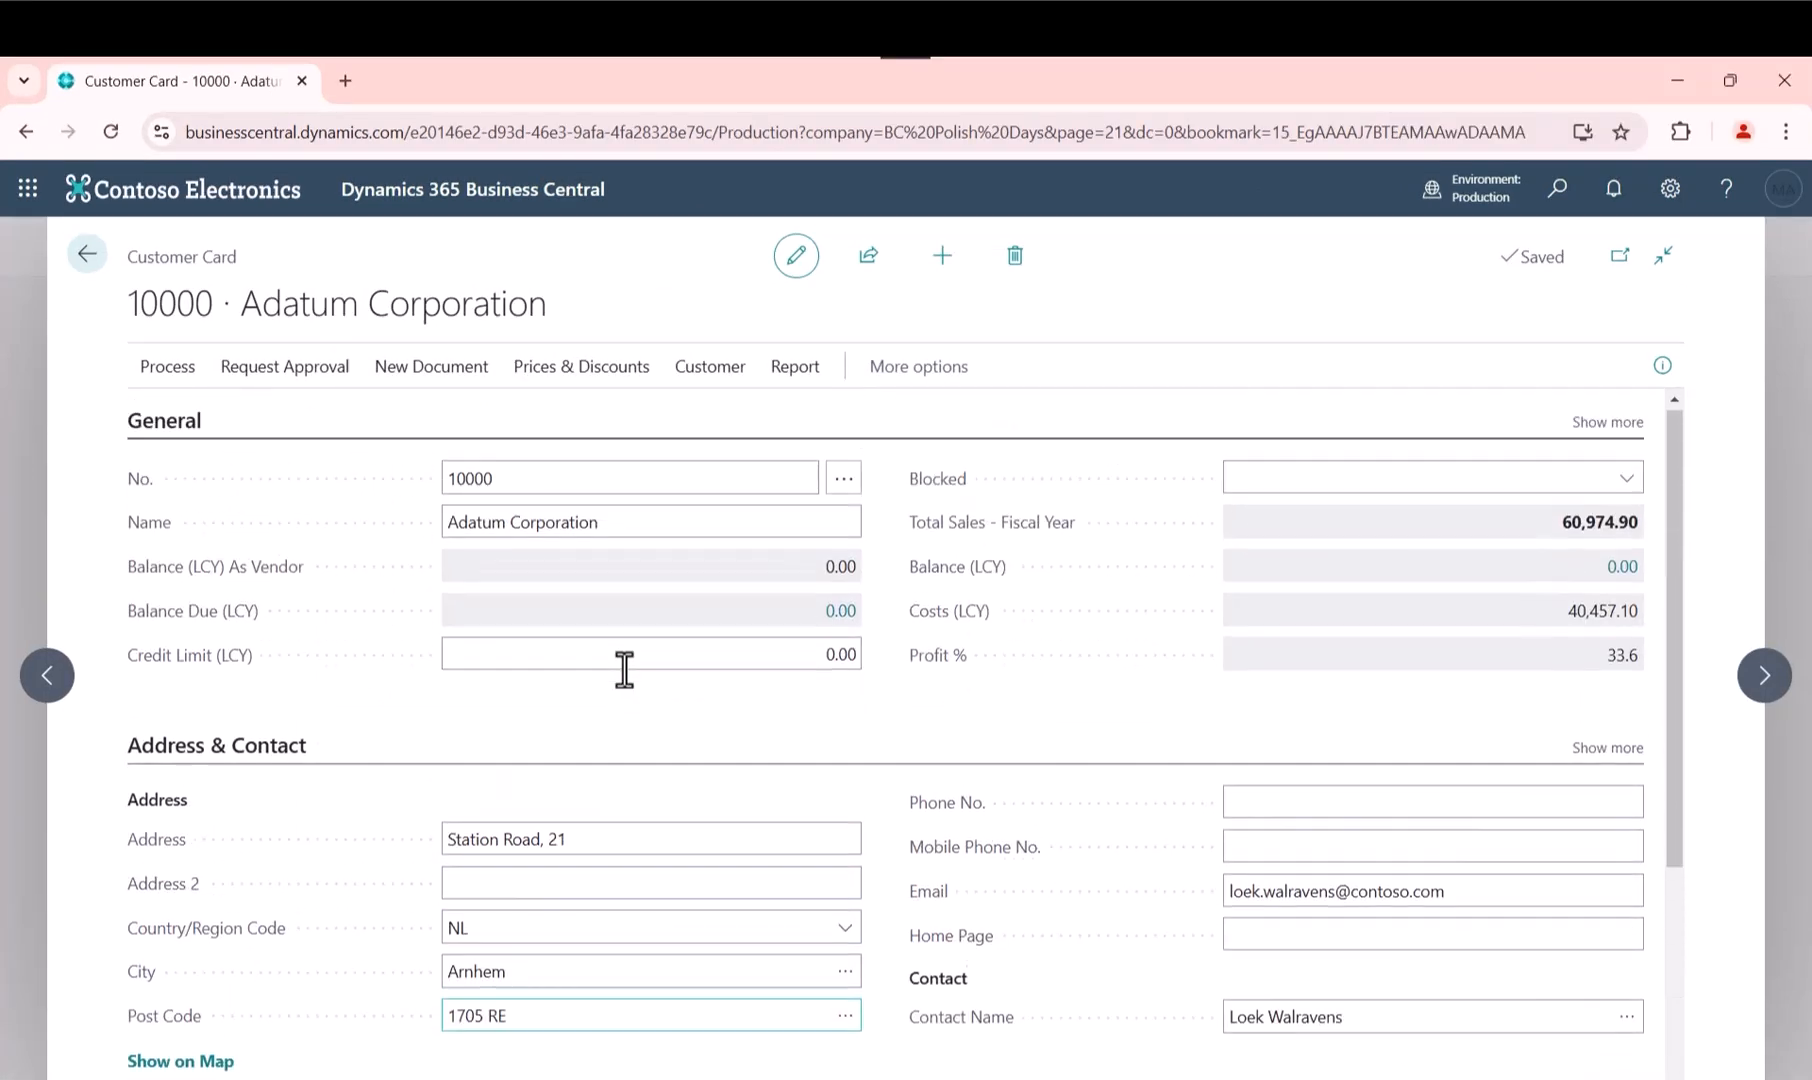
pyautogui.click(683, 520)
pyautogui.click(683, 520)
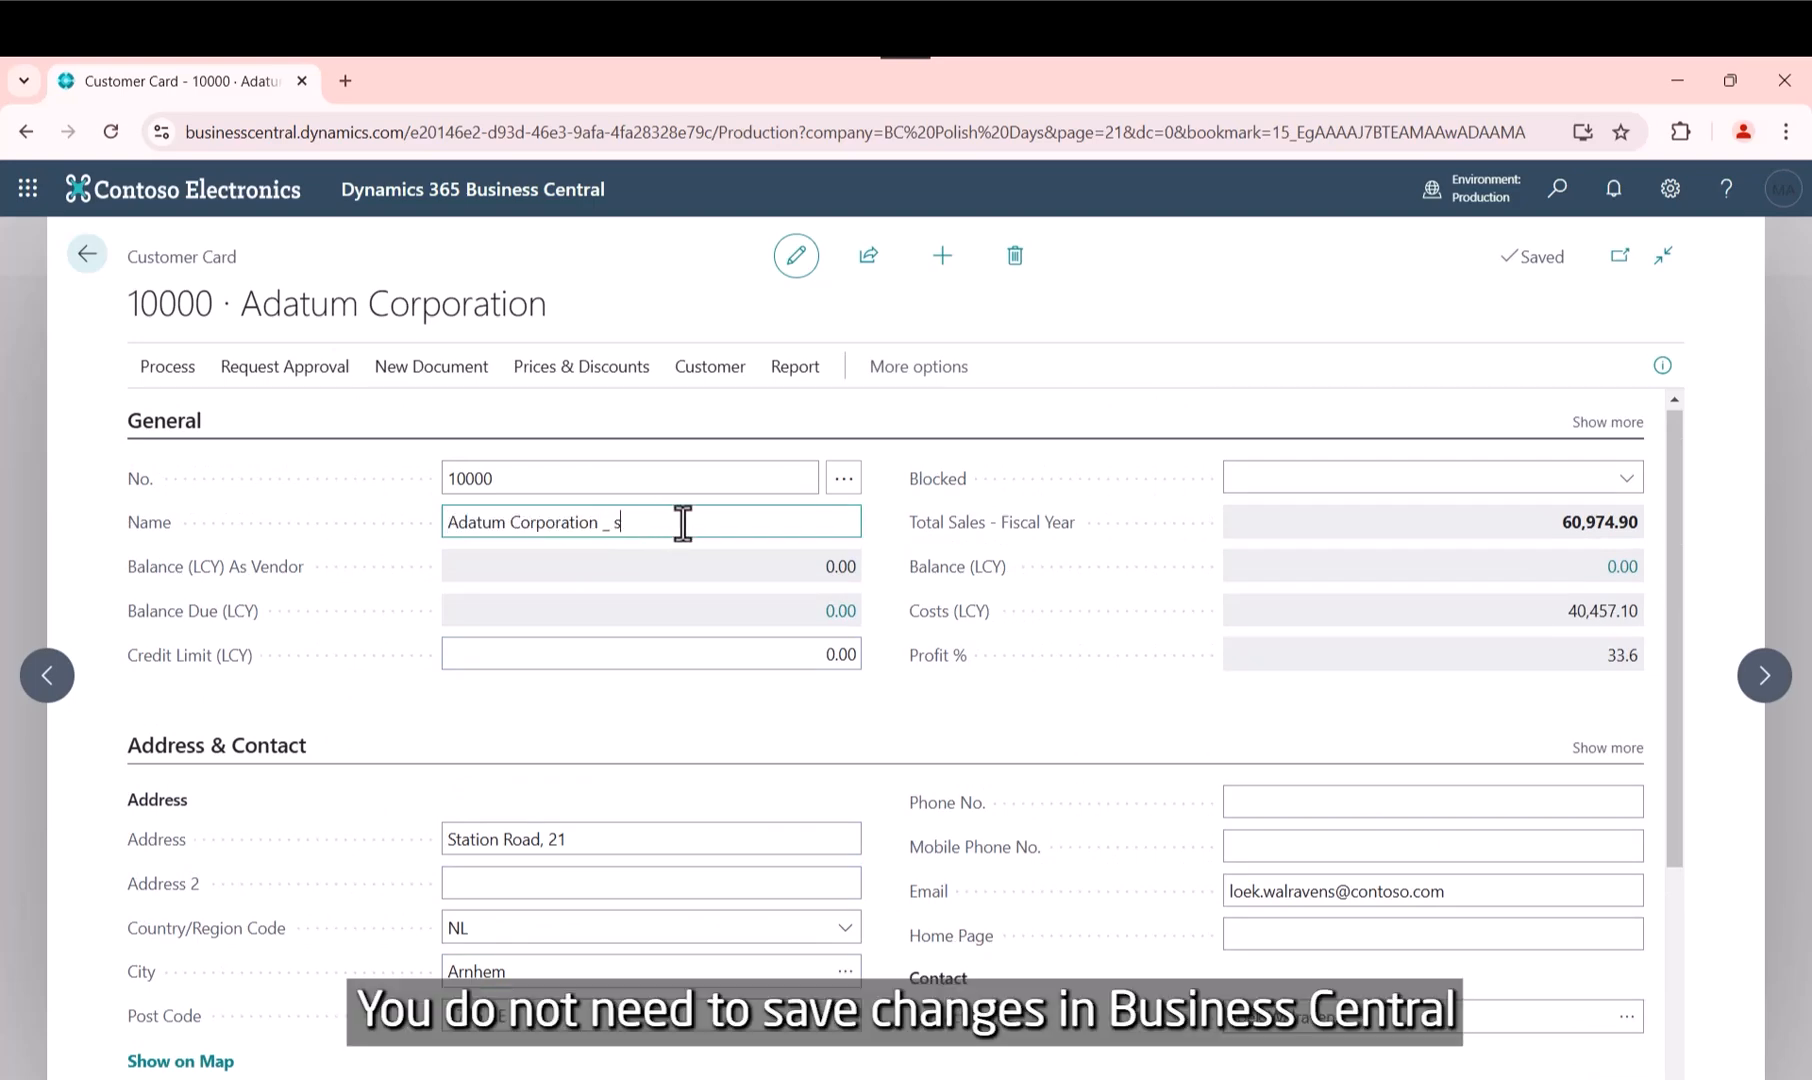
pyautogui.write('_ save')
pyautogui.hotkey('shift', 'Tab')
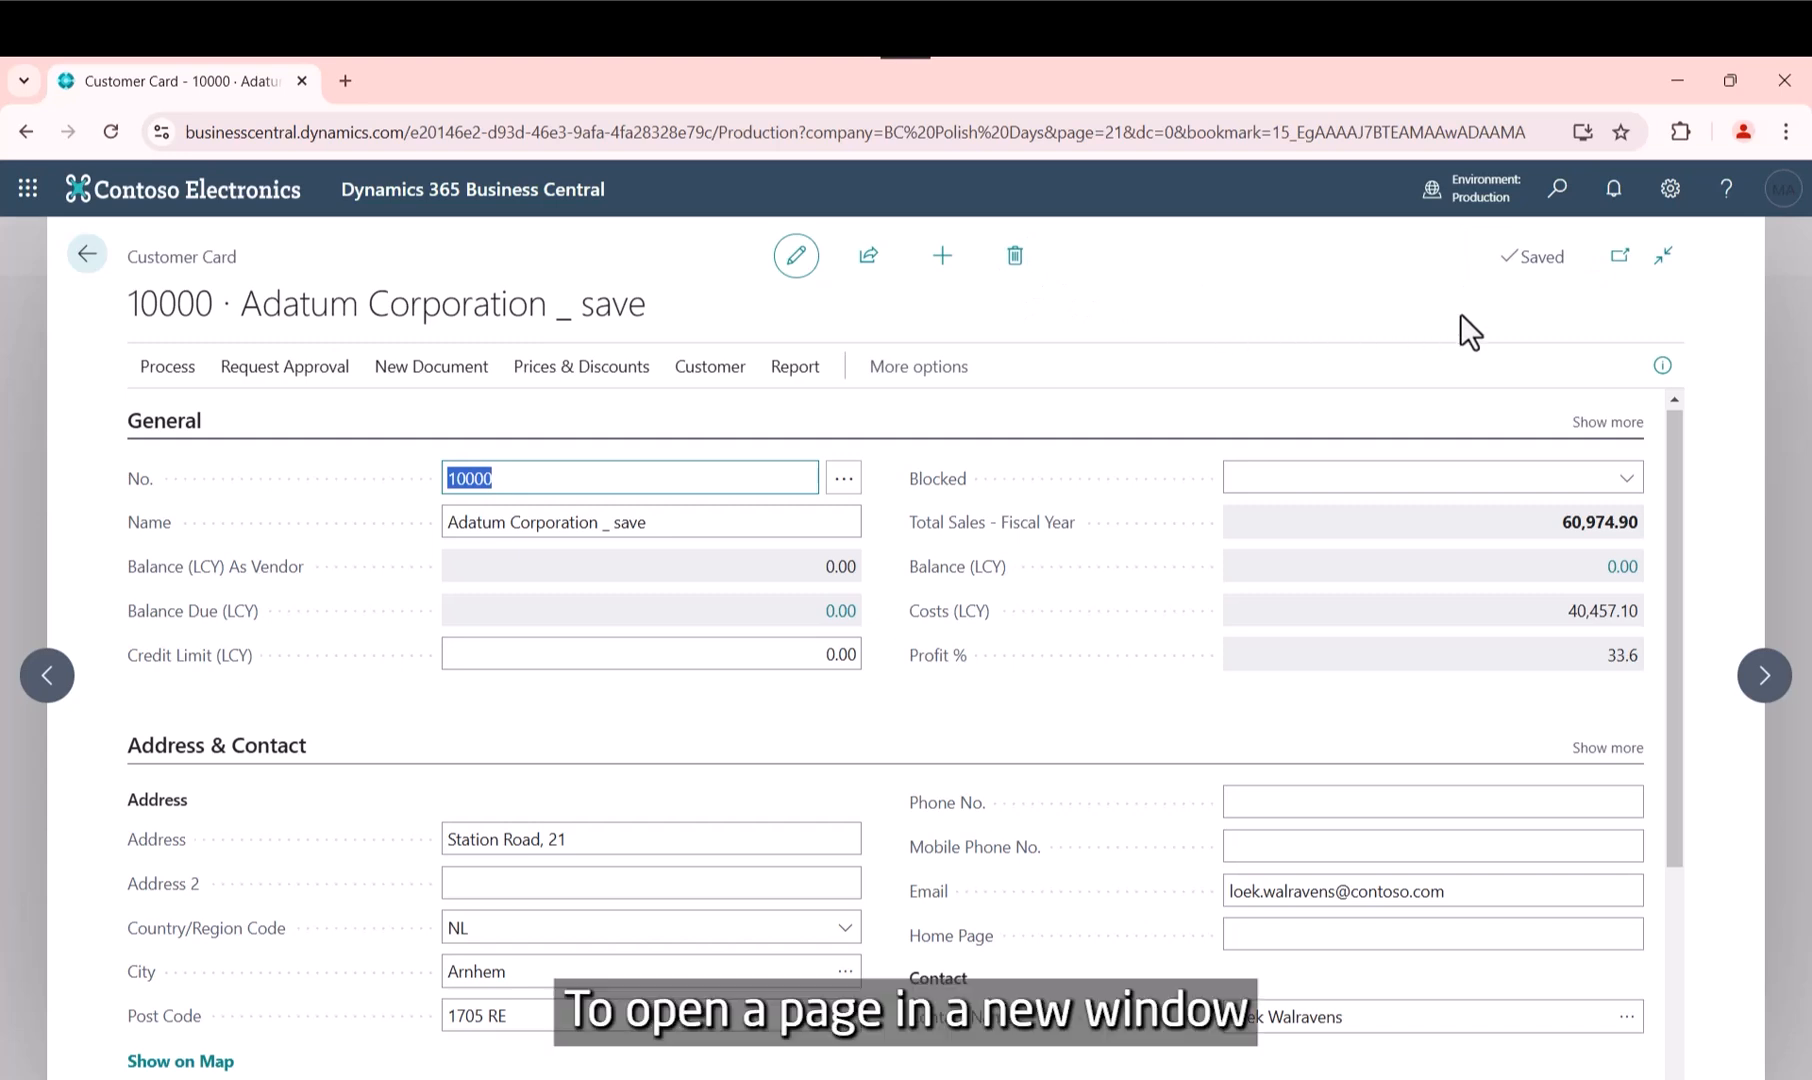
# View the customer card in a separate window and close that window.
pyautogui.click(1617, 258)
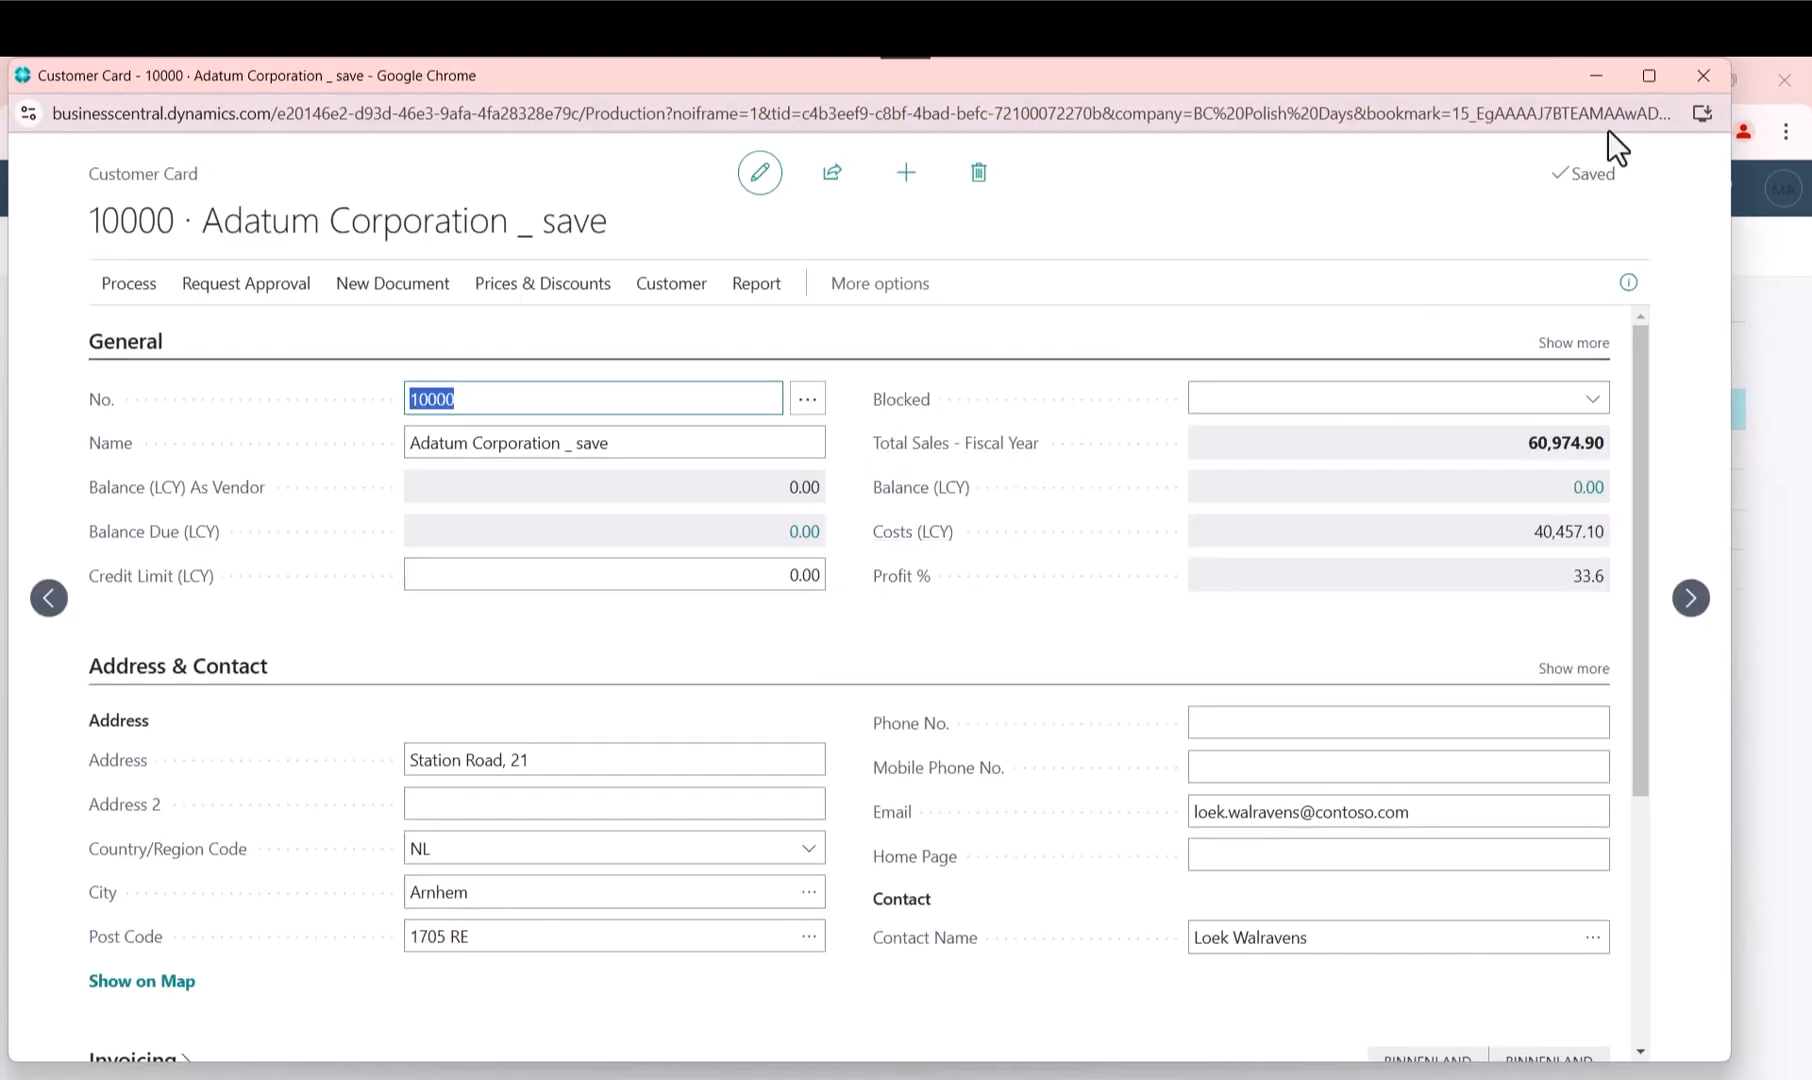
pyautogui.click(1700, 78)
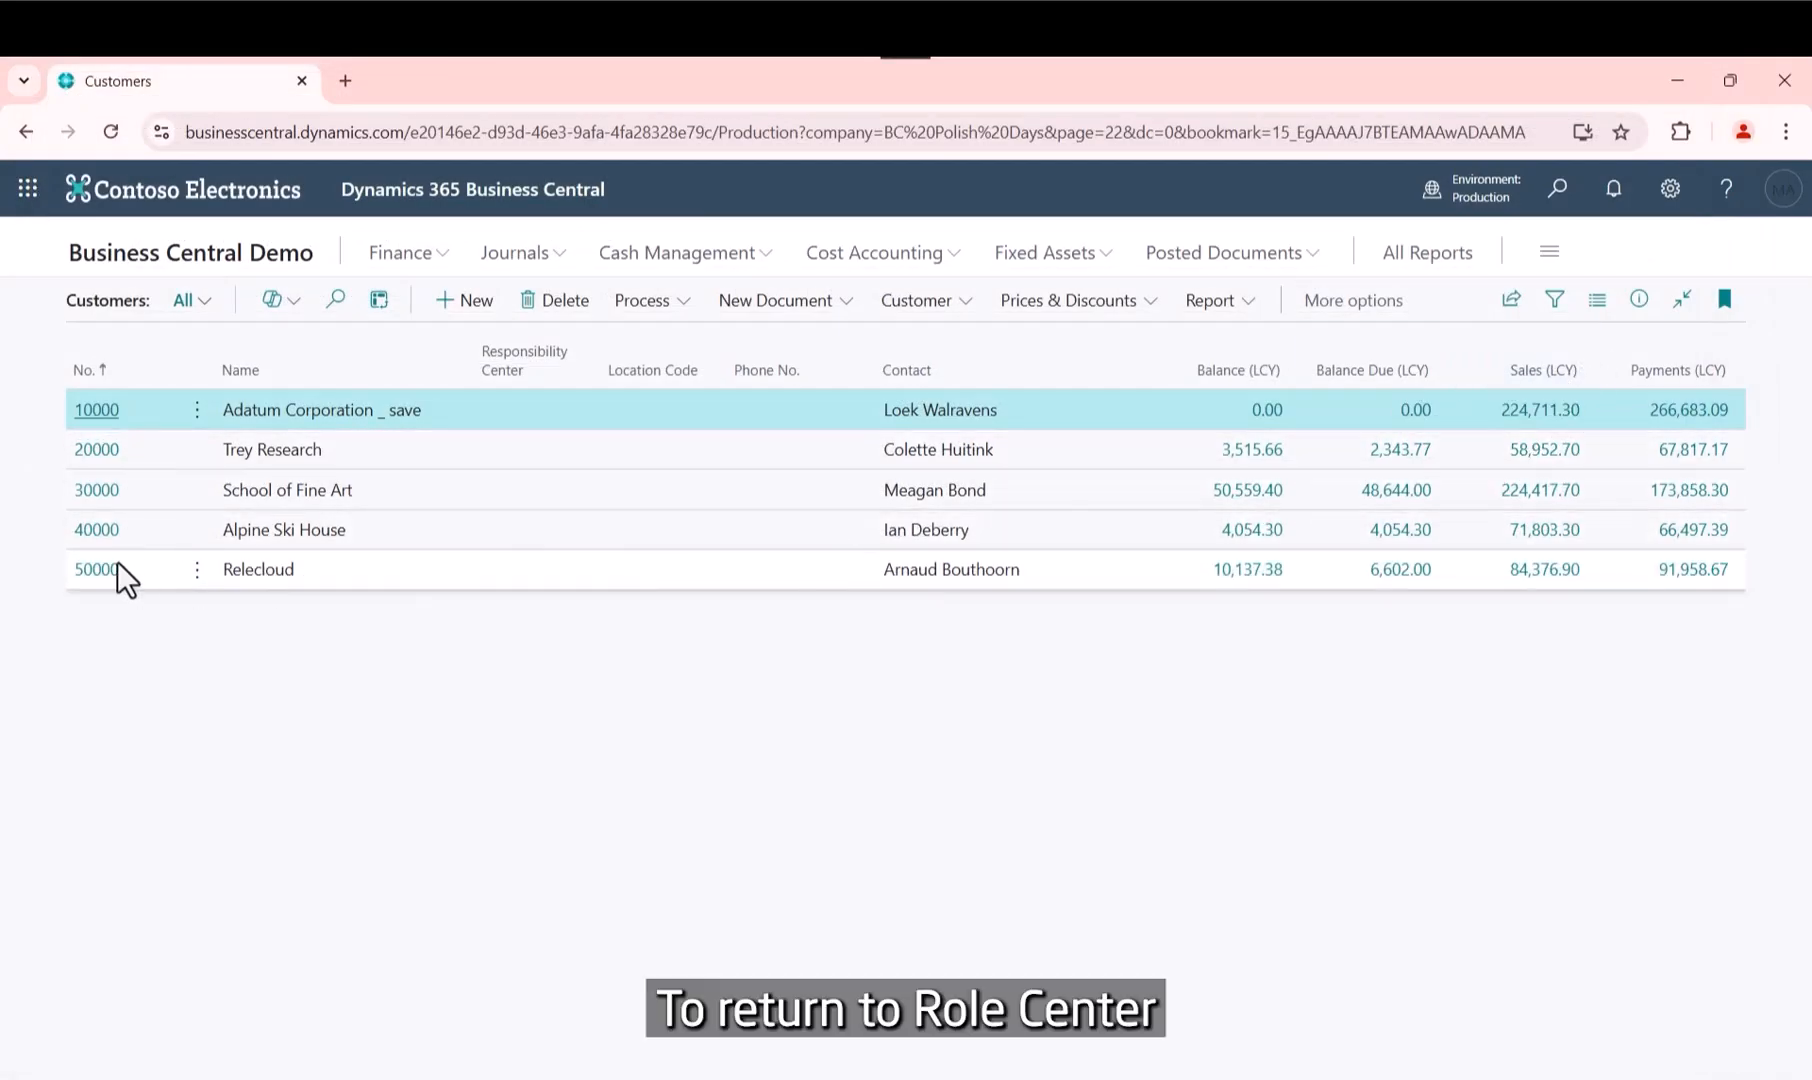
# Open the bookmarked General Ledger Entries from the Role Center and switch the list to analysis mode.
pyautogui.click(176, 258)
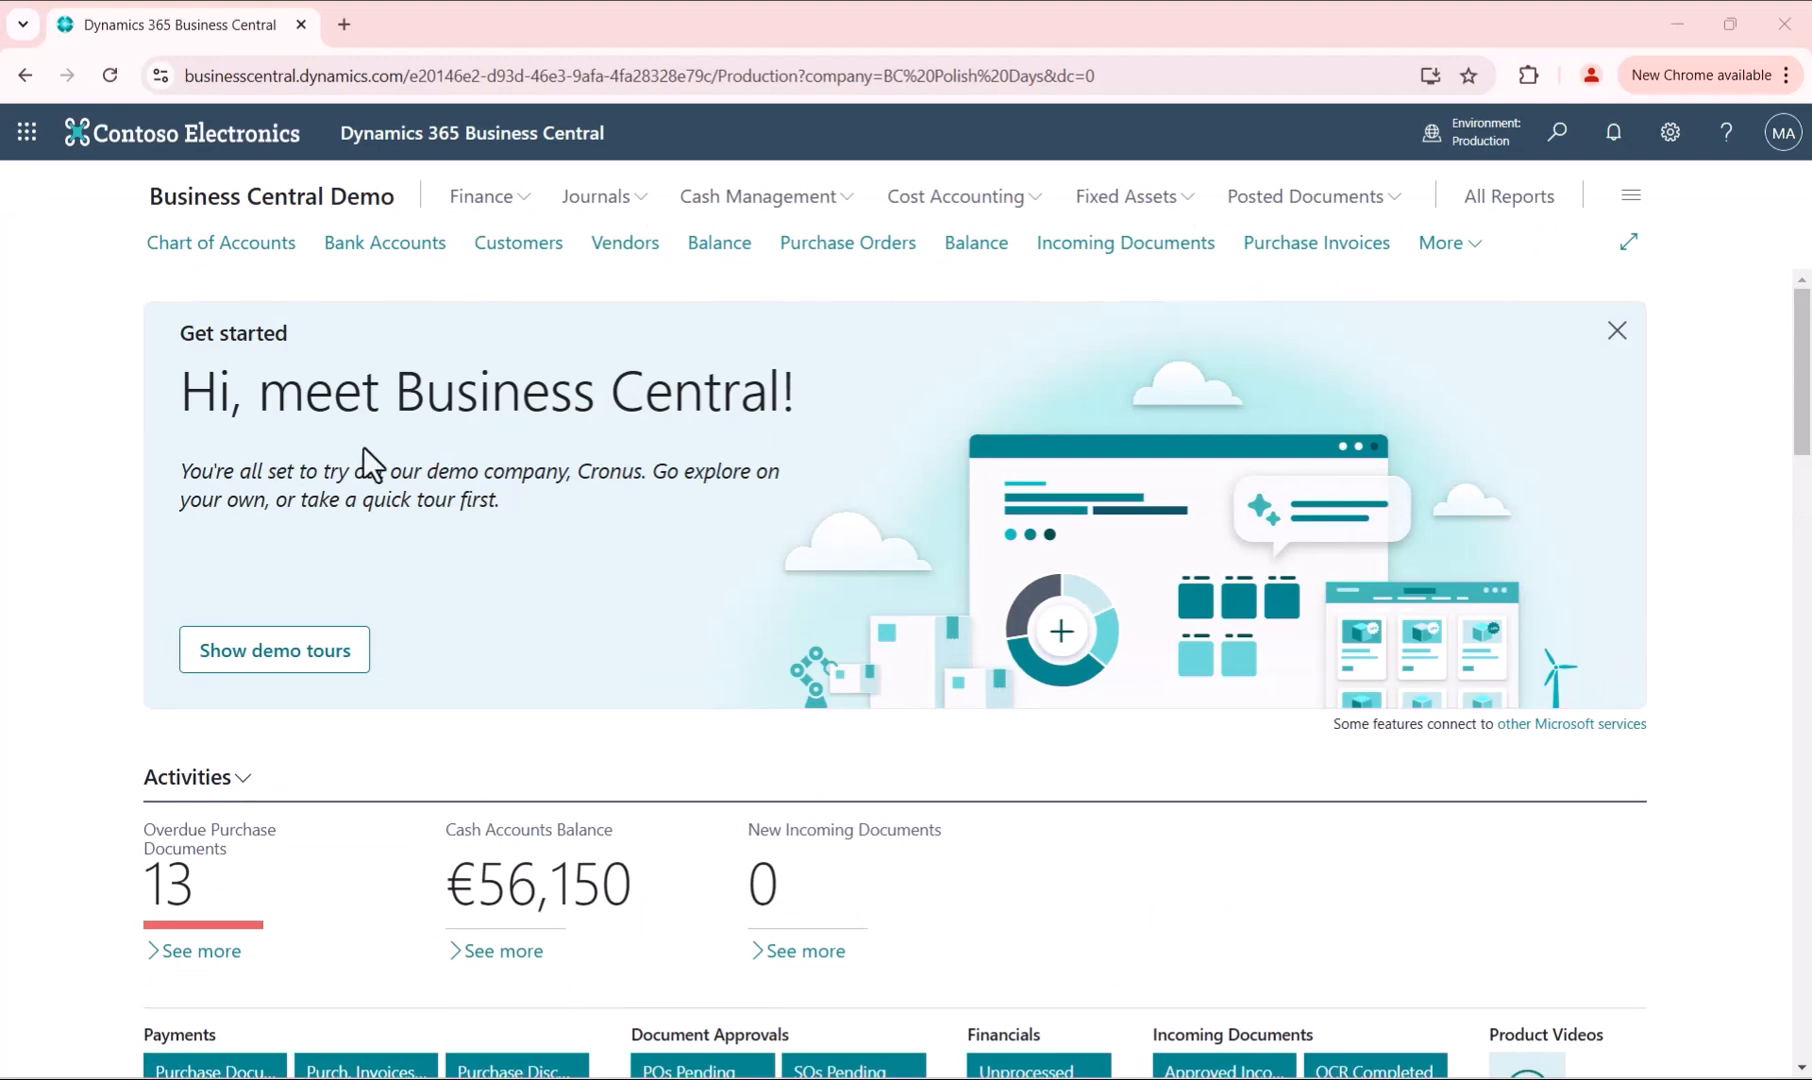
pyautogui.click(1476, 252)
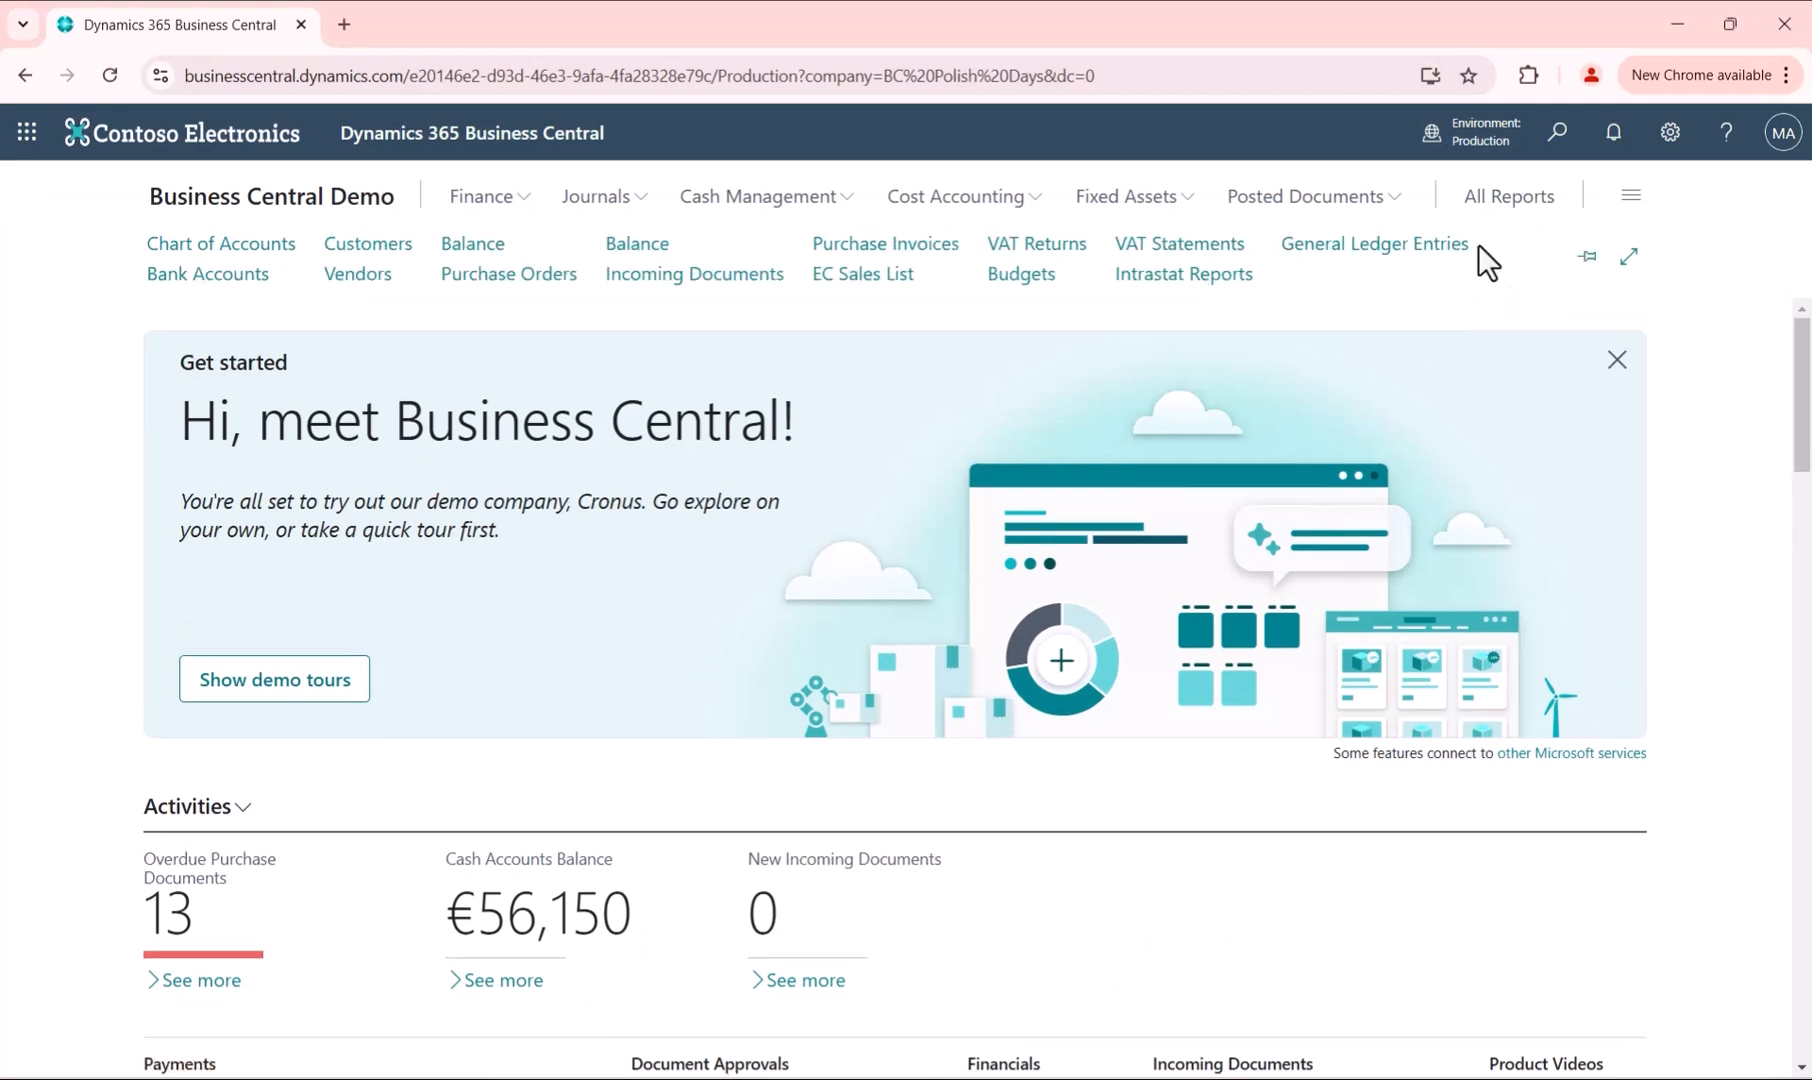
pyautogui.click(1441, 245)
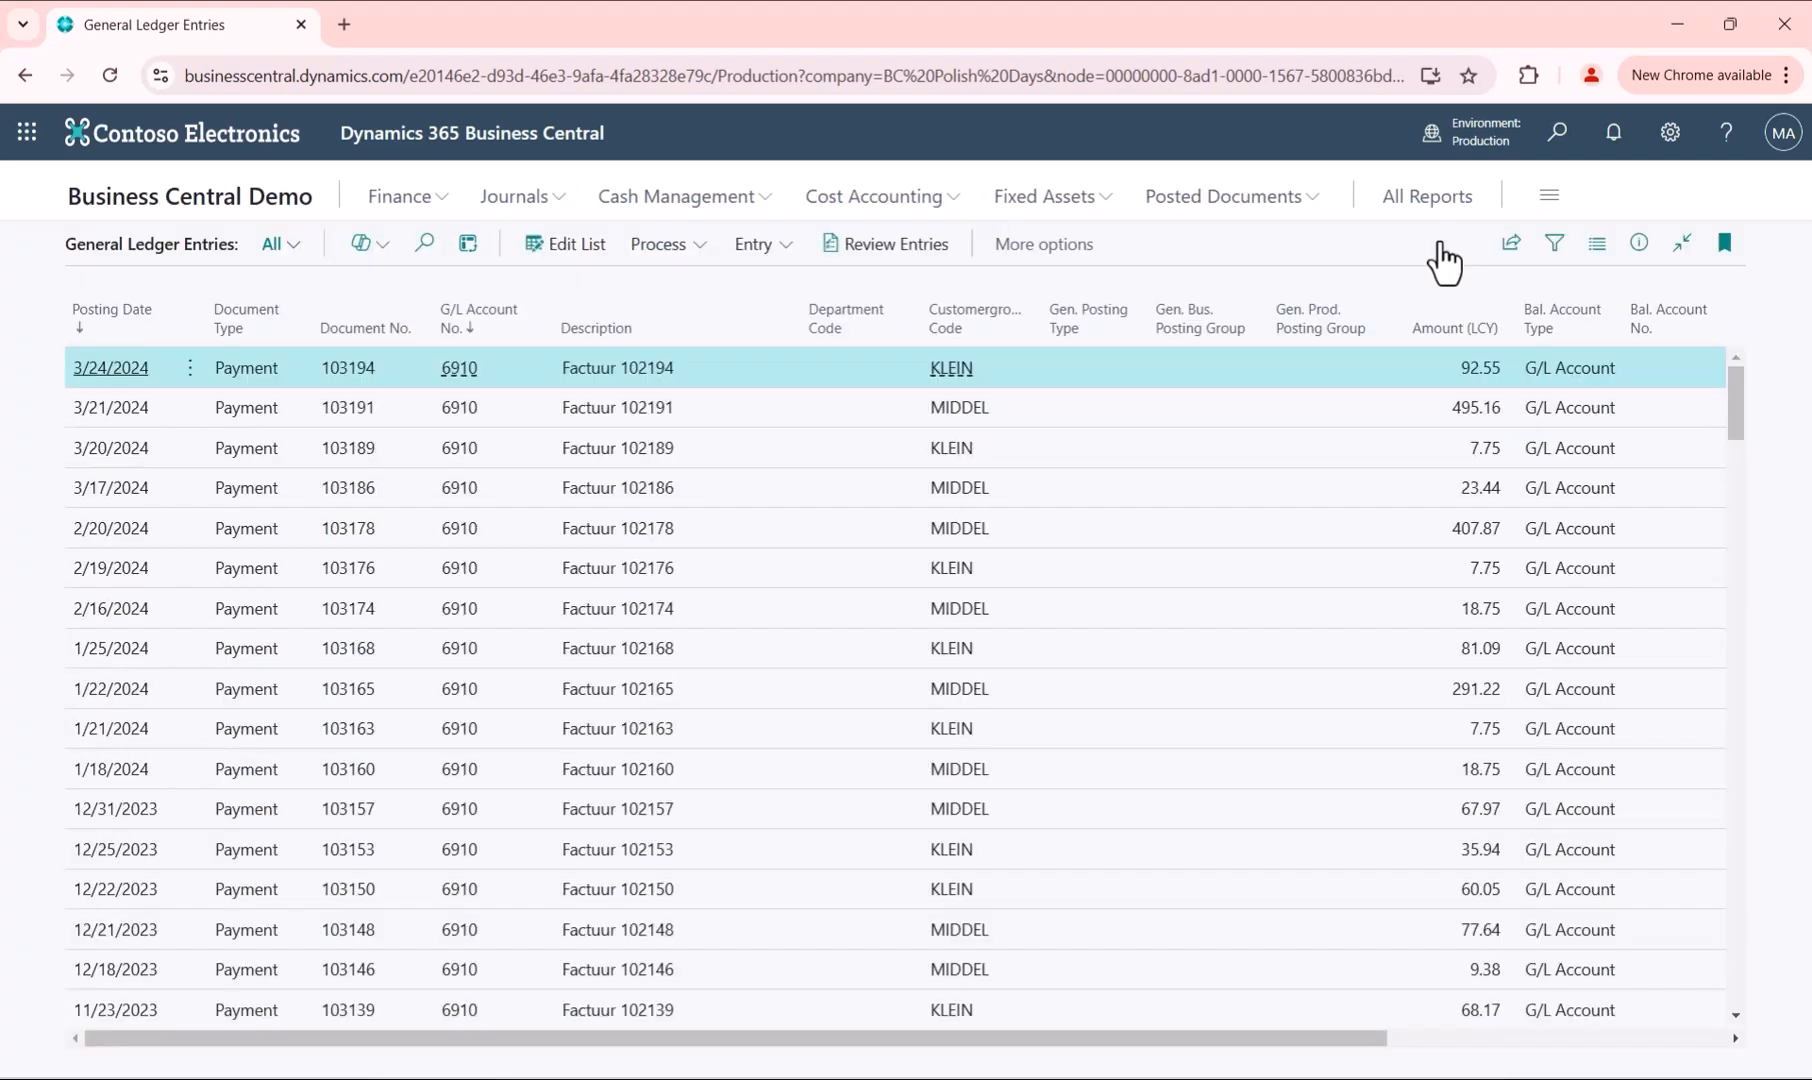
pyautogui.click(467, 246)
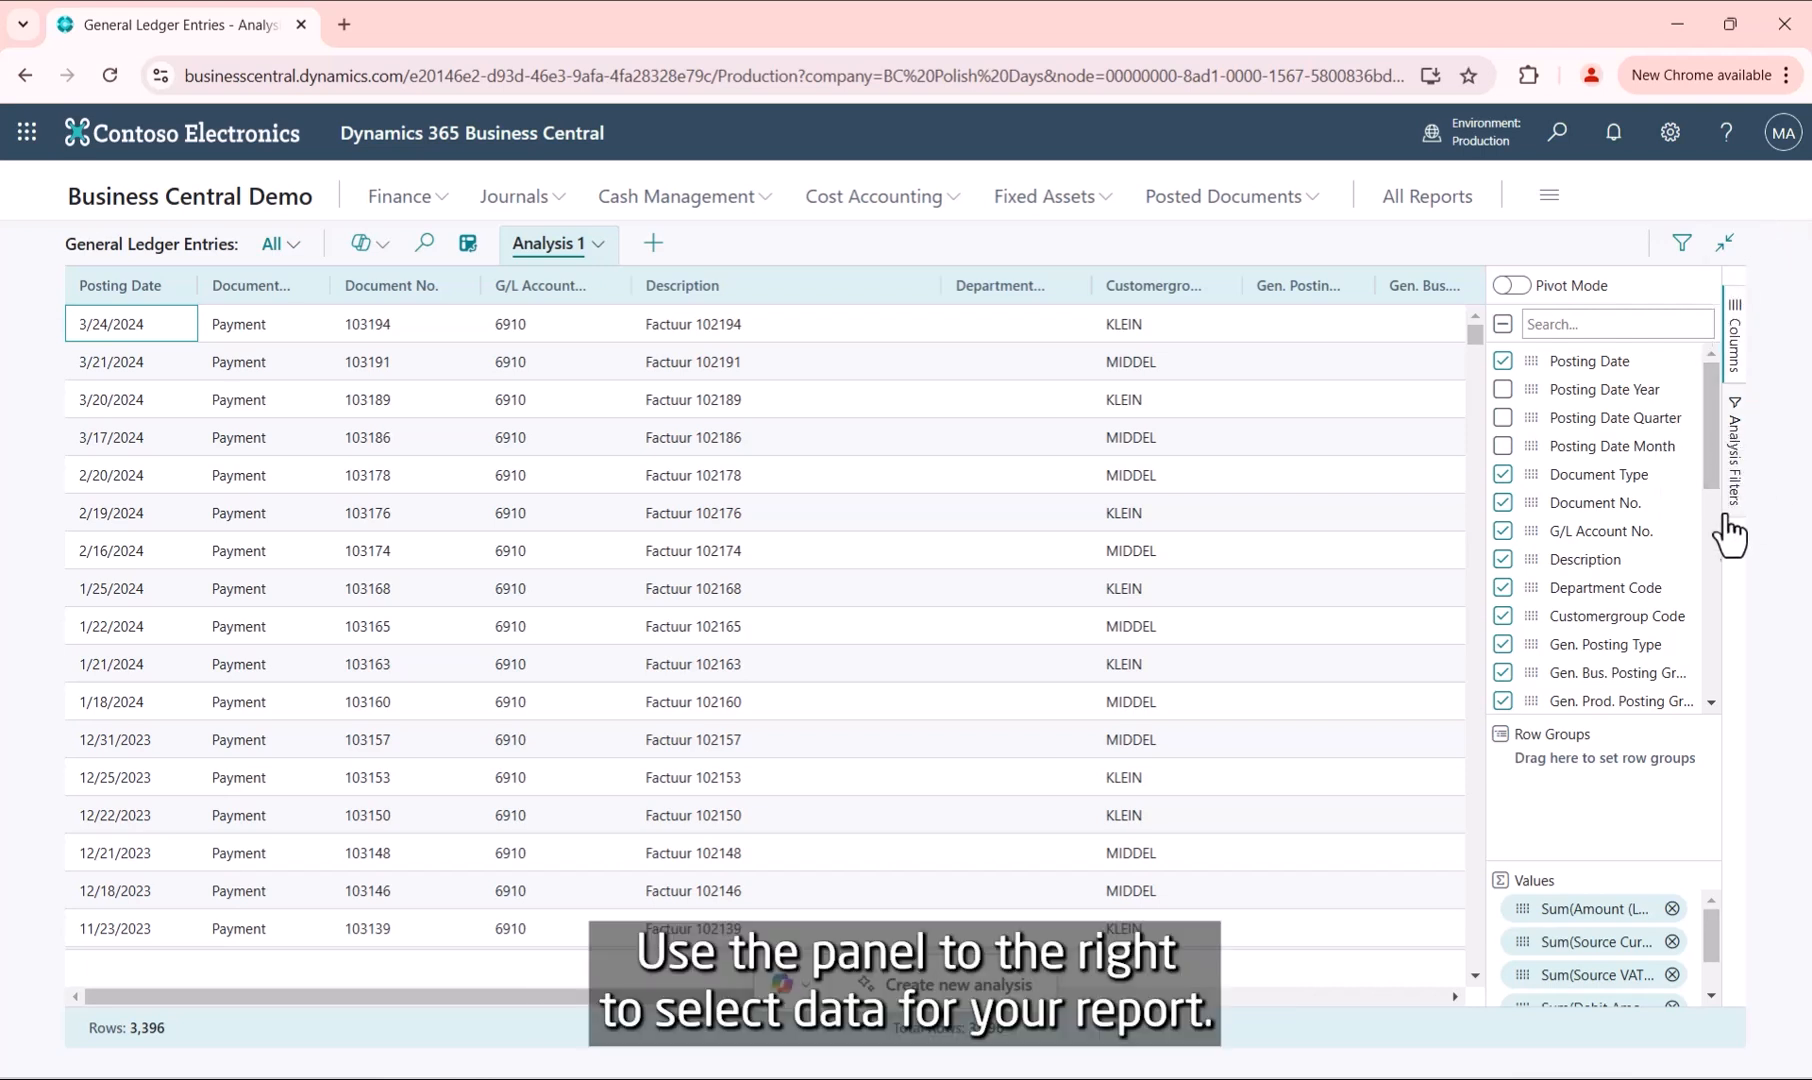
# Remove the Amount (LCY) sum from the analysis values and try to add the Description field as a value.
pyautogui.scroll(-1, 1687, 603)
pyautogui.scroll(-2, 1687, 603)
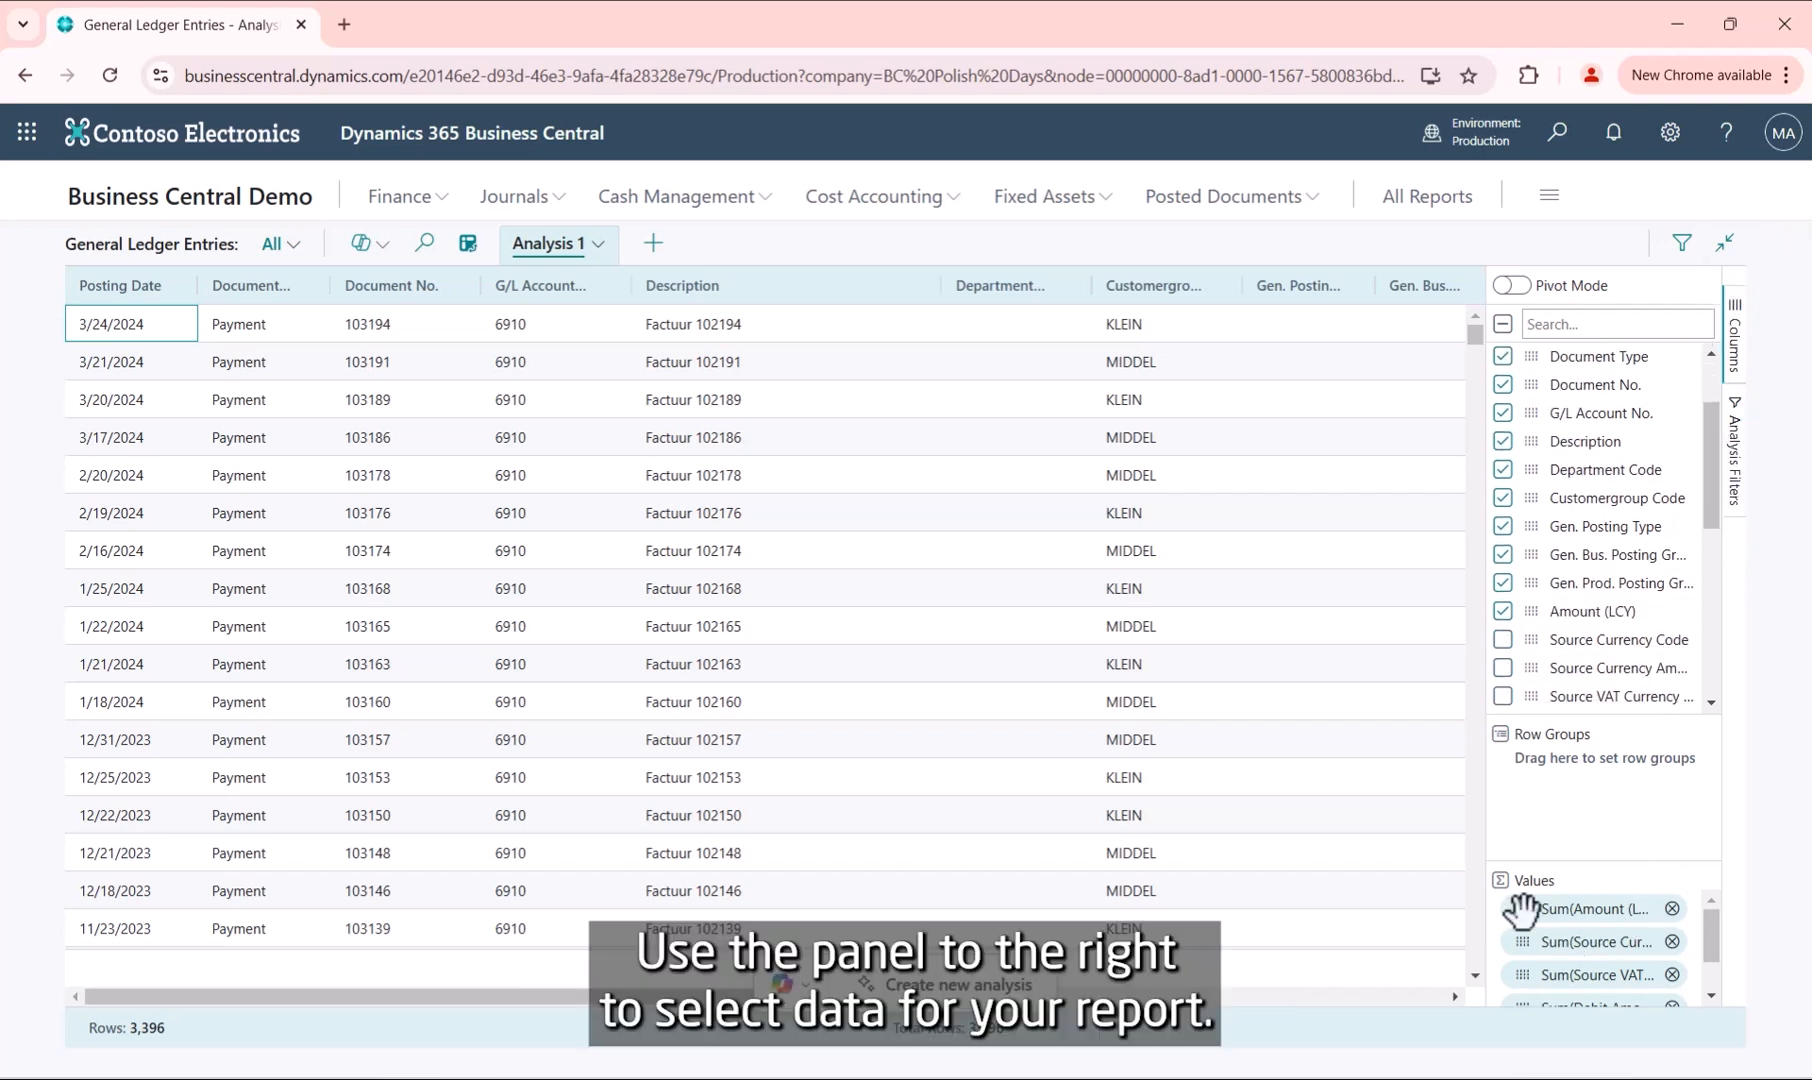
pyautogui.moveTo(1522, 908); pyautogui.dragTo(1055, 774)
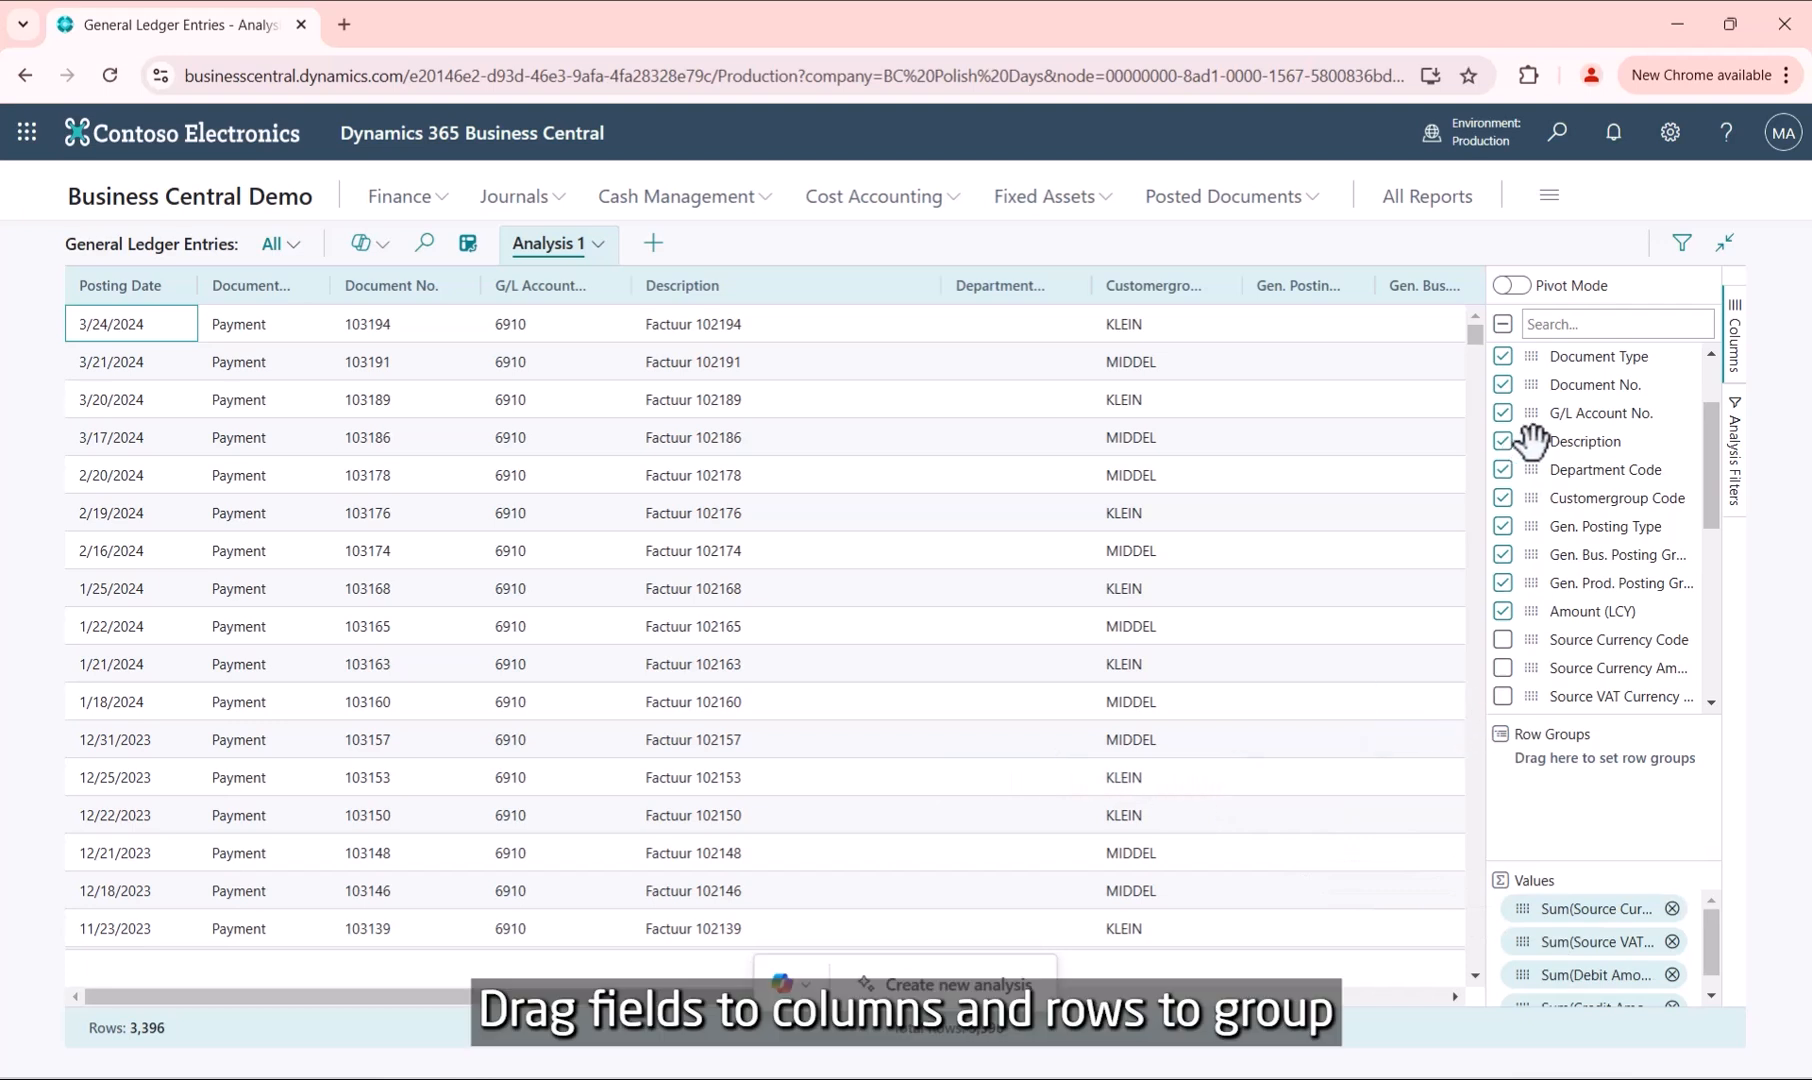
pyautogui.moveTo(1525, 438); pyautogui.dragTo(1525, 893)
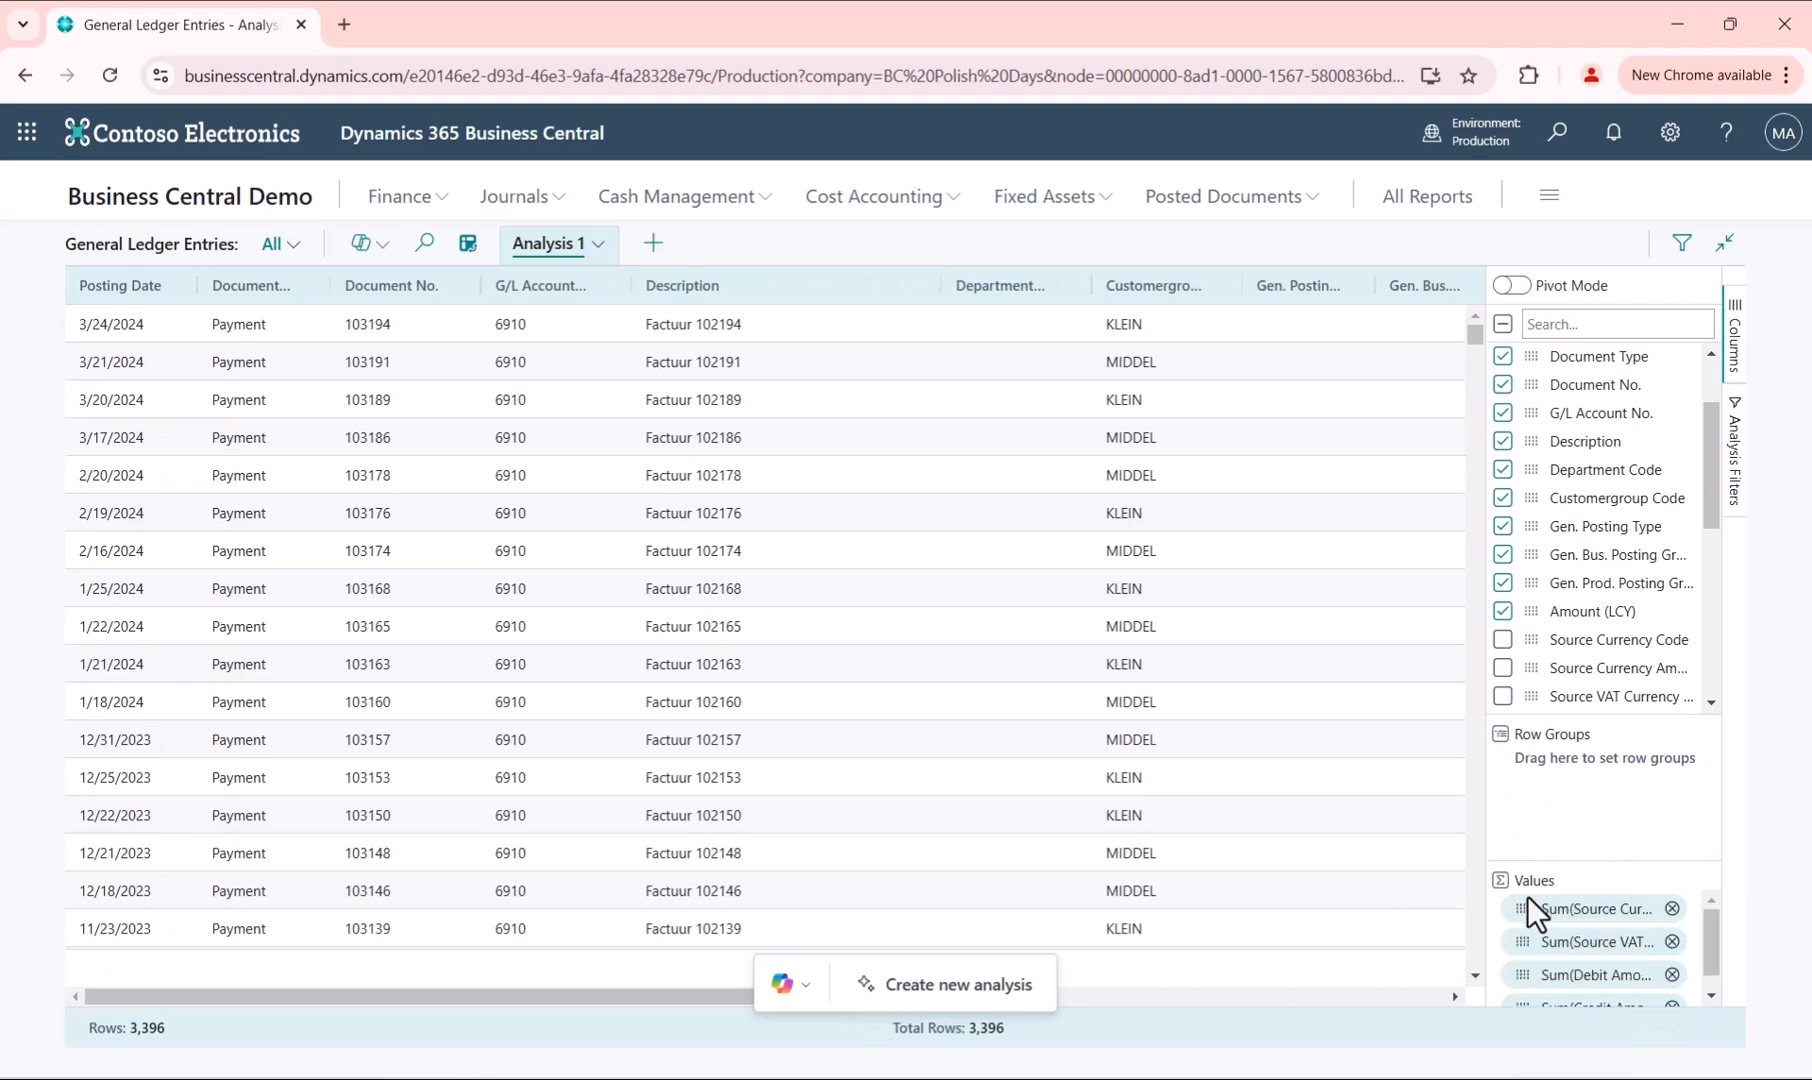
pyautogui.scroll(-1, 1602, 943)
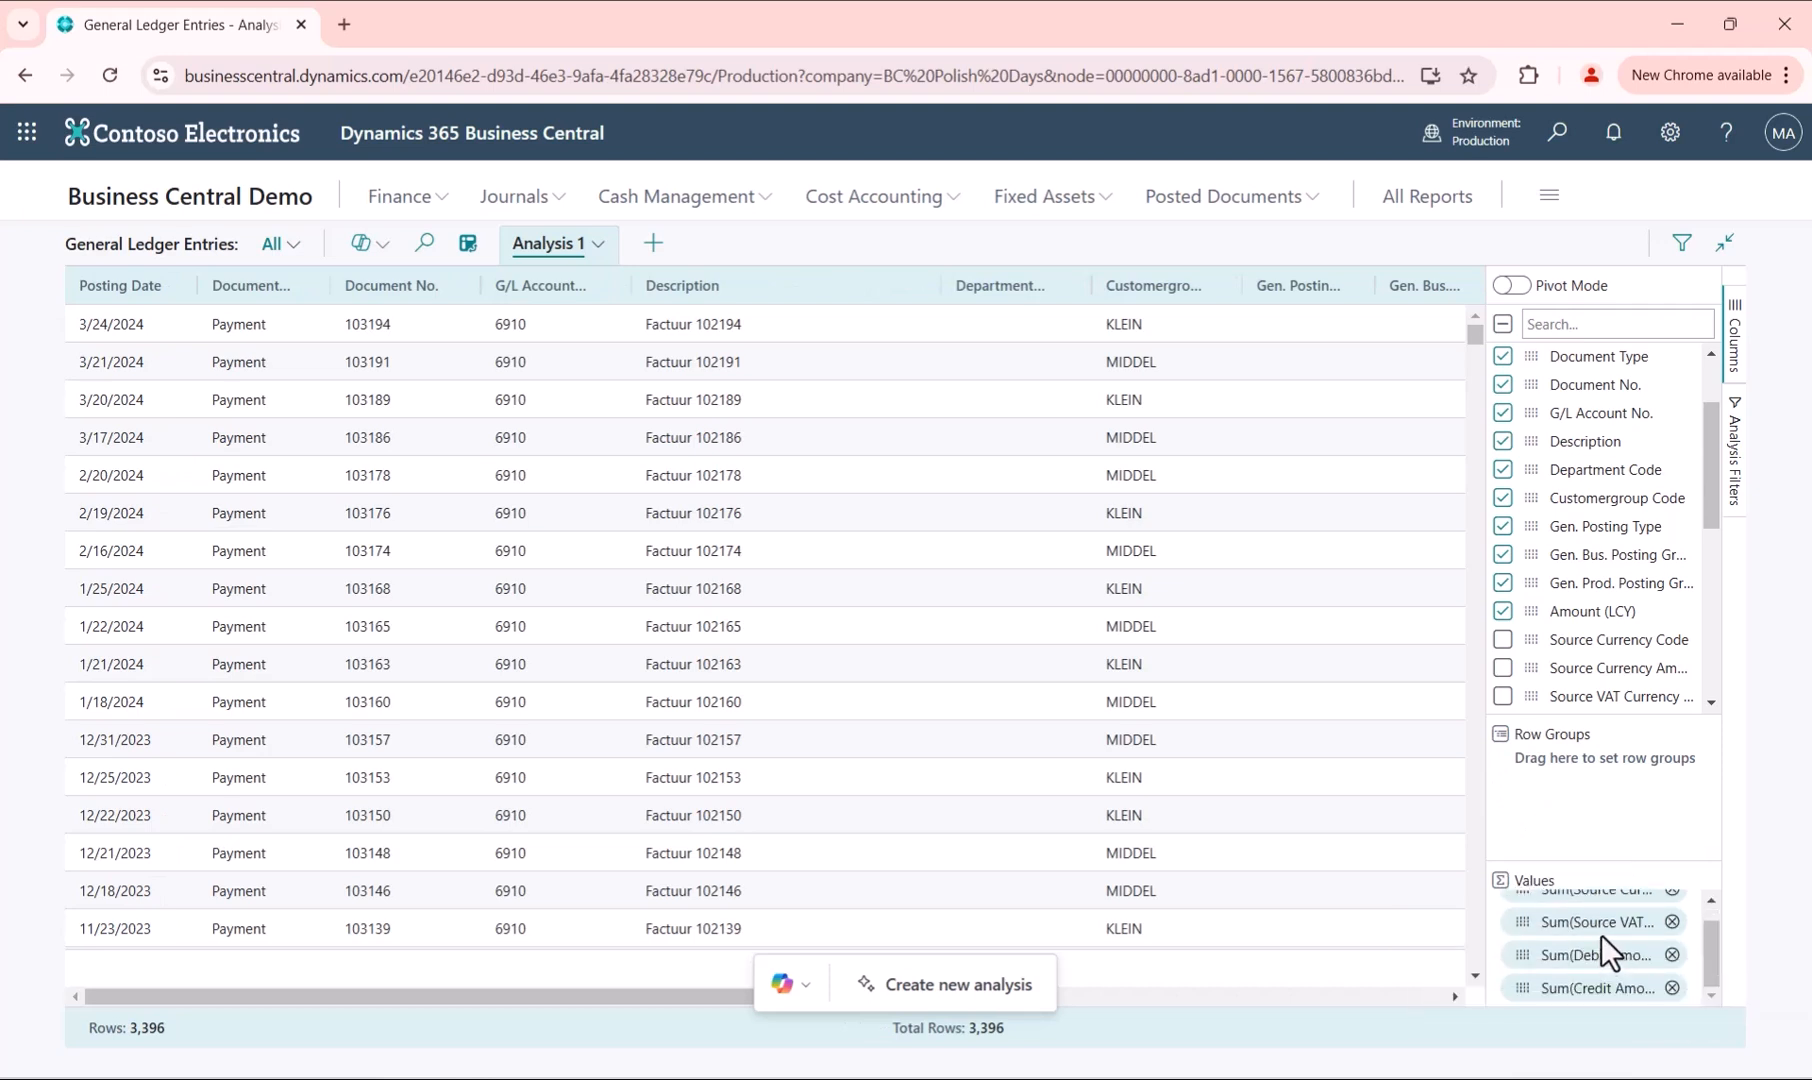
pyautogui.scroll(1, 1600, 927)
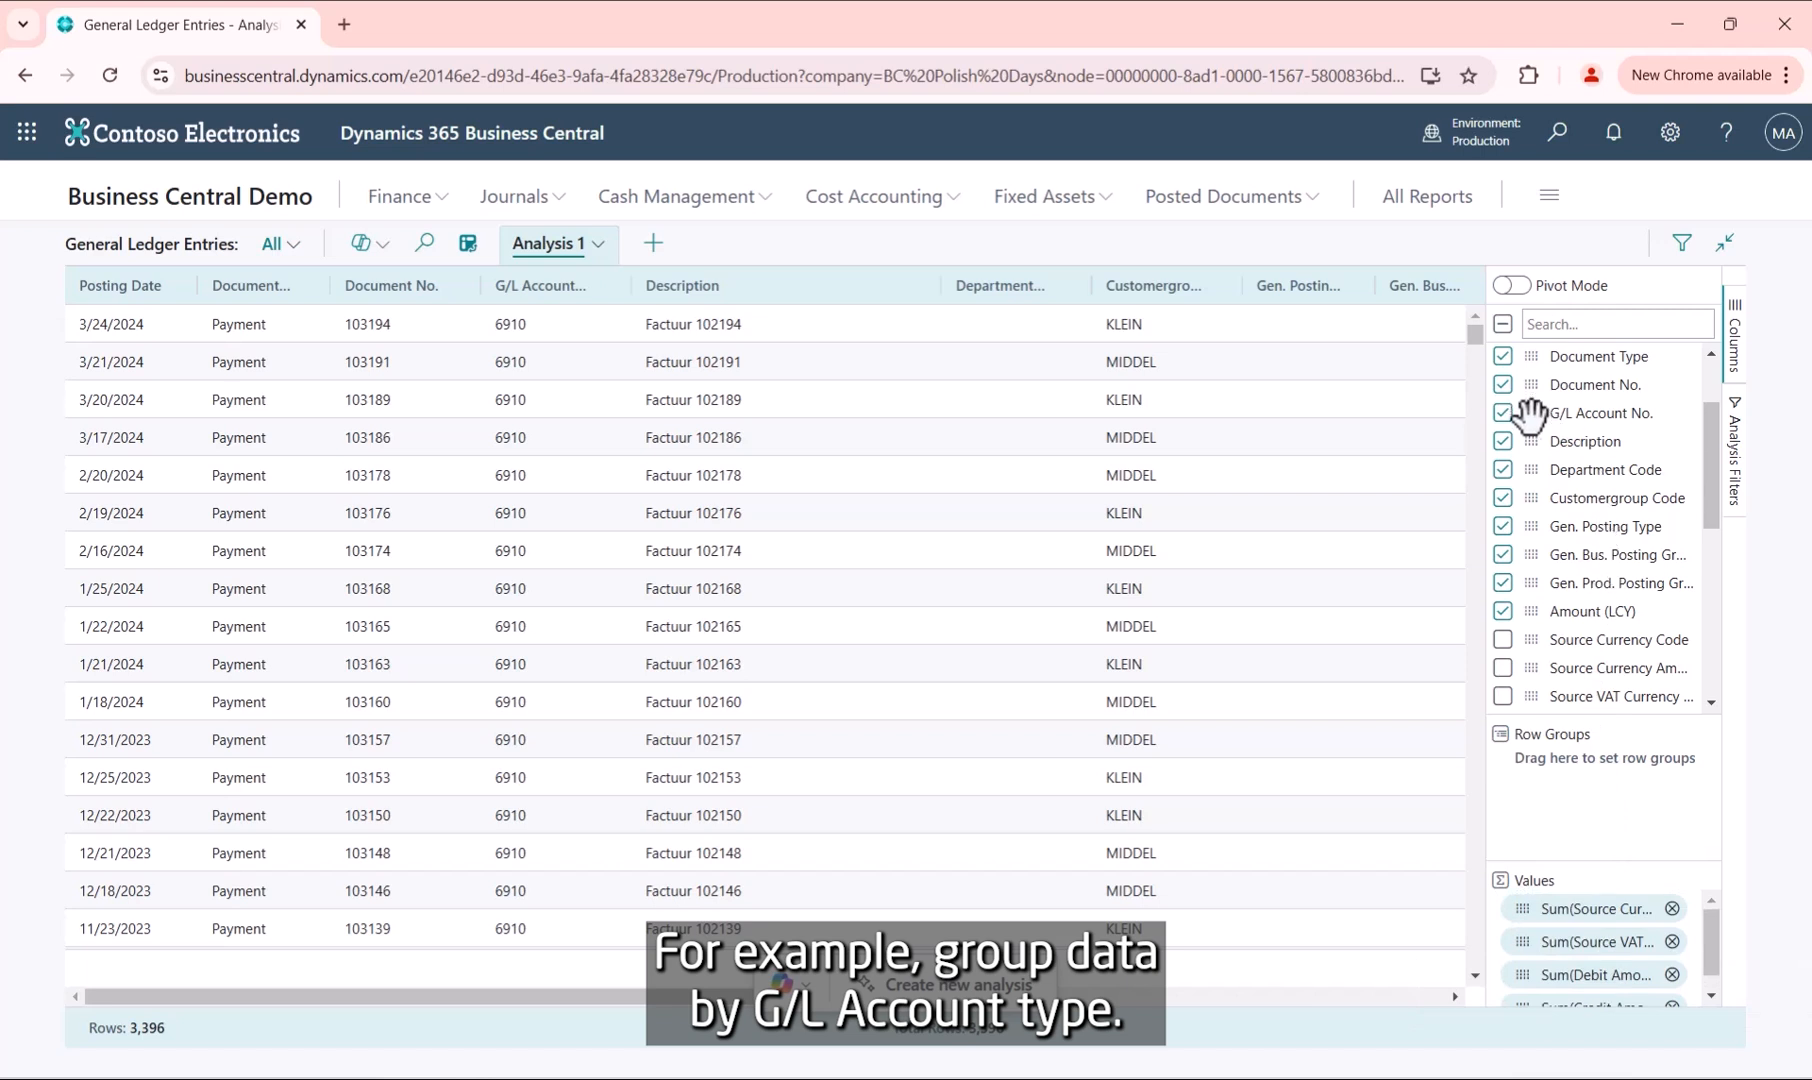
# Group the analysis rows by G/L Account No. and expand the 6910 group to review its entries.
pyautogui.moveTo(1527, 408); pyautogui.dragTo(1545, 777)
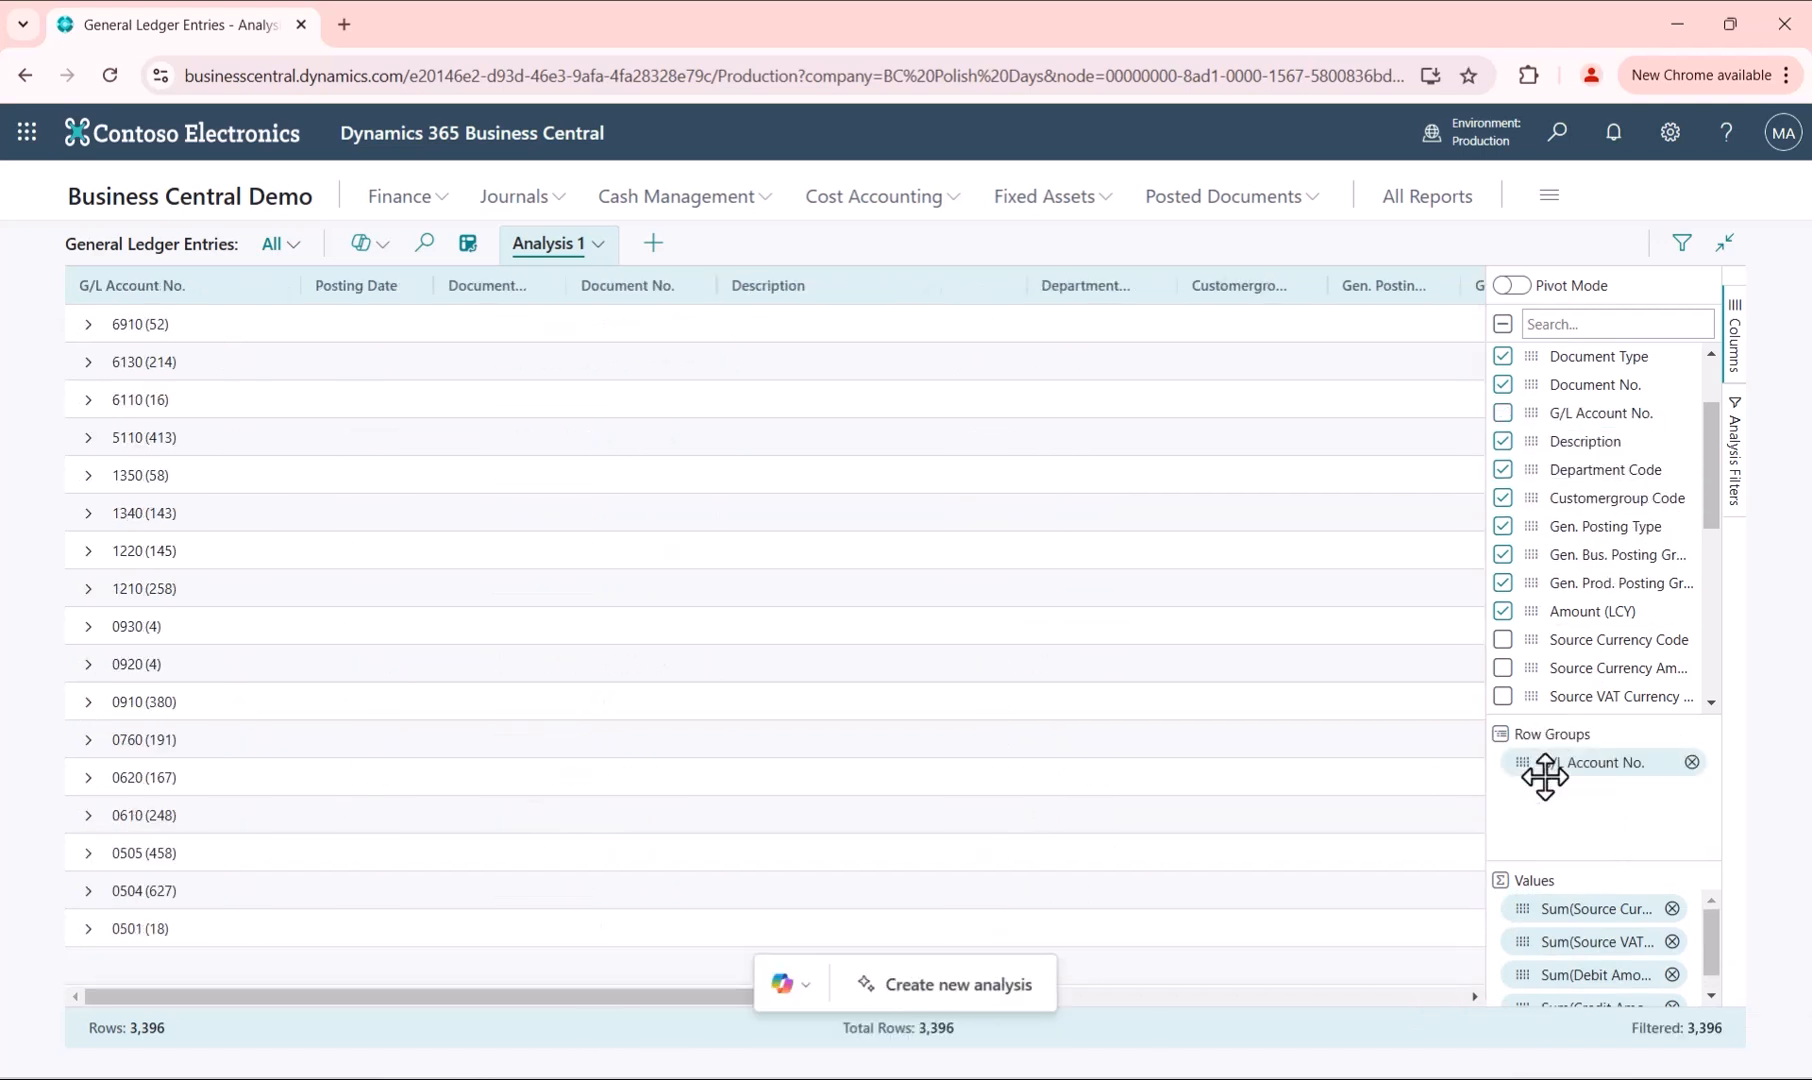
pyautogui.click(90, 330)
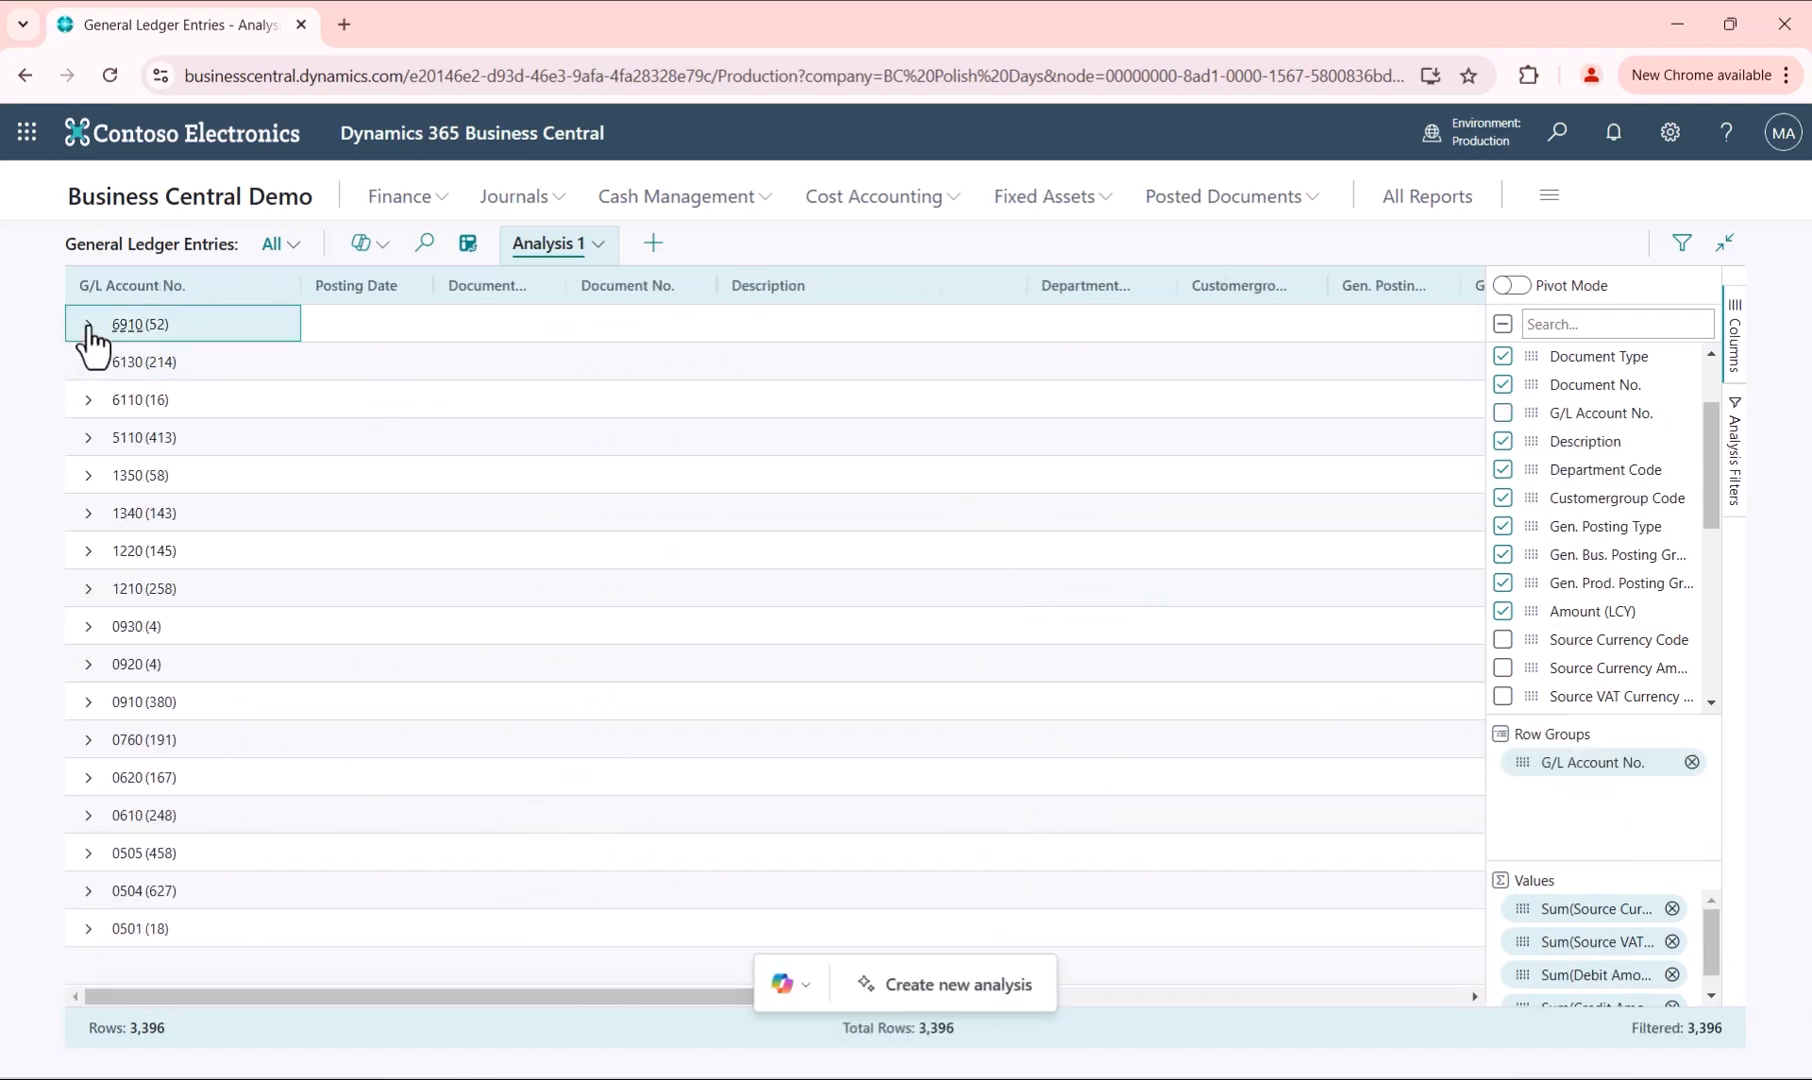
pyautogui.click(89, 326)
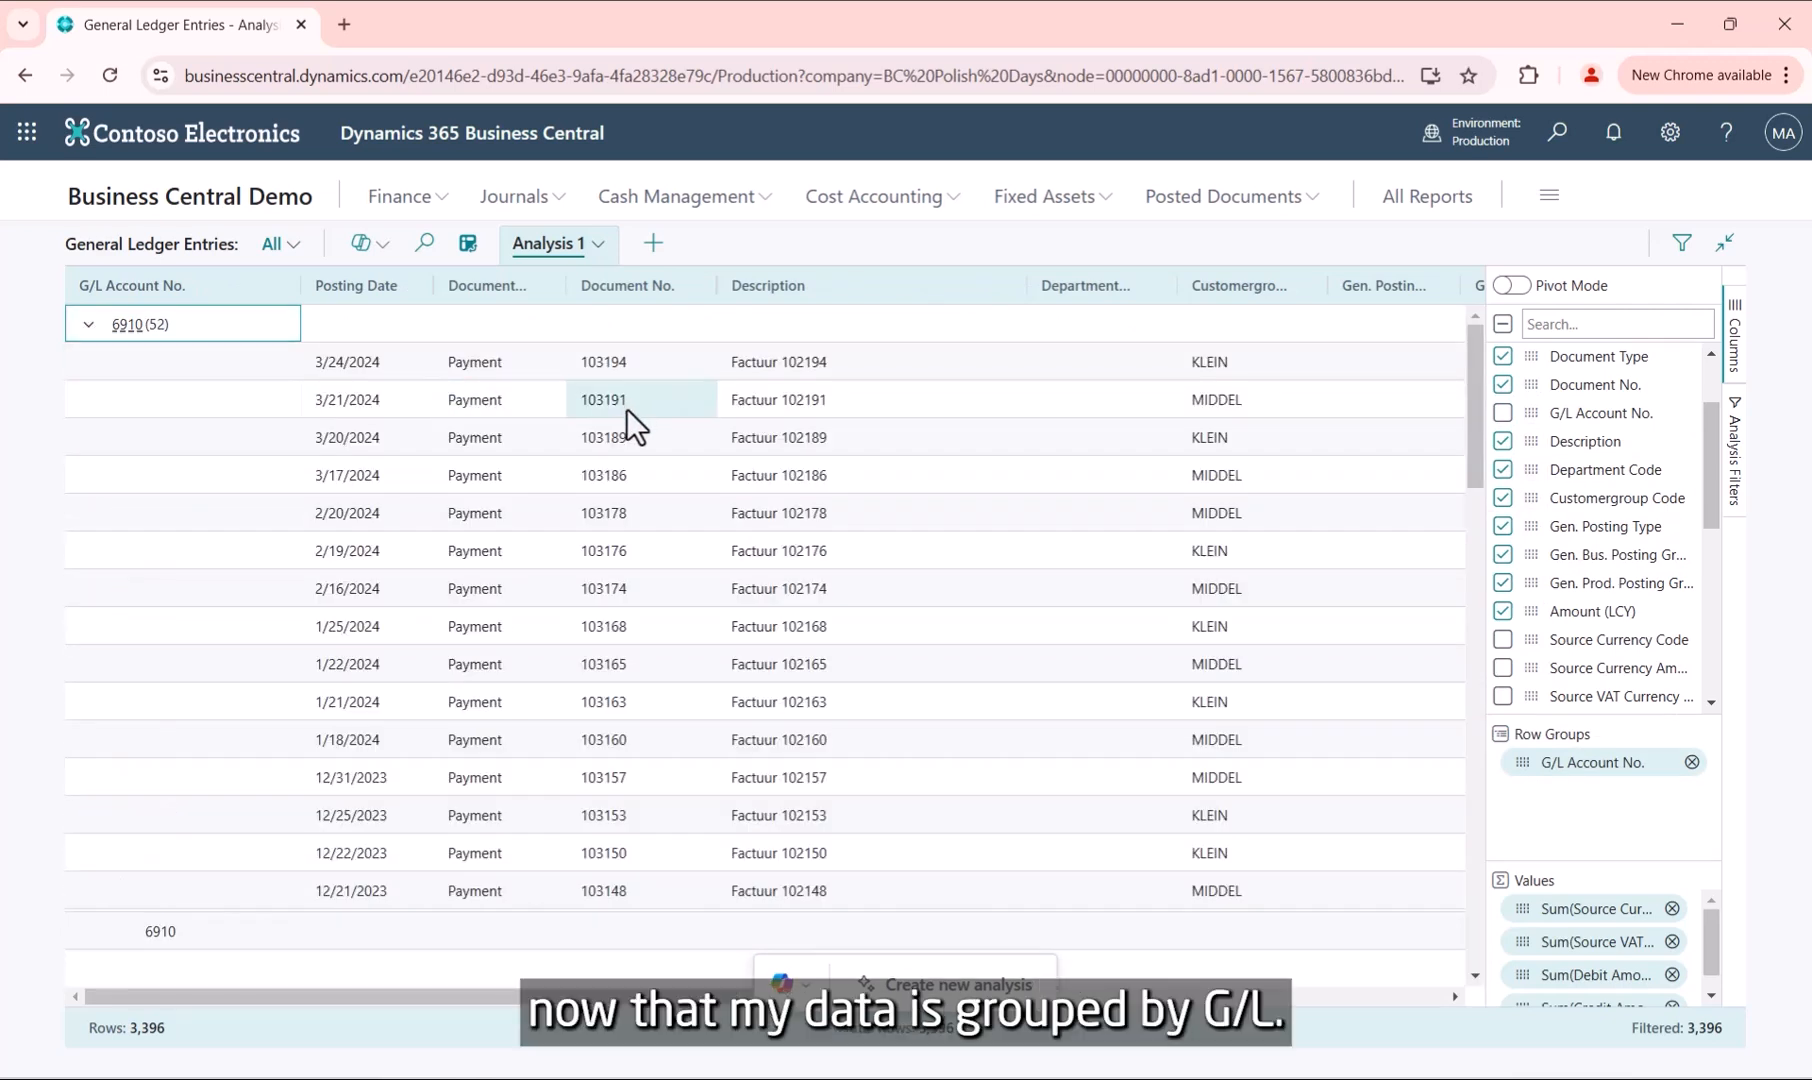
pyautogui.scroll(-5, 627, 415)
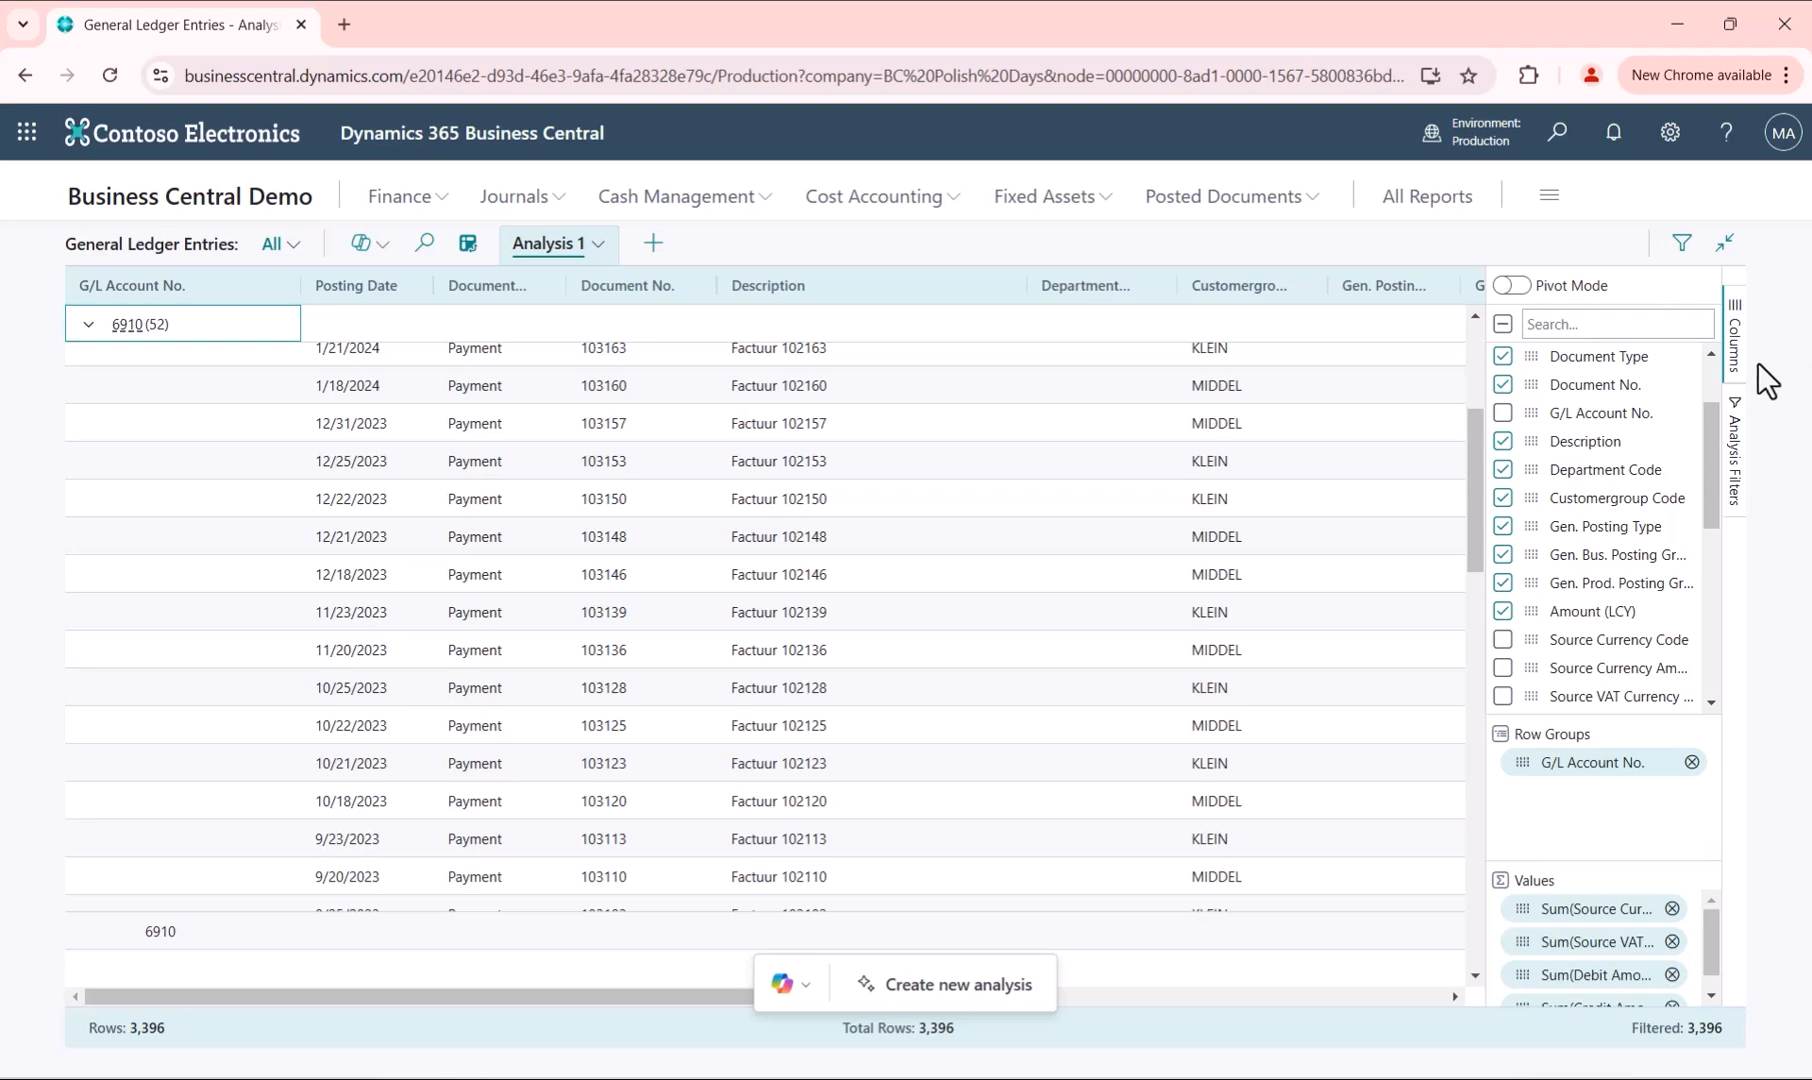
# Add an analysis filter on Posting Date with In range from 01/01/2025 to 01/31/2025.
pyautogui.click(1730, 442)
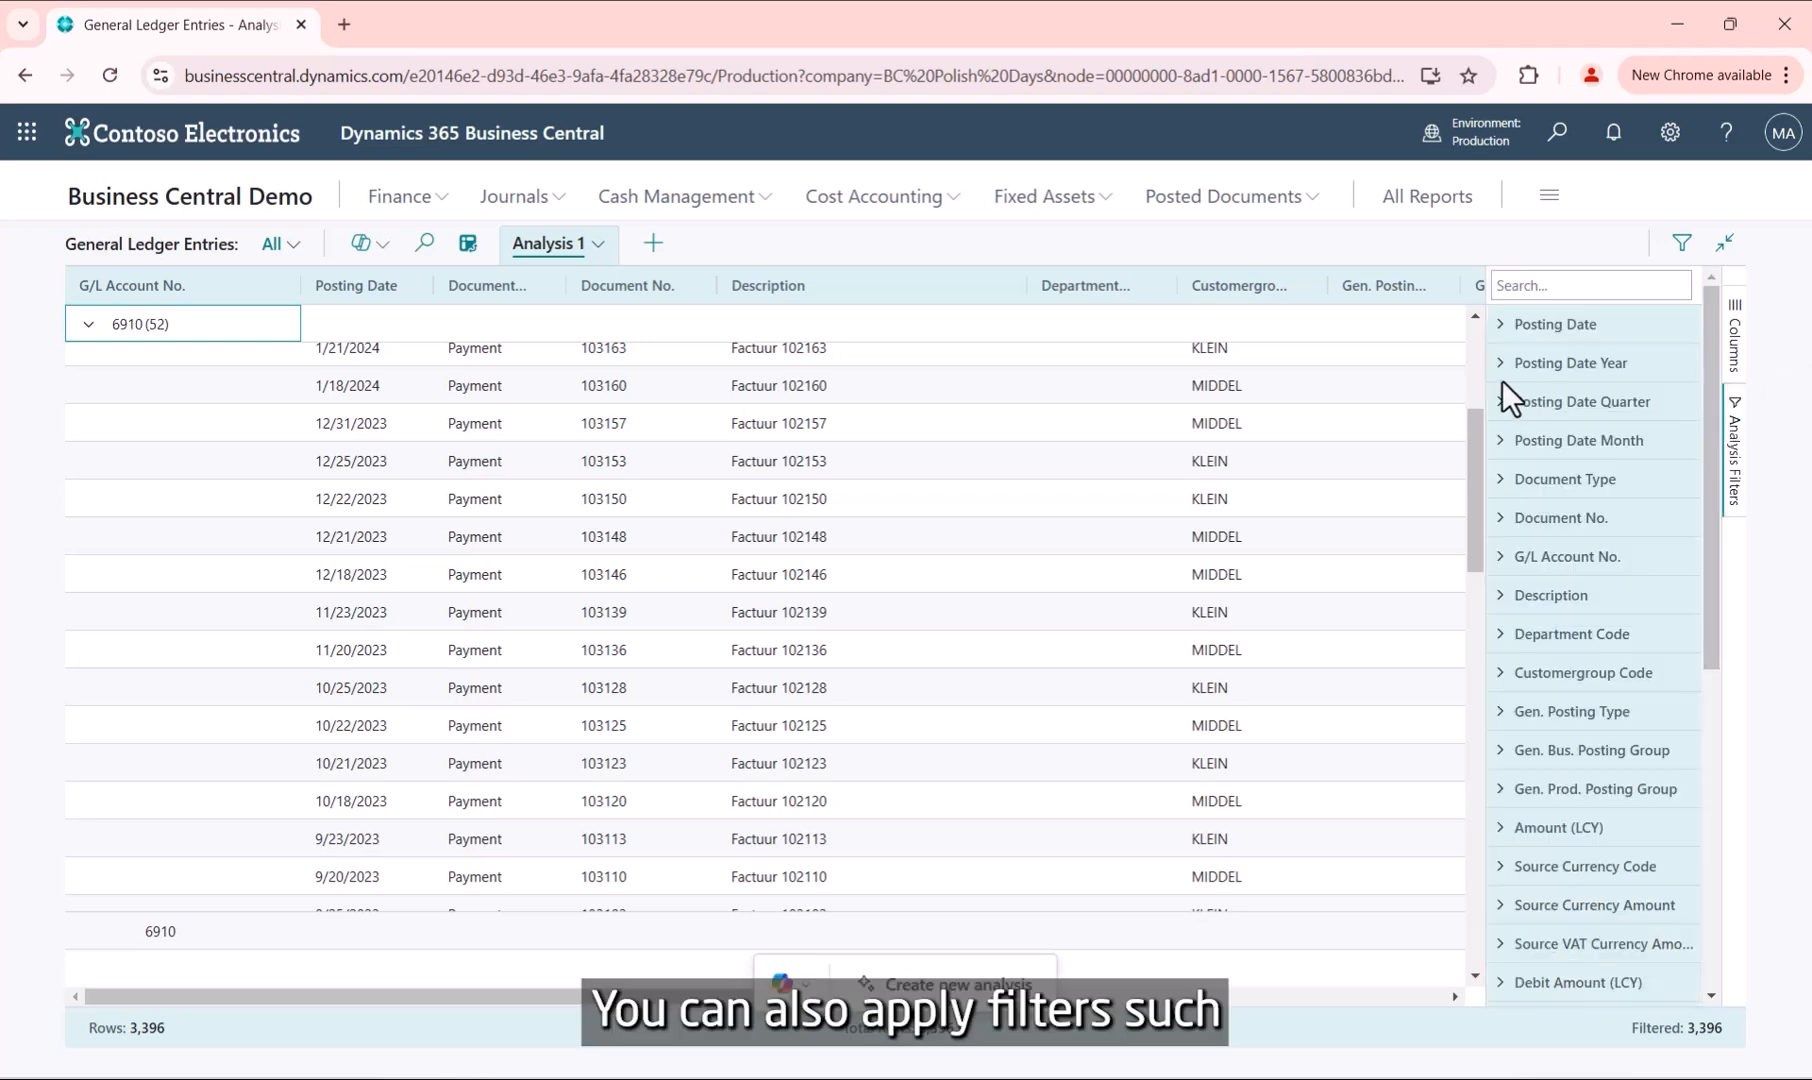
pyautogui.click(1503, 326)
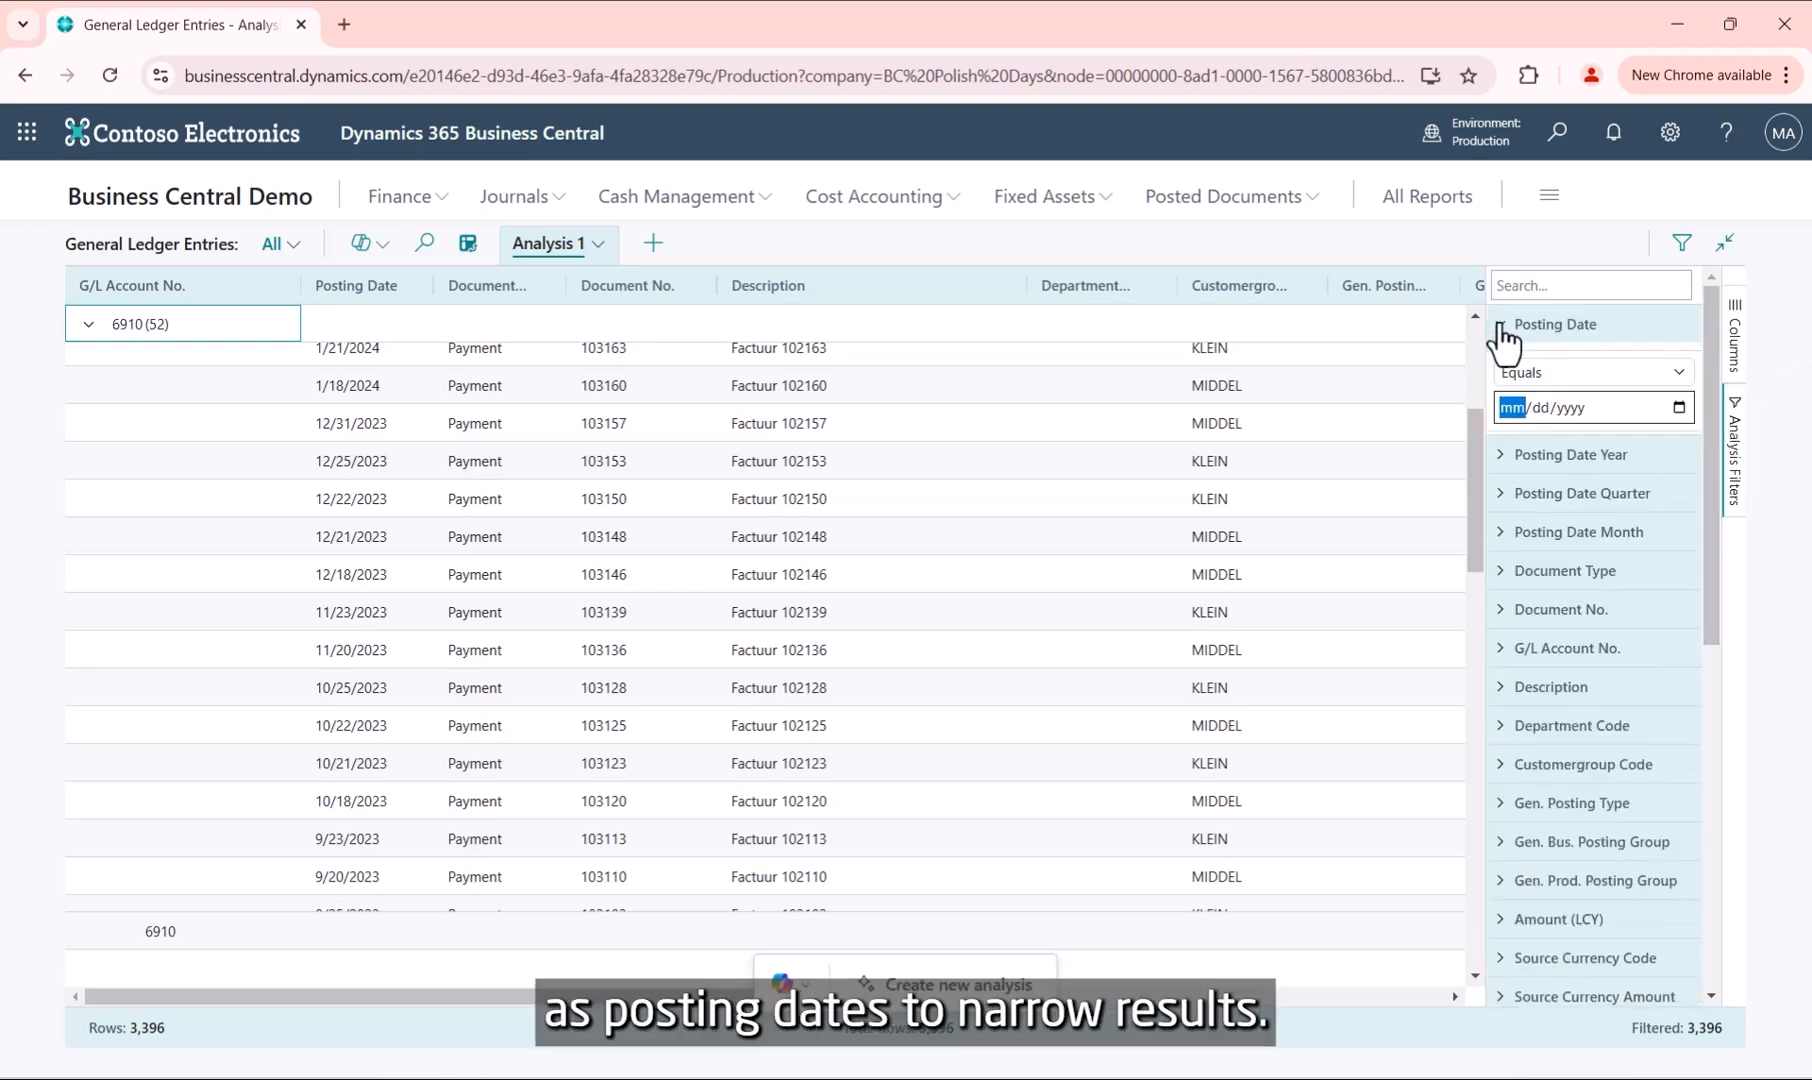
pyautogui.click(1677, 374)
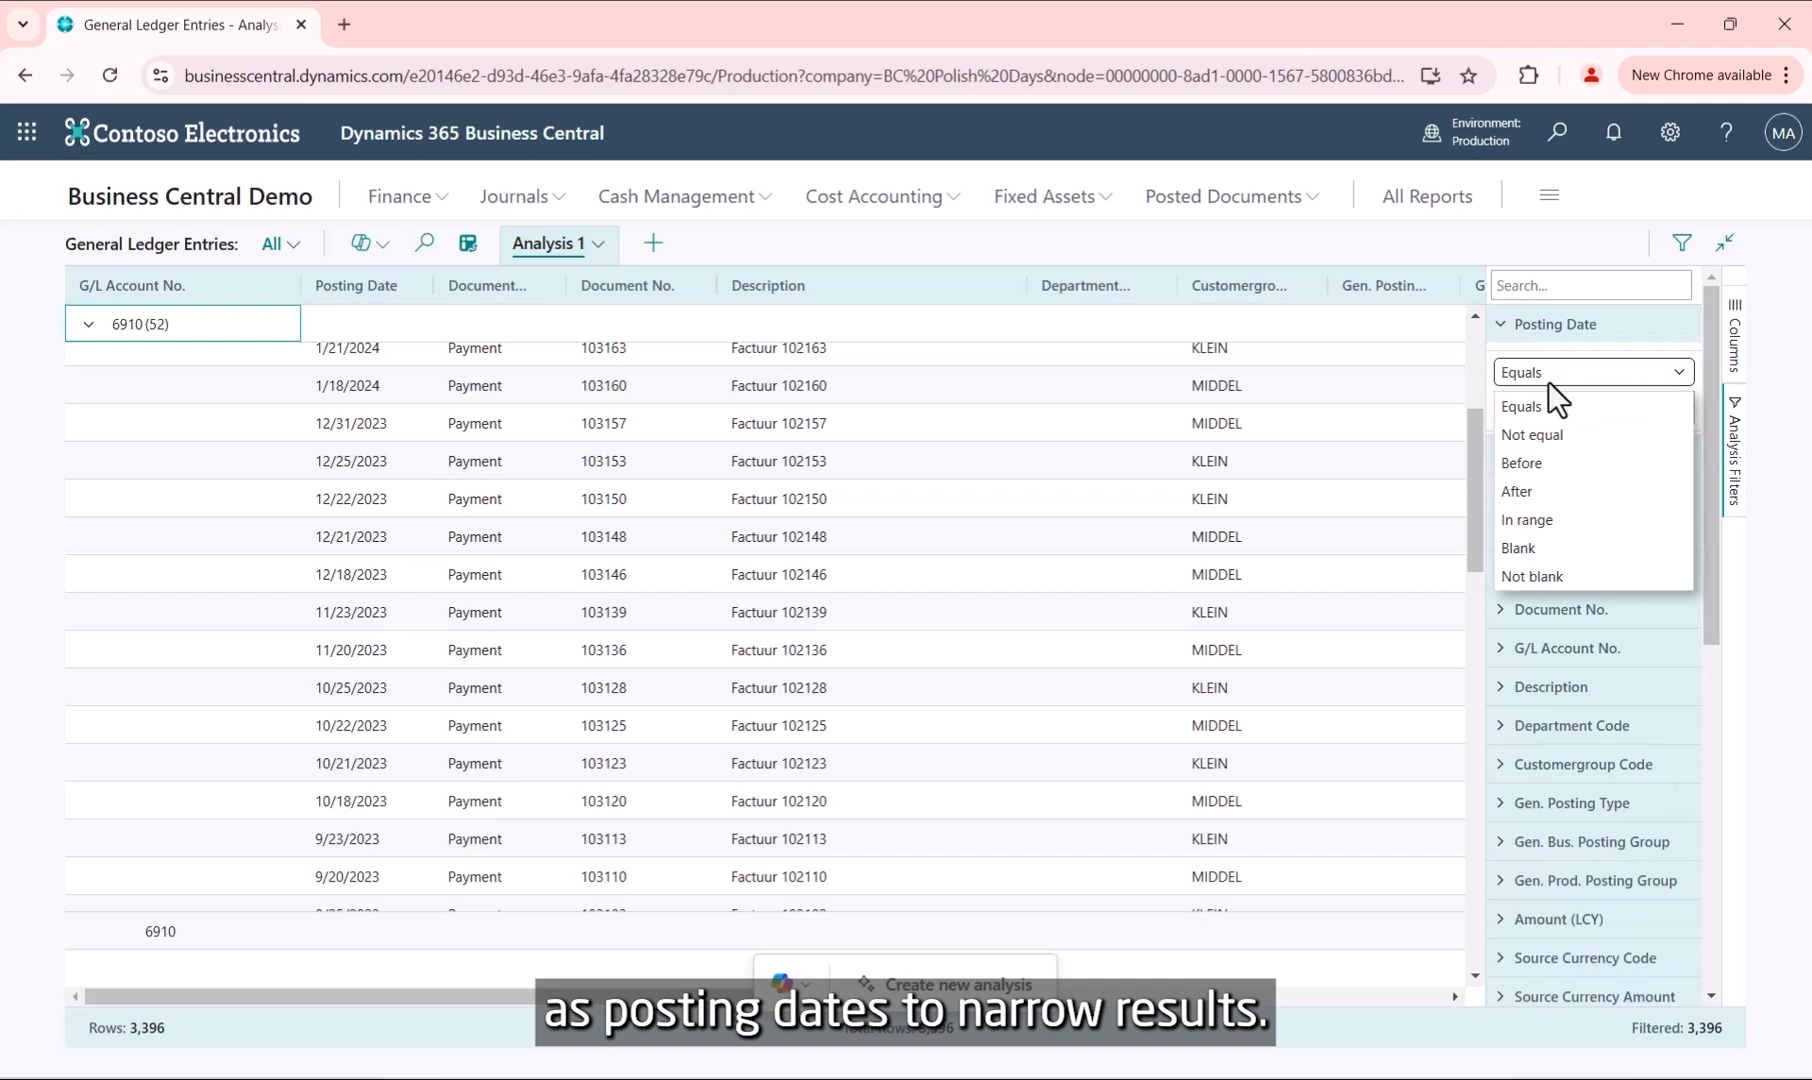
pyautogui.click(1539, 520)
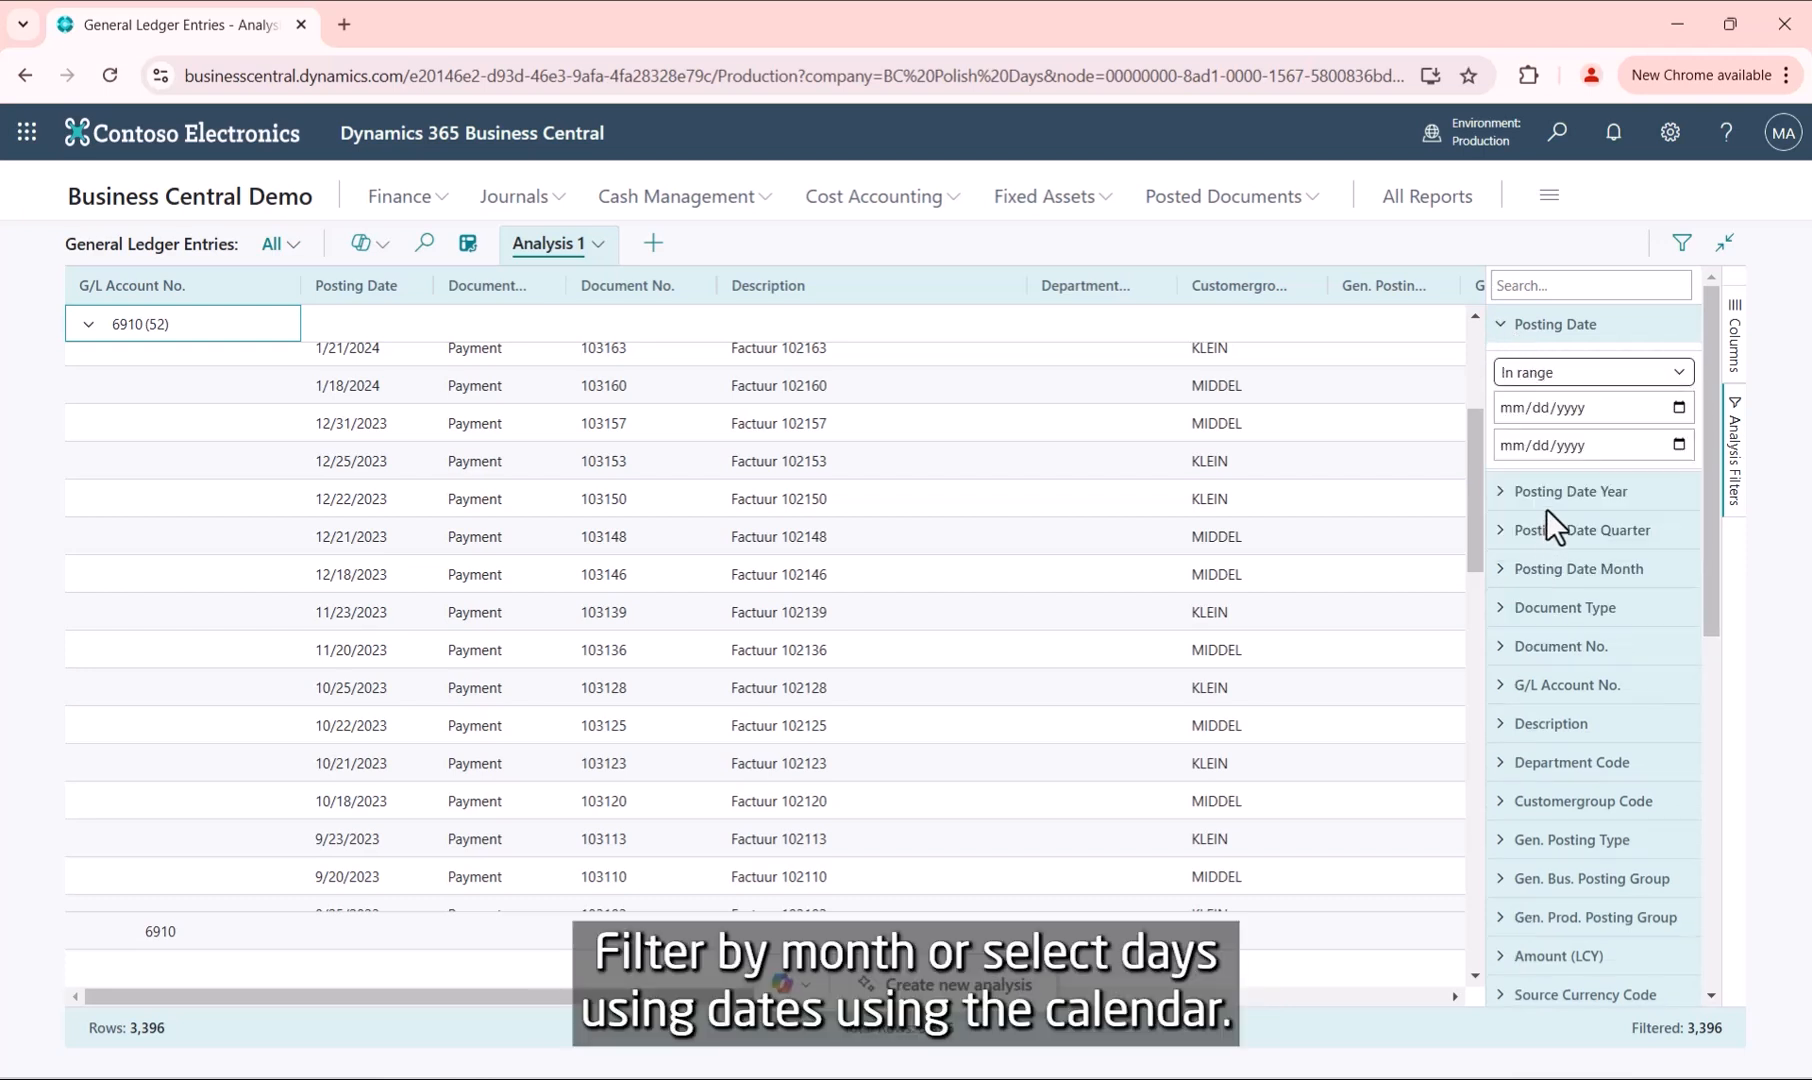
pyautogui.click(1673, 405)
pyautogui.click(1623, 528)
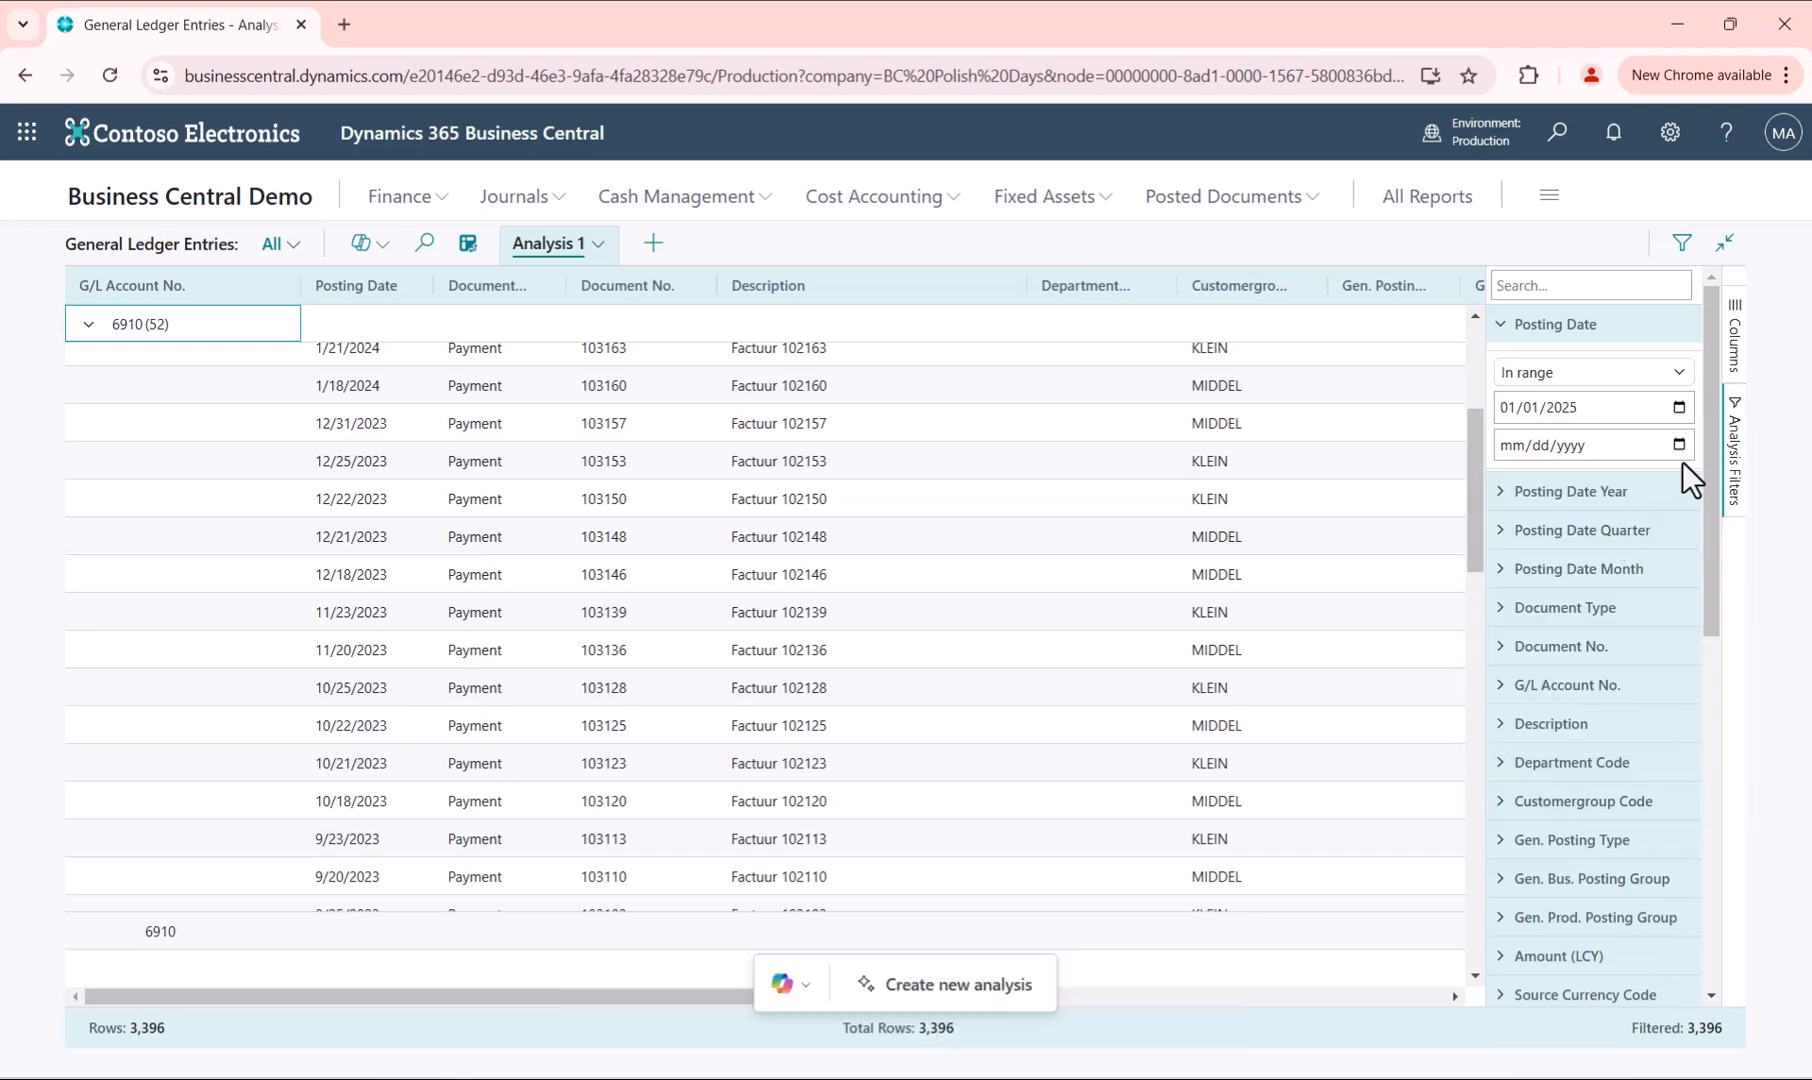
pyautogui.click(1680, 445)
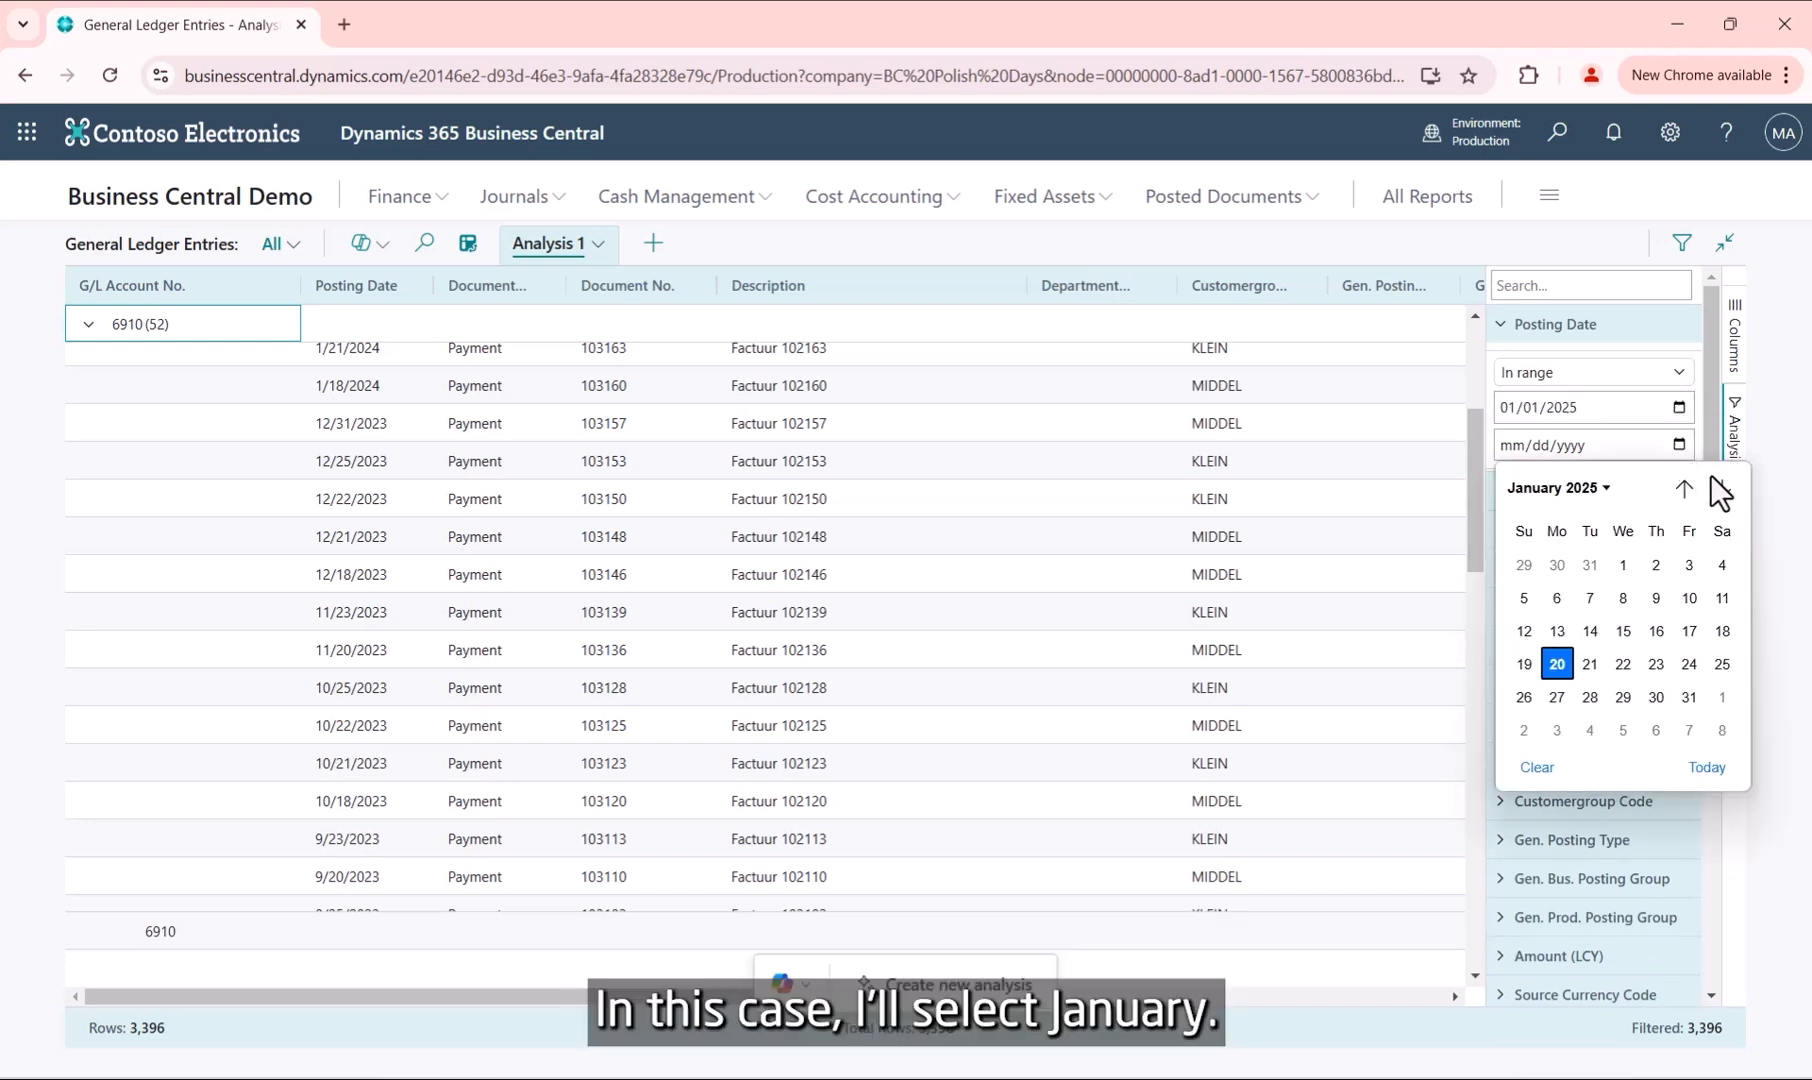
pyautogui.click(1689, 696)
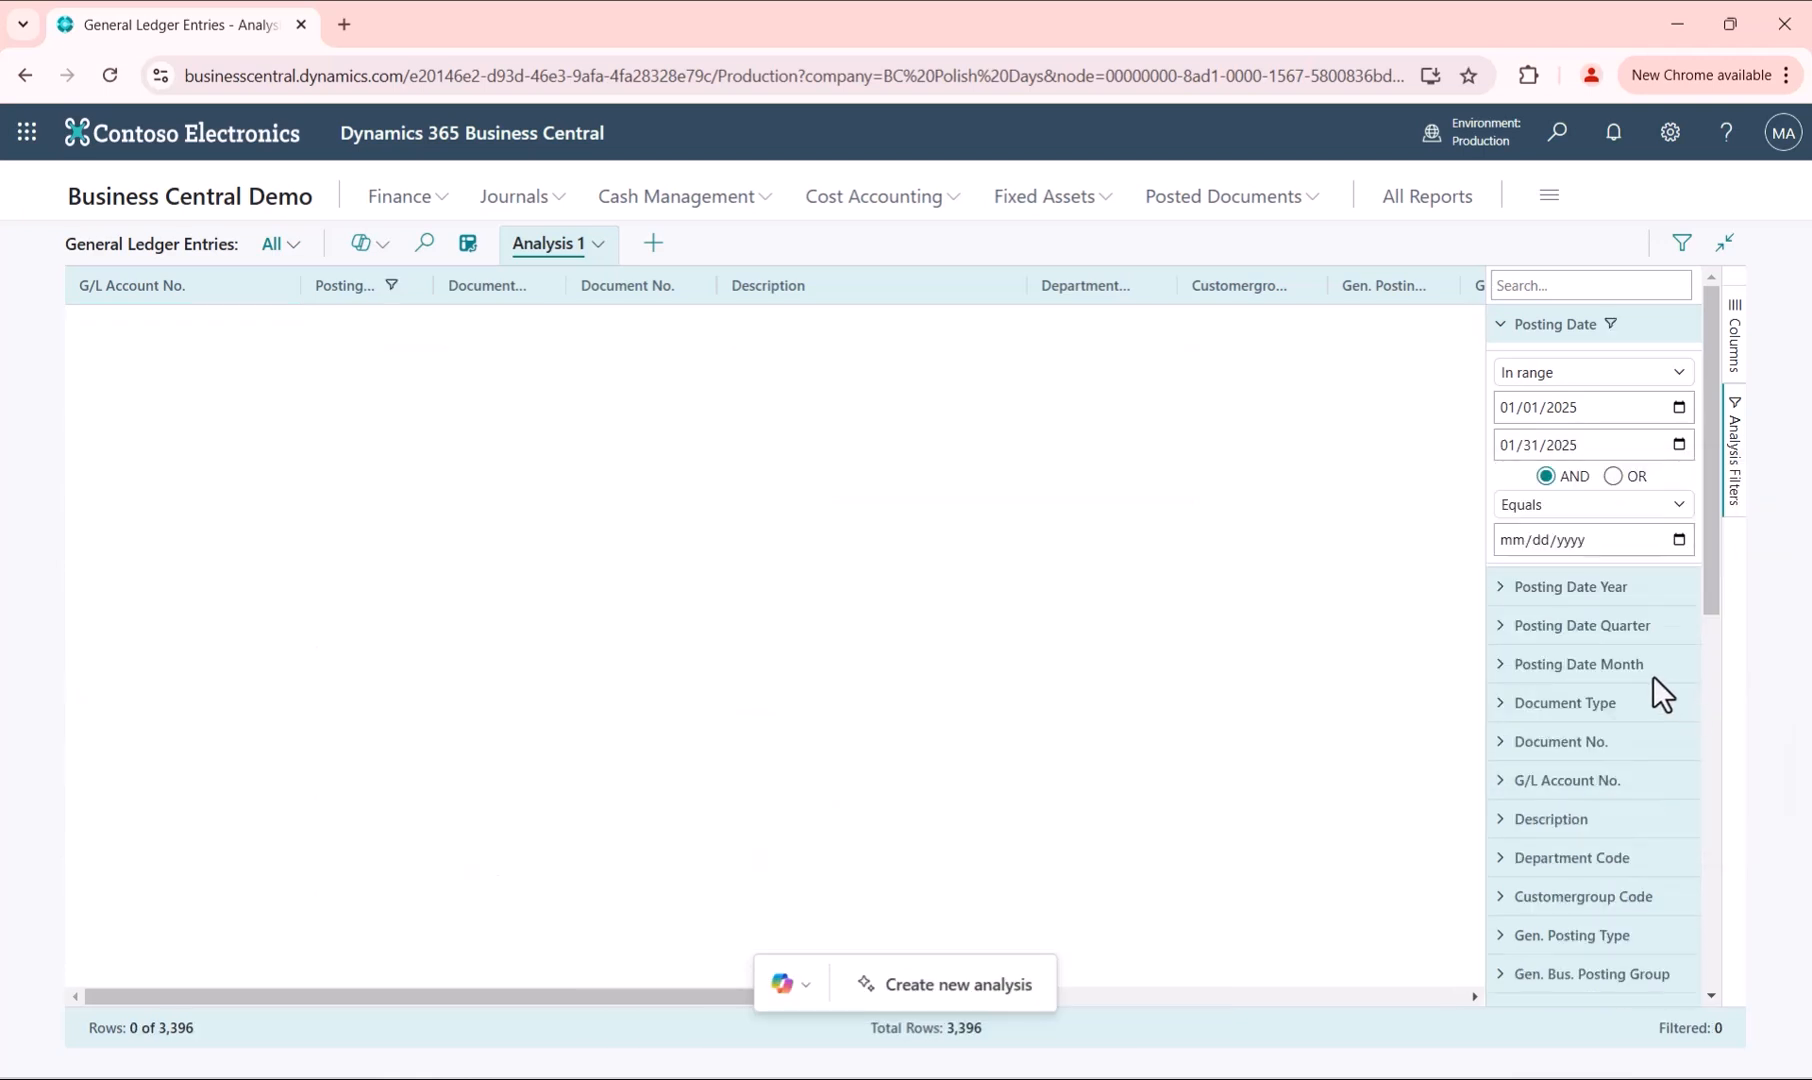
# Move the start of the Posting Date filter range back to 12/01/2023.
pyautogui.click(1628, 407)
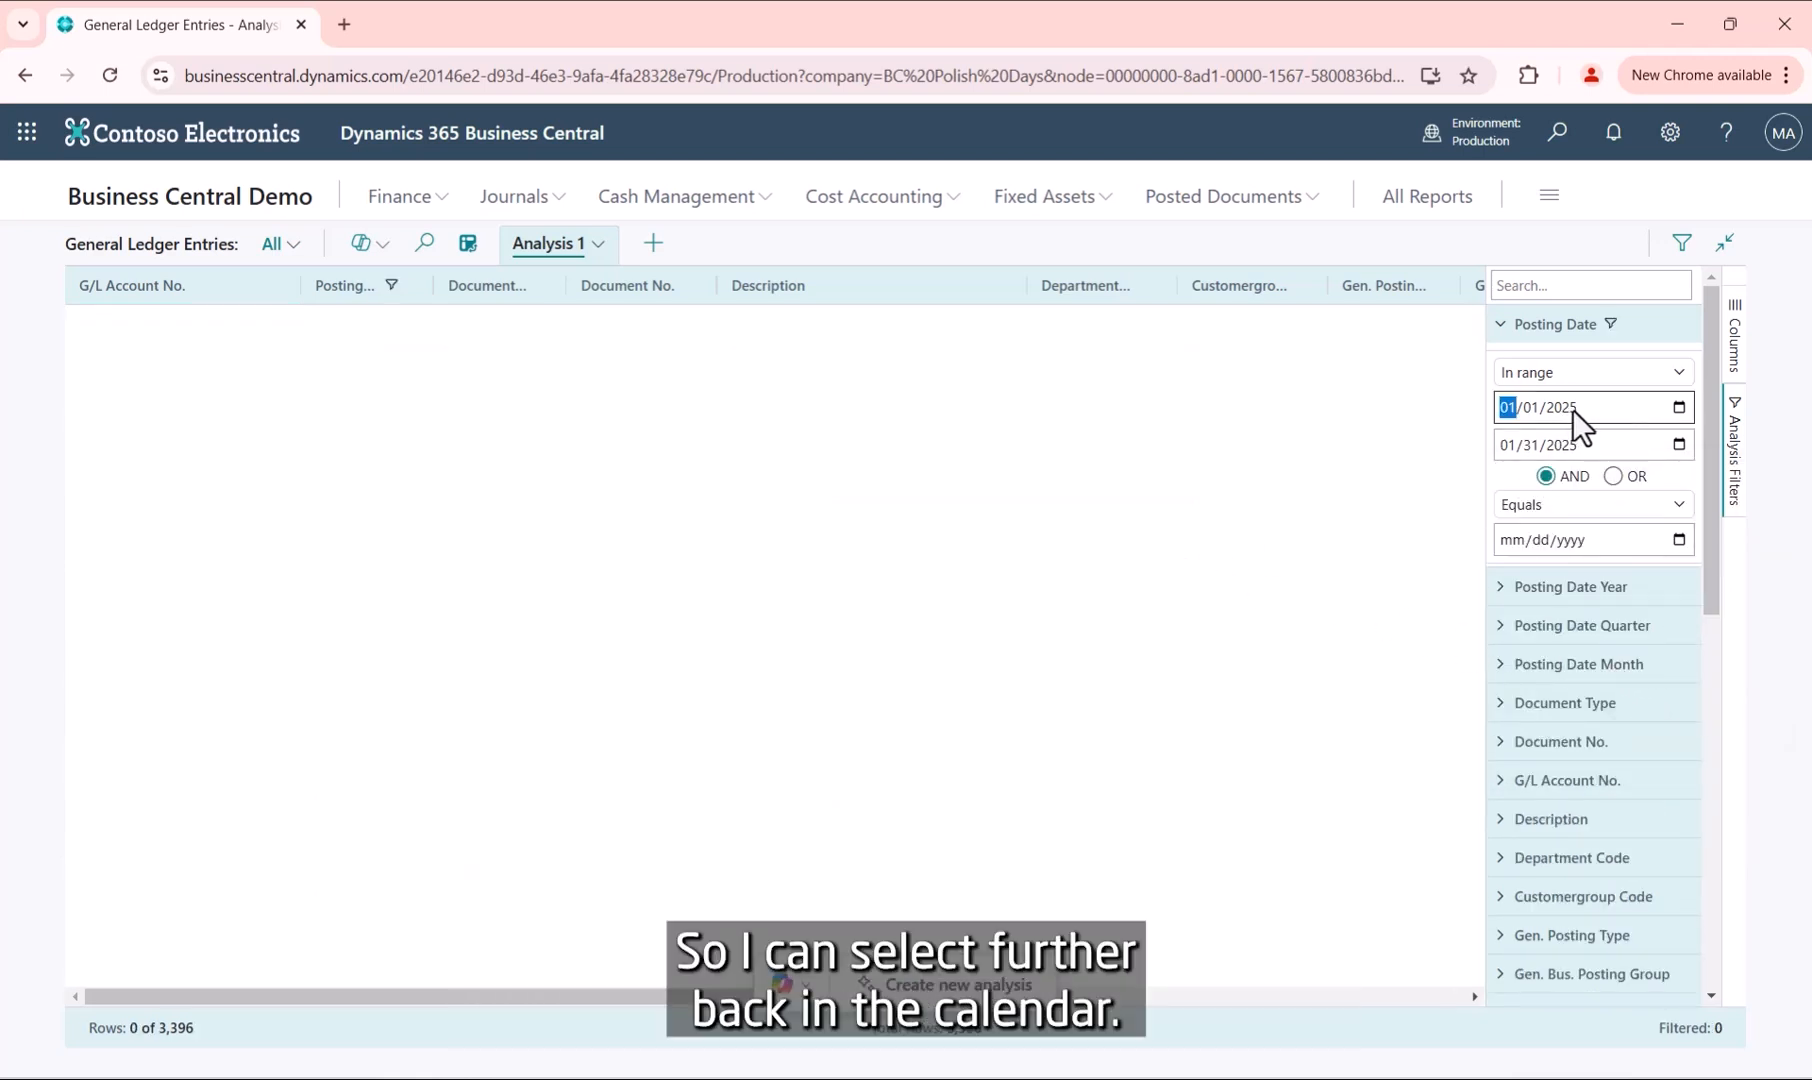
pyautogui.click(1680, 407)
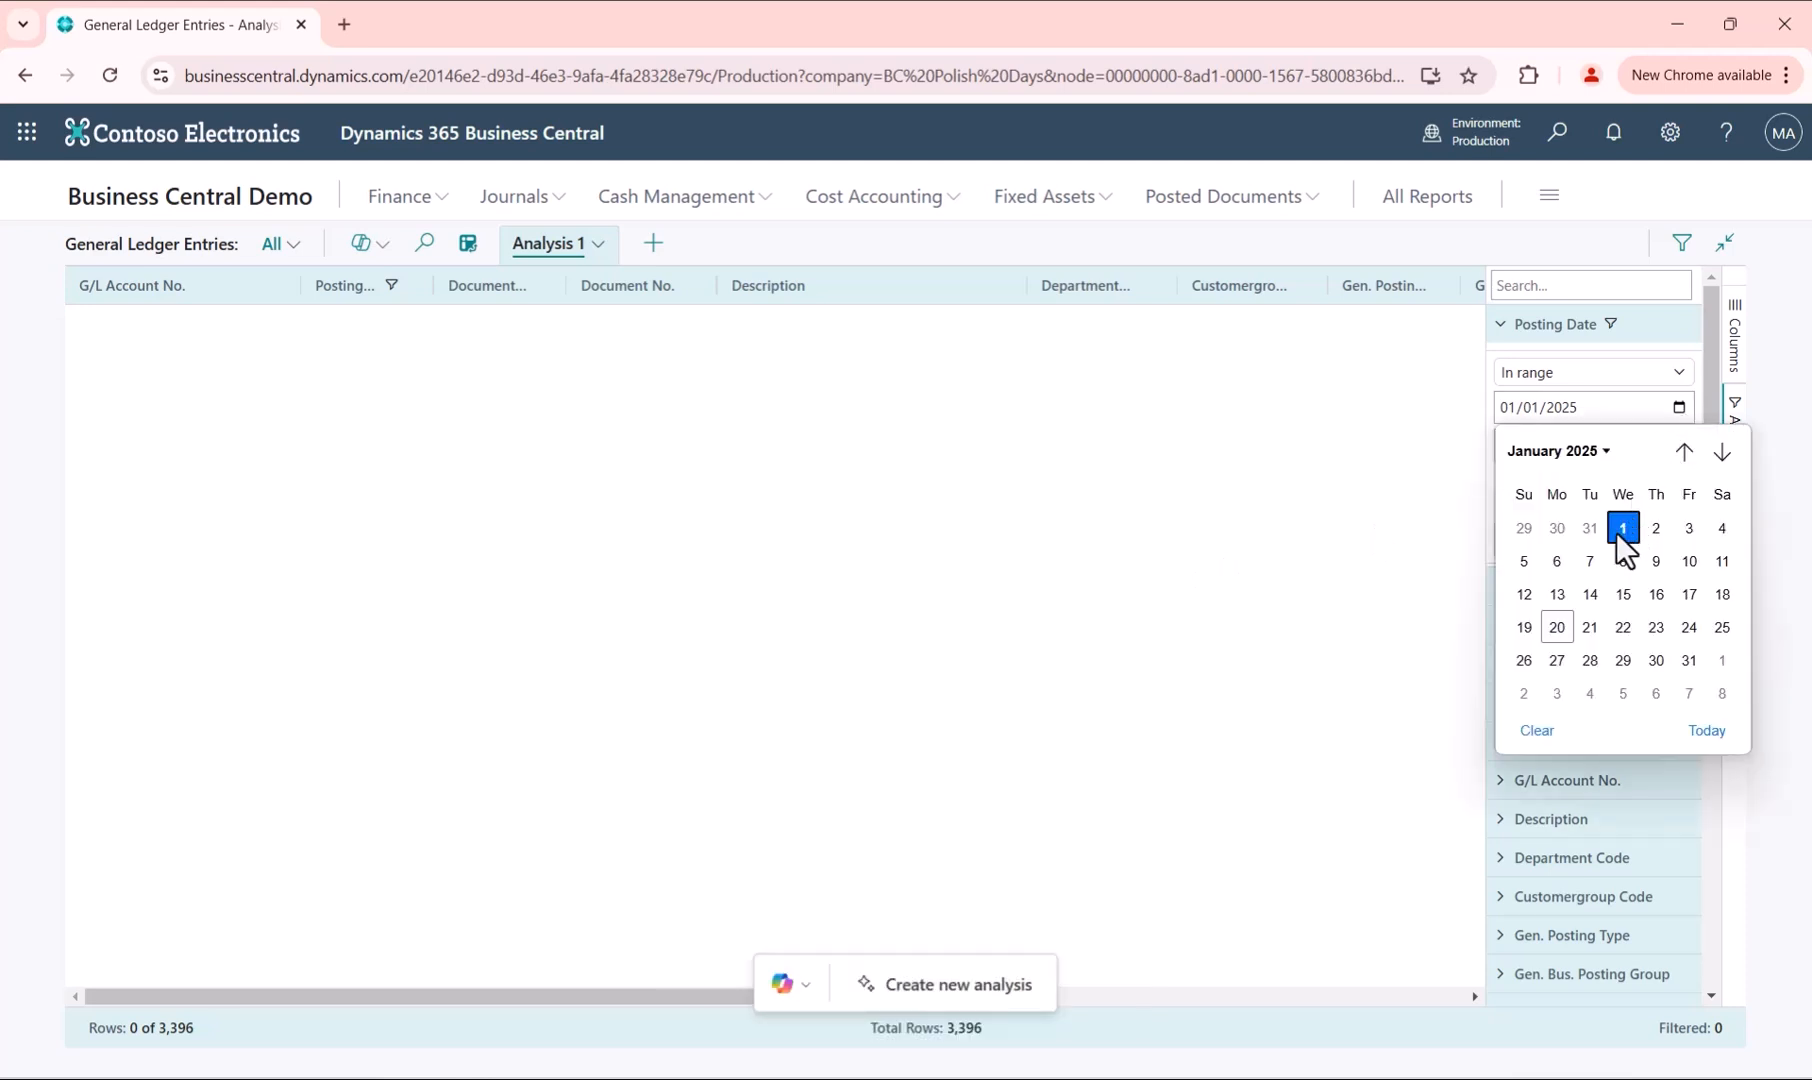
pyautogui.click(1684, 451)
pyautogui.click(1684, 451)
pyautogui.click(1684, 451)
pyautogui.click(1685, 452)
pyautogui.click(1685, 452)
pyautogui.click(1685, 452)
pyautogui.click(1685, 452)
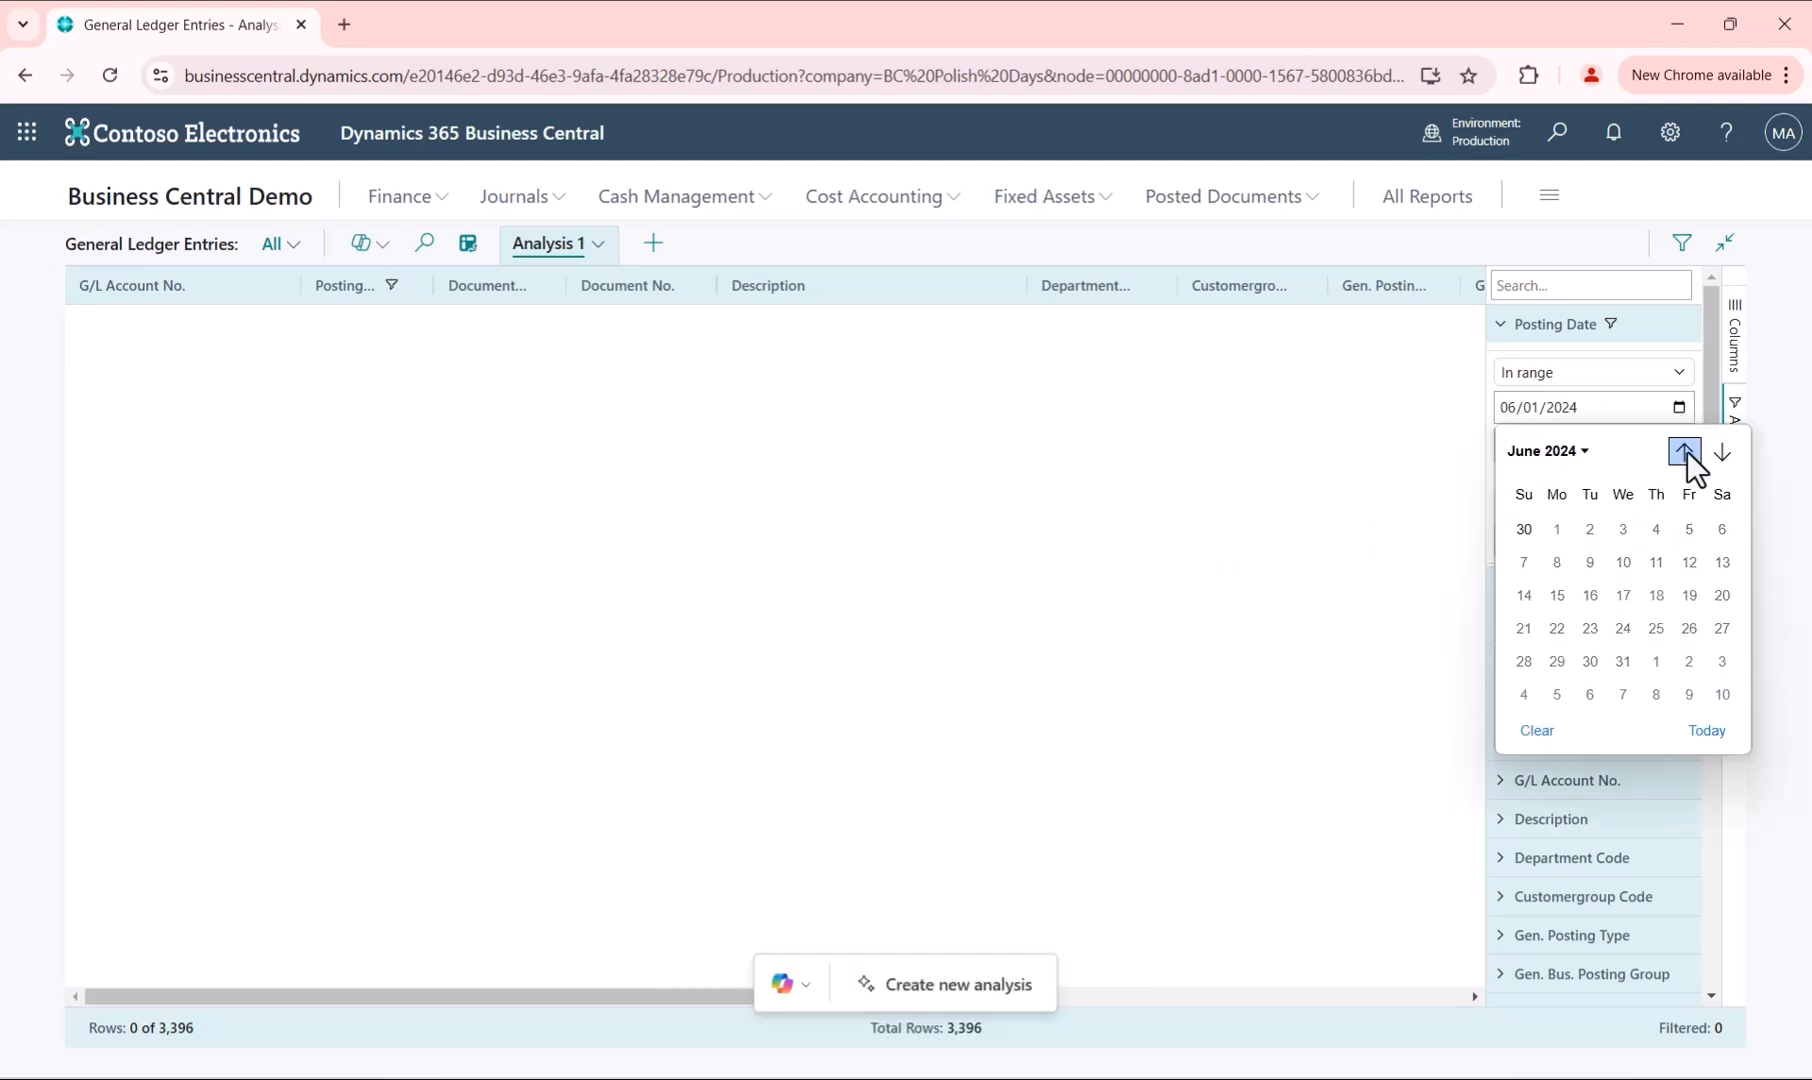
pyautogui.click(1685, 452)
pyautogui.click(1685, 452)
pyautogui.click(1685, 452)
pyautogui.click(1685, 452)
pyautogui.click(1685, 452)
pyautogui.click(1685, 452)
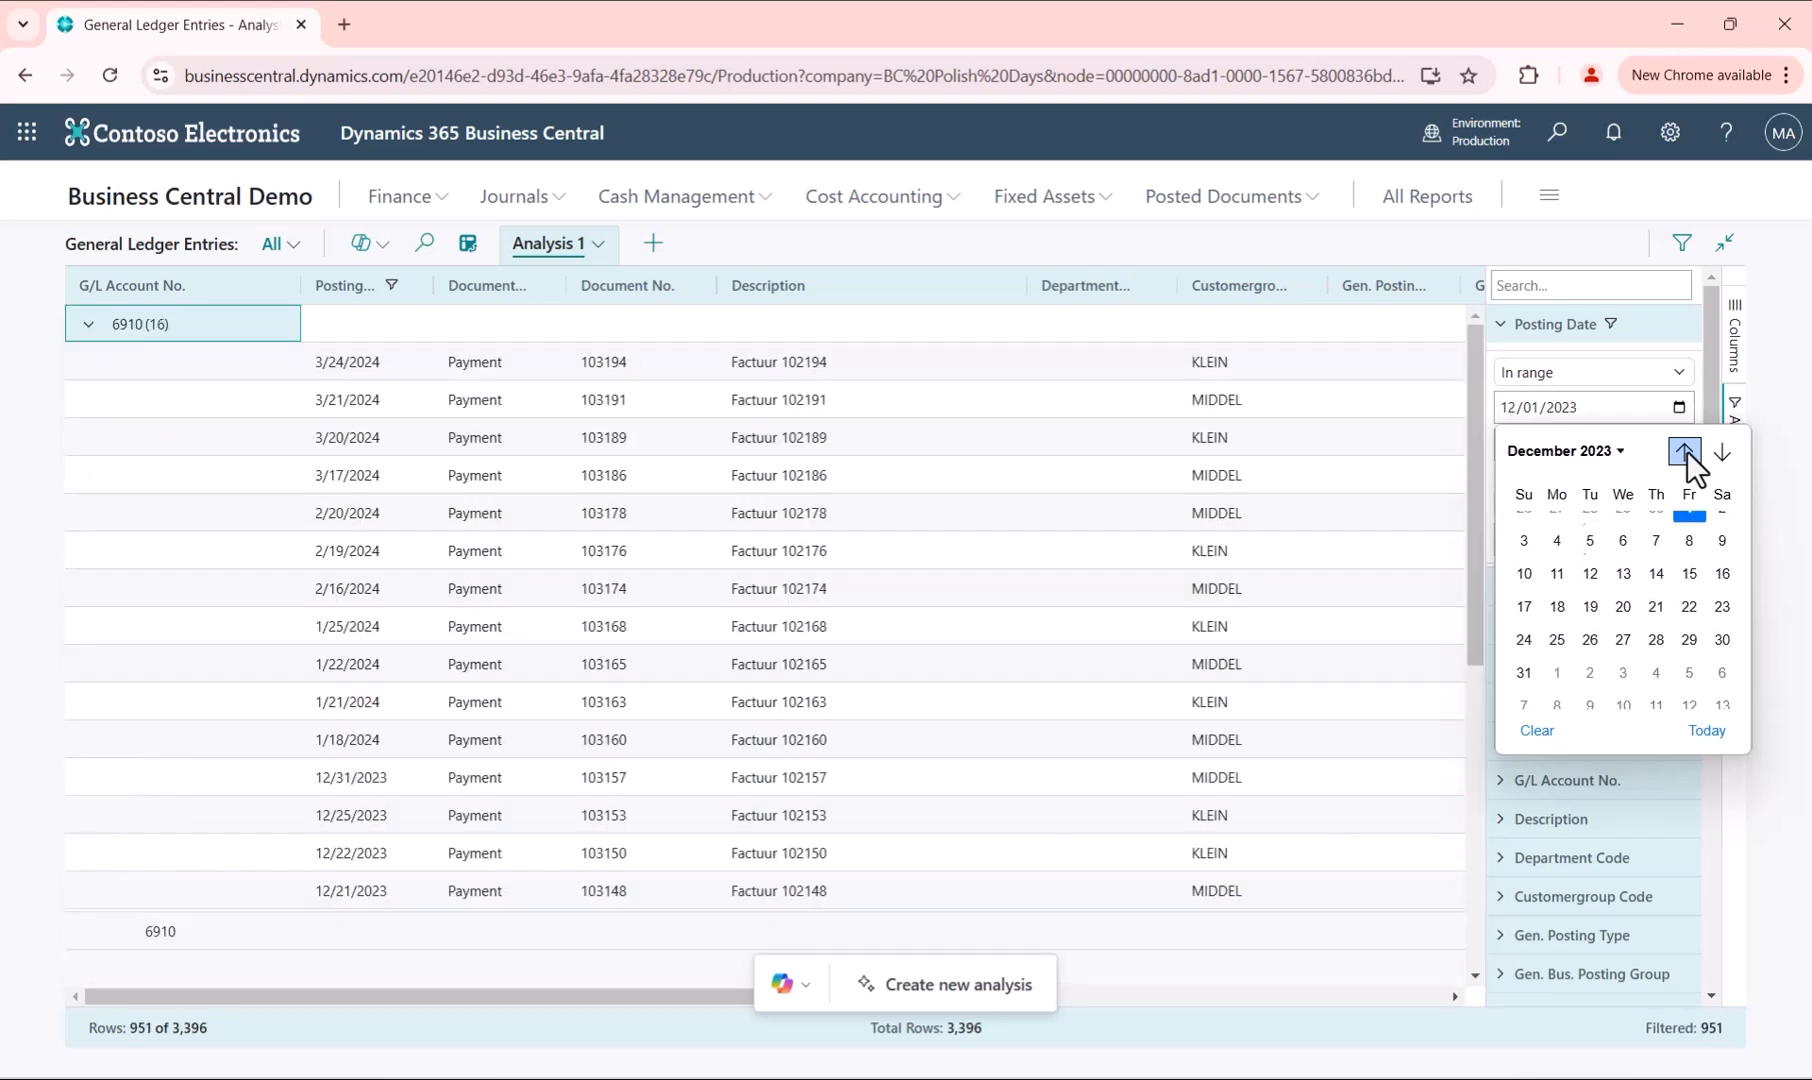
pyautogui.click(1687, 527)
pyautogui.click(1622, 445)
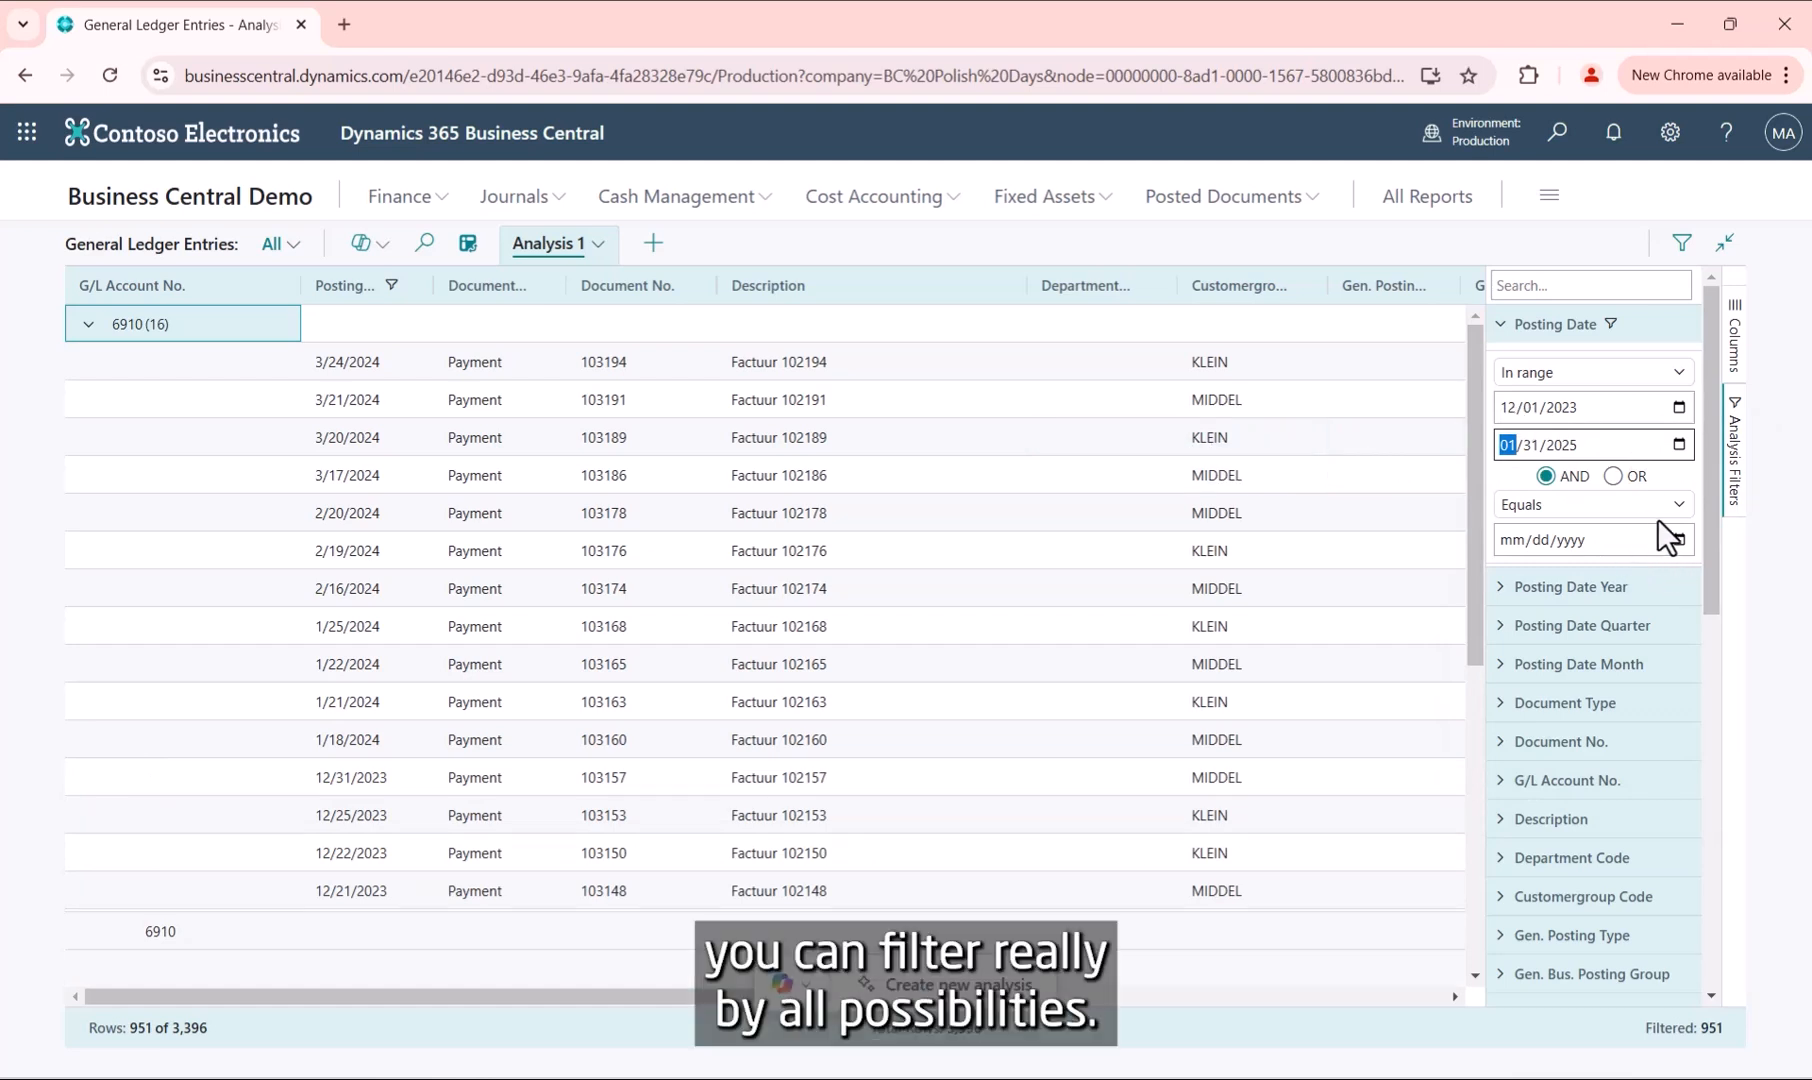
# Exclude Credit Memo, Finance Charge Memo and Refund in the Document Type analysis filter, and look through the other filter fields.
pyautogui.click(1505, 705)
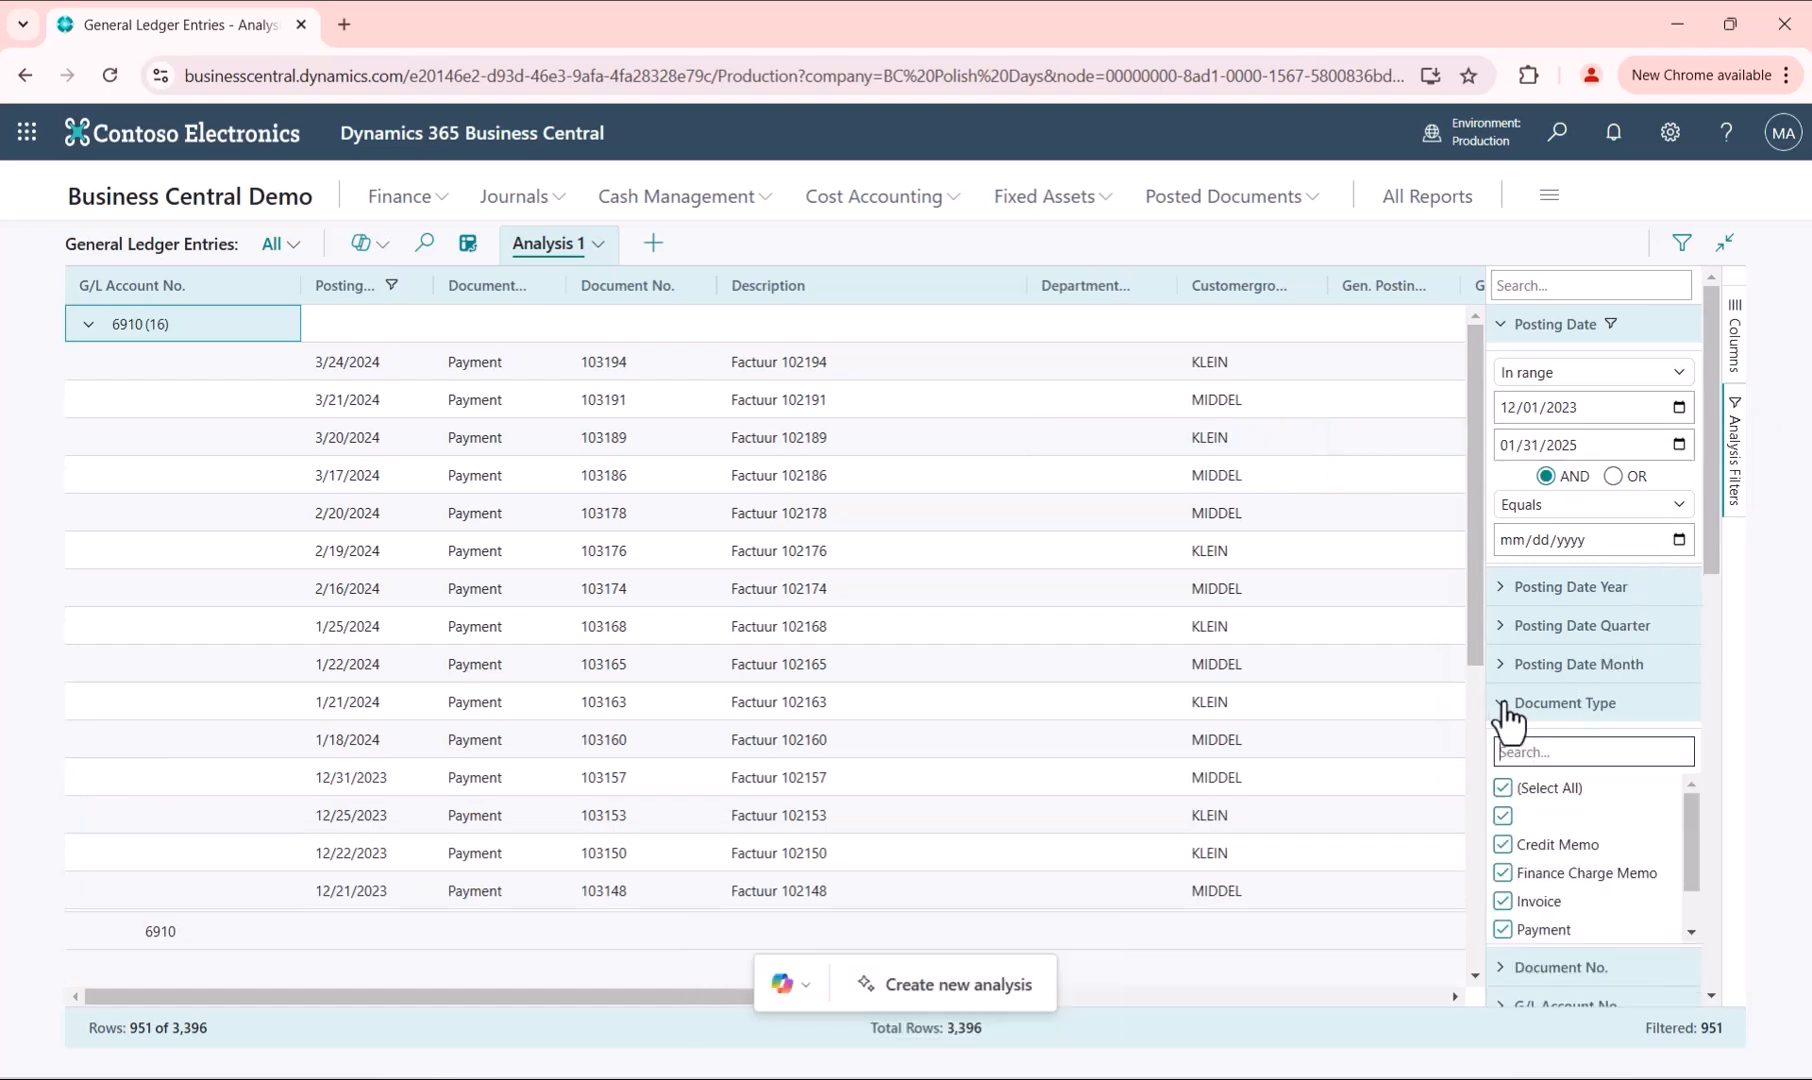
pyautogui.scroll(-3, 1598, 813)
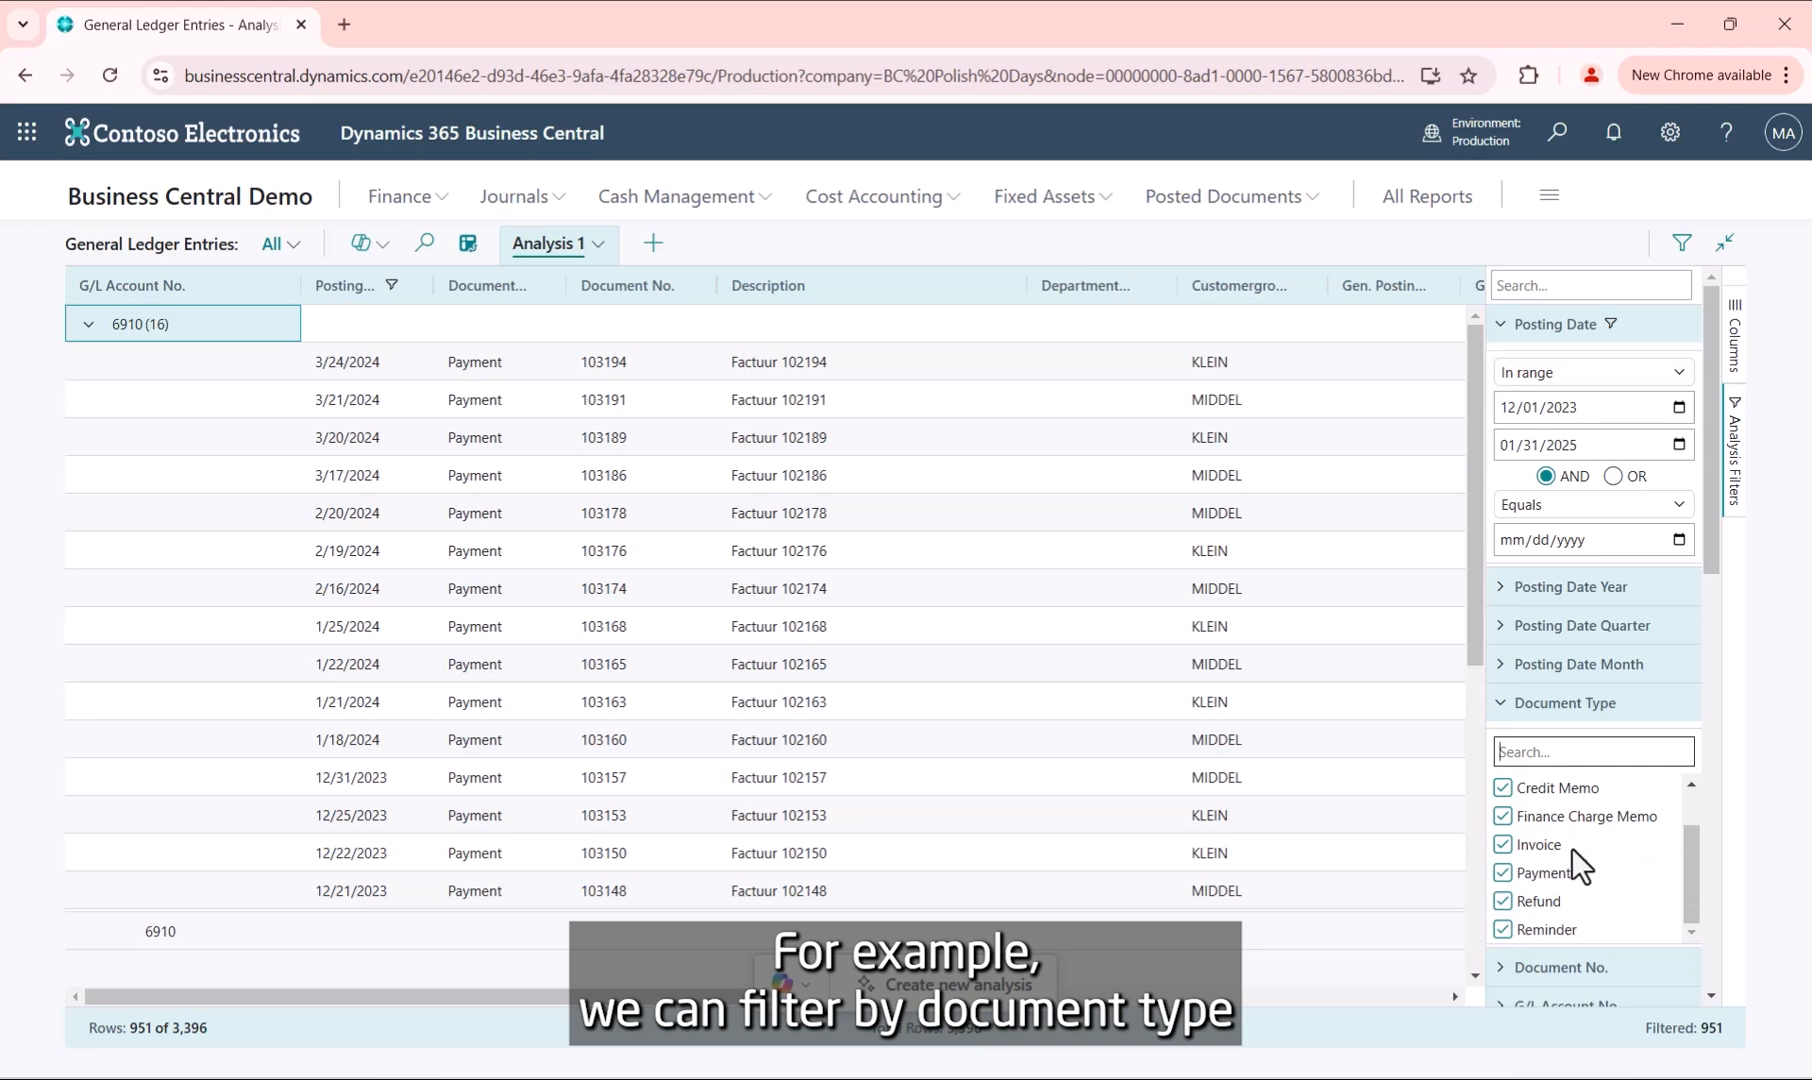
pyautogui.scroll(-2, 1578, 779)
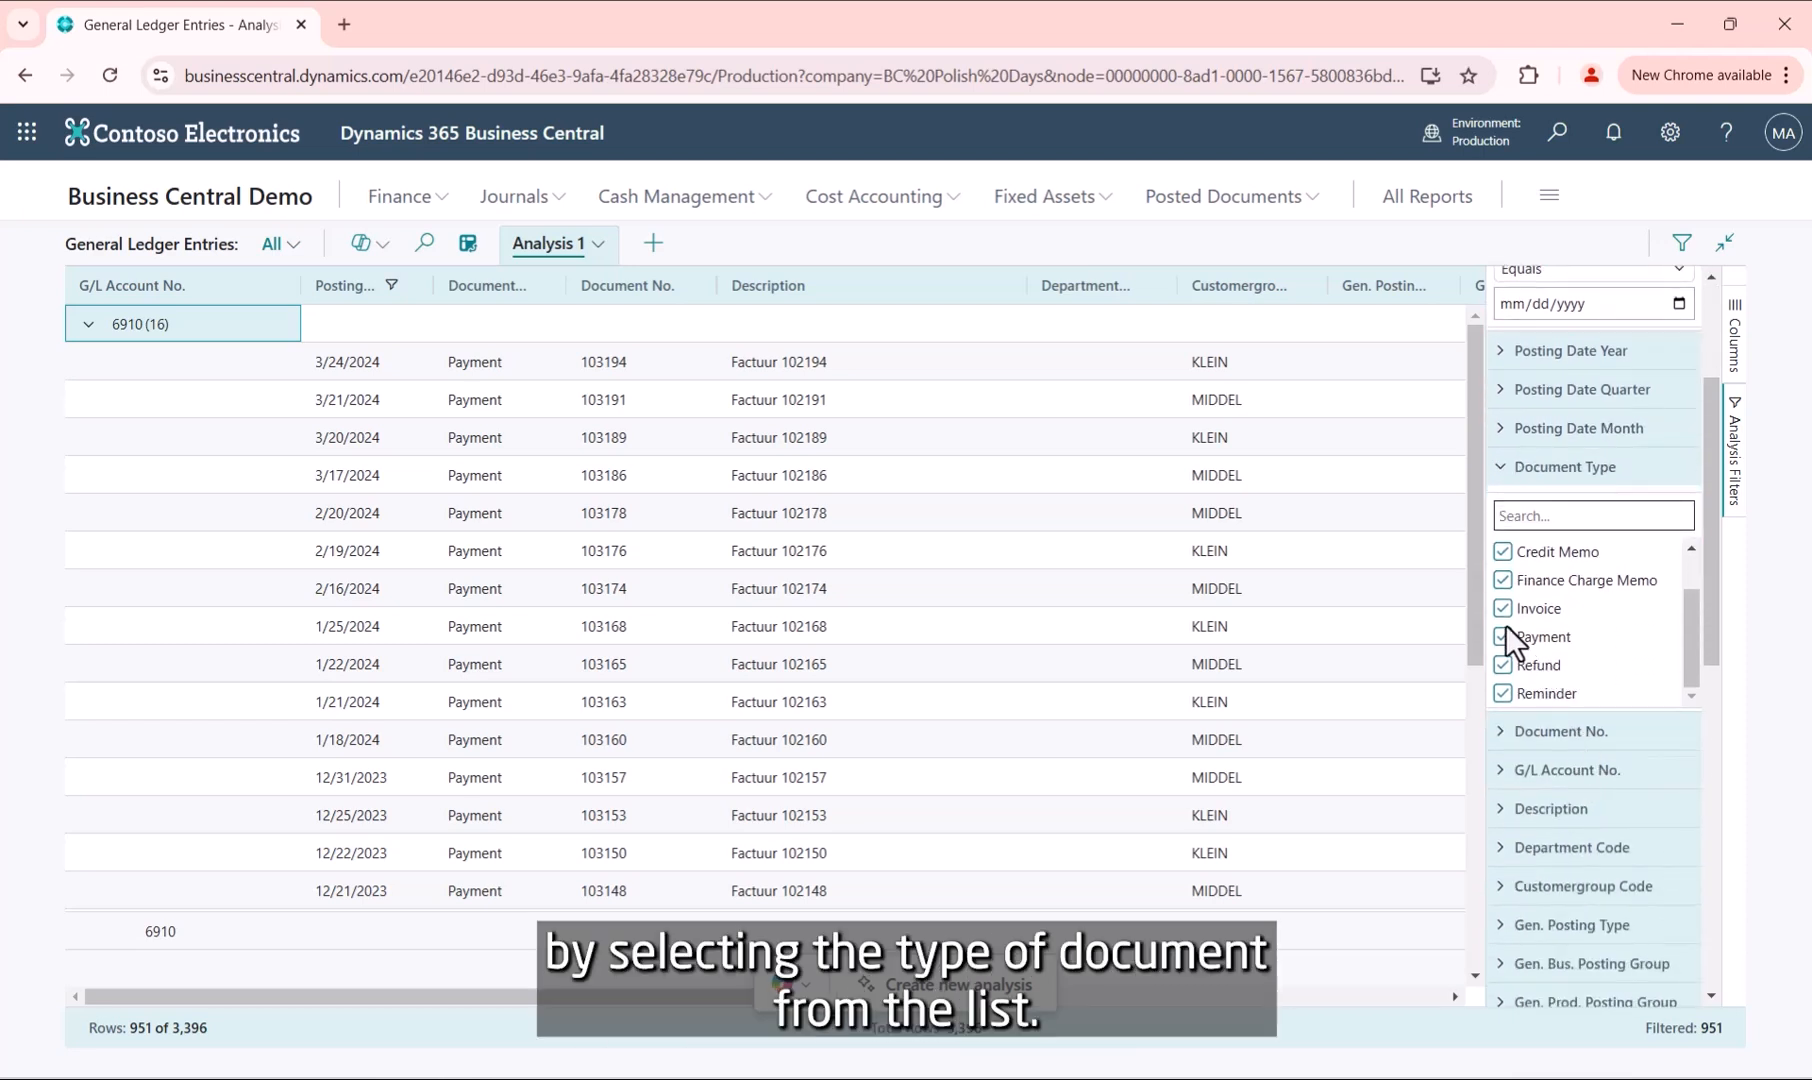
pyautogui.click(1502, 551)
pyautogui.click(1502, 579)
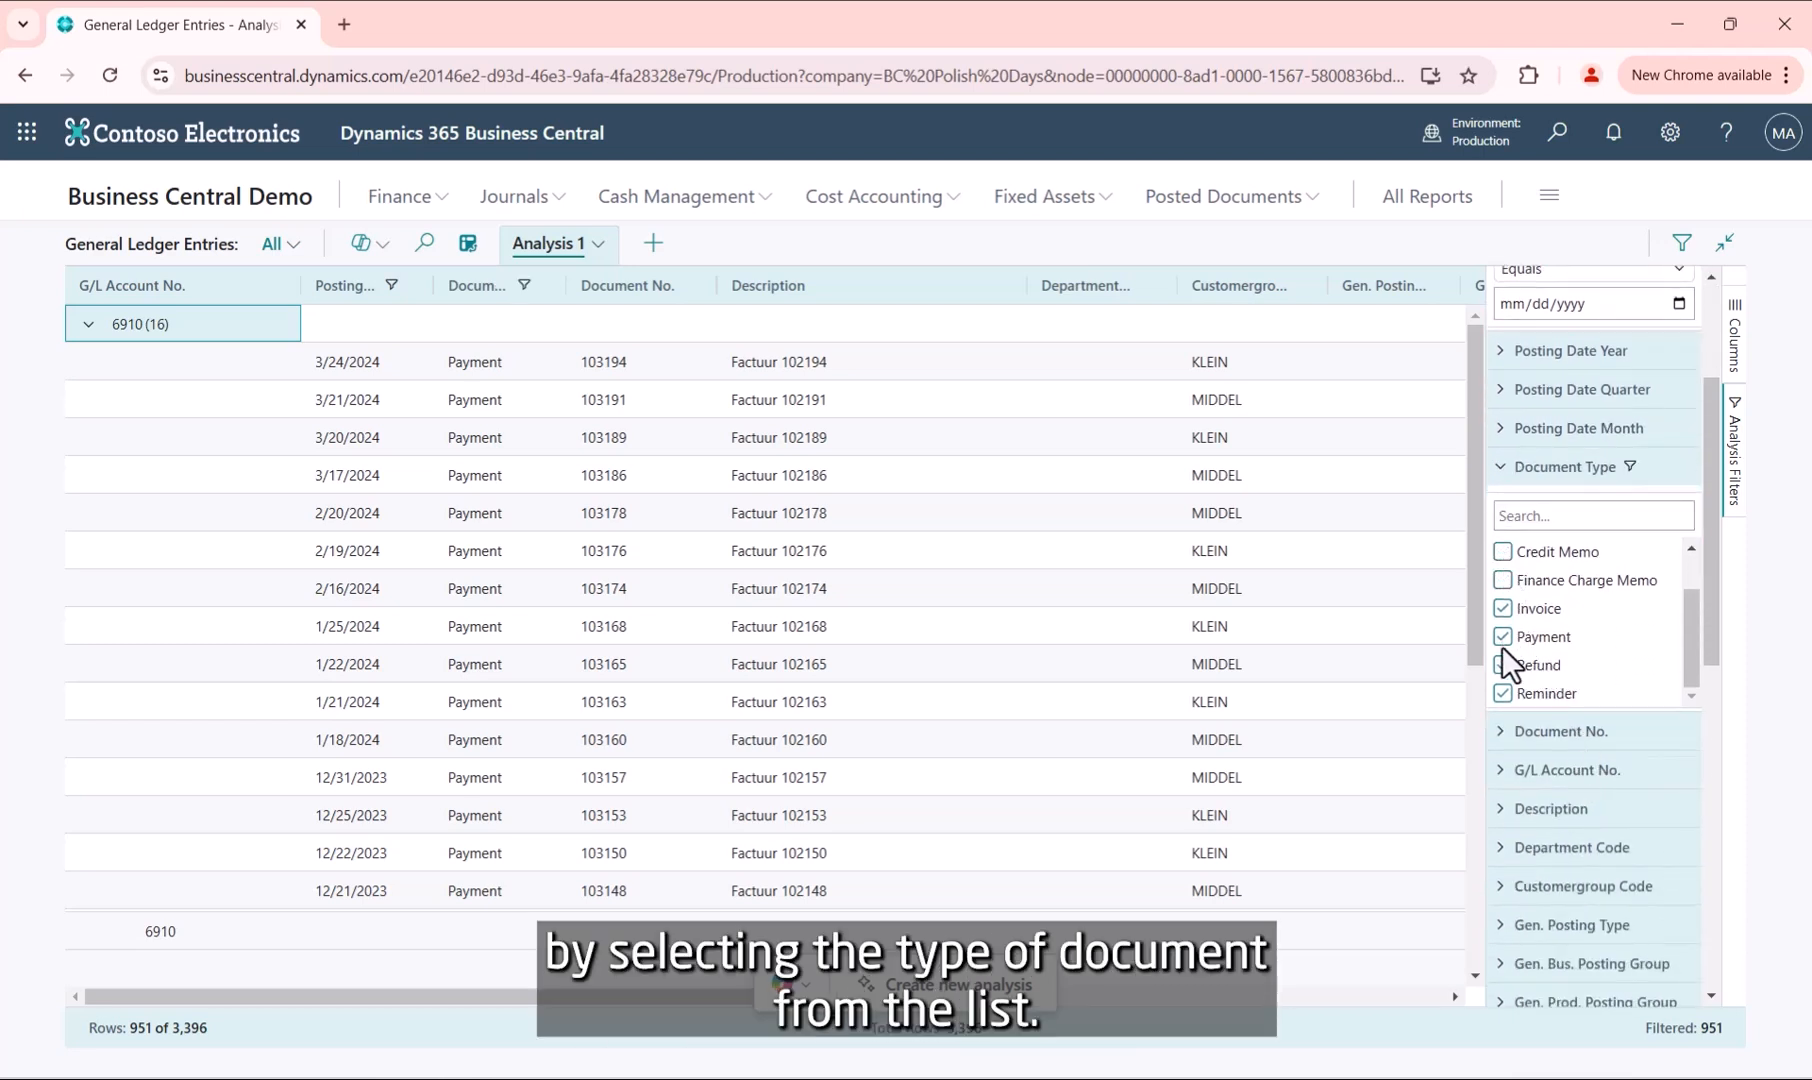
pyautogui.scroll(-2, 1602, 634)
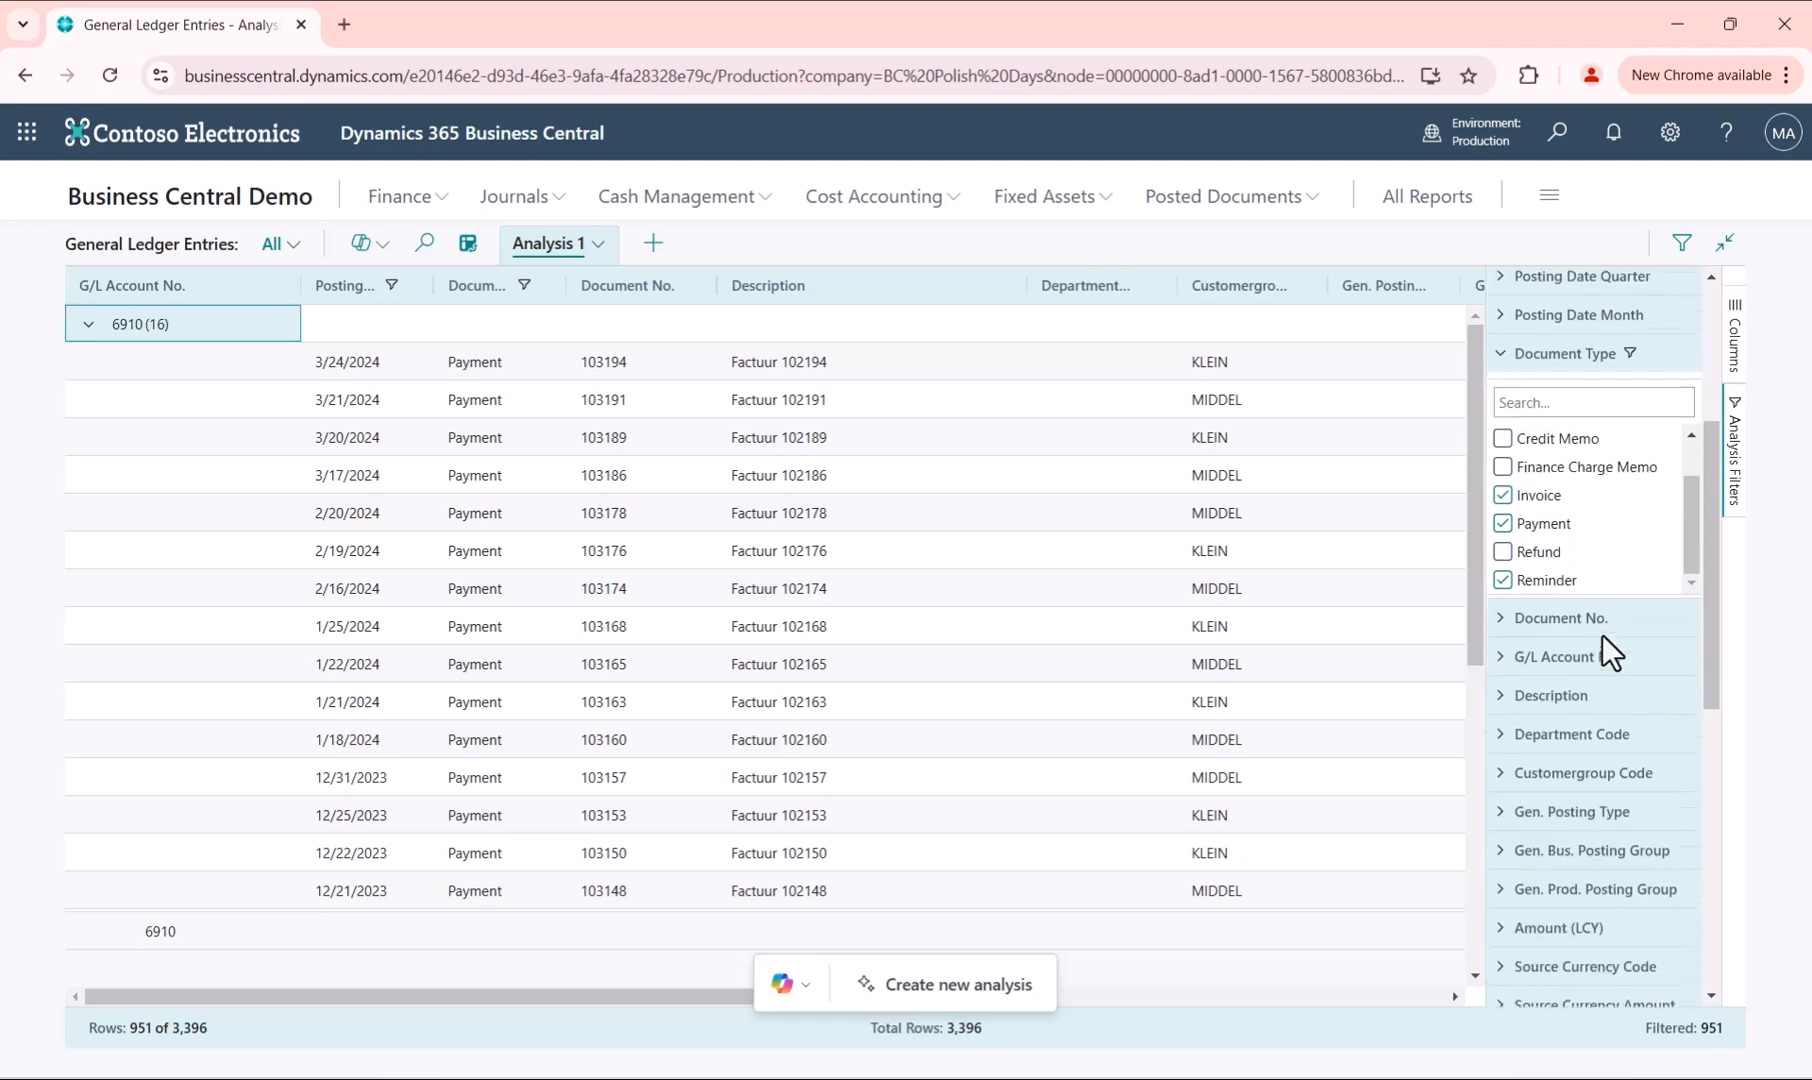
pyautogui.scroll(-10, 1580, 836)
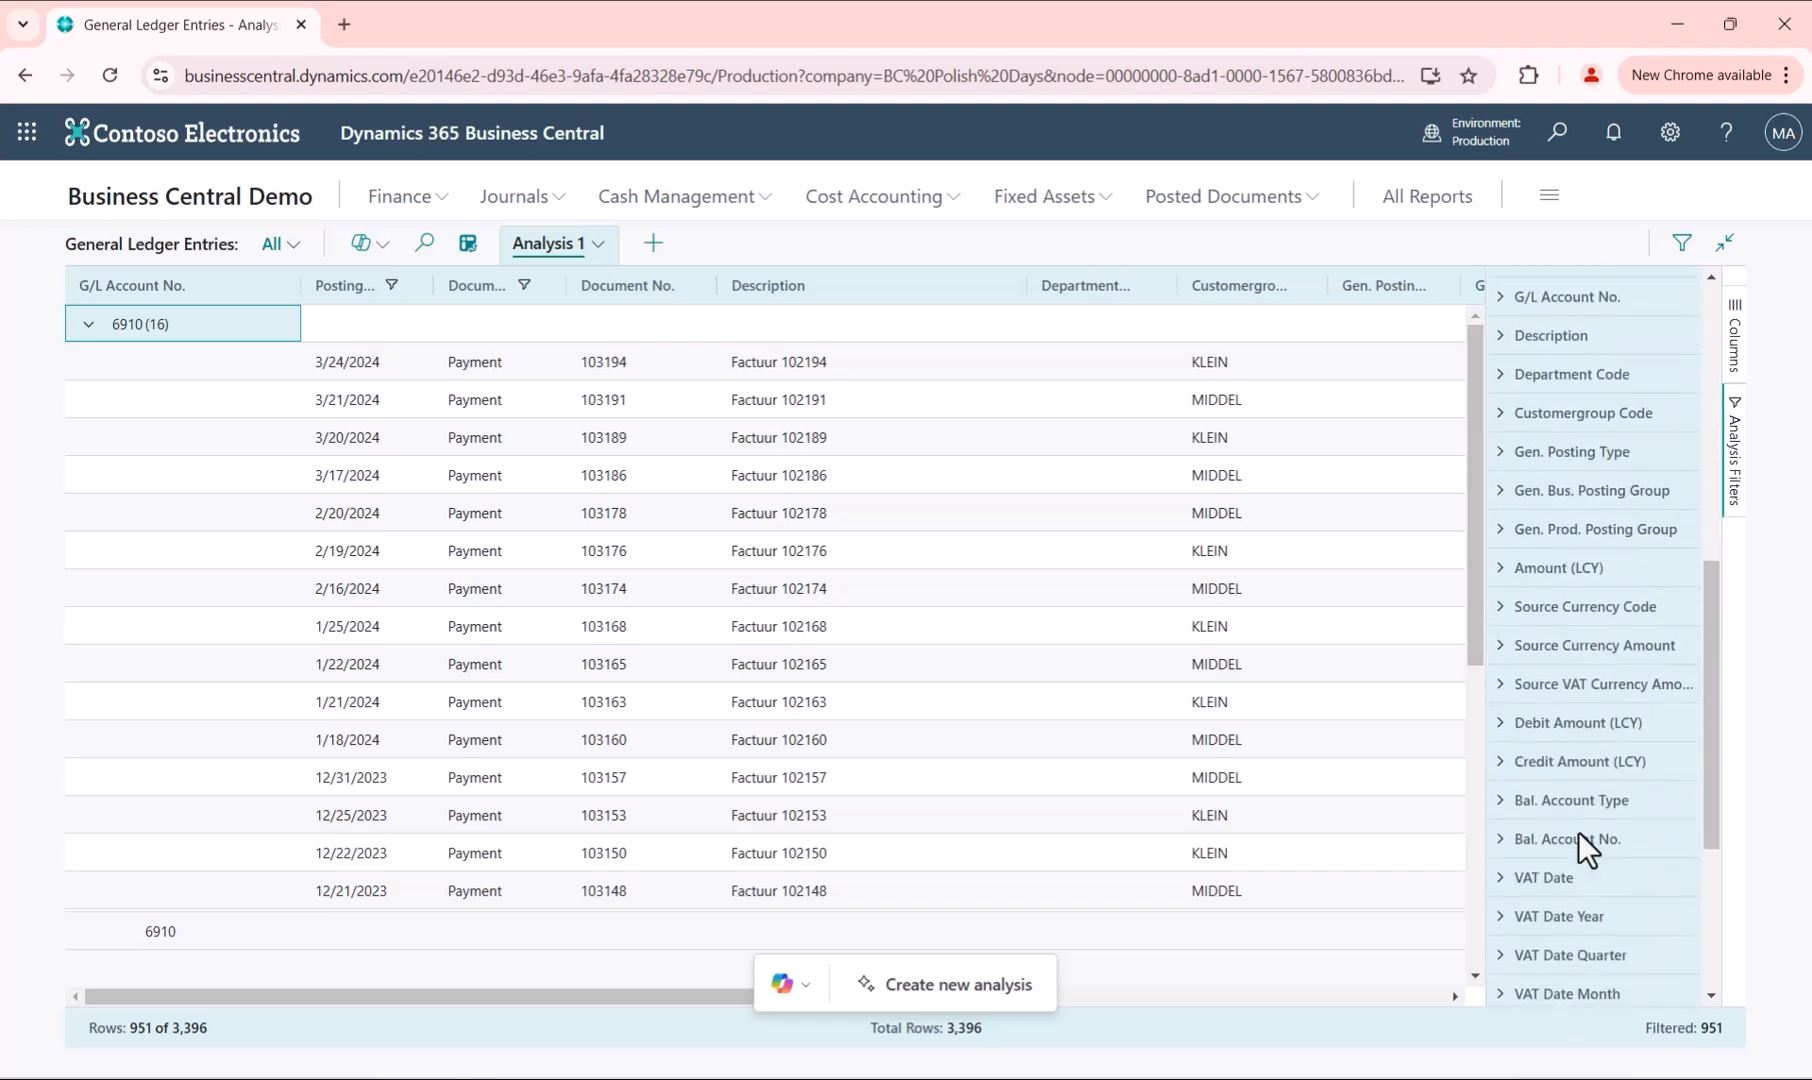
pyautogui.scroll(12, 1571, 818)
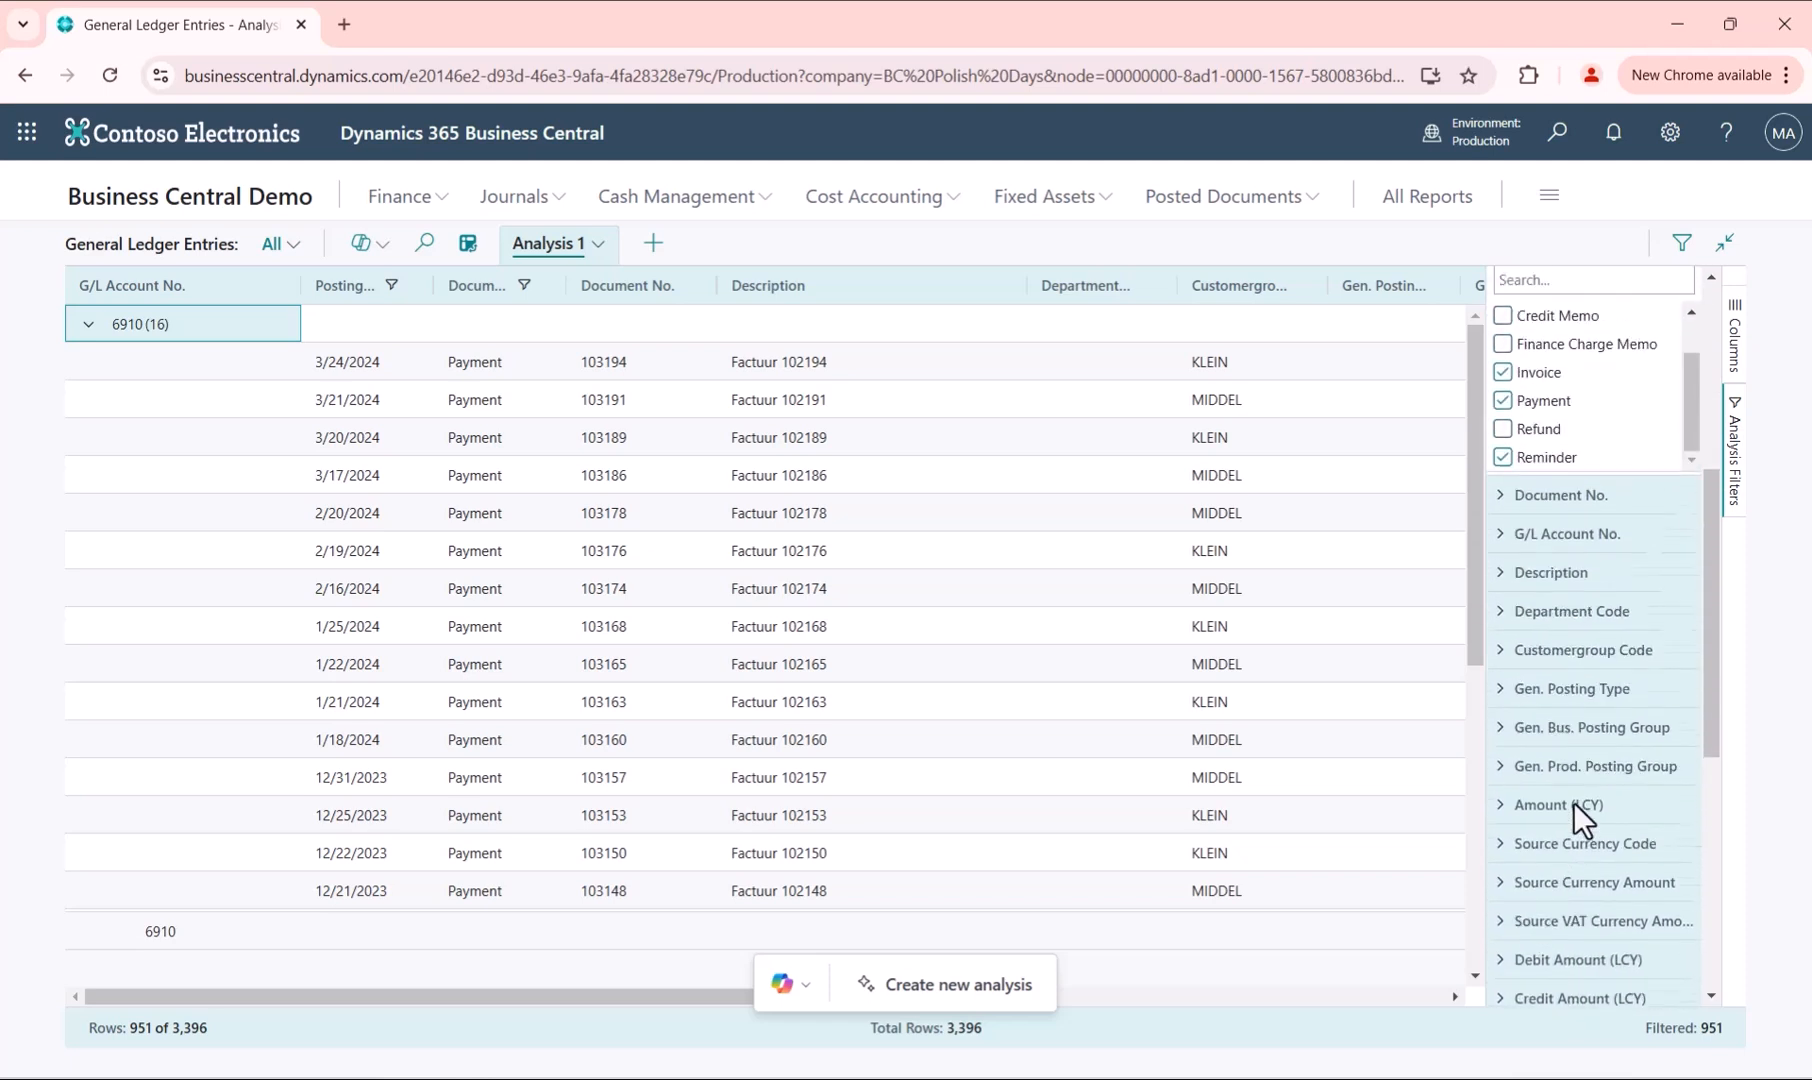
pyautogui.scroll(2, 1574, 796)
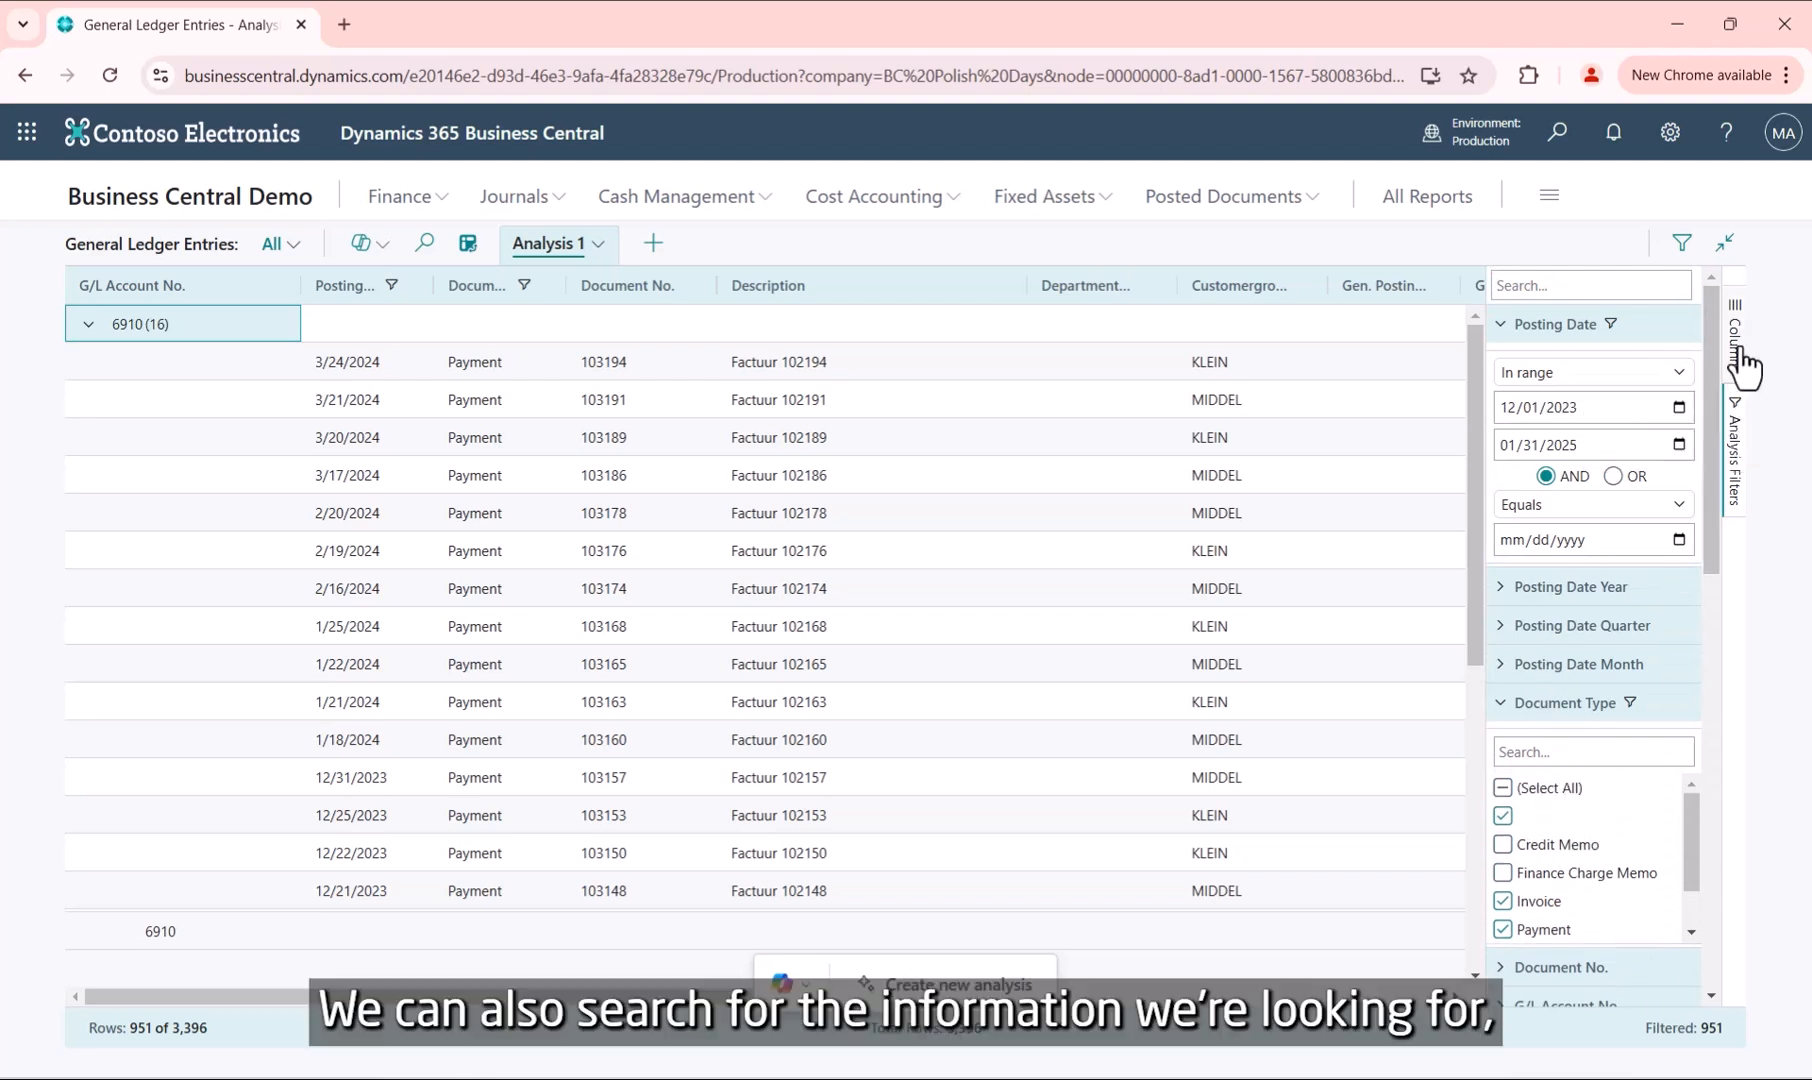
# Search the analysis filter fields for "dim", look over the shortcut dimension filters, and clear the search.
pyautogui.click(1644, 287)
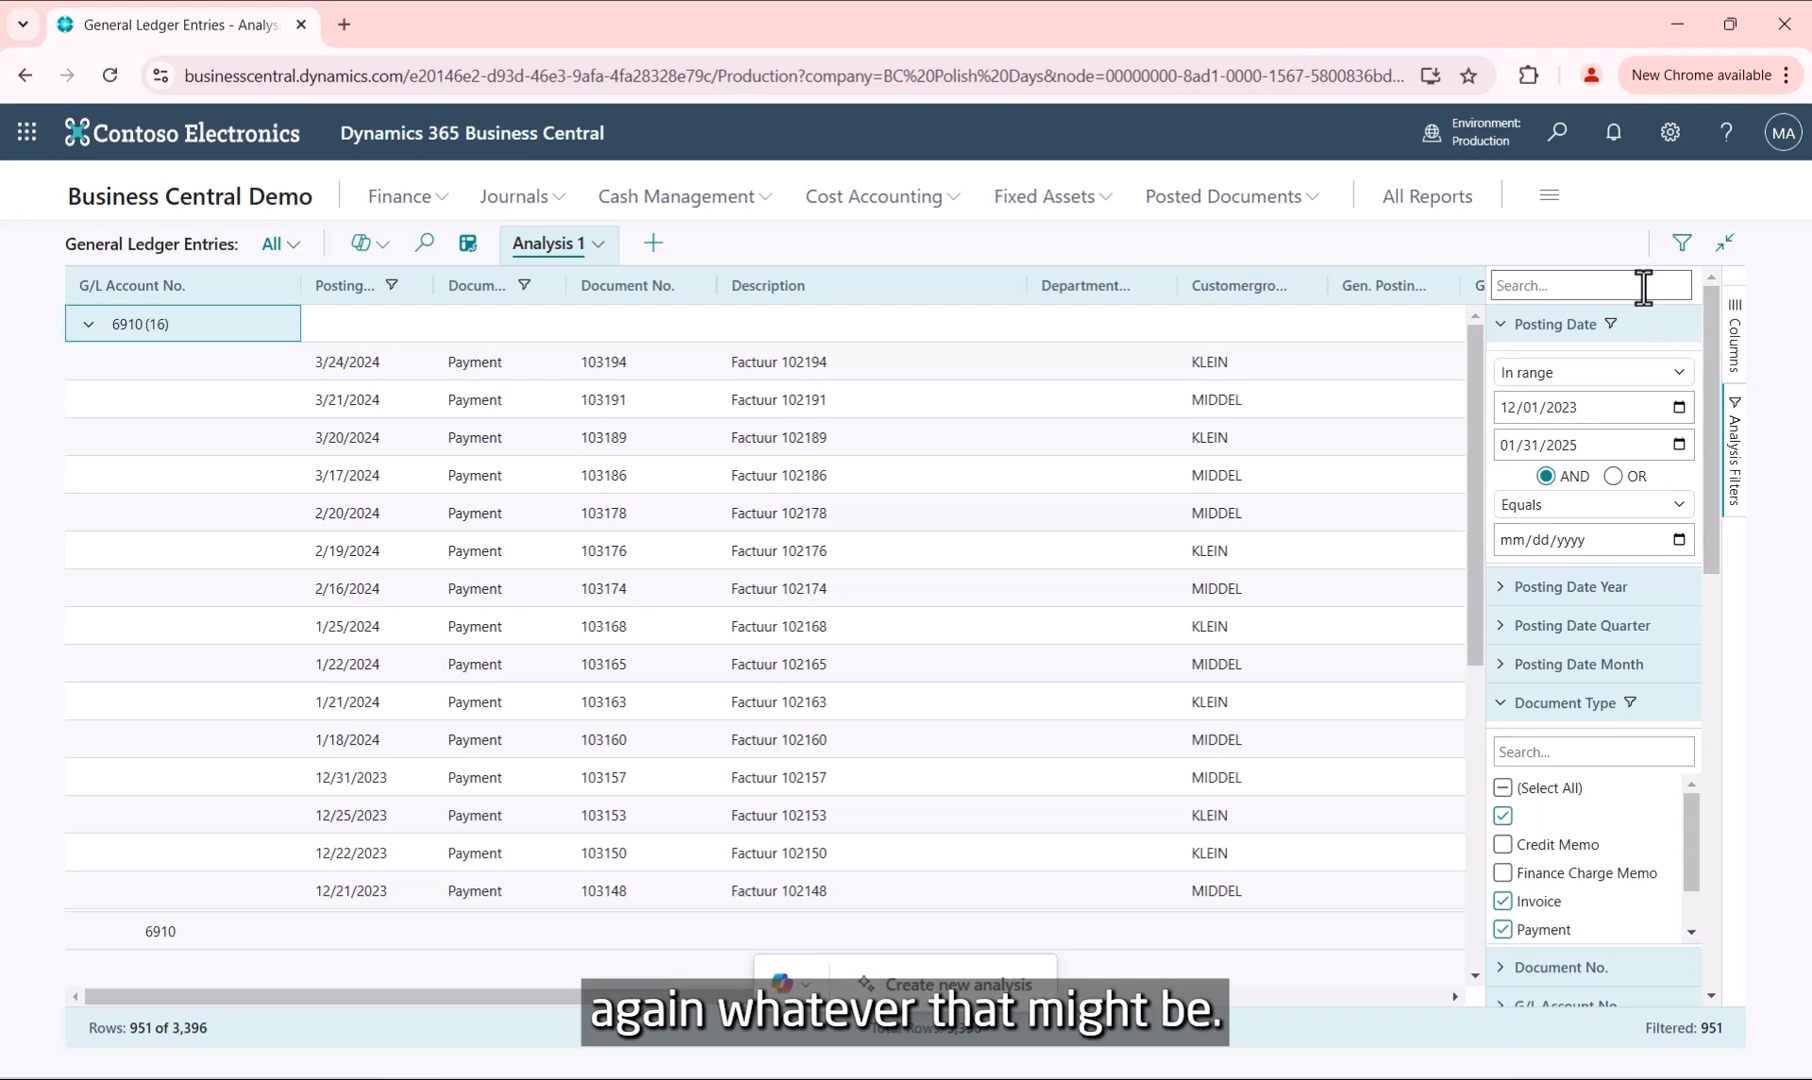
pyautogui.write('dim')
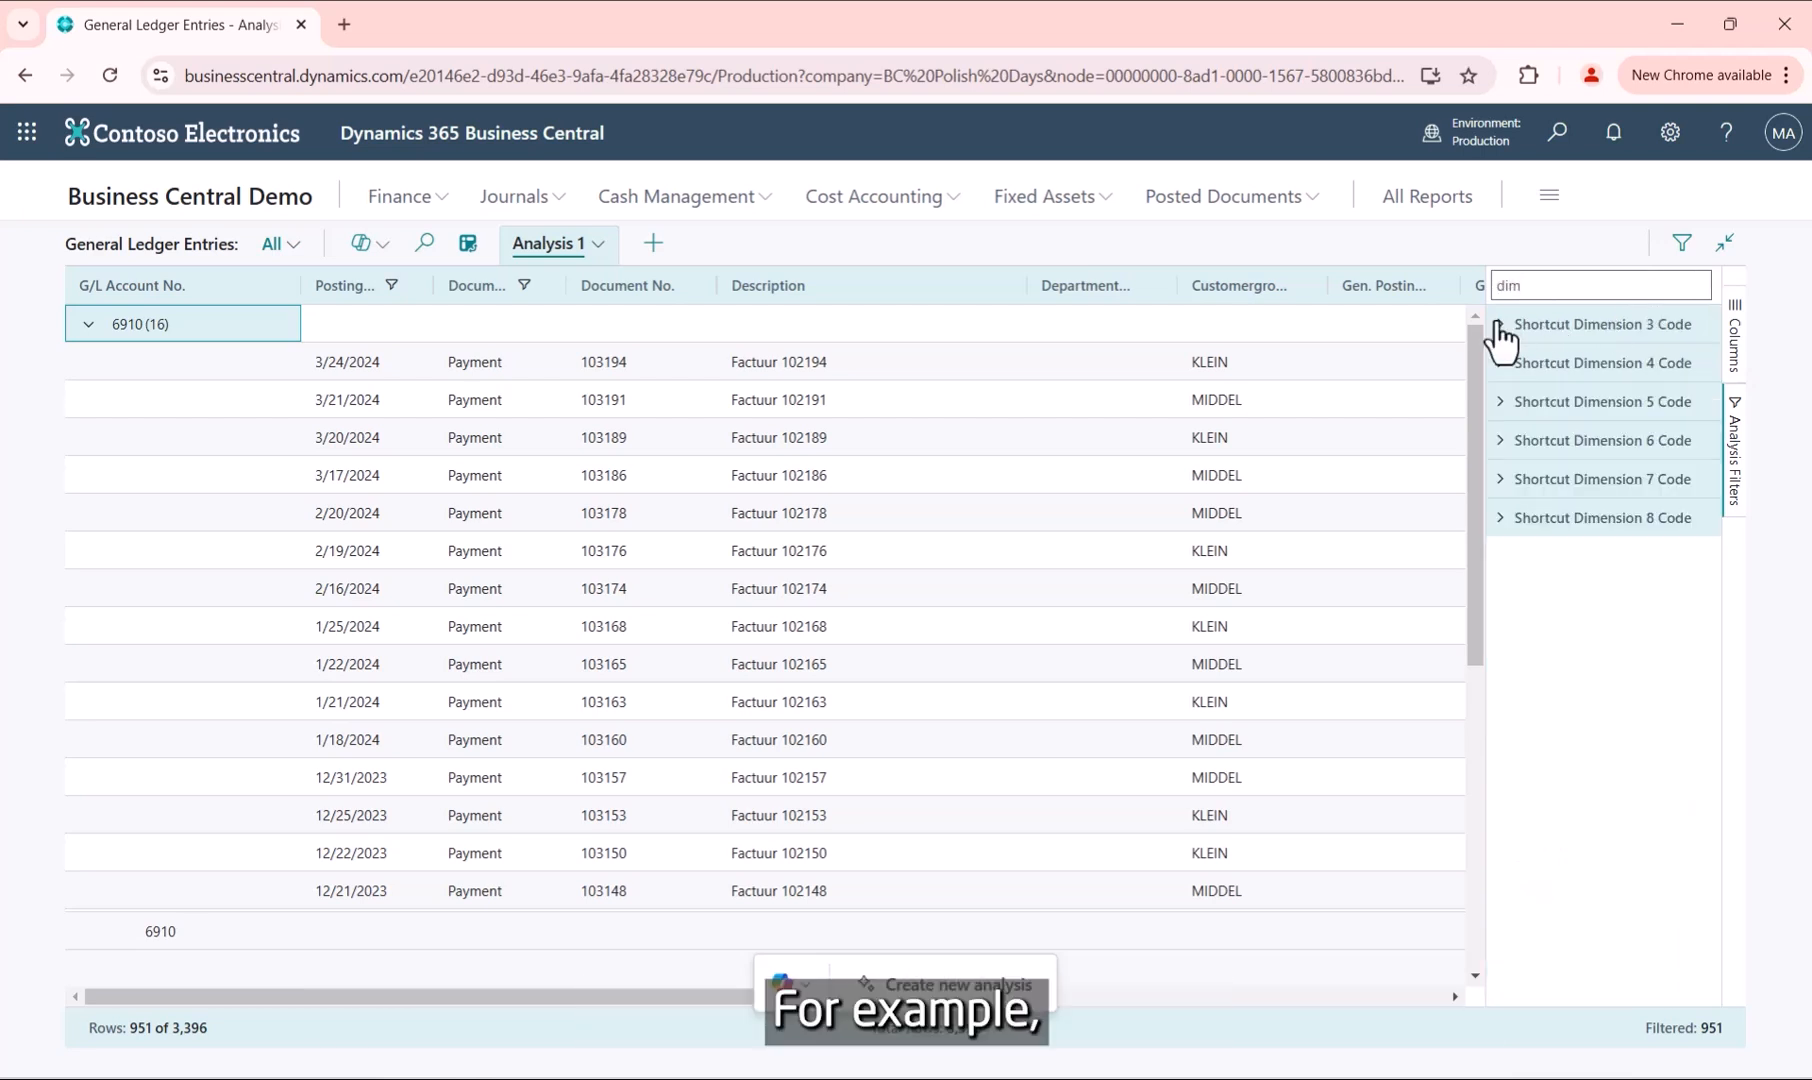
pyautogui.click(1500, 325)
pyautogui.click(1500, 325)
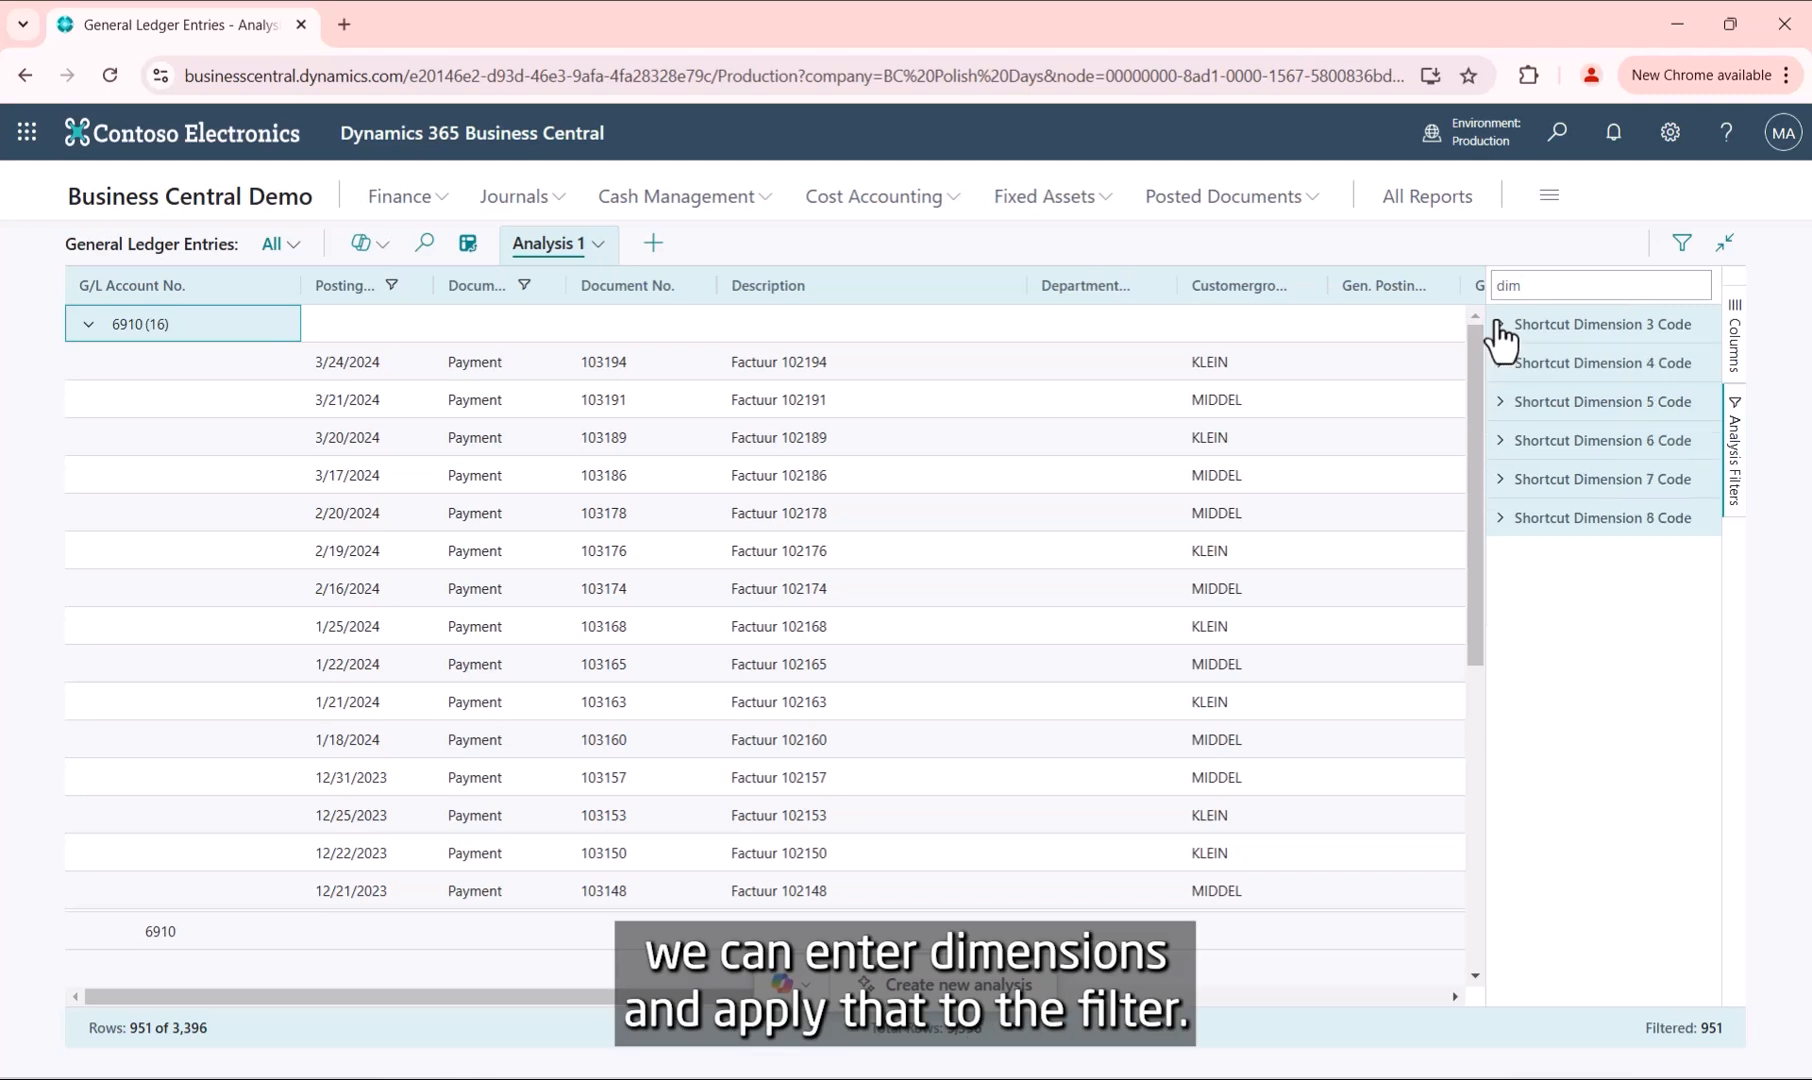
pyautogui.click(1550, 290)
pyautogui.press('BackSpace')
pyautogui.press('BackSpace')
pyautogui.press('BackSpace')
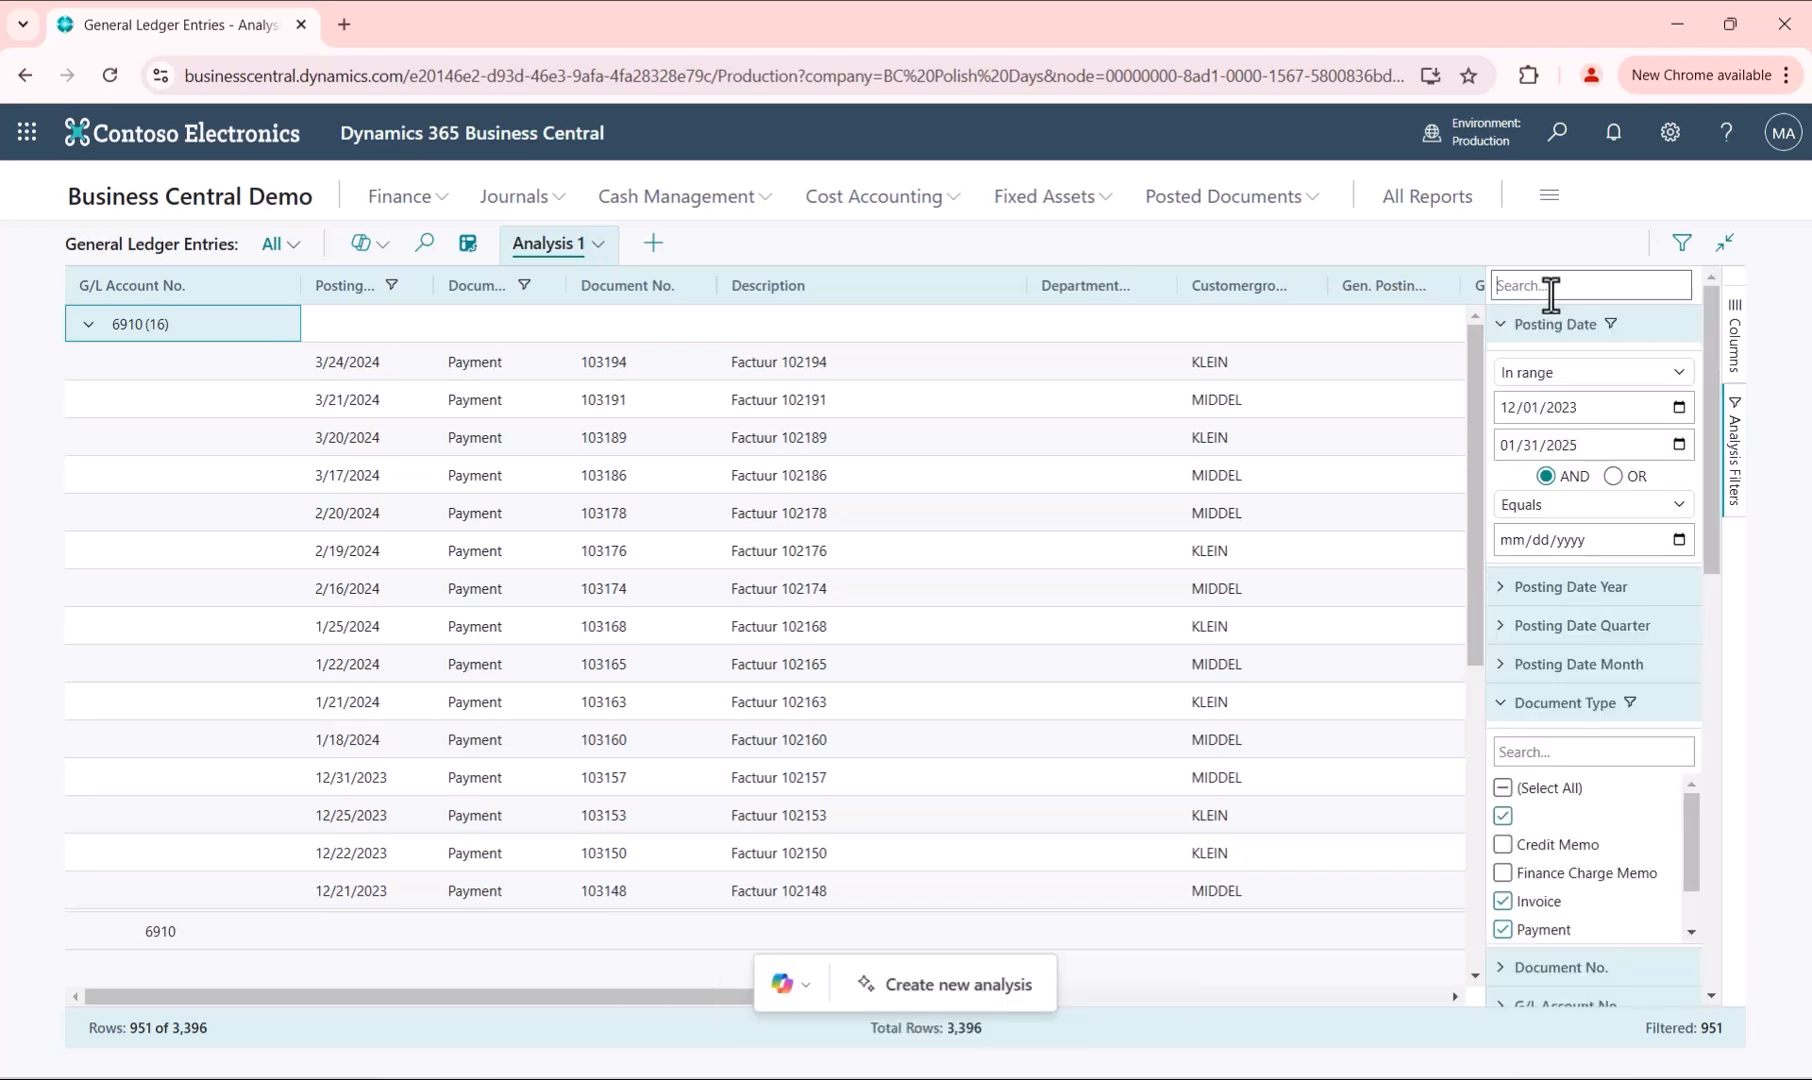
# Turn on Pivot Mode in the analysis column settings and review the debit sum for G/L account 6910.
pyautogui.click(1732, 340)
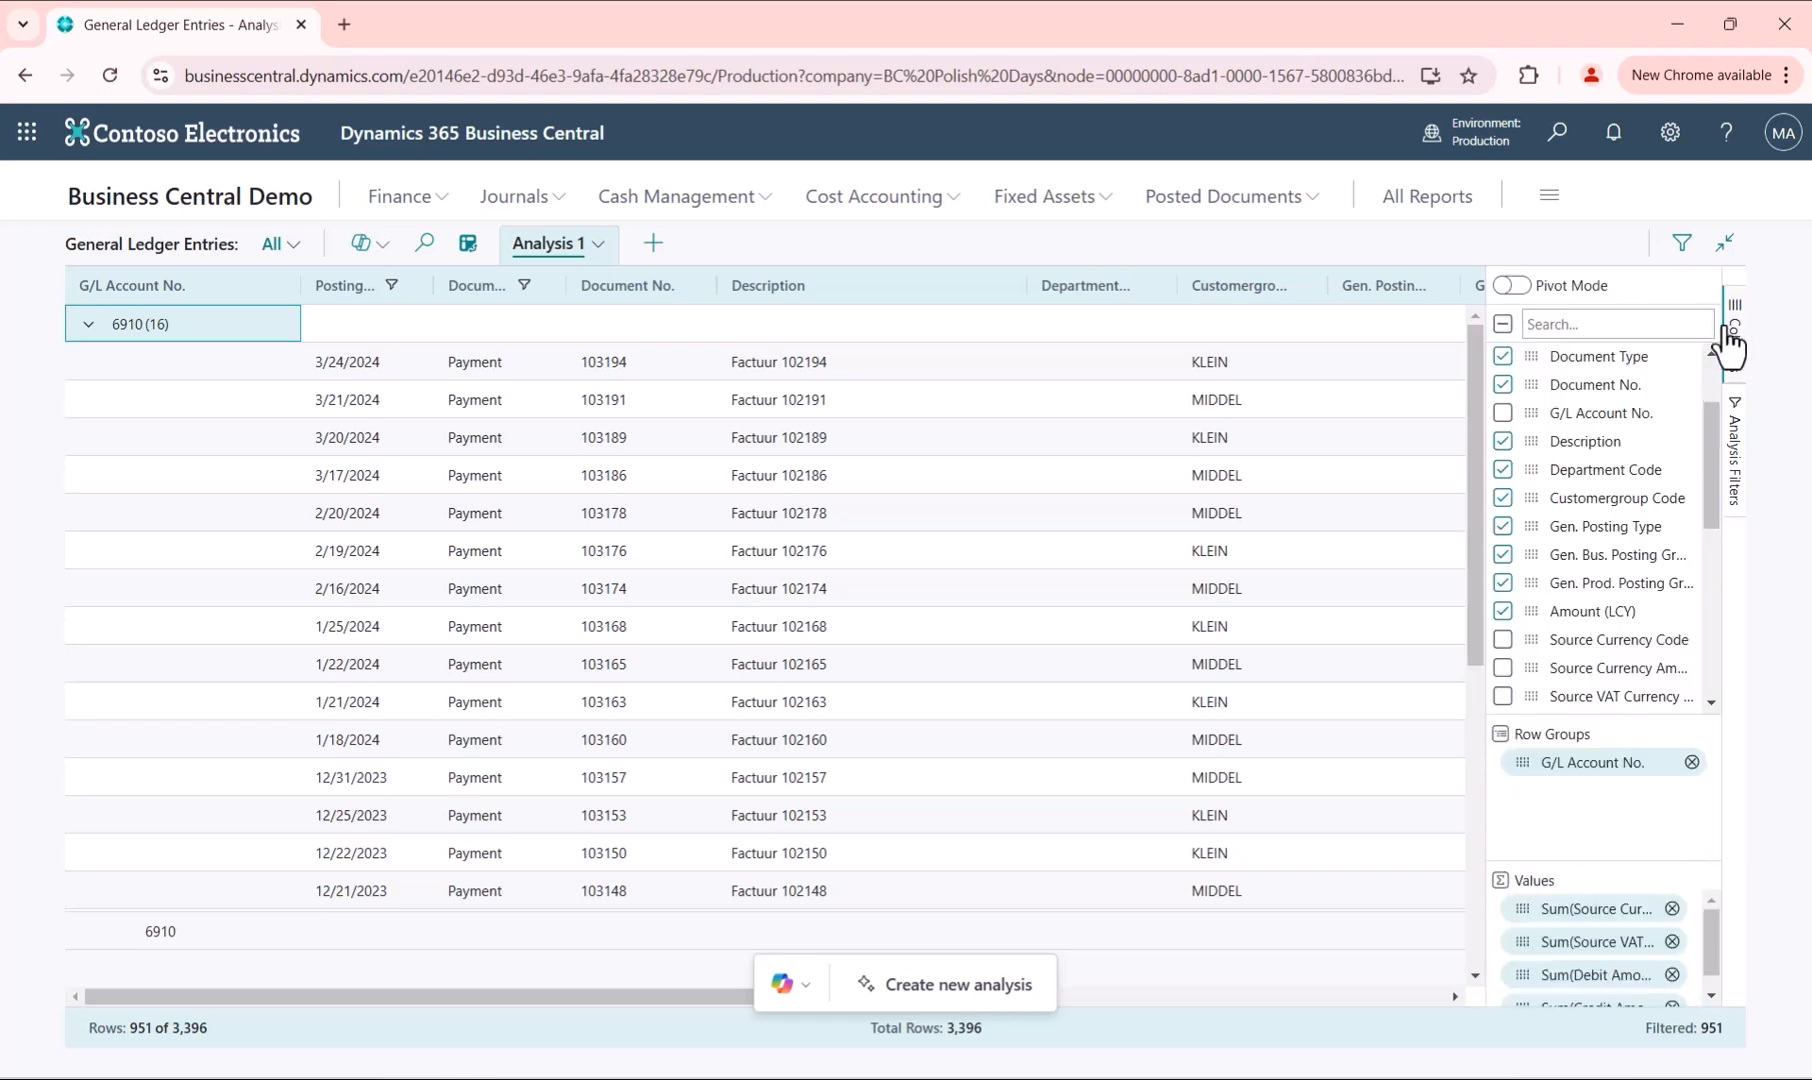
pyautogui.click(1523, 287)
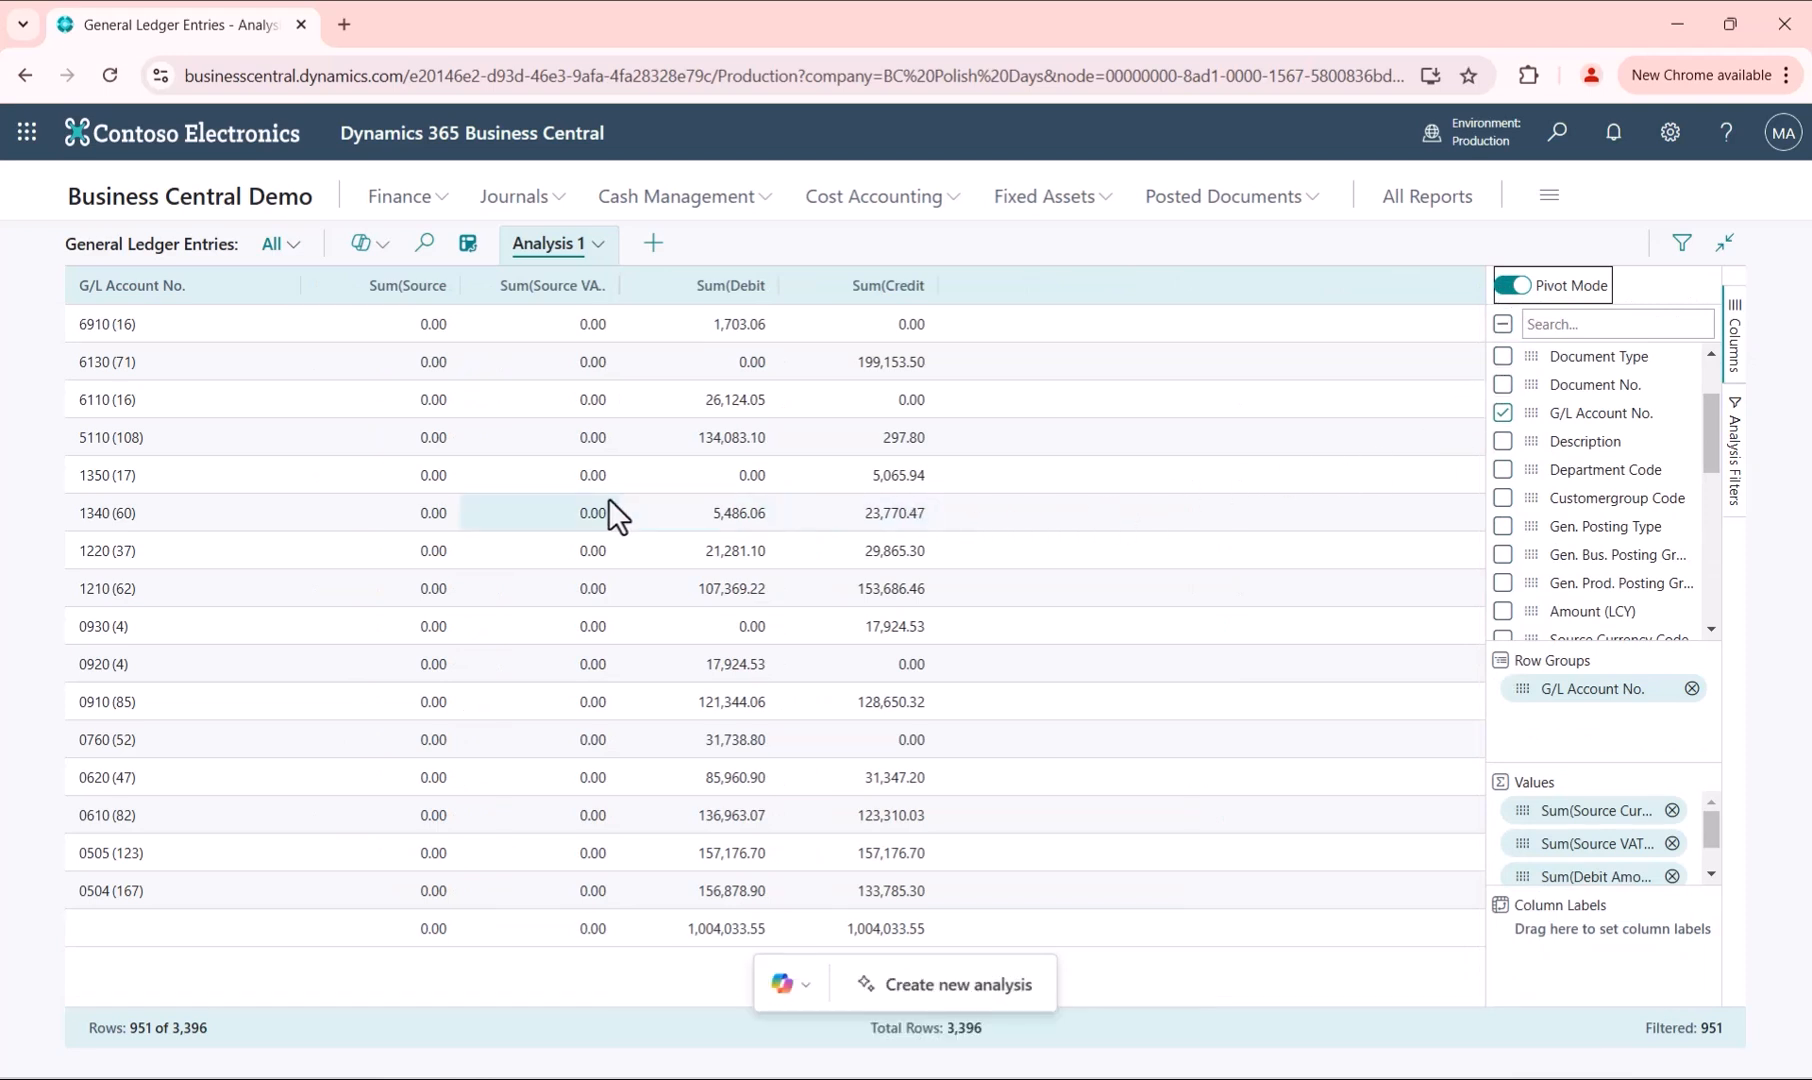
pyautogui.click(88, 330)
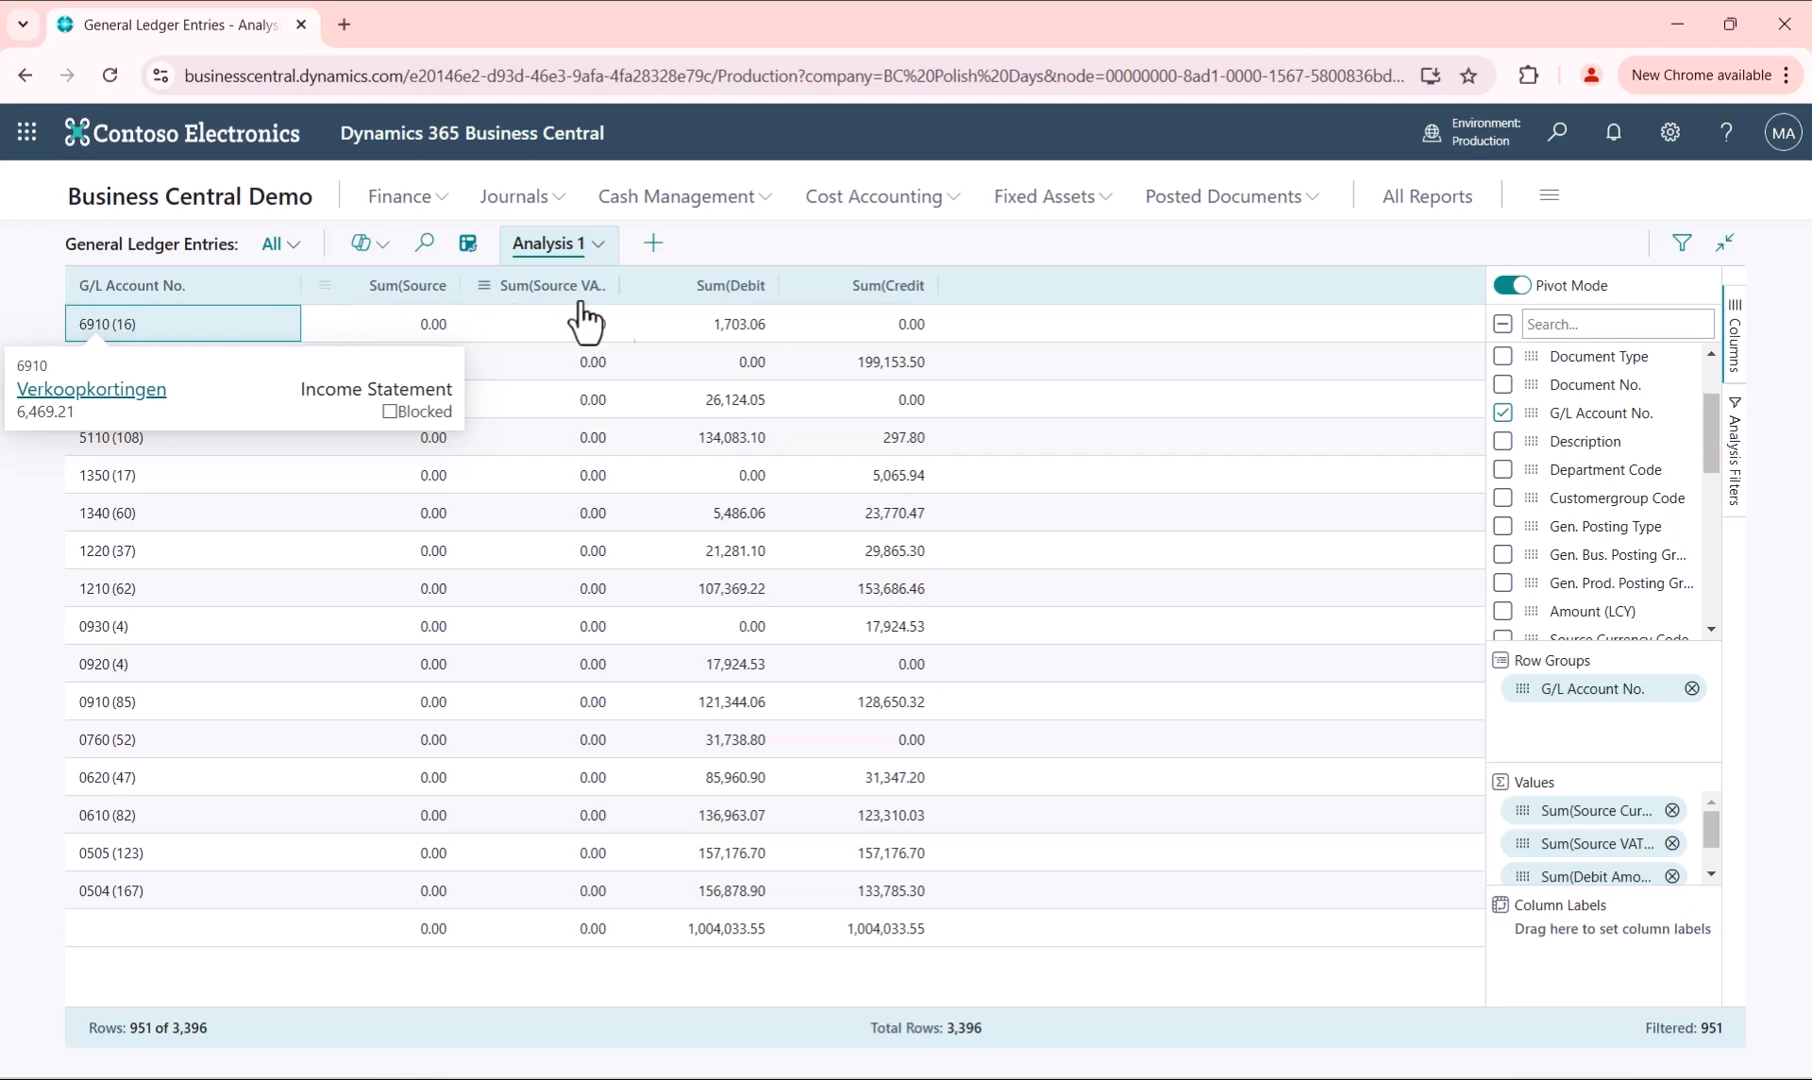
pyautogui.click(738, 340)
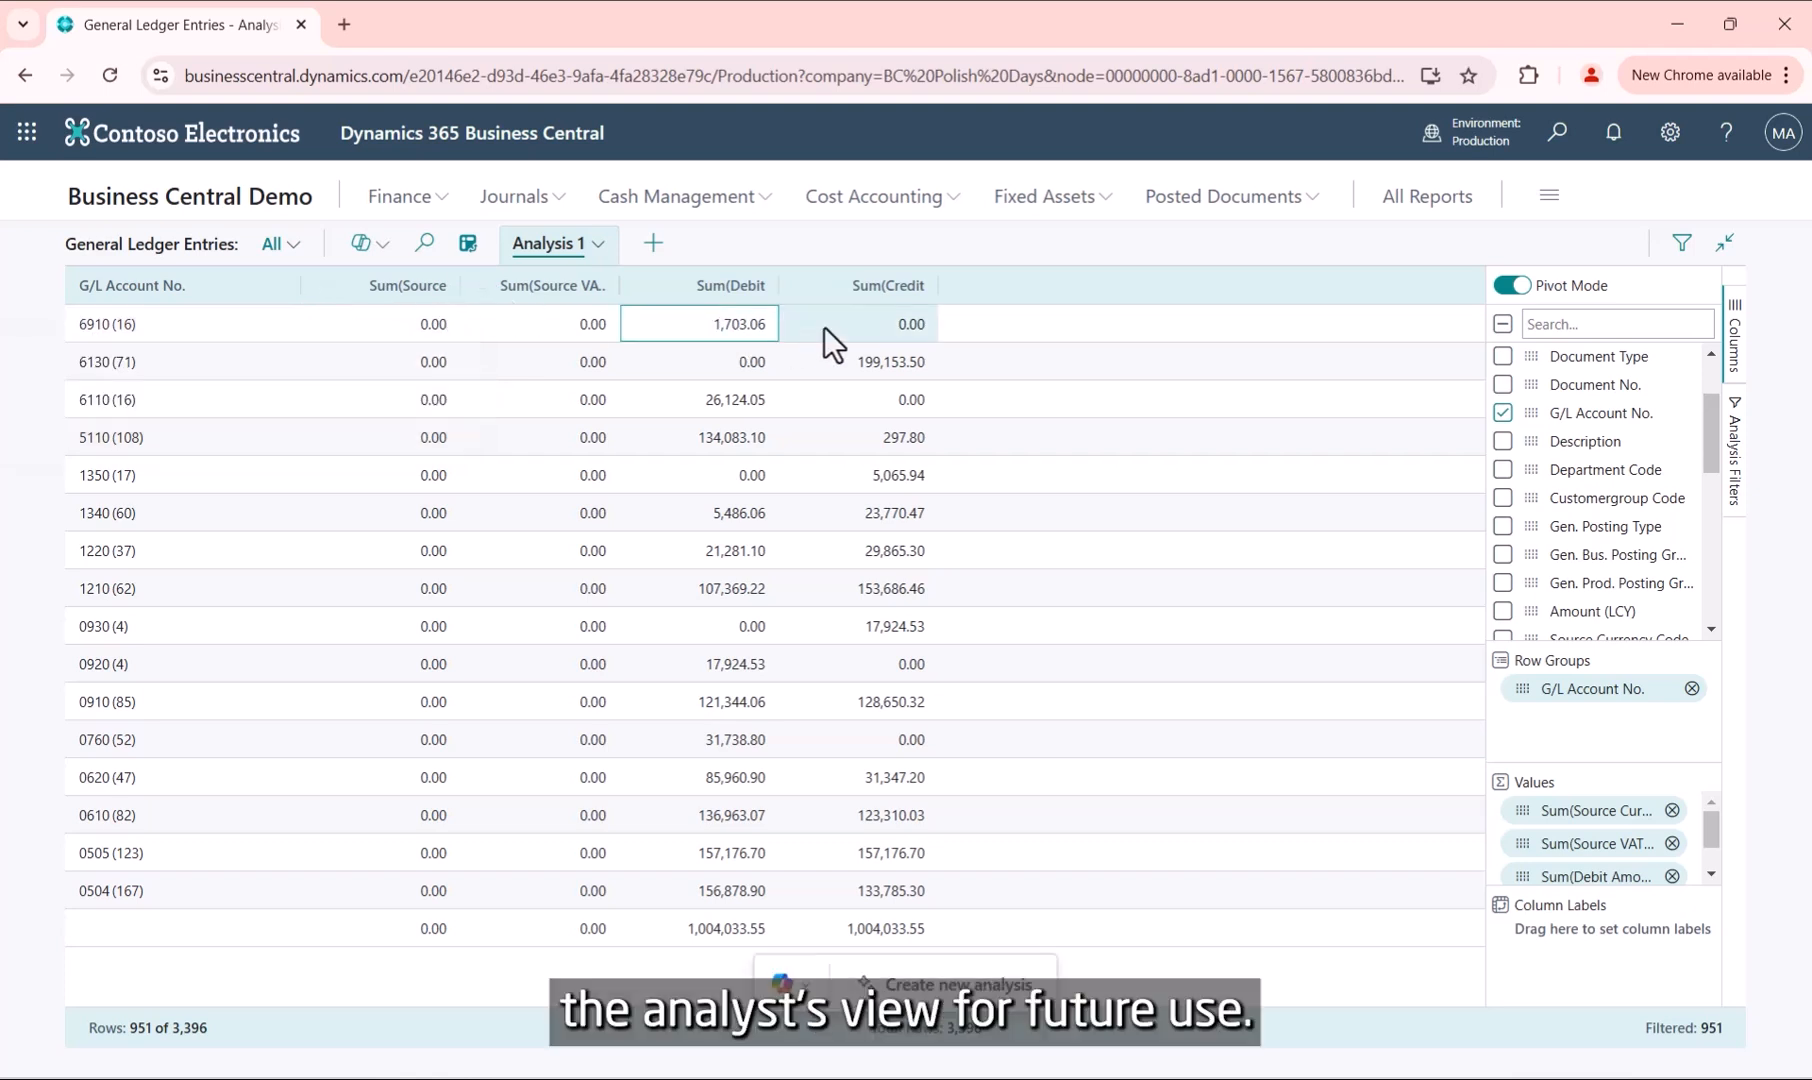
# Try to rename the Analysis 1 view as "G/L Accounts".
pyautogui.click(598, 258)
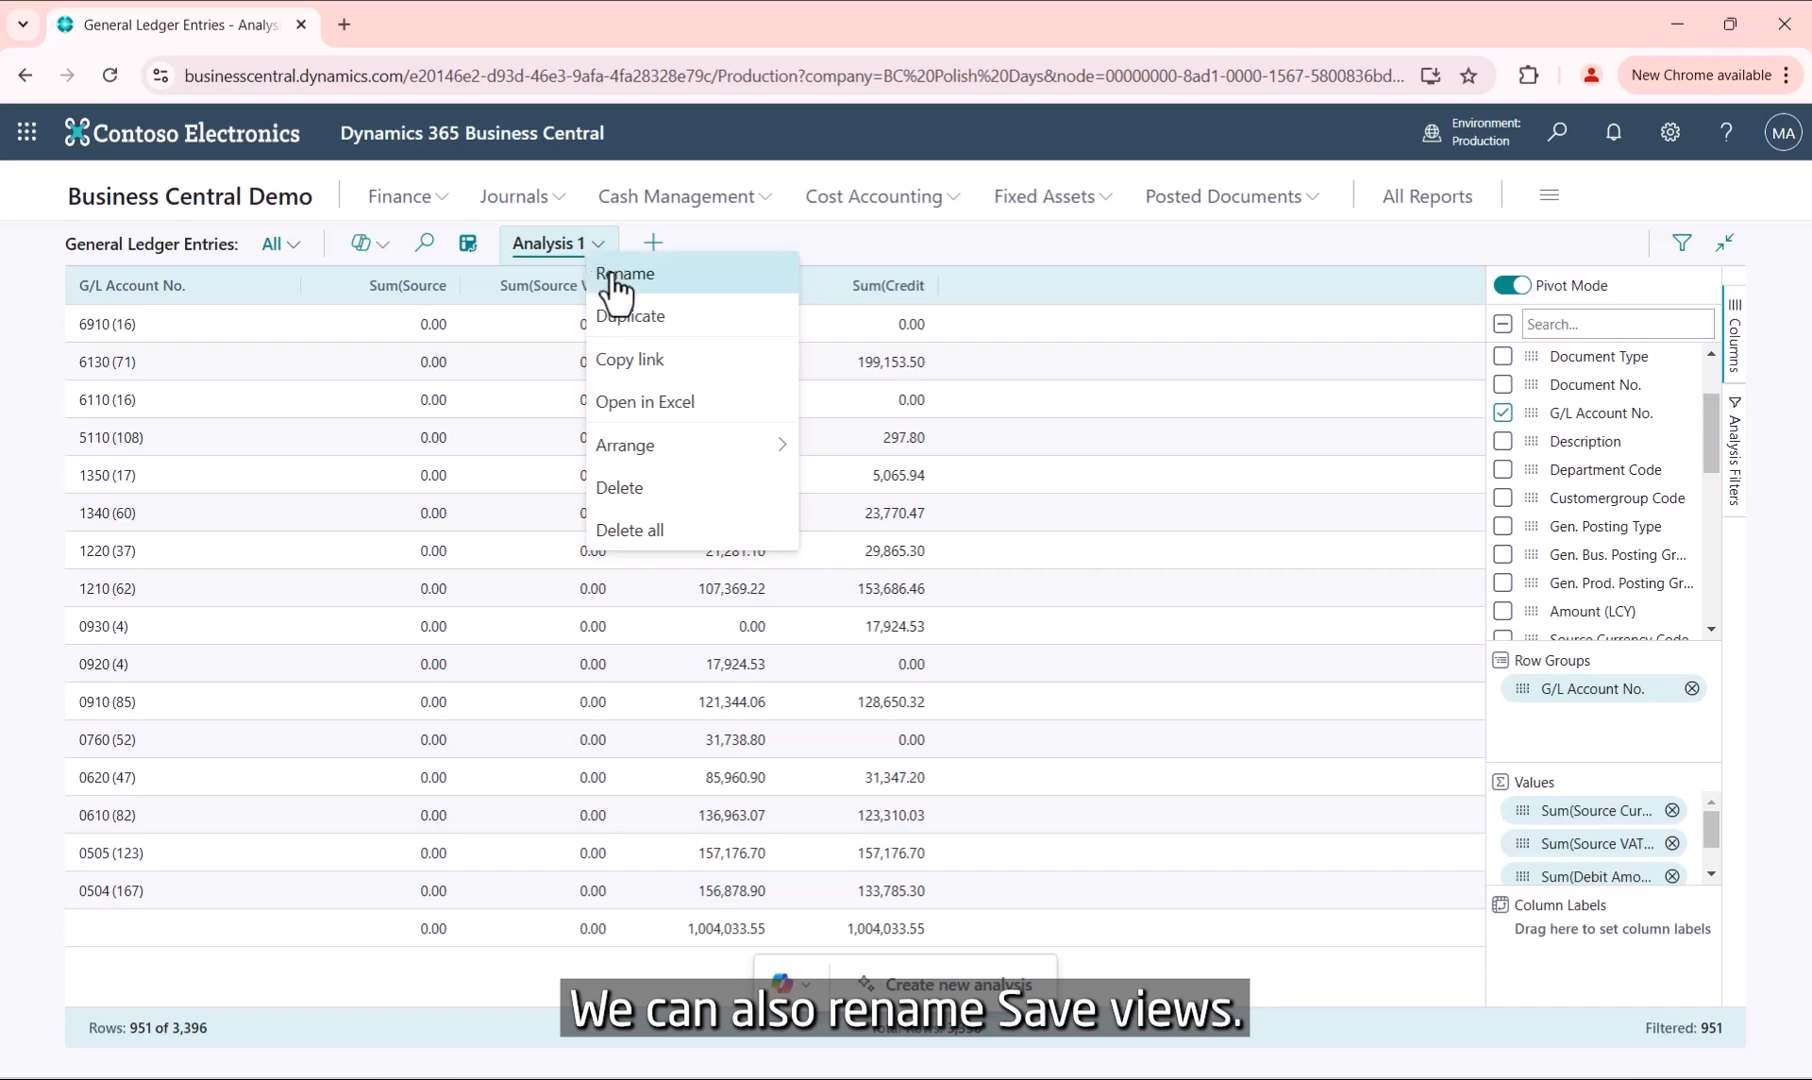
pyautogui.click(615, 280)
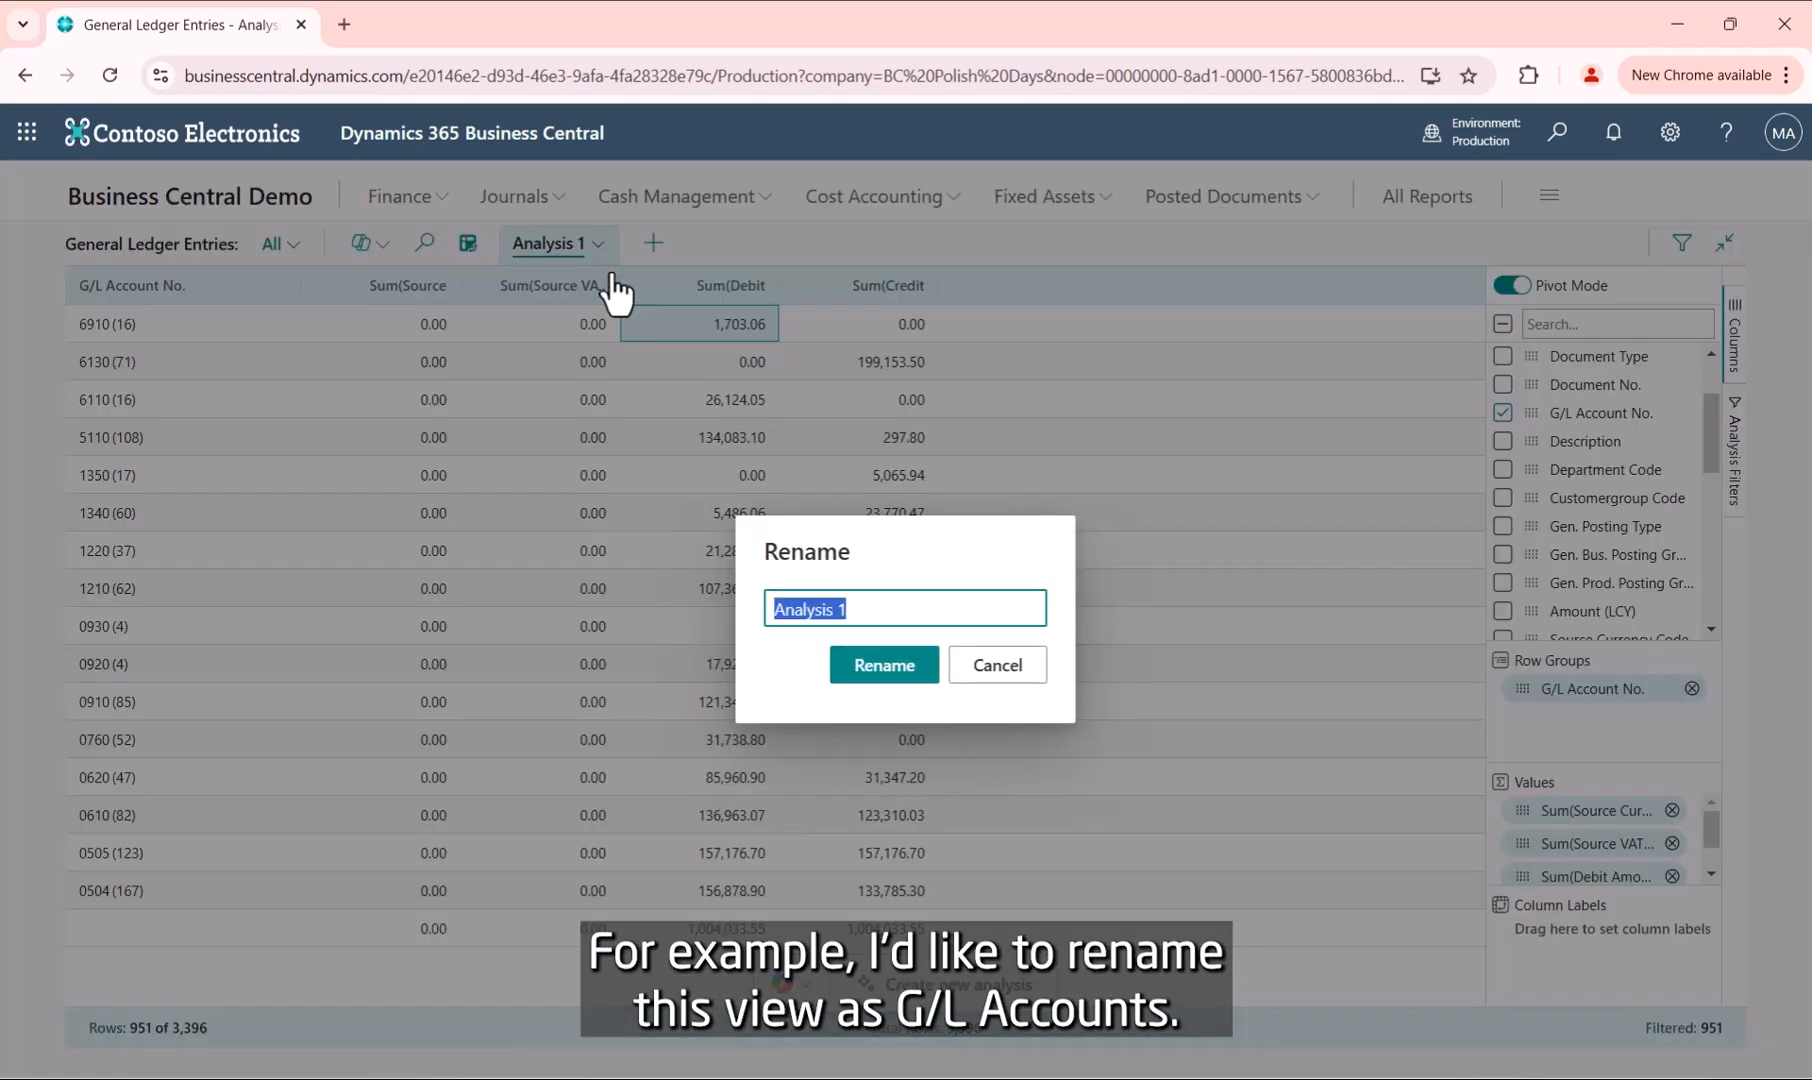
pyautogui.write('G')
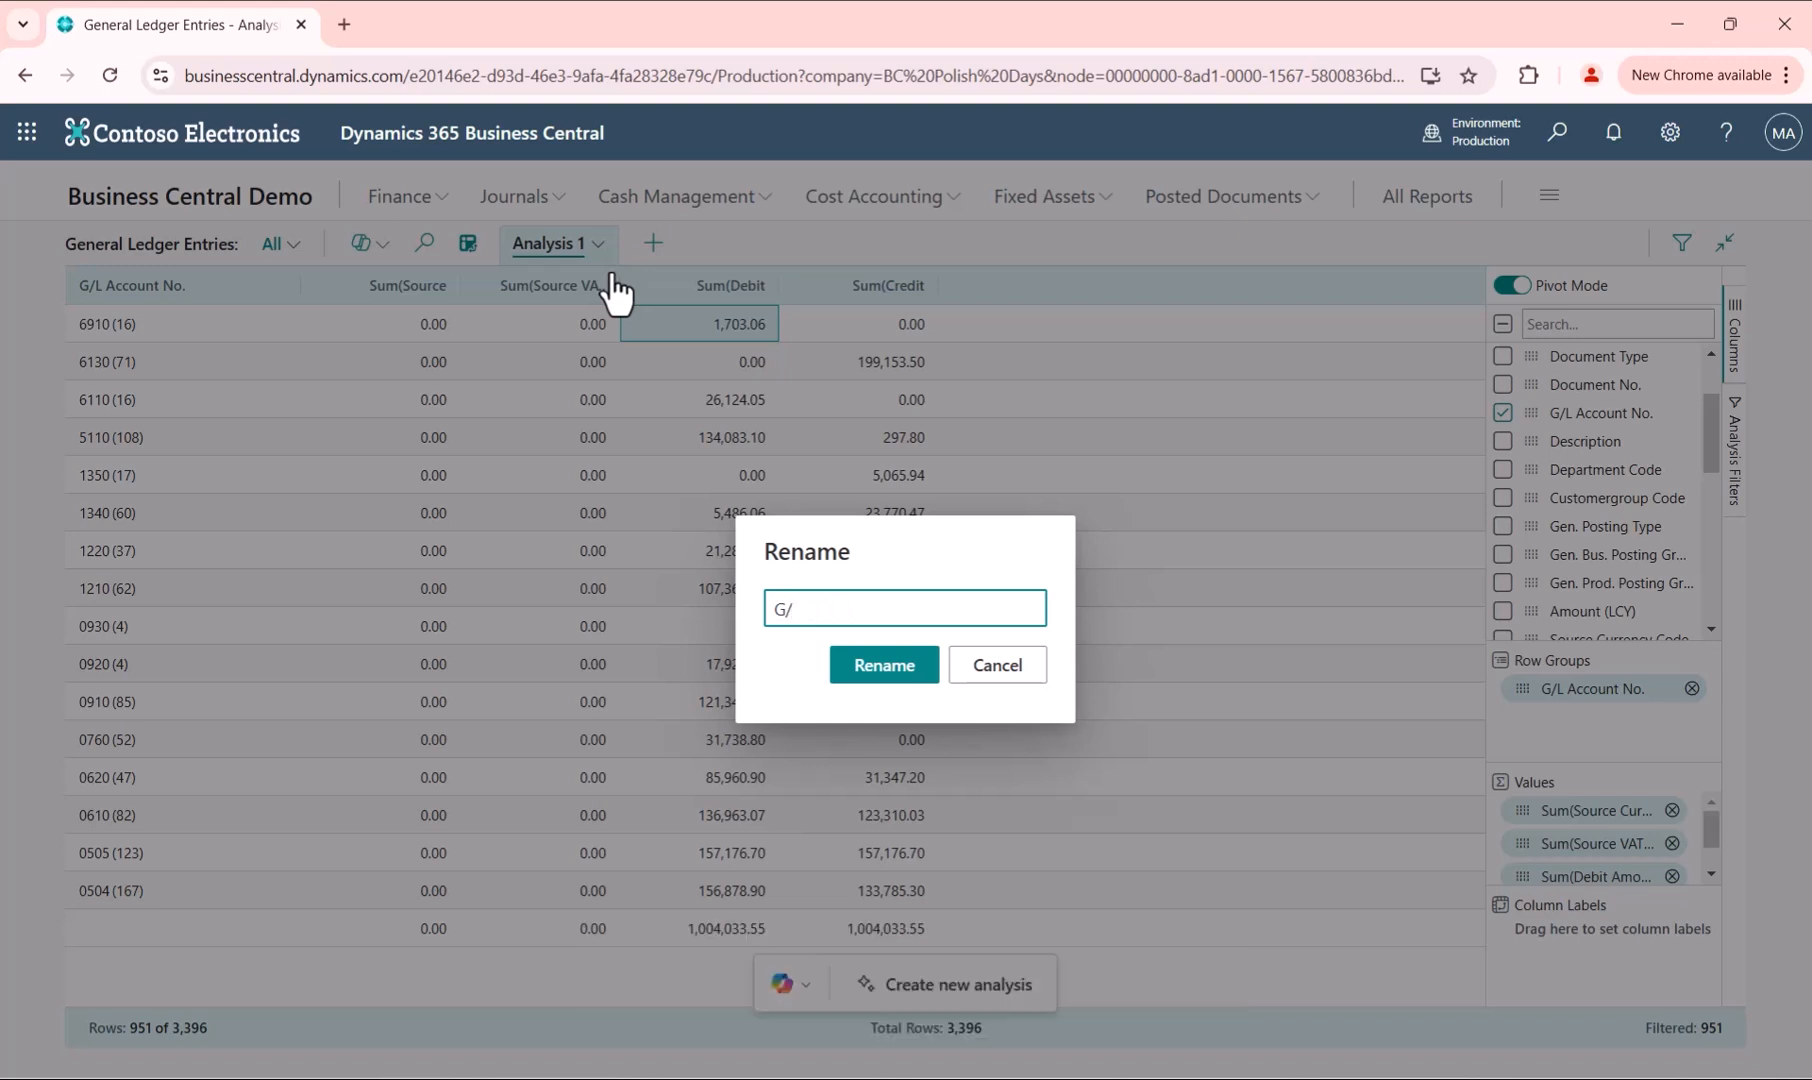
pyautogui.write('/L A')
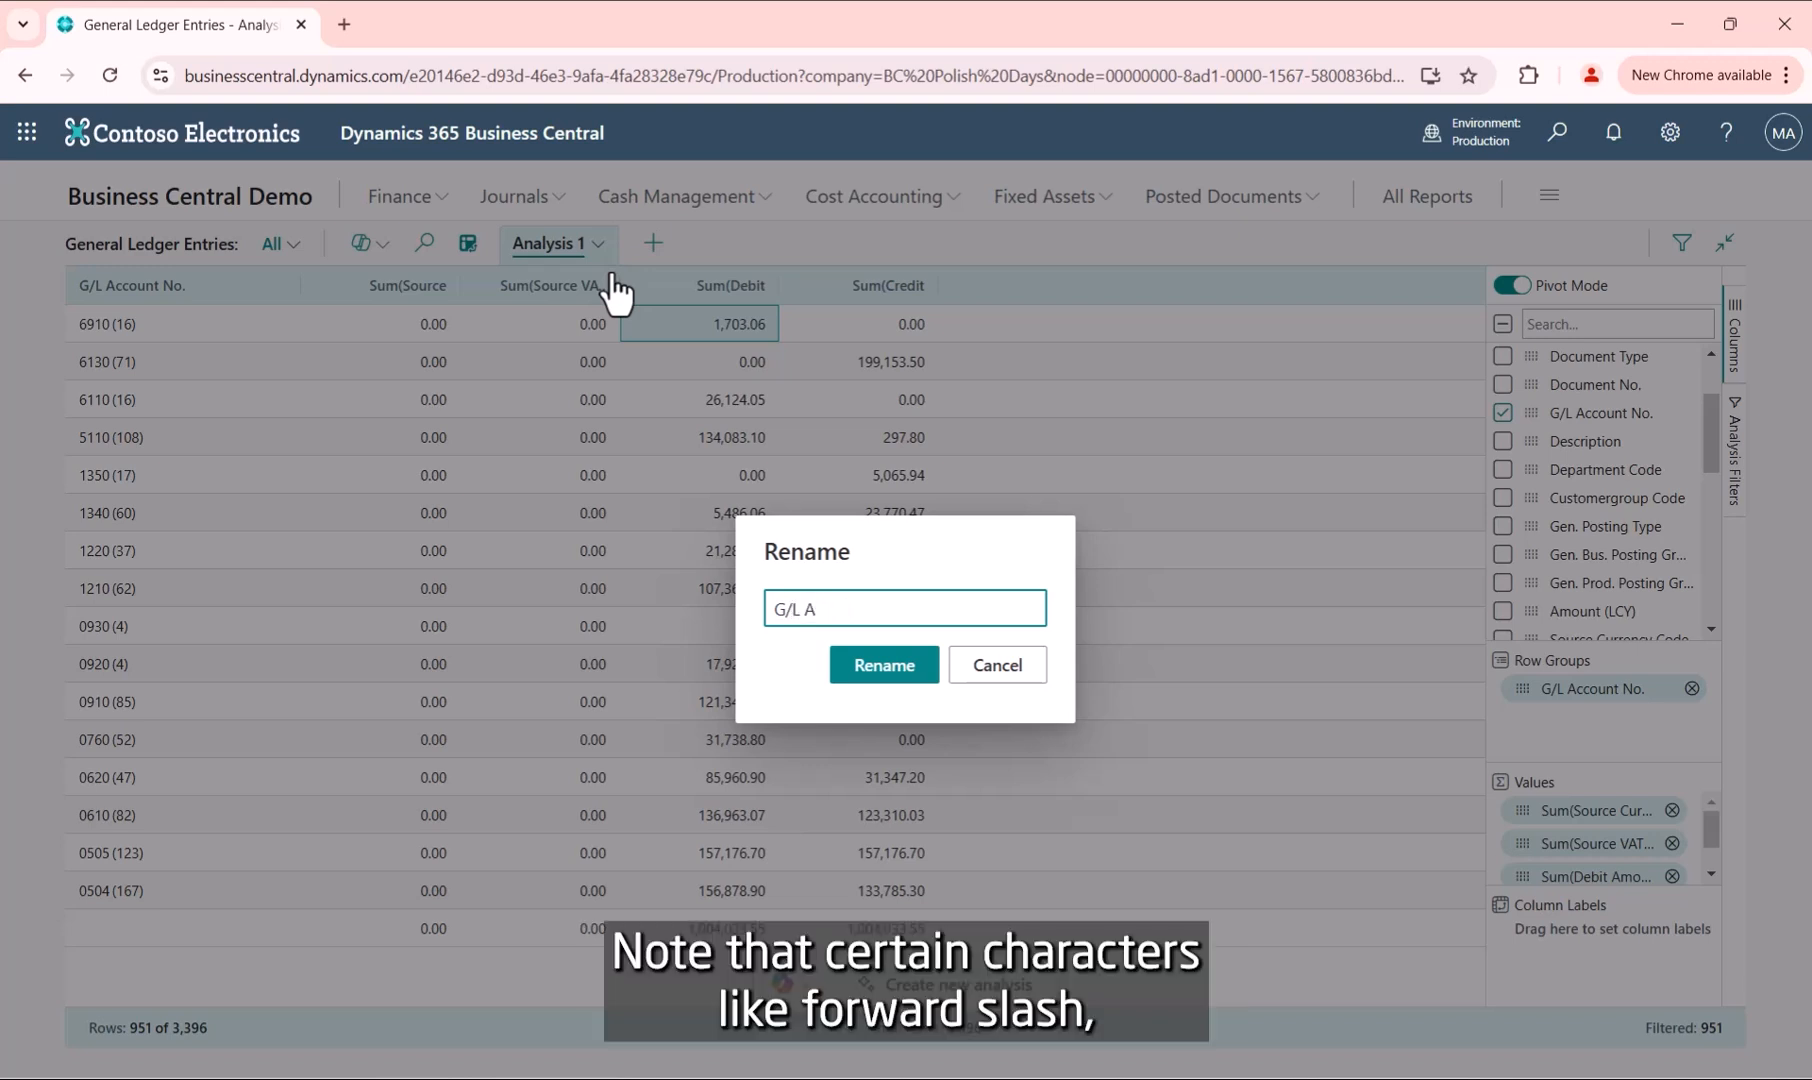
pyautogui.write('ccounts')
pyautogui.click(890, 665)
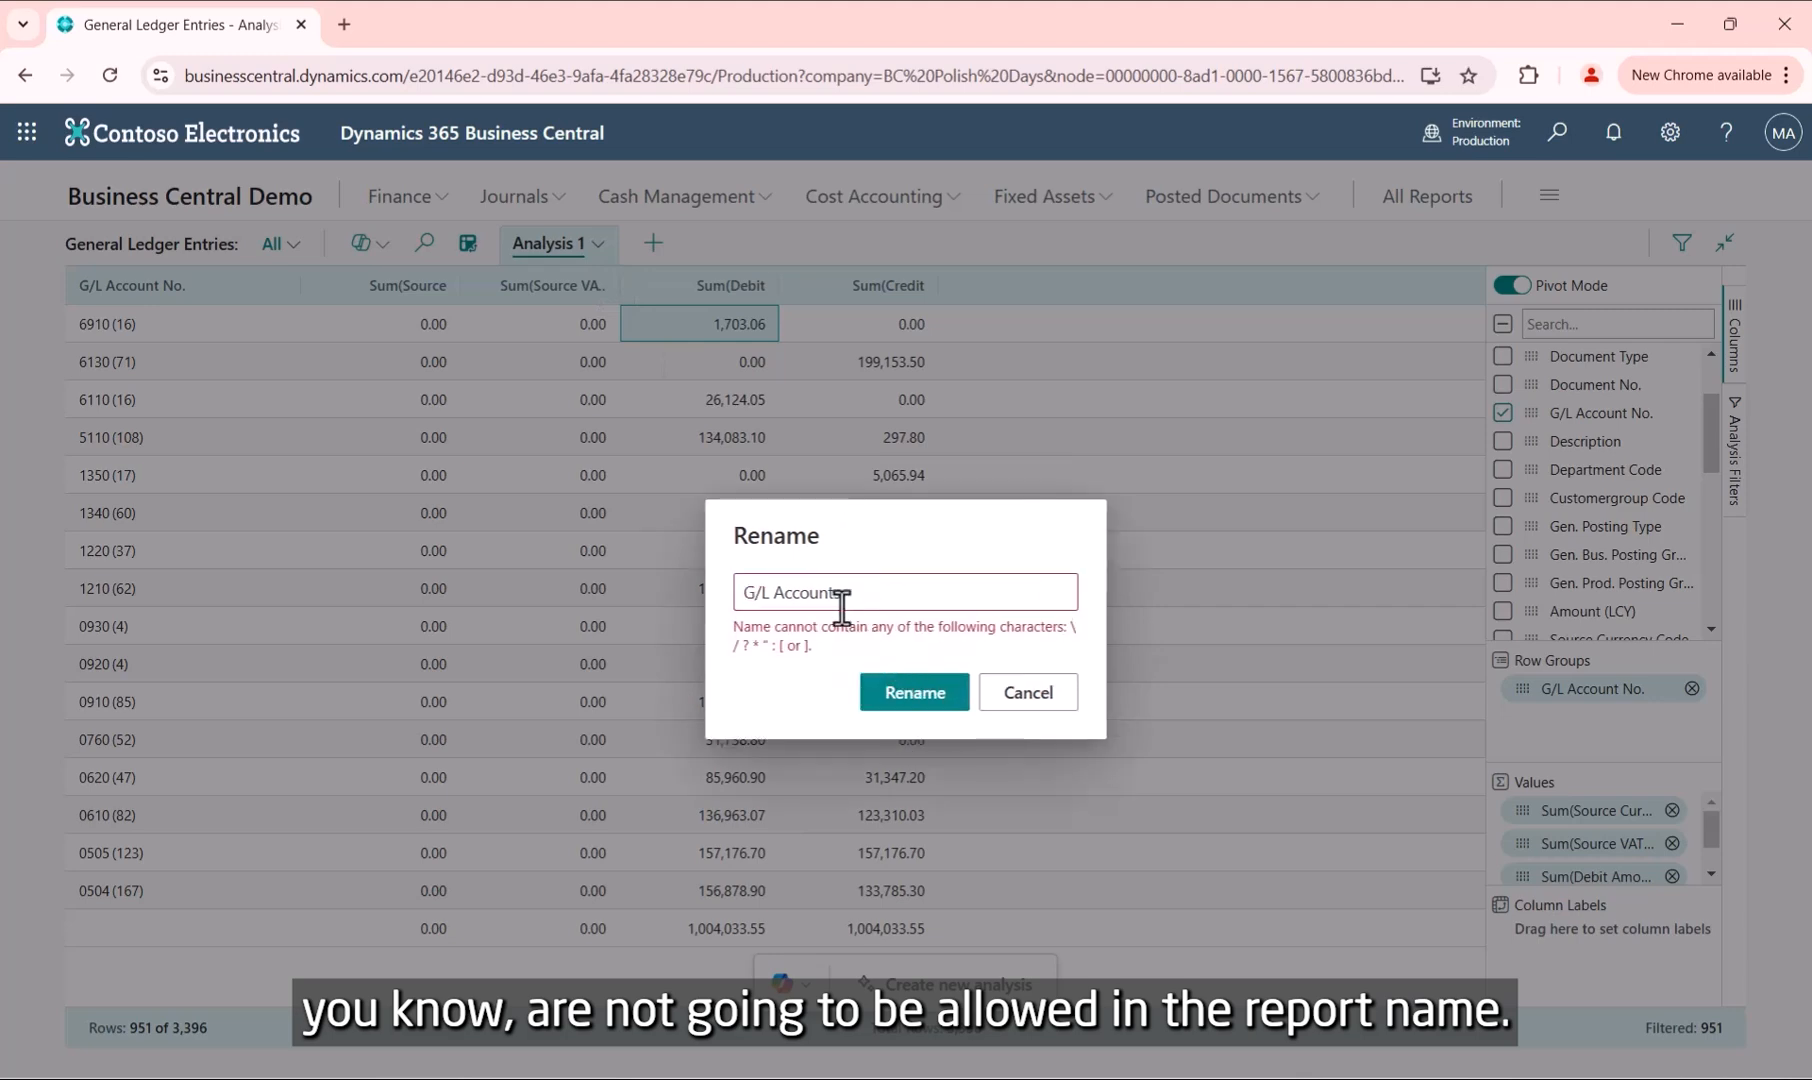
# Remove the slash from the new view name and rename the analysis as "GL Accounts".
pyautogui.click(757, 591)
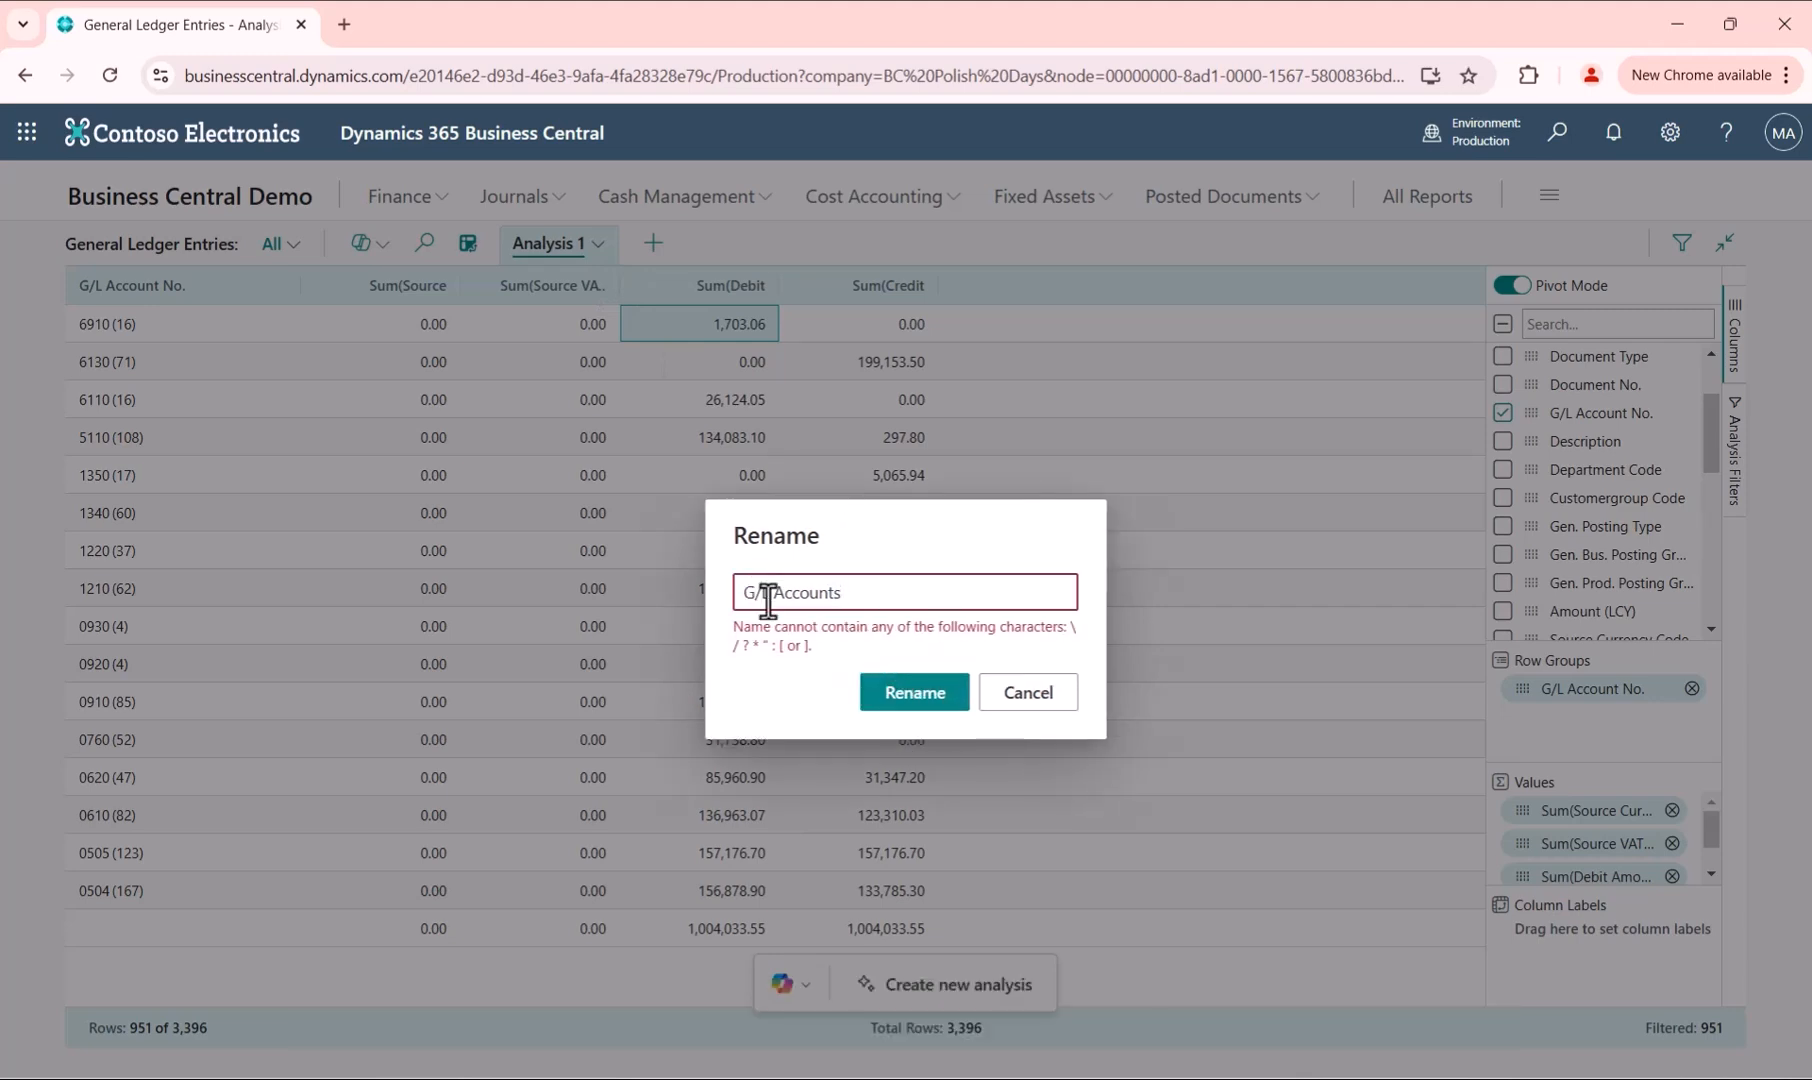
pyautogui.press('BackSpace')
pyautogui.click(883, 685)
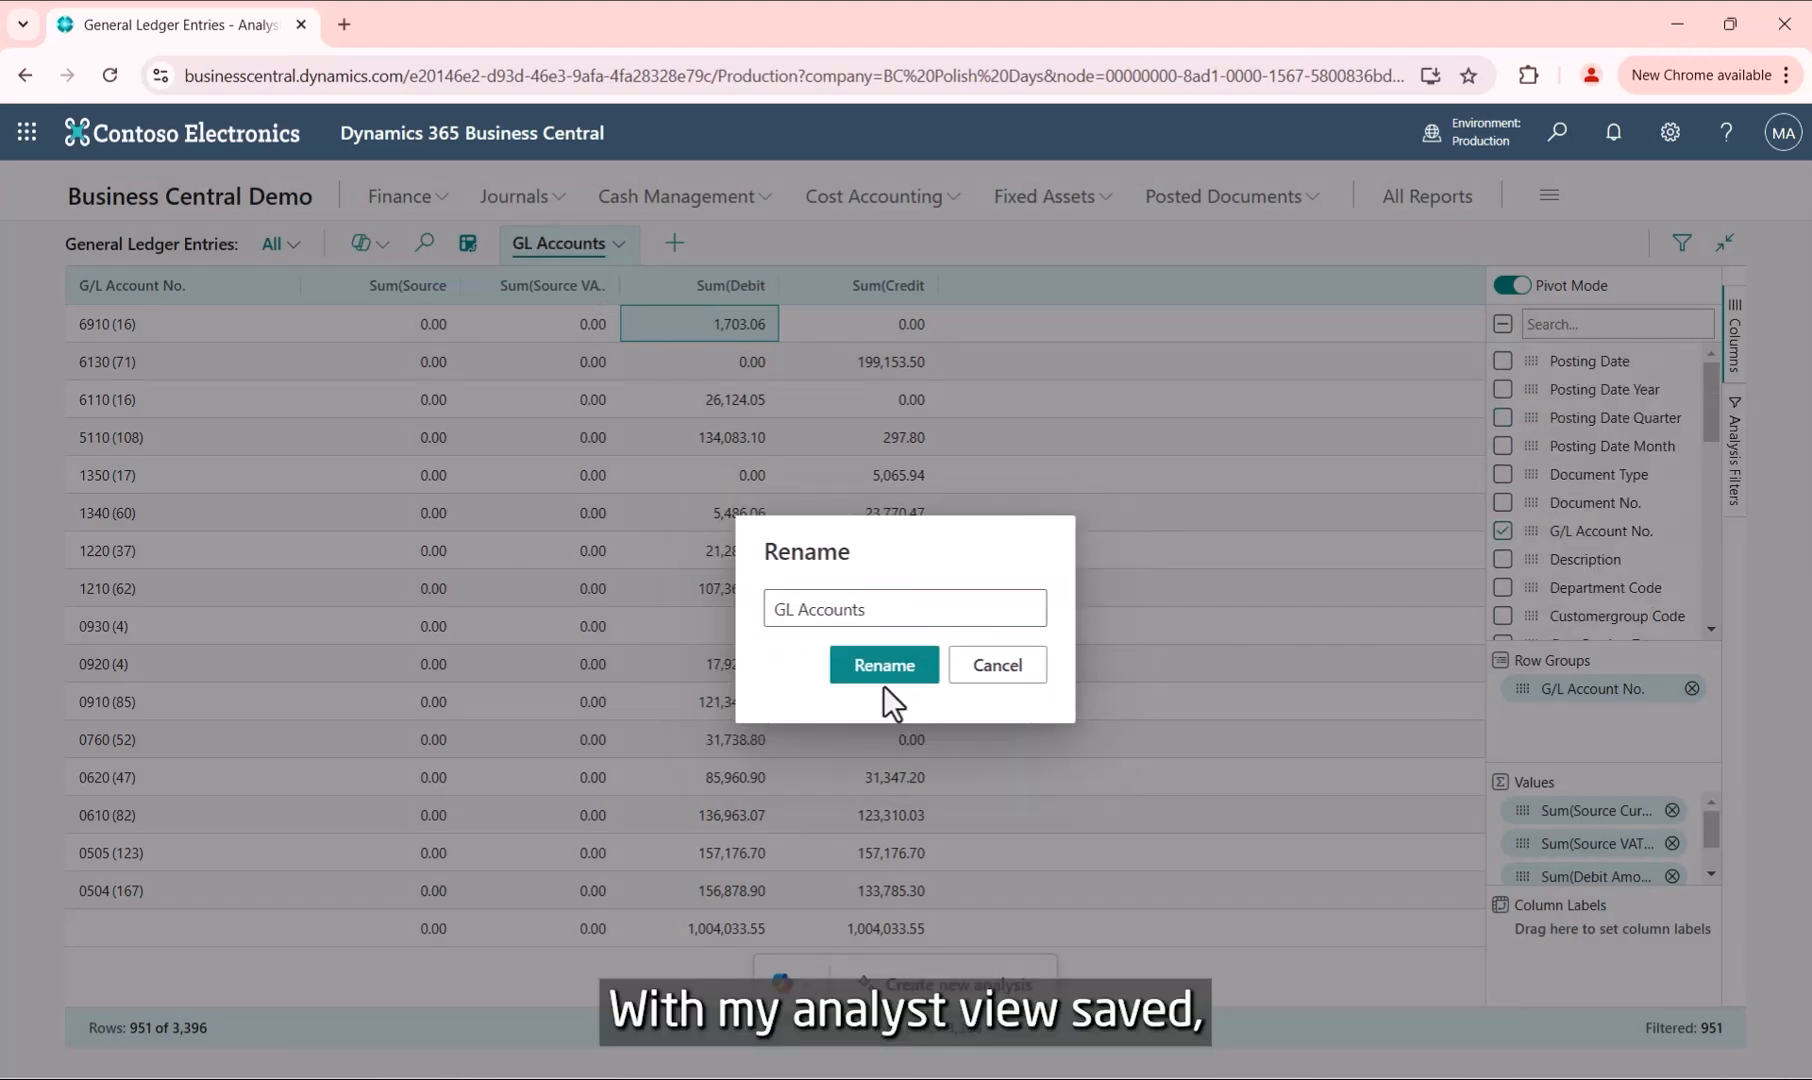
# Arrange the GL Accounts analysis one place to the left among the analyses and open it in Excel.
pyautogui.click(620, 245)
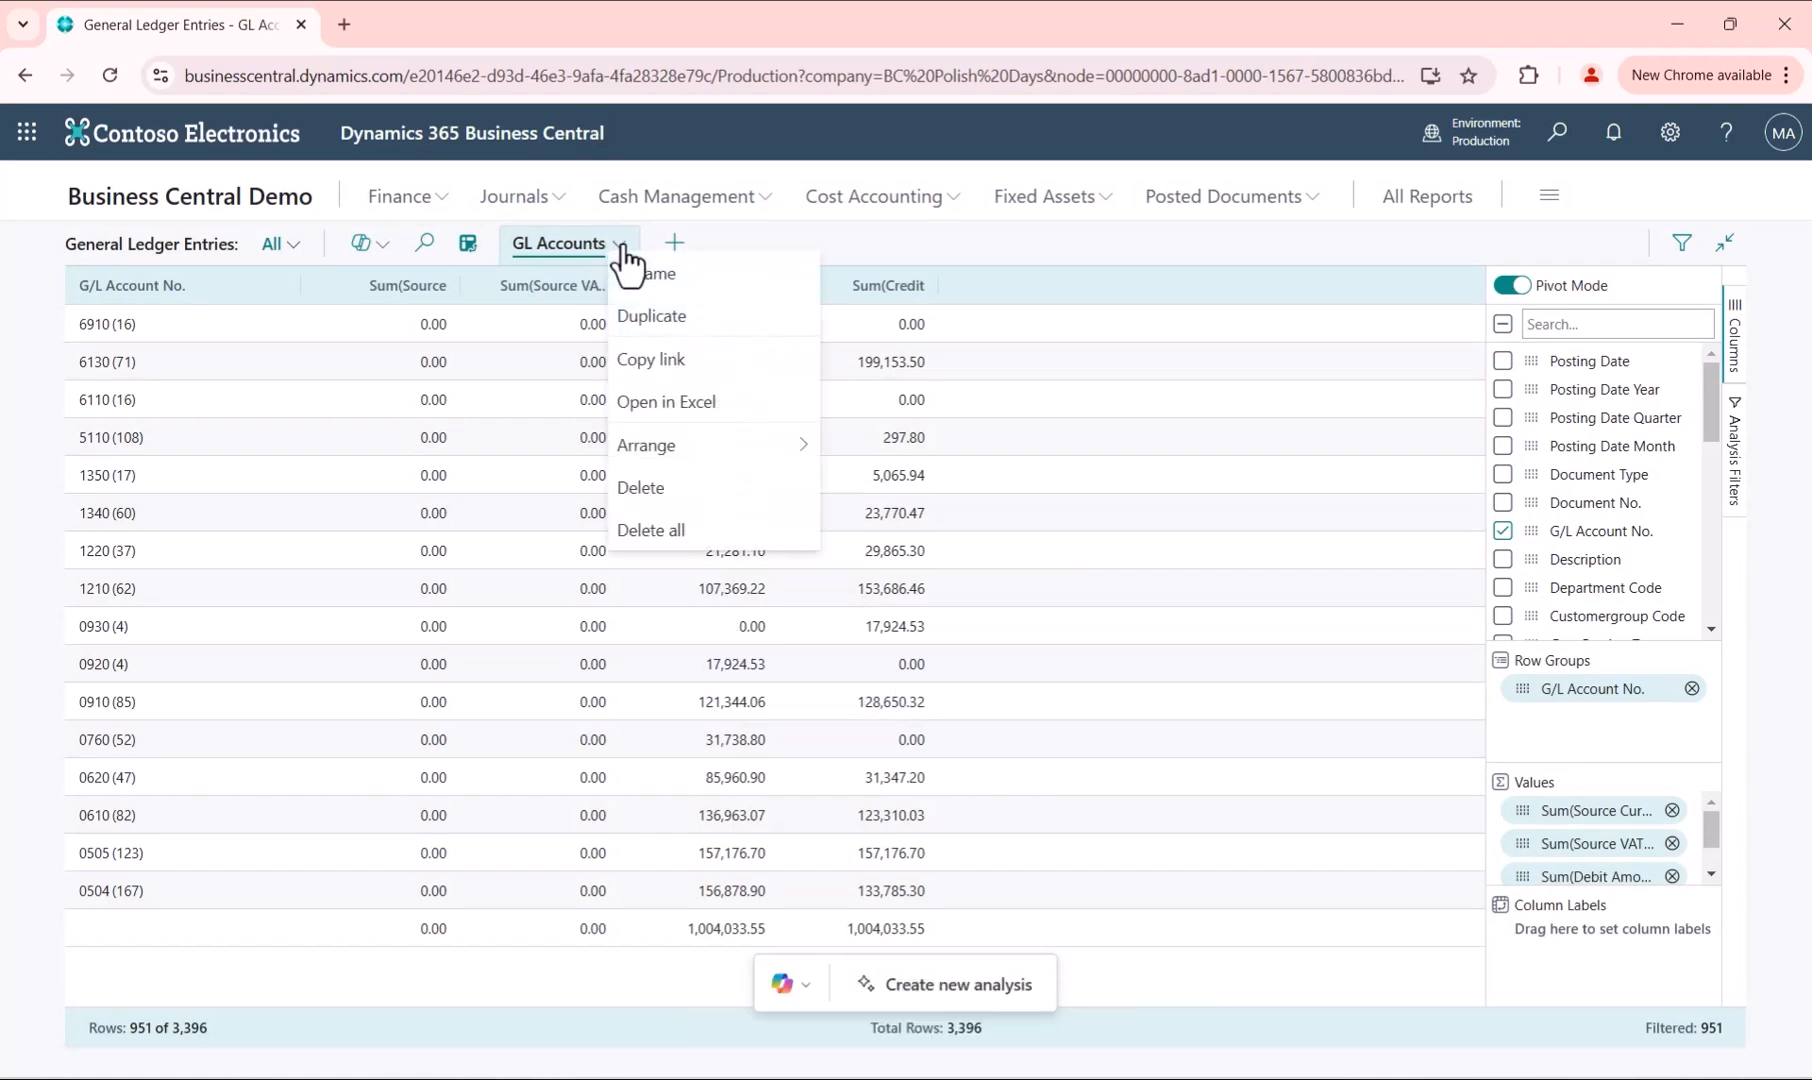
pyautogui.moveTo(645, 452)
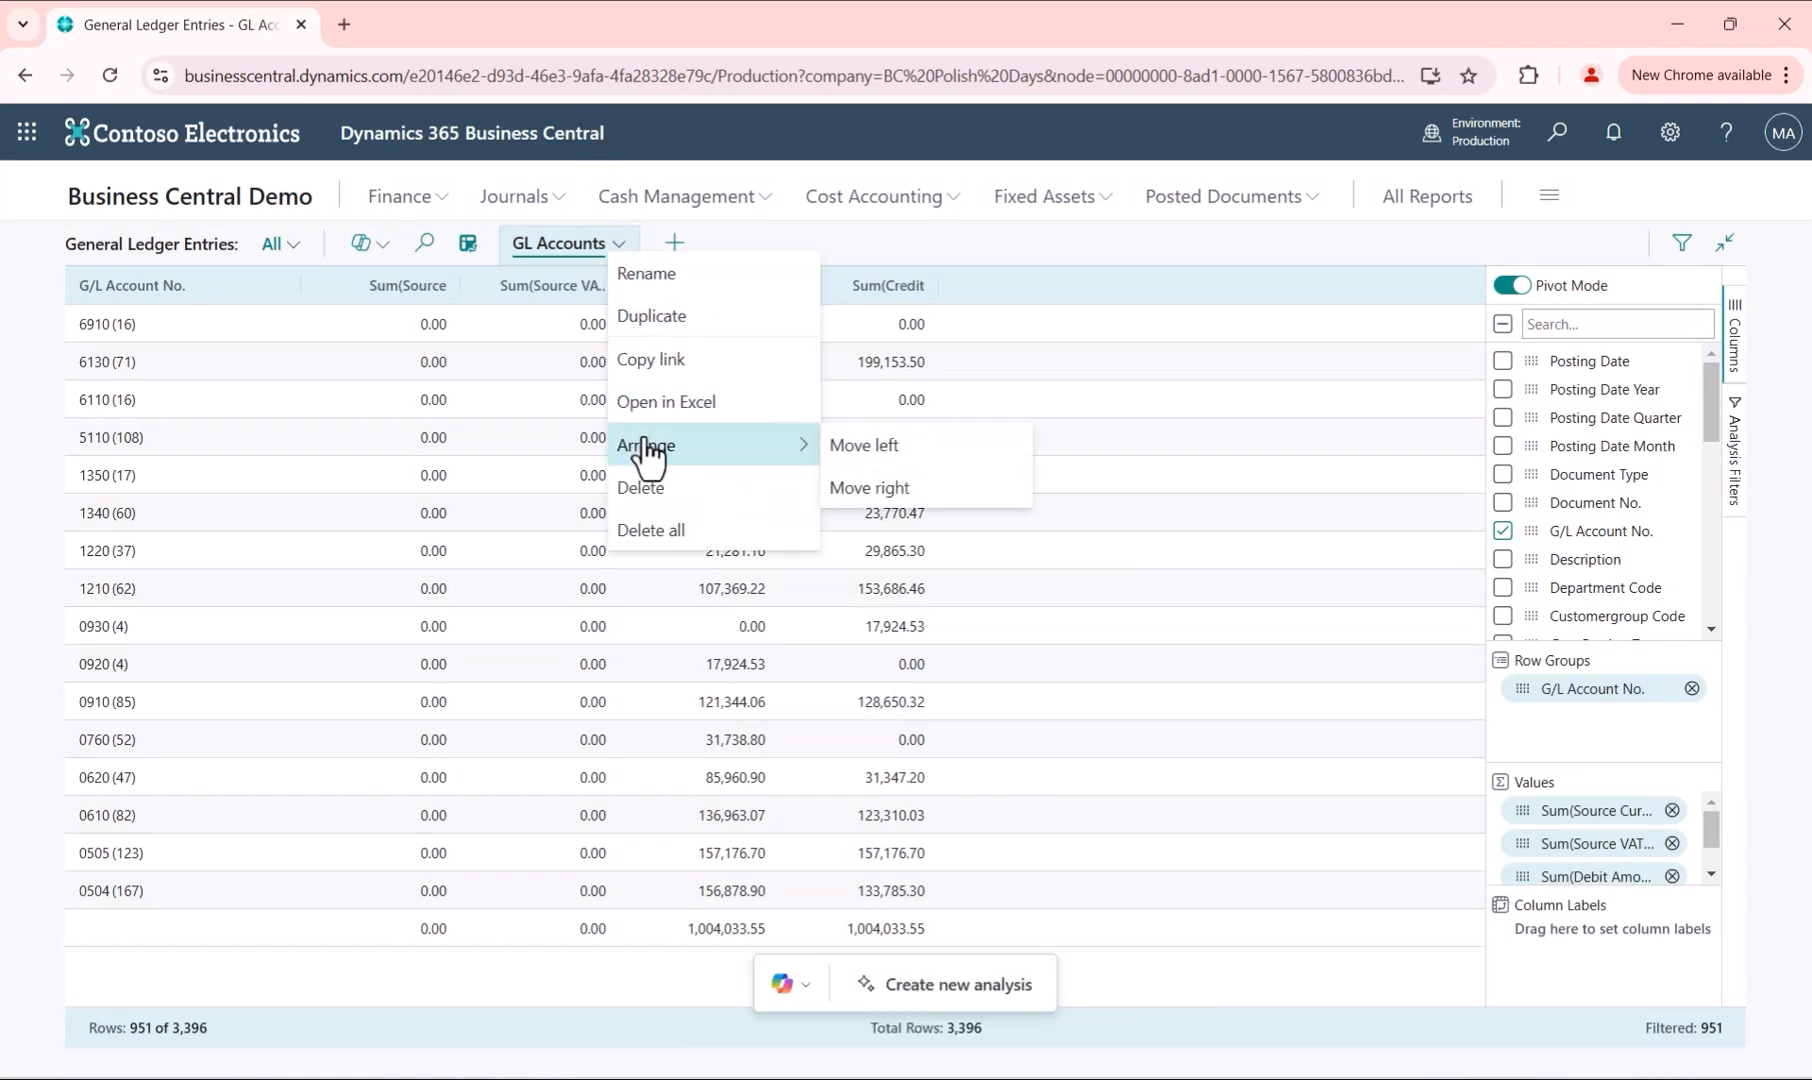
pyautogui.click(912, 445)
pyautogui.click(621, 248)
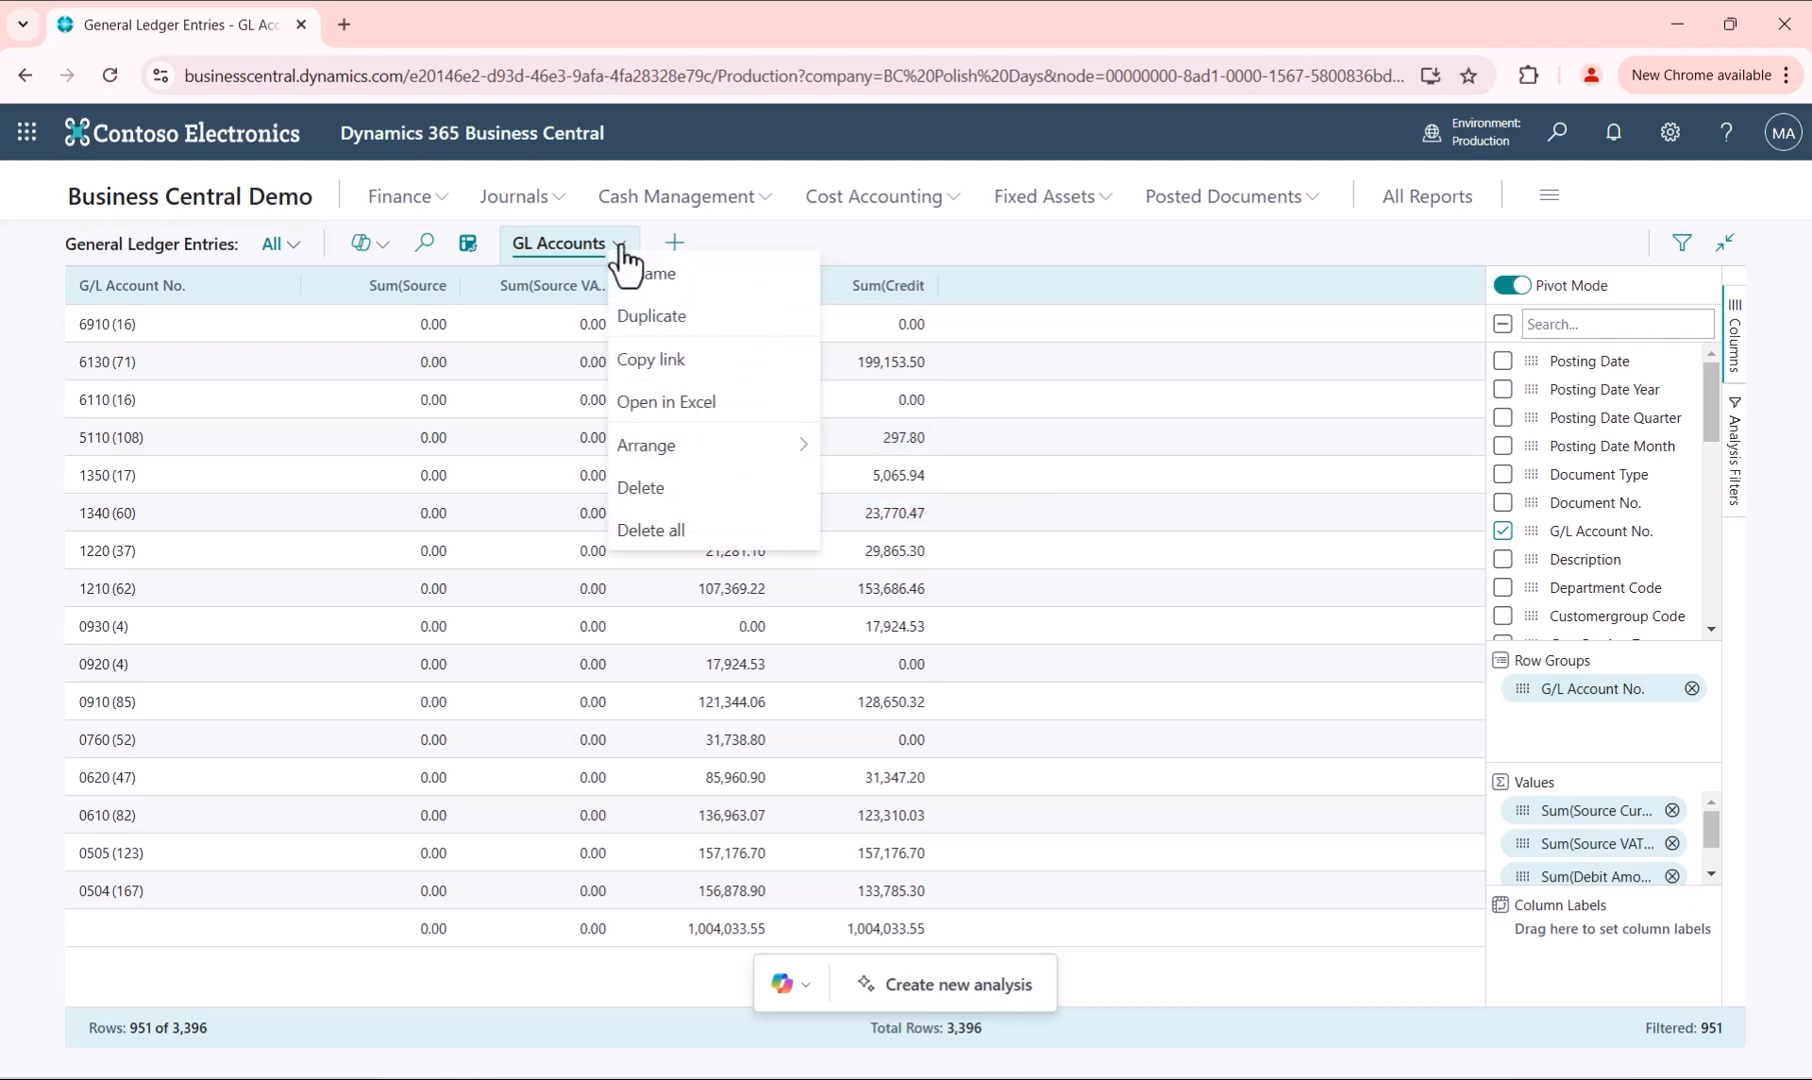
pyautogui.click(645, 402)
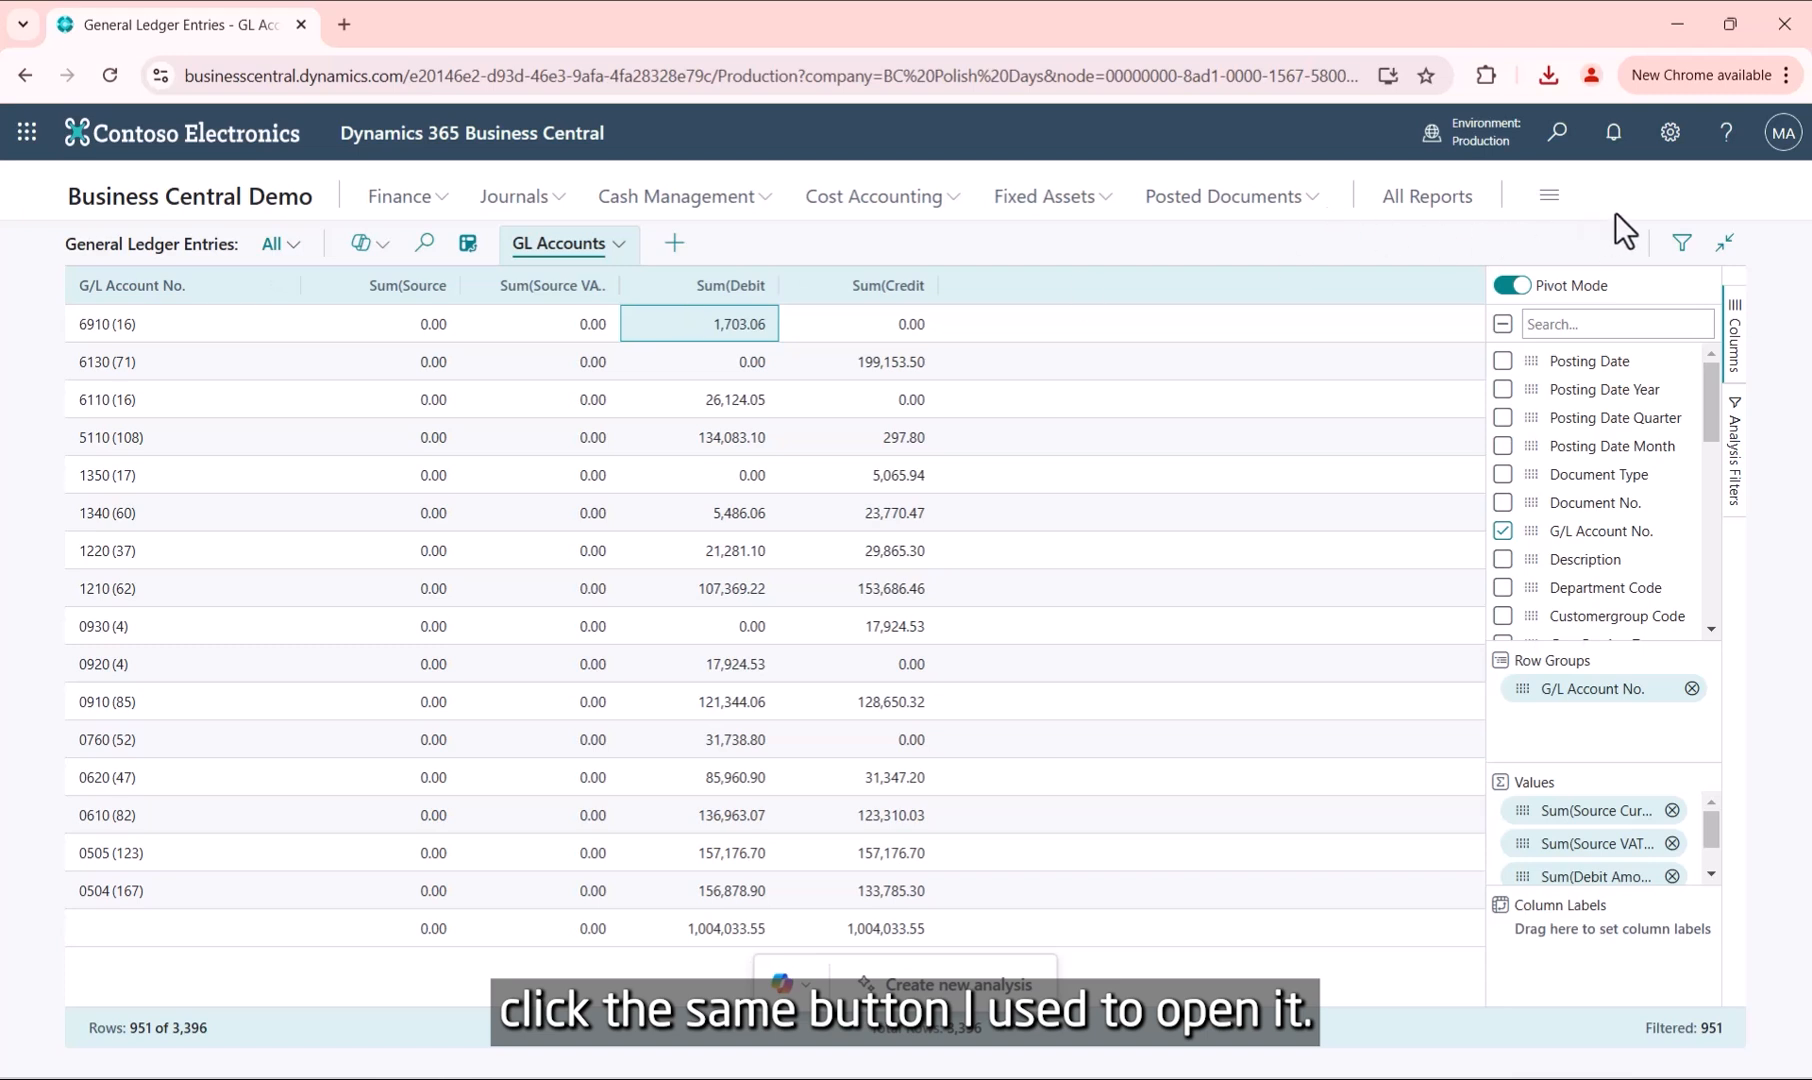
# Exit analysis mode for the General Ledger Entries and return to the Business Central Demo home page.
pyautogui.click(474, 248)
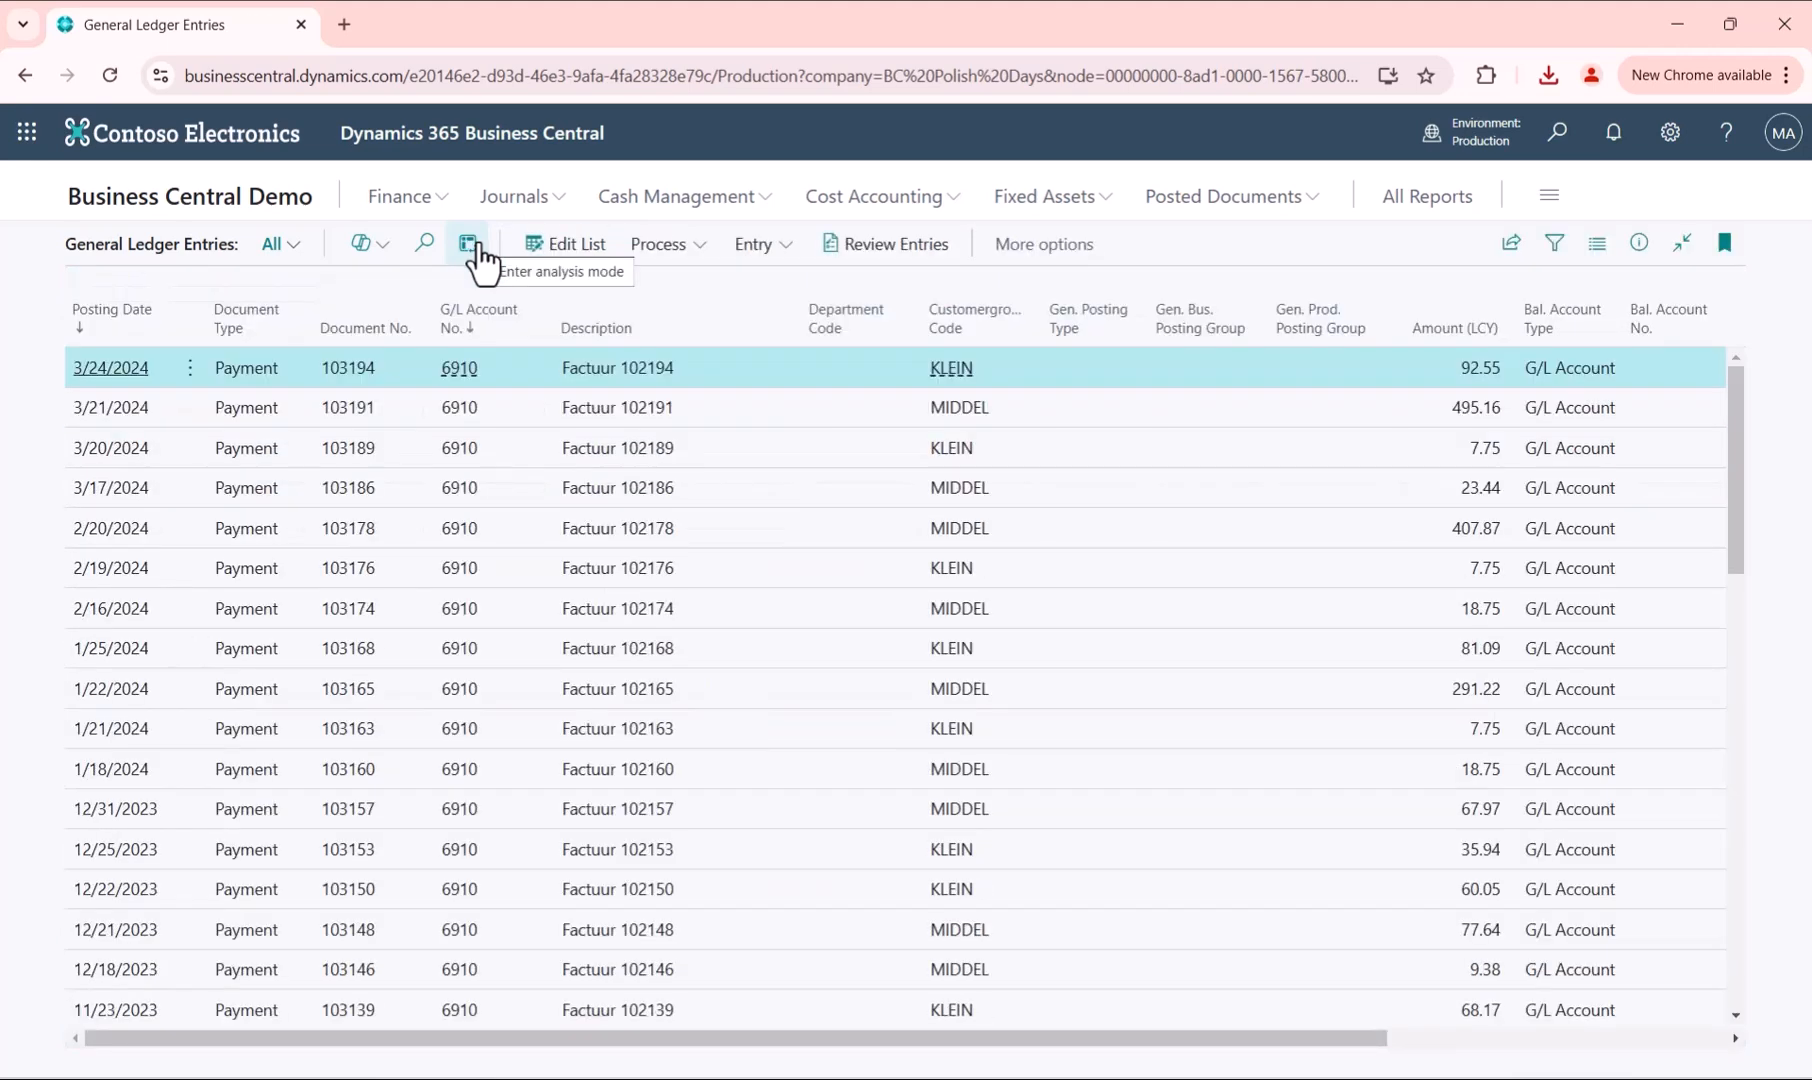
pyautogui.click(241, 200)
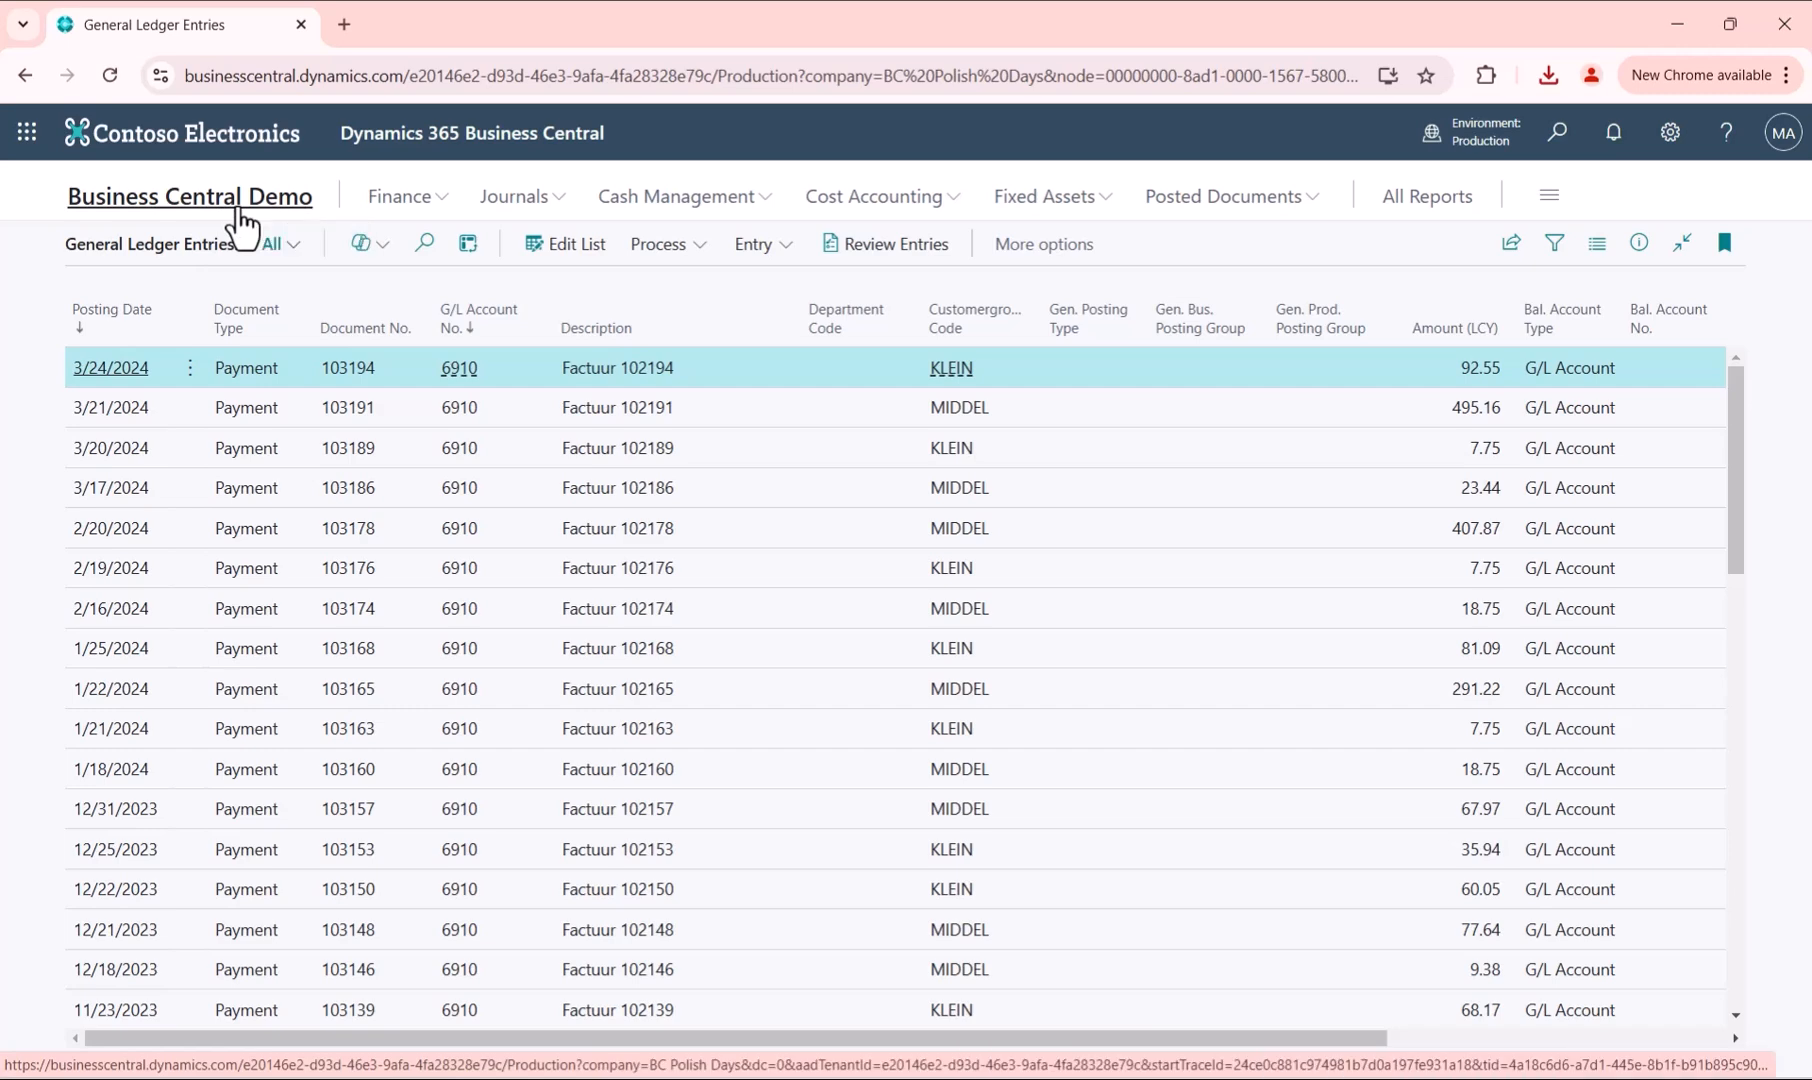